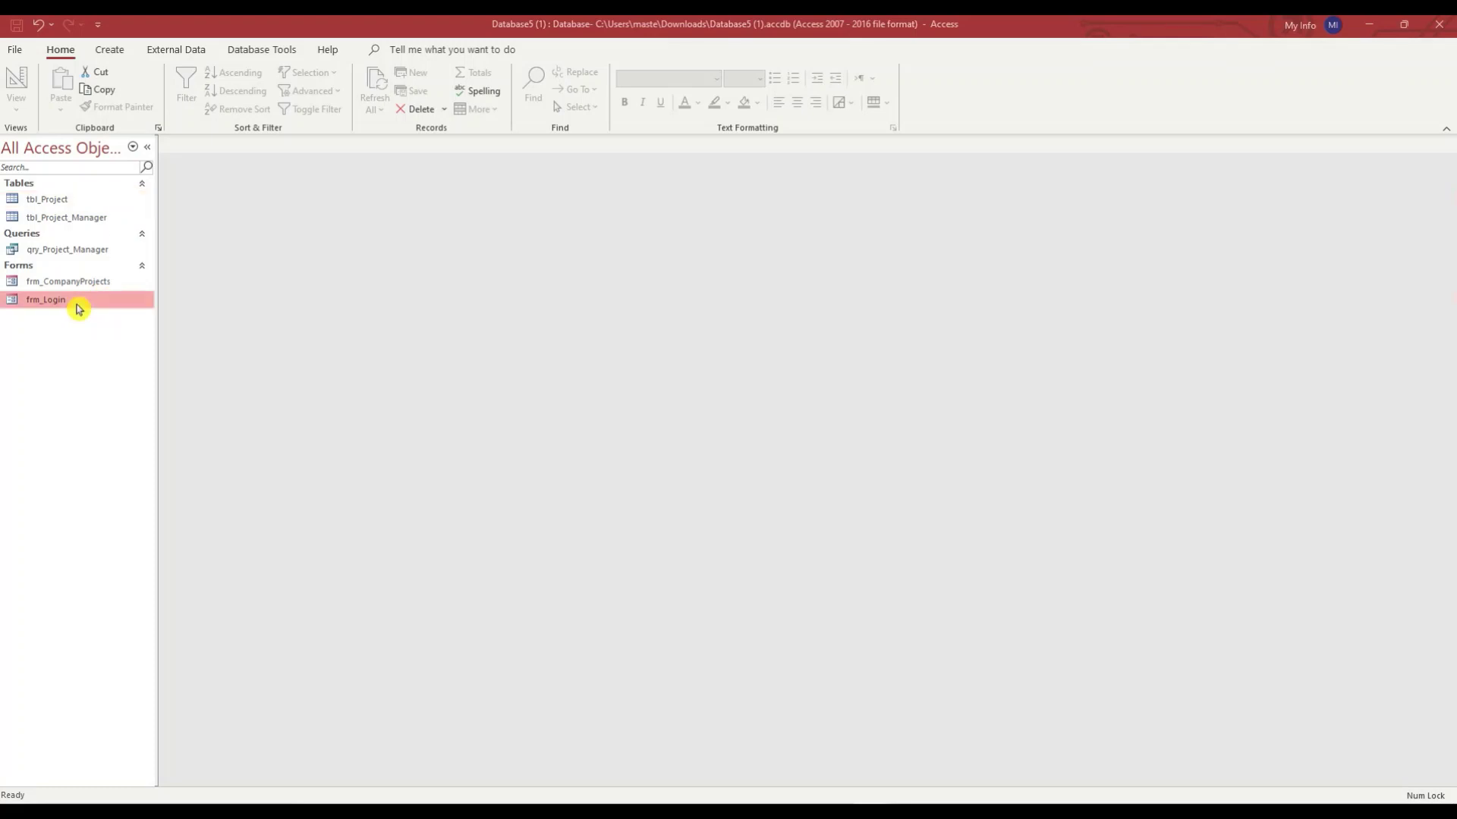
# - Open the frm_Login form, log in as the first listed project manager to view the projects chart, and return to the login form
pyautogui.doubleClick(76, 303)
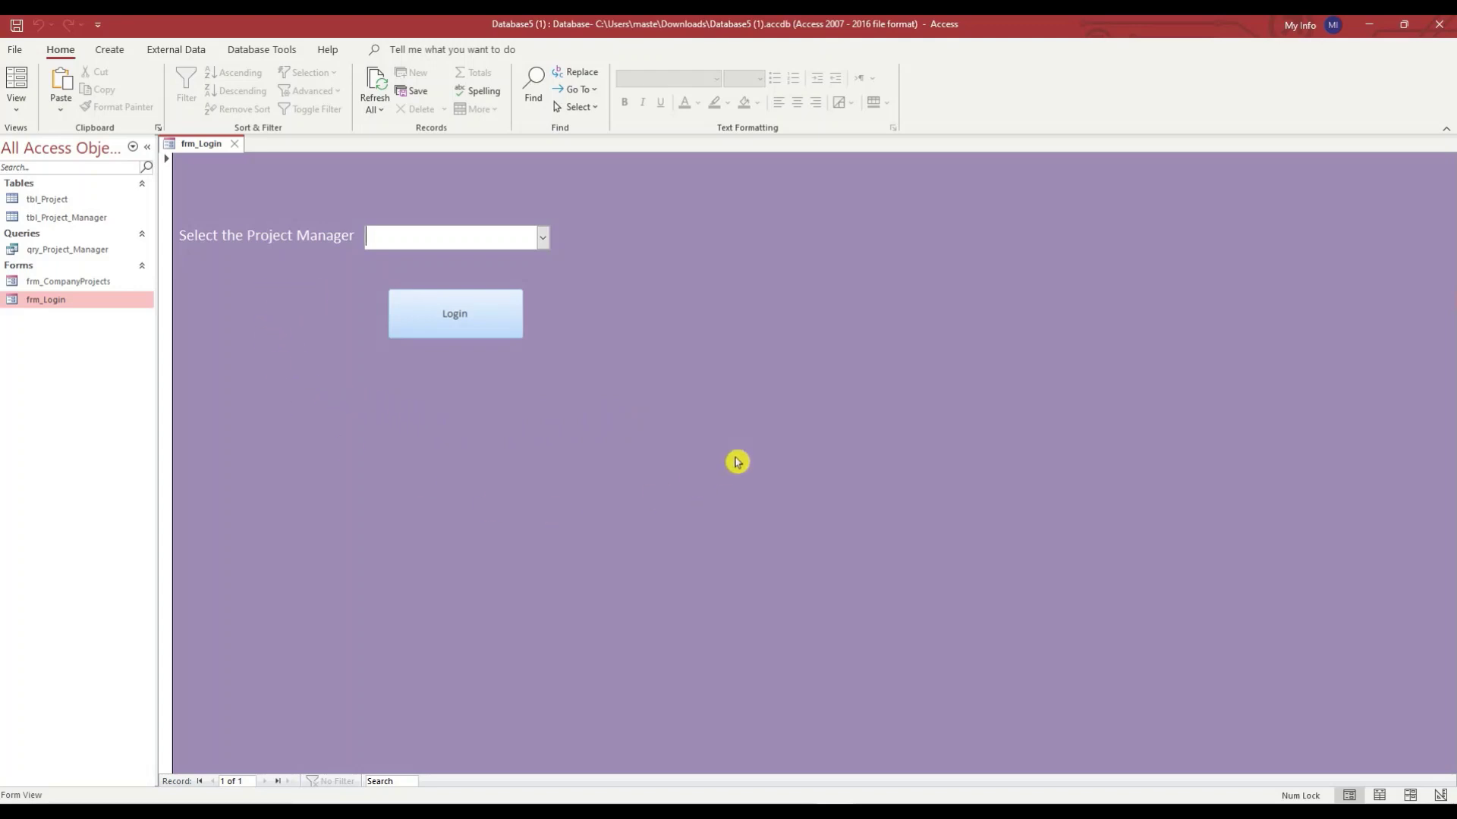
pyautogui.click(543, 240)
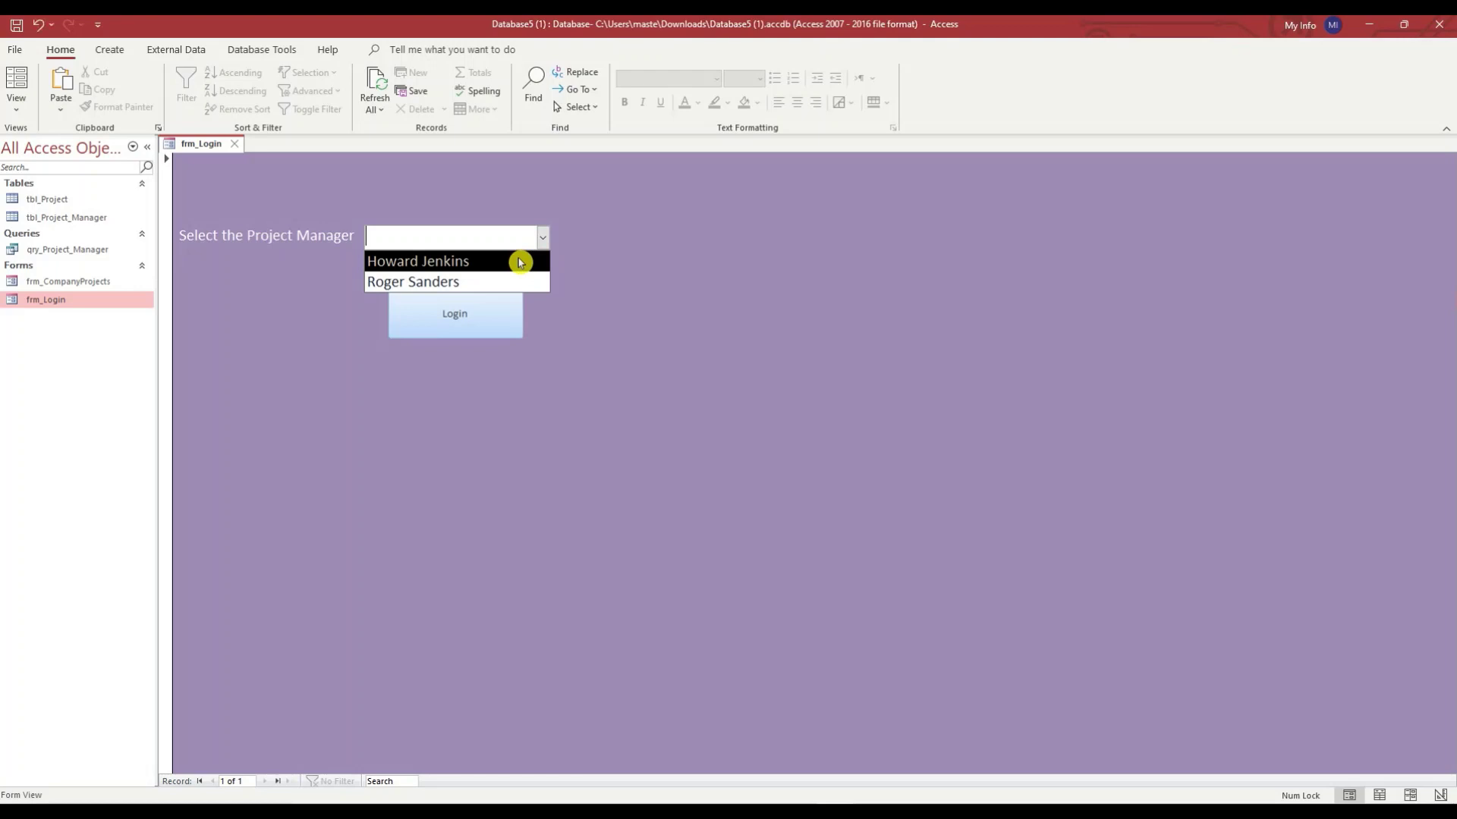
pyautogui.click(520, 261)
pyautogui.click(490, 318)
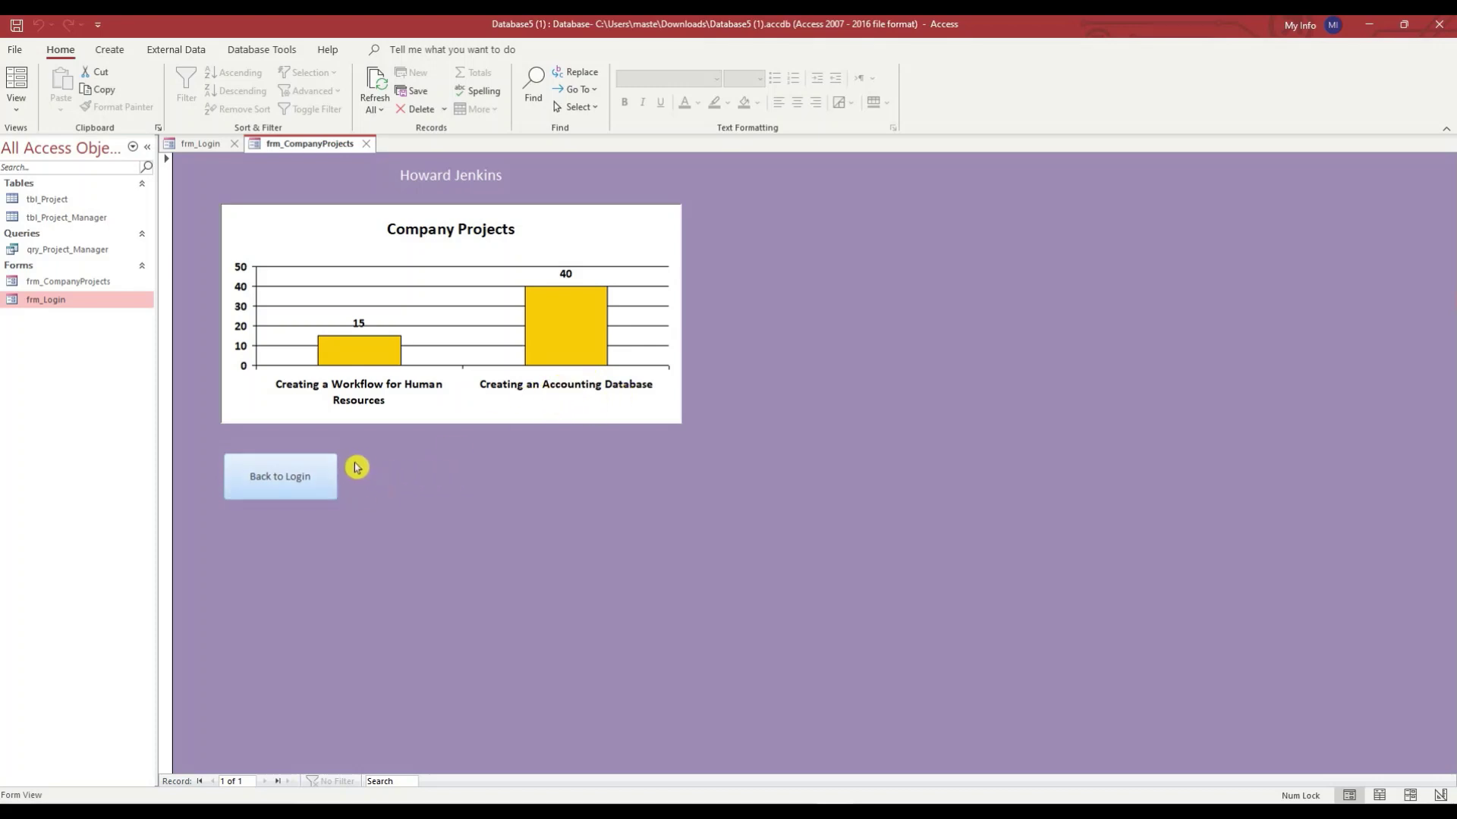
pyautogui.click(317, 485)
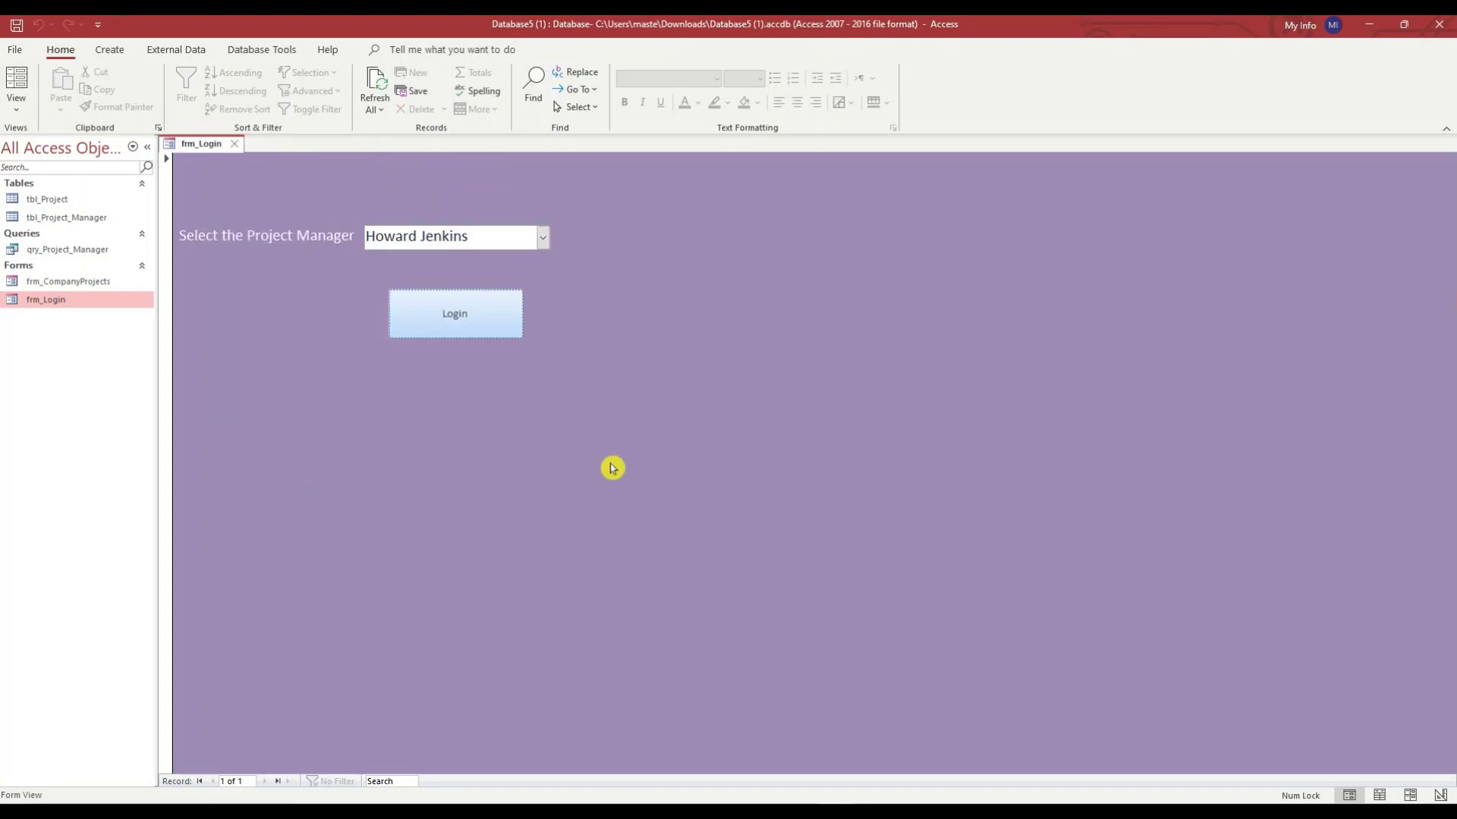
# - Log in as the second listed project manager to view that manager's company projects chart
pyautogui.click(544, 236)
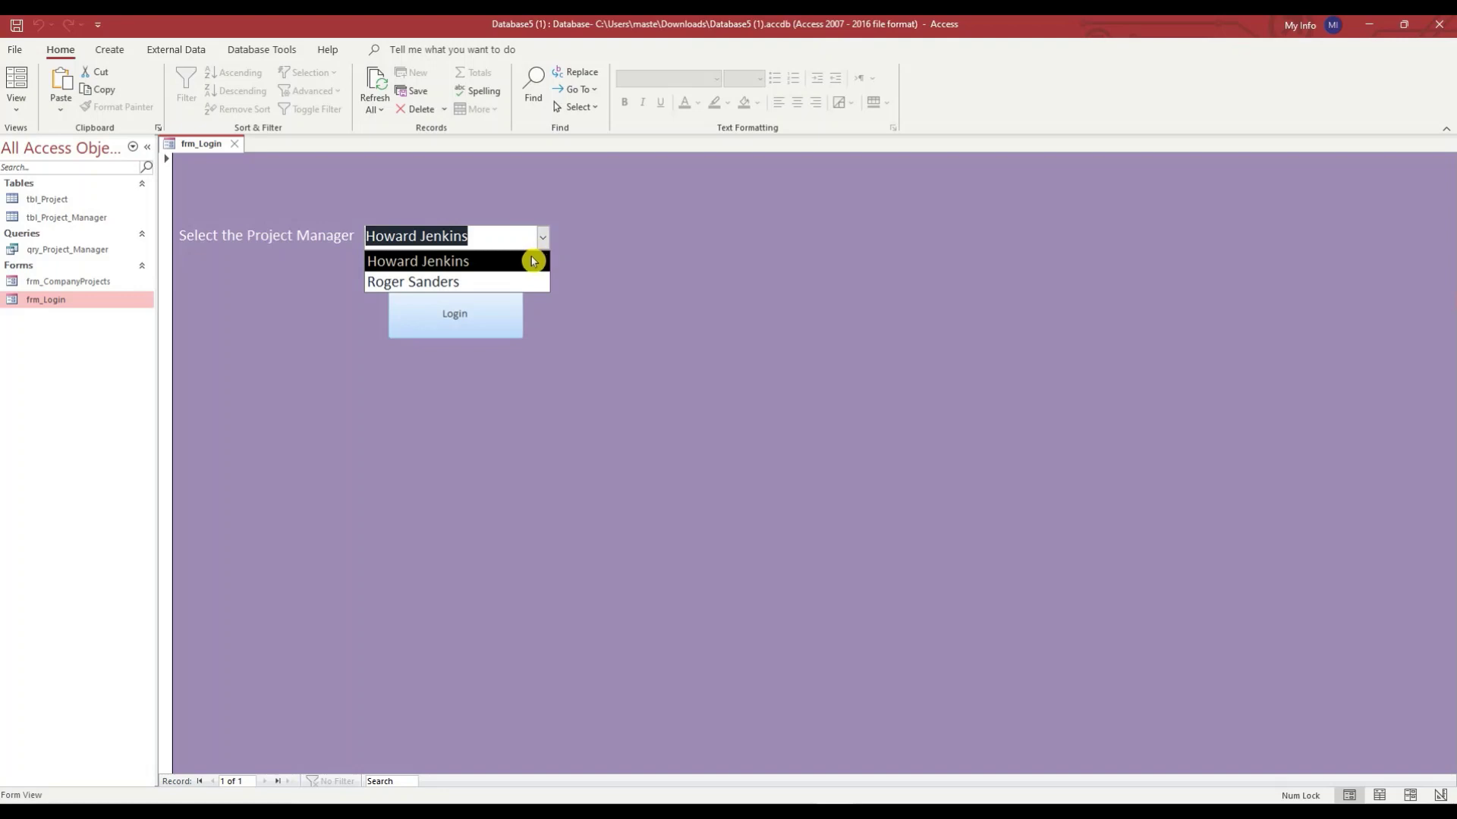
pyautogui.click(507, 285)
pyautogui.click(497, 316)
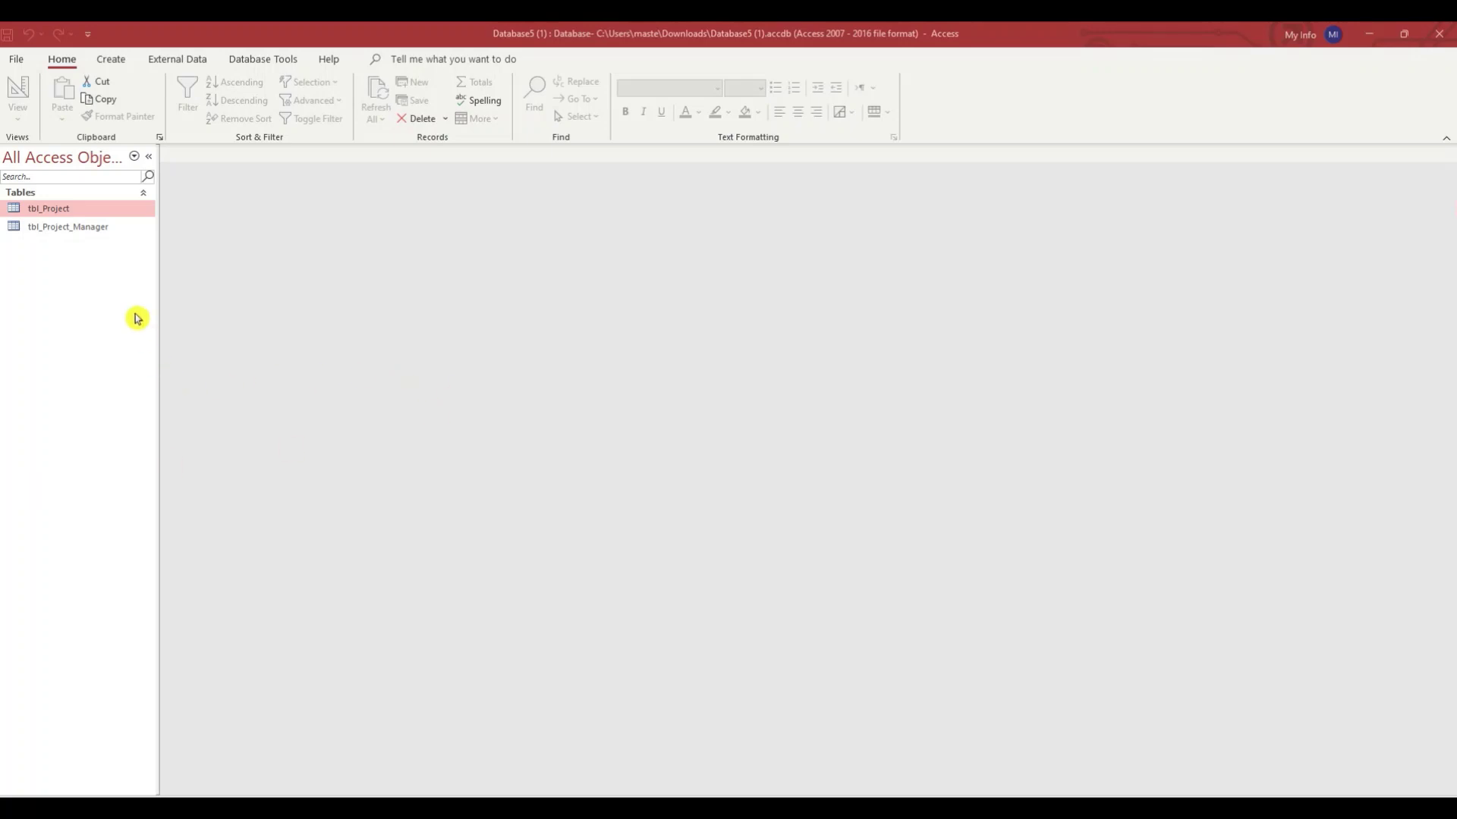
# - Review the records in tbl_Project and tbl_Project_Manager, closing each table after viewing it
pyautogui.doubleClick(65, 209)
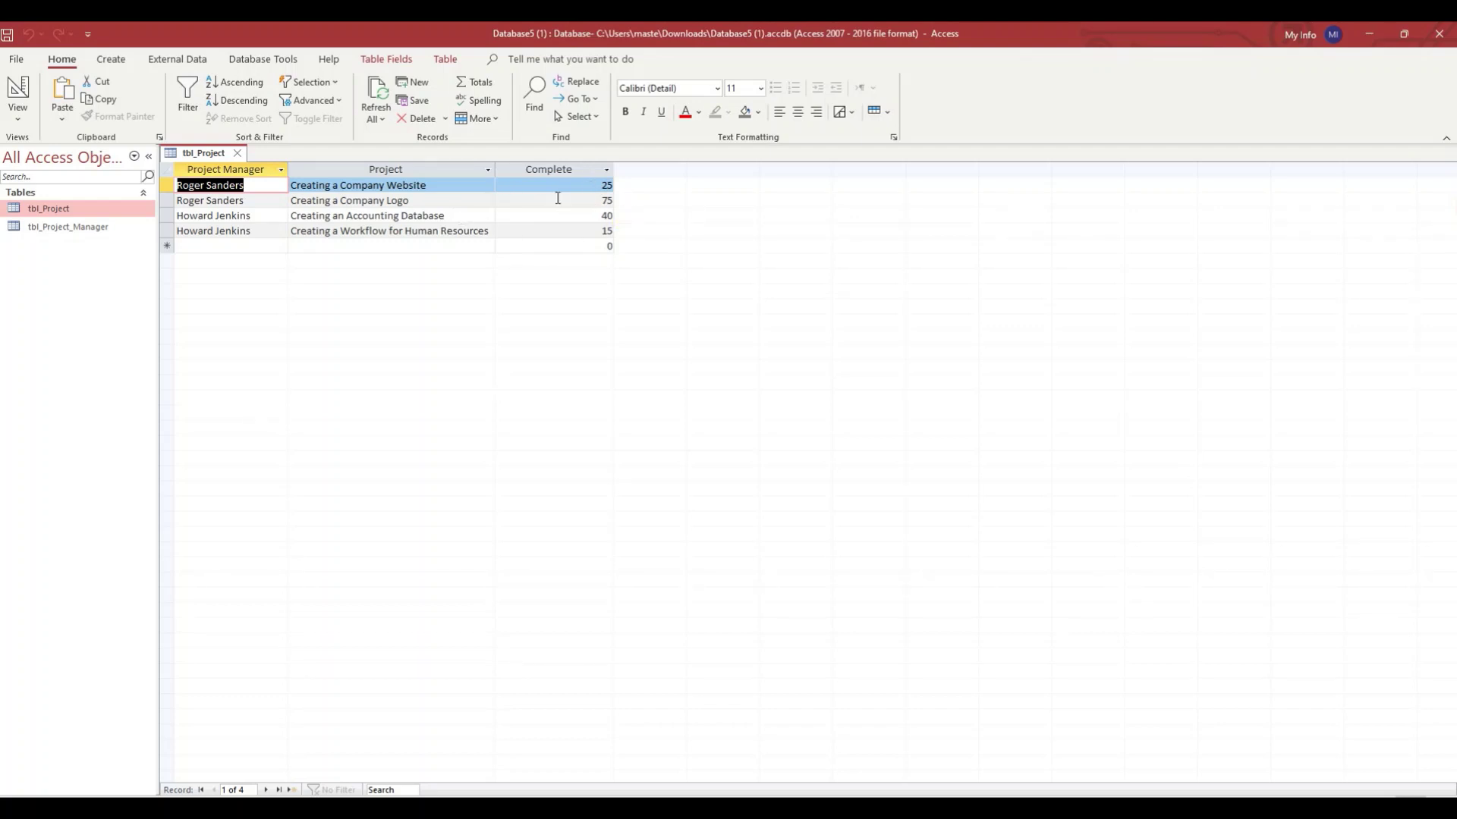
pyautogui.click(237, 152)
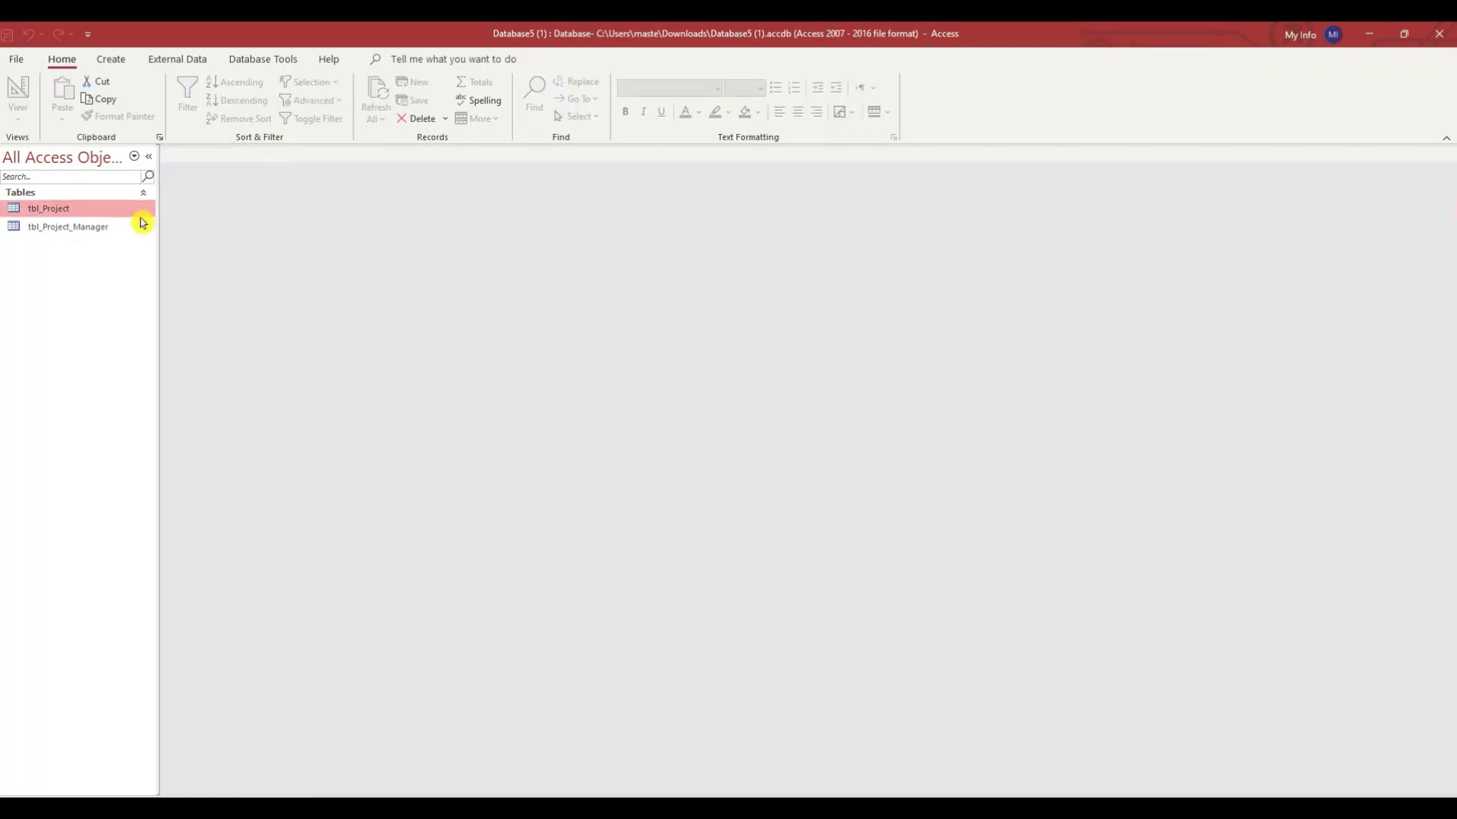
pyautogui.doubleClick(93, 229)
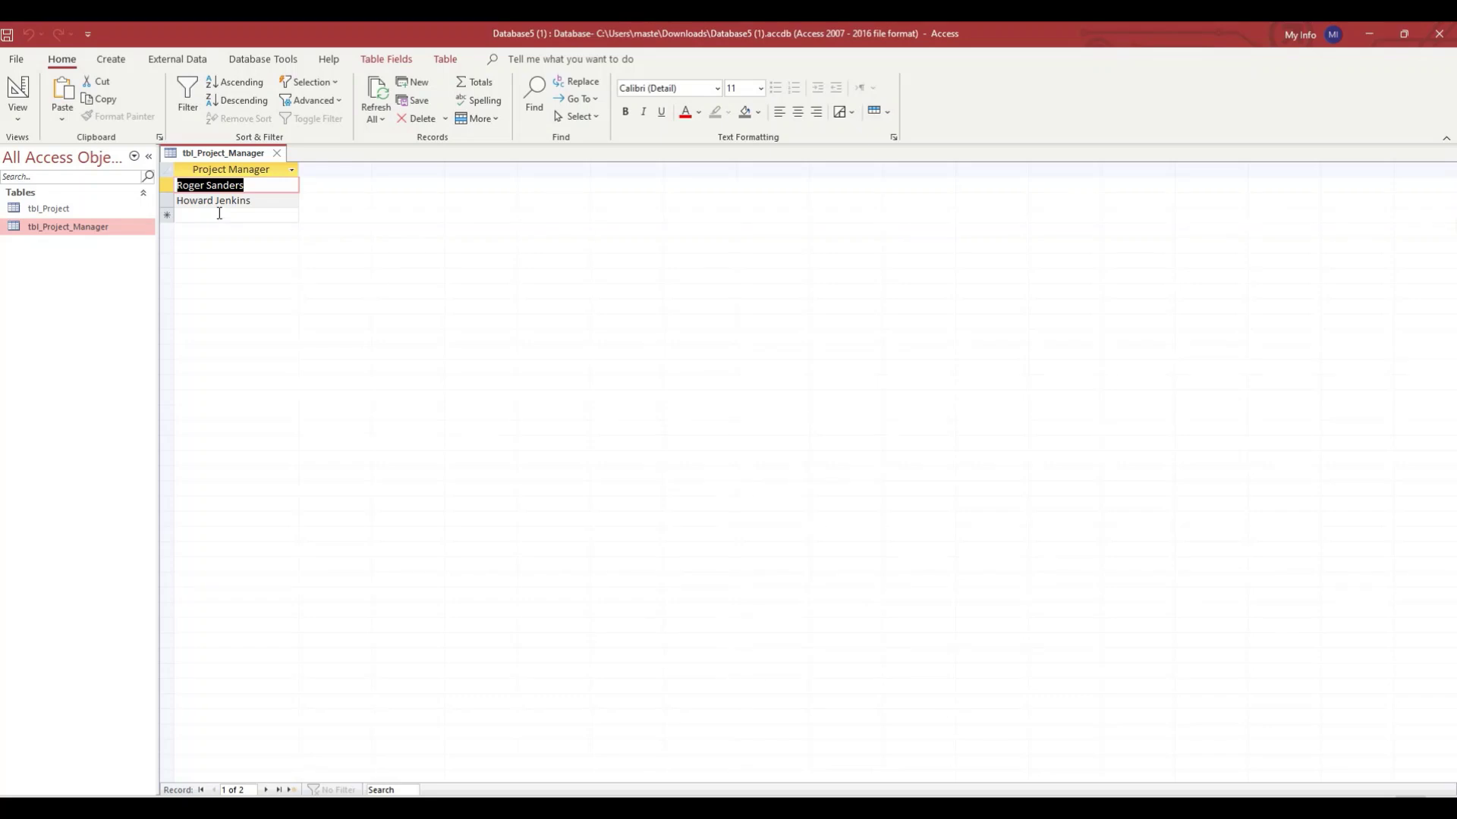
pyautogui.click(277, 154)
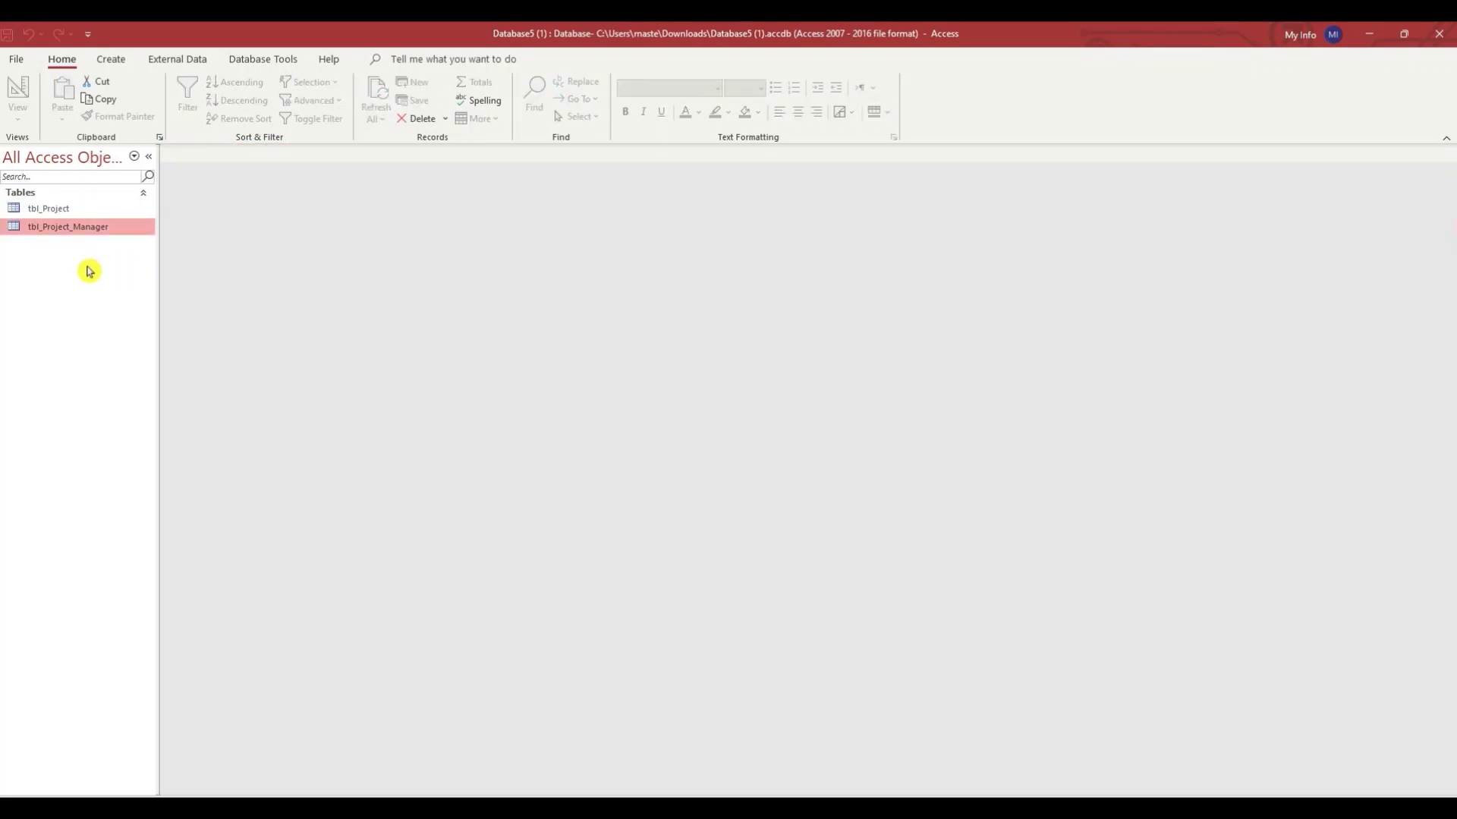
# - Create a new query in design view and add the tbl_Project table to it
pyautogui.click(109, 60)
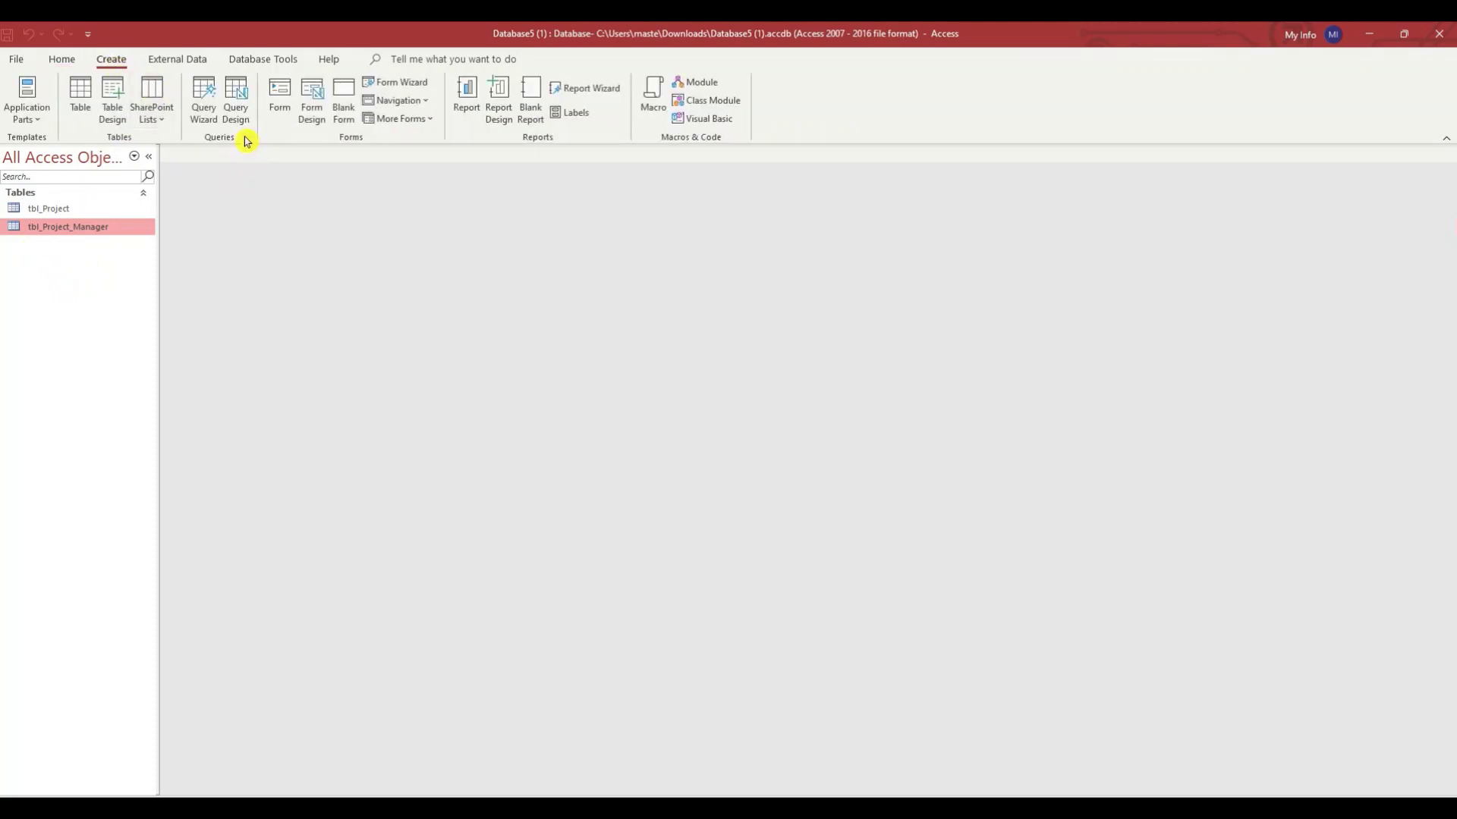
pyautogui.click(240, 110)
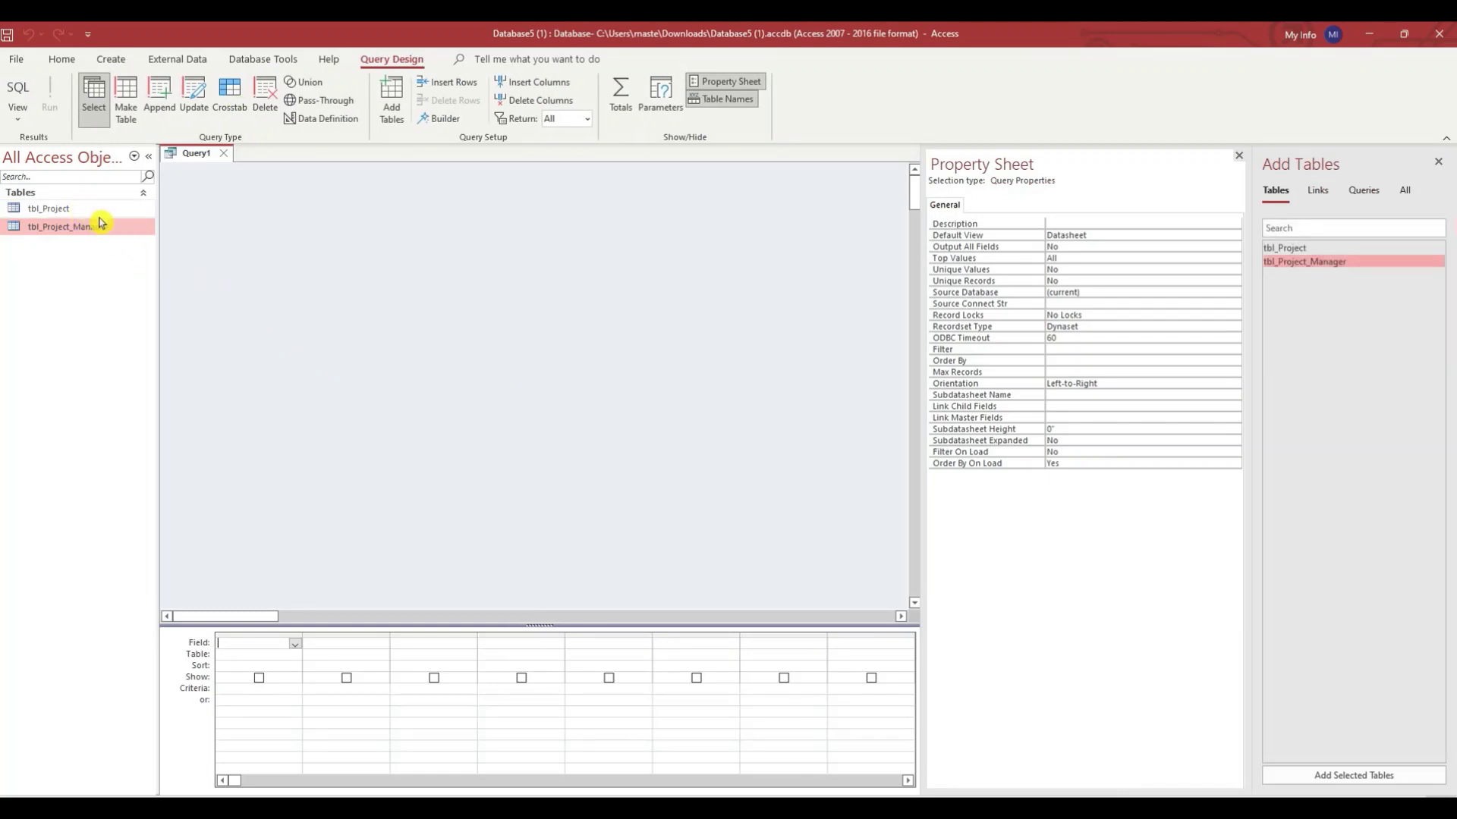
pyautogui.moveTo(47, 205); pyautogui.dragTo(222, 201)
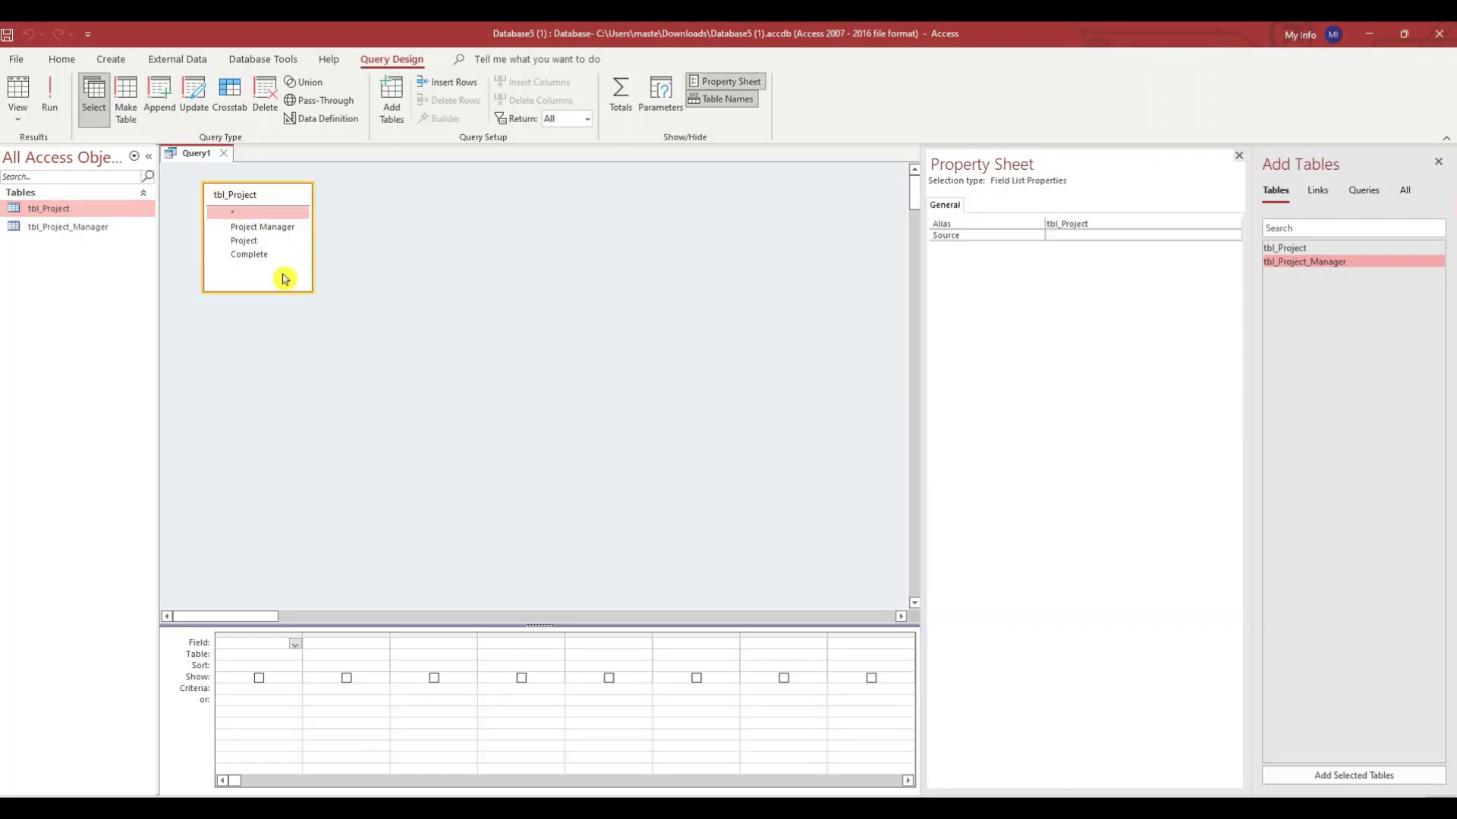
# - Add the Project Manager, Project and Complete fields of tbl_Project to the query grid and widen their columns
pyautogui.click(249, 227)
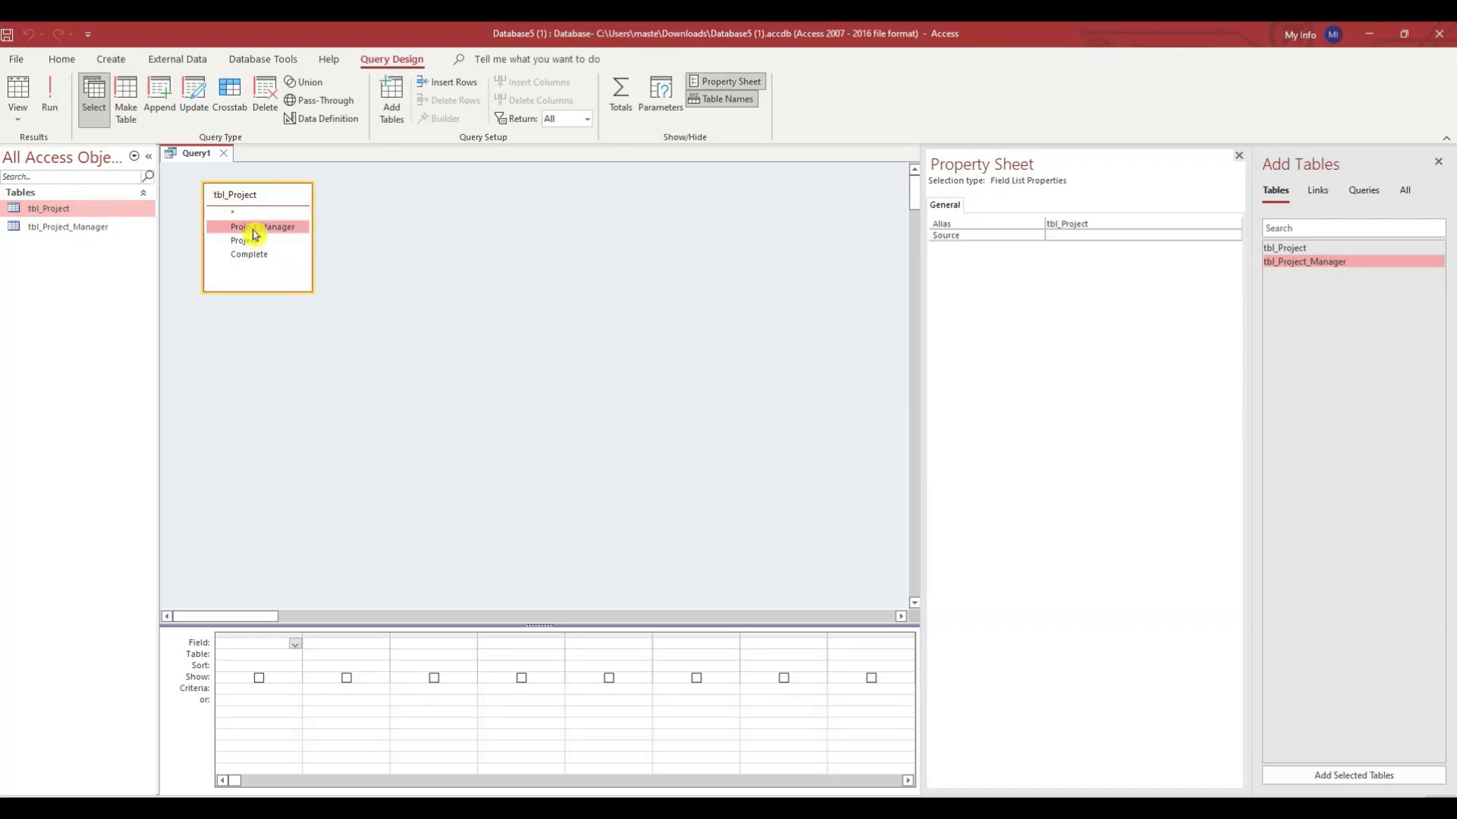
pyautogui.keyDown('shift'); pyautogui.click(247, 258); pyautogui.keyUp('shift')
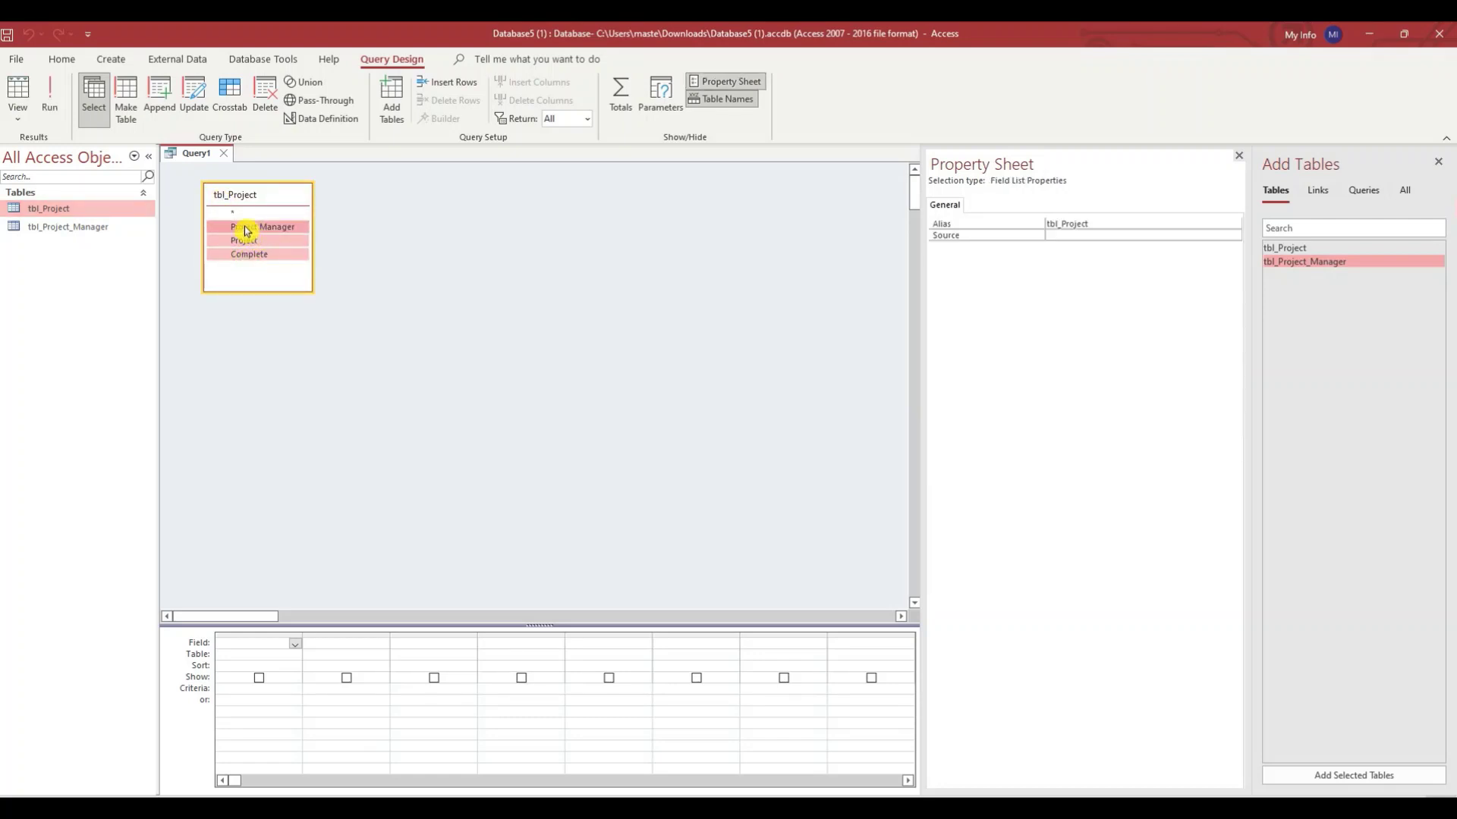
pyautogui.moveTo(250, 231); pyautogui.dragTo(456, 517)
pyautogui.moveTo(303, 507); pyautogui.dragTo(399, 519)
pyautogui.moveTo(639, 505); pyautogui.dragTo(707, 520)
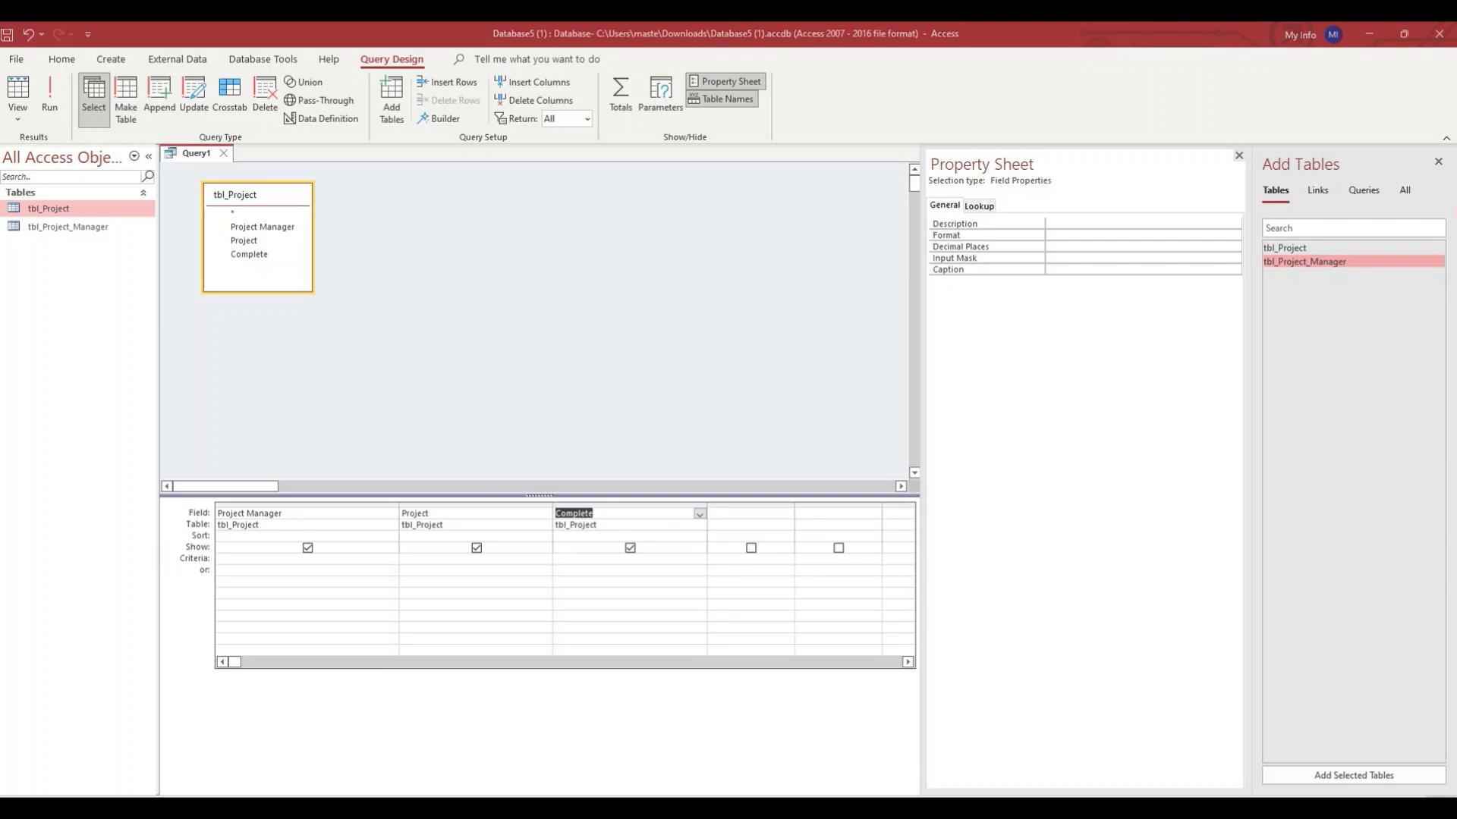
# - Set the Project Manager criteria to [Forms]![frm_Login]![ProjectManagerCombobox] and widen the column to fit the expression
pyautogui.click(239, 560)
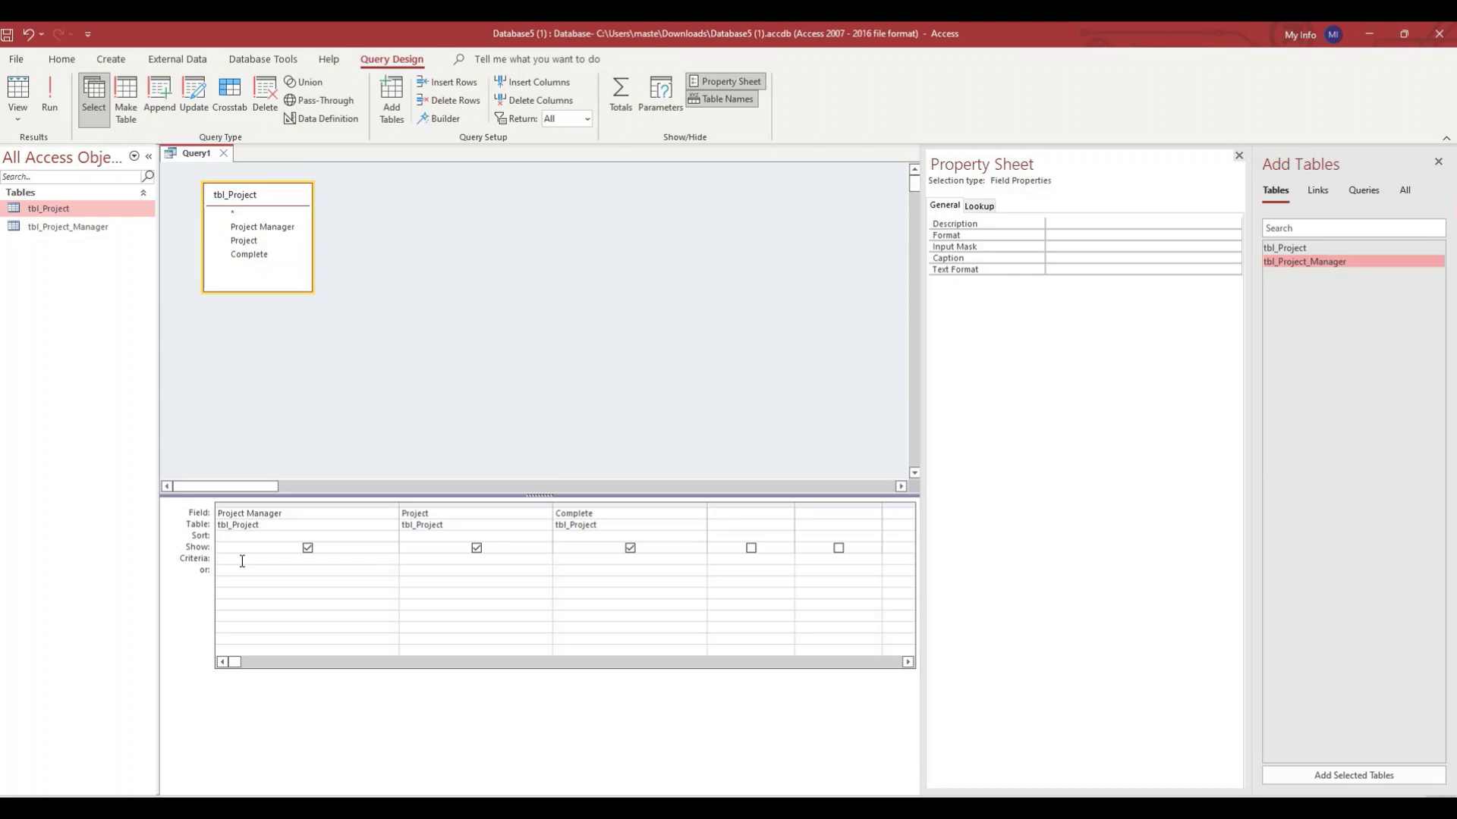
pyautogui.hotkey('ctrl', 'v')
pyautogui.moveTo(359, 558); pyautogui.dragTo(252, 551)
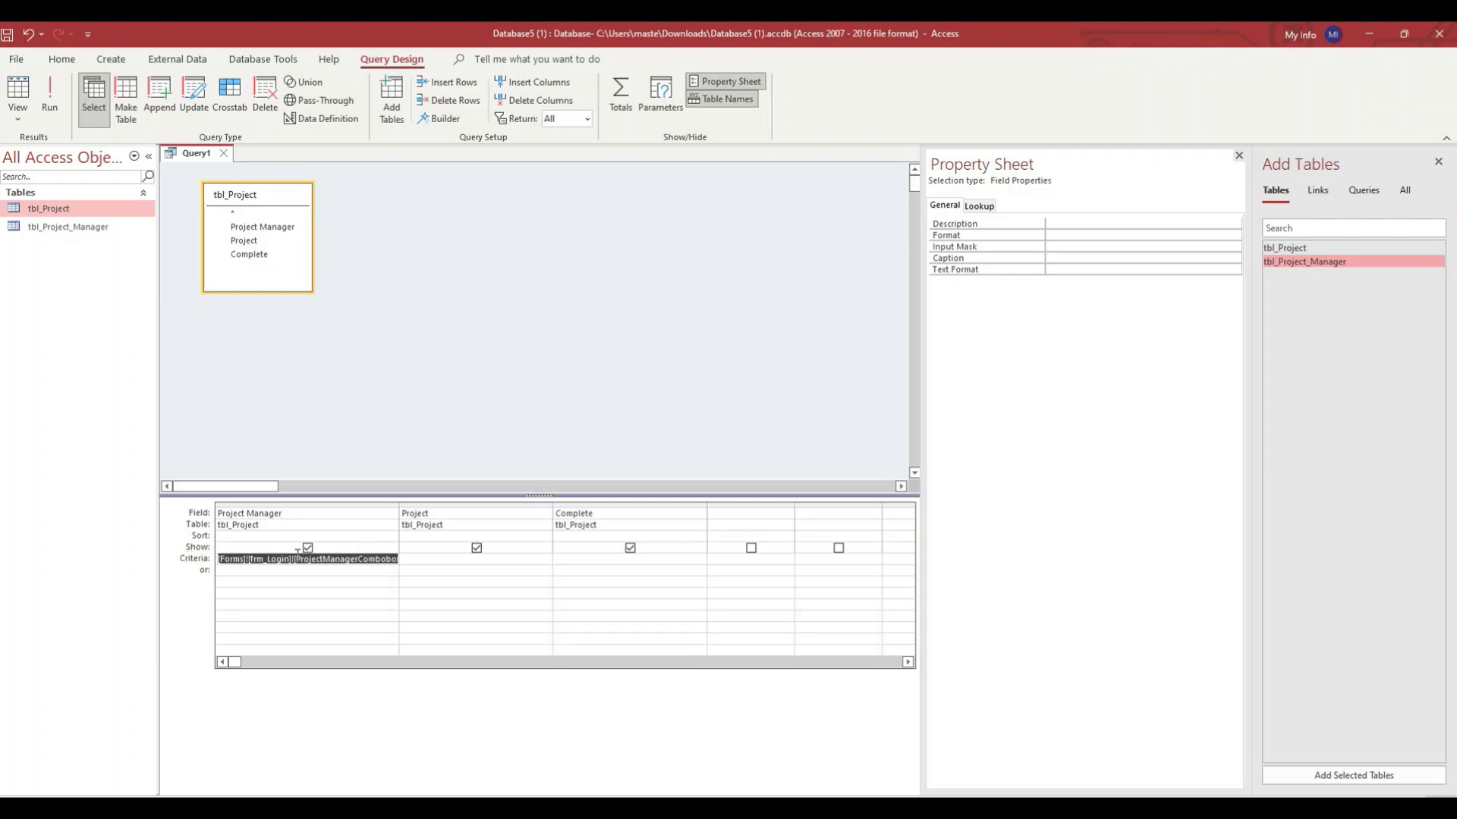
pyautogui.moveTo(398, 507); pyautogui.dragTo(458, 504)
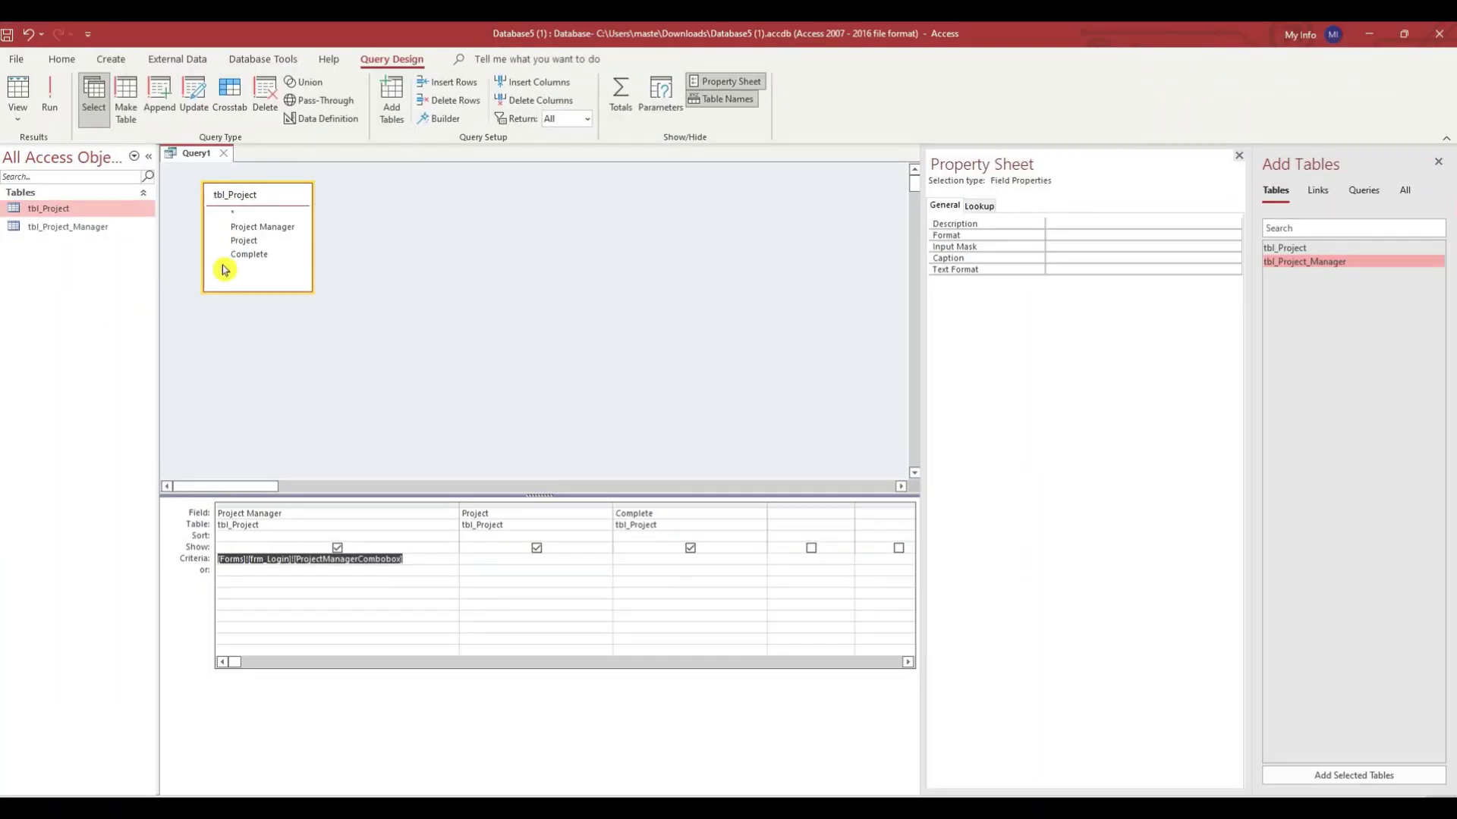
# - Save the query as qry_Project_Manager
pyautogui.rightClick(194, 155)
pyautogui.click(241, 165)
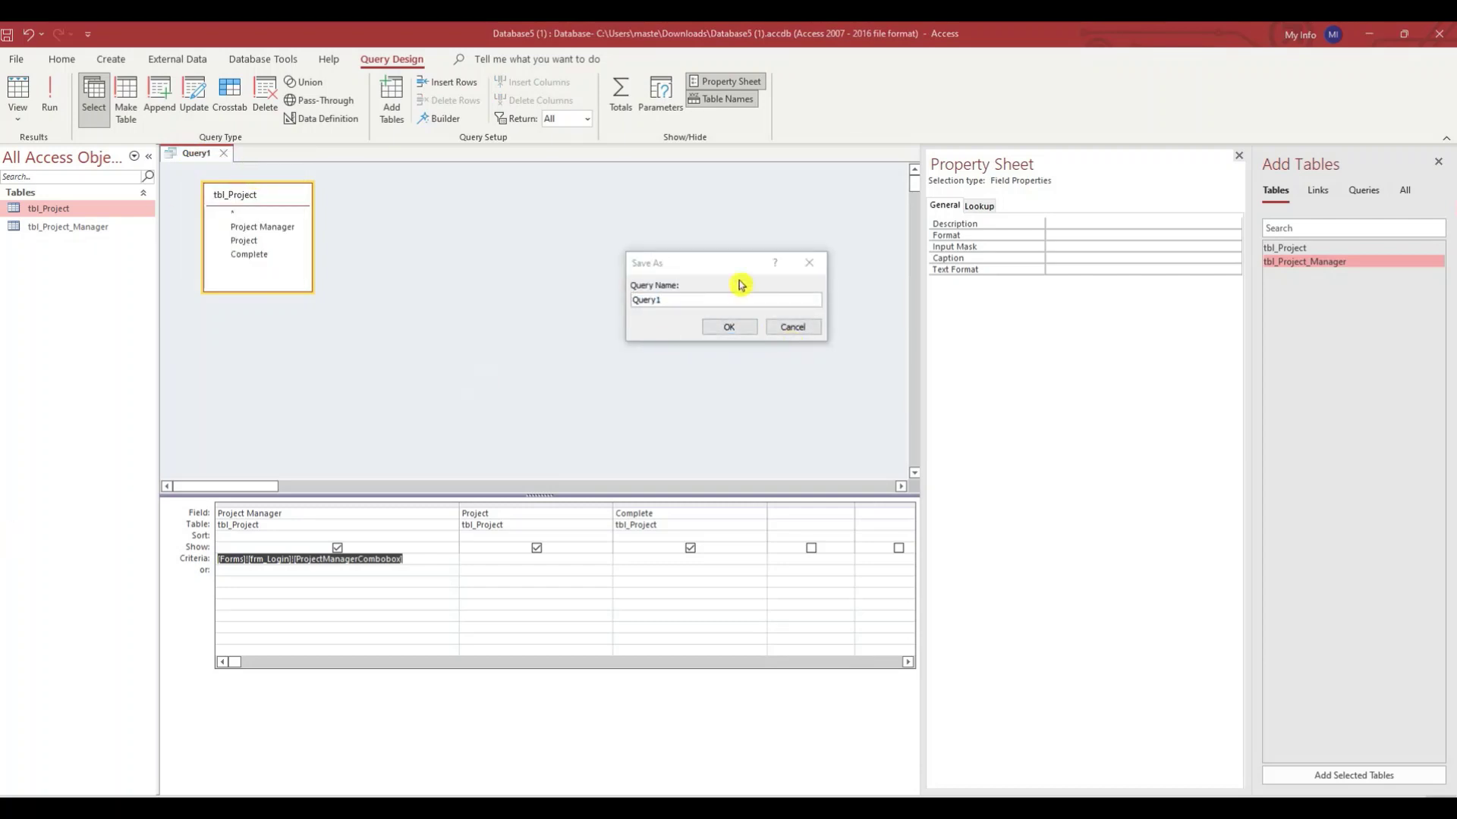
pyautogui.click(672, 296)
pyautogui.write('qry_Project_Manager')
pyautogui.click(724, 327)
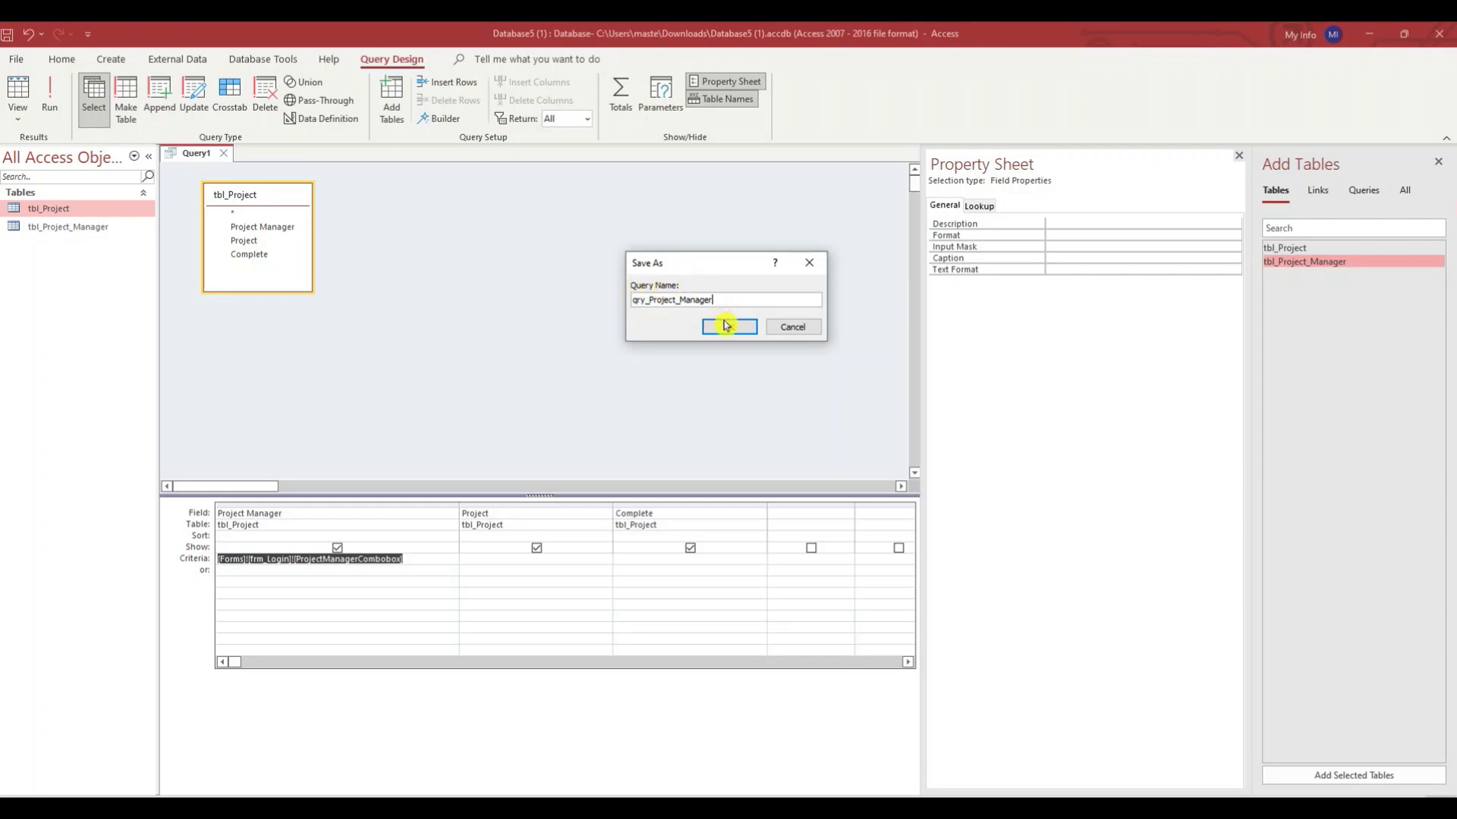
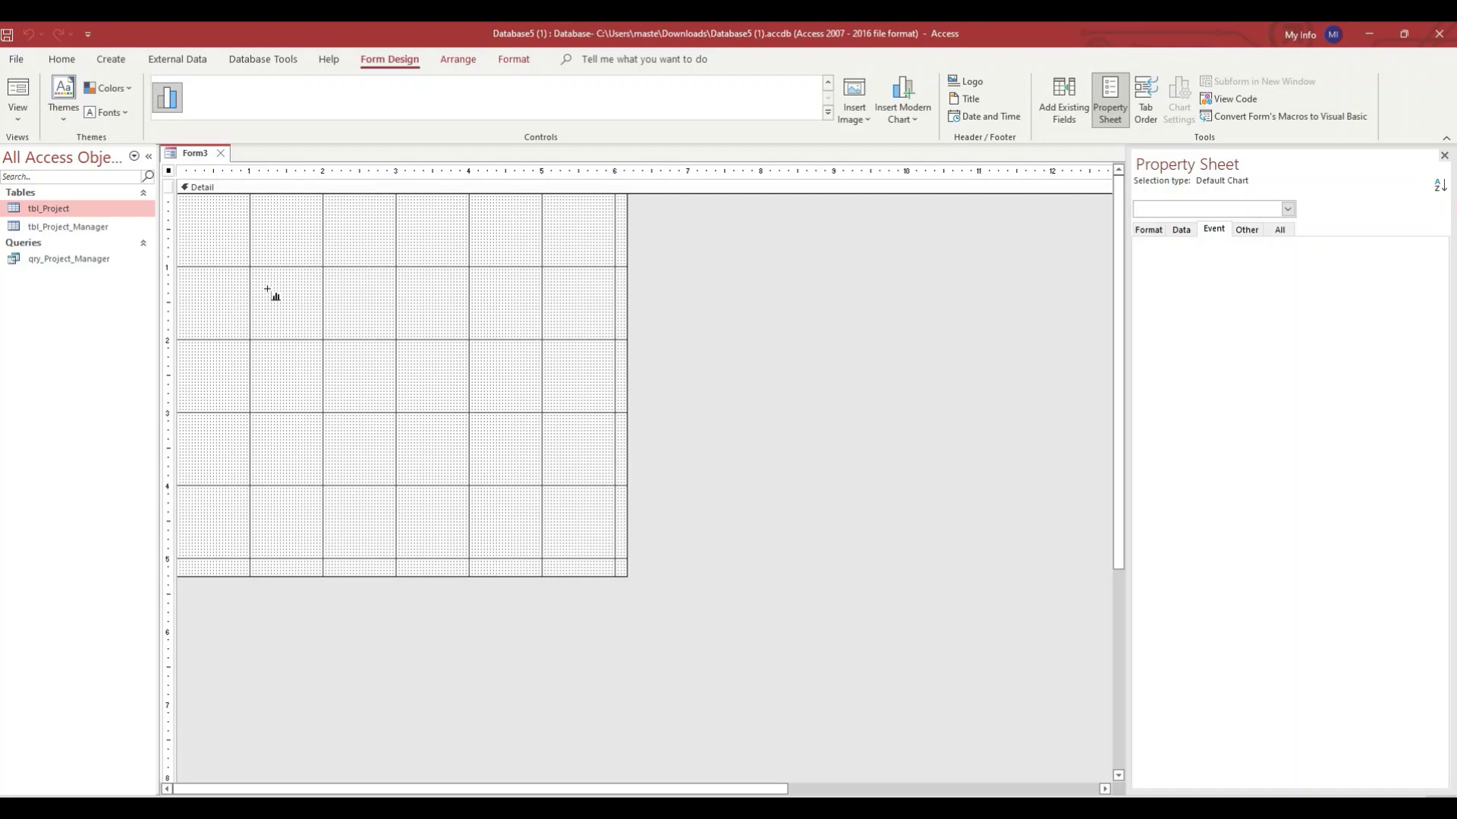
# - Draw a chart about 6 in wide and 2.5 in tall on the form, using the Project and Complete fields of qry_Project_Manager
pyautogui.moveTo(267, 290); pyautogui.dragTo(710, 477)
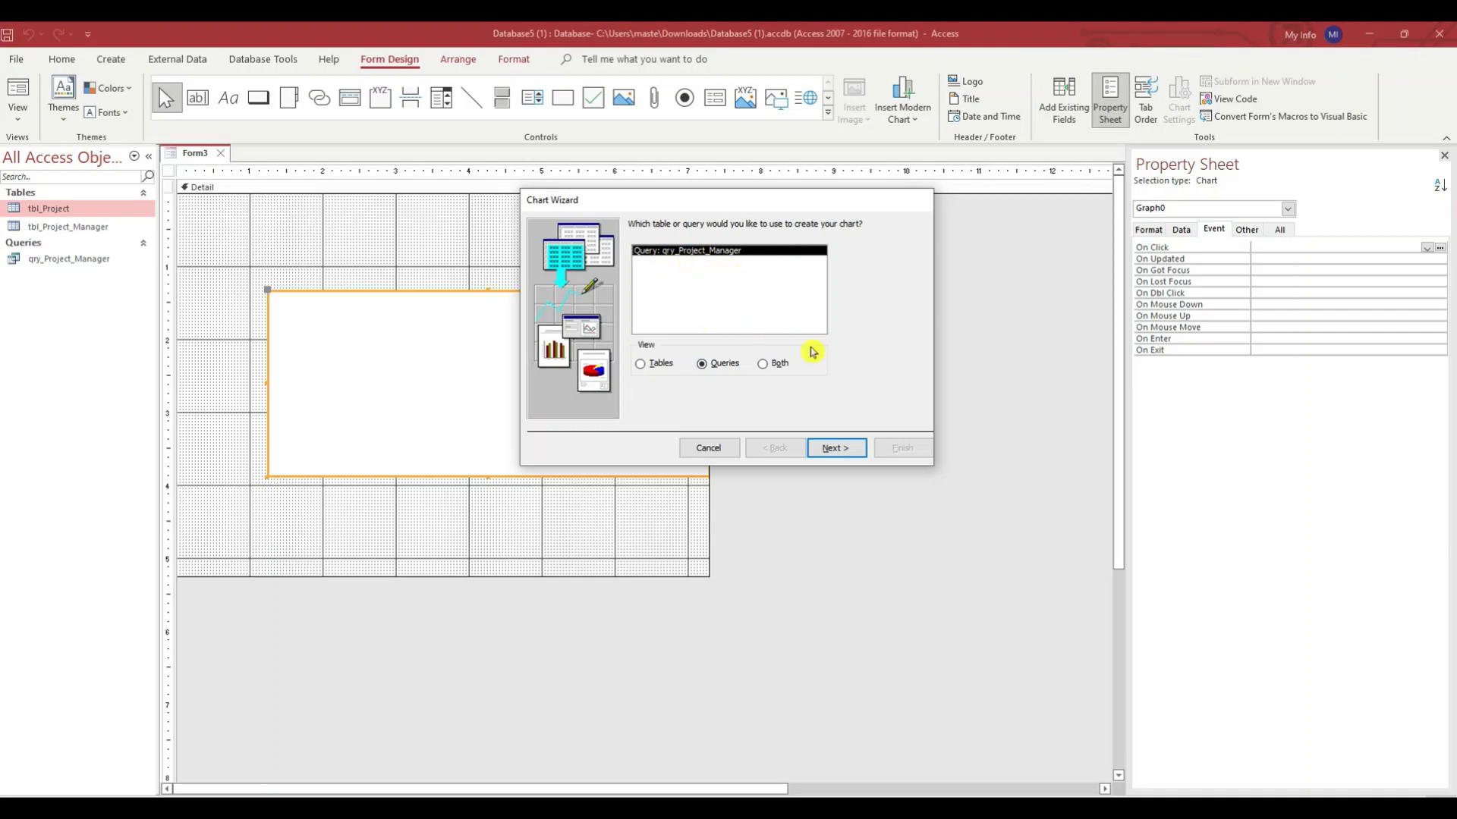
pyautogui.click(834, 449)
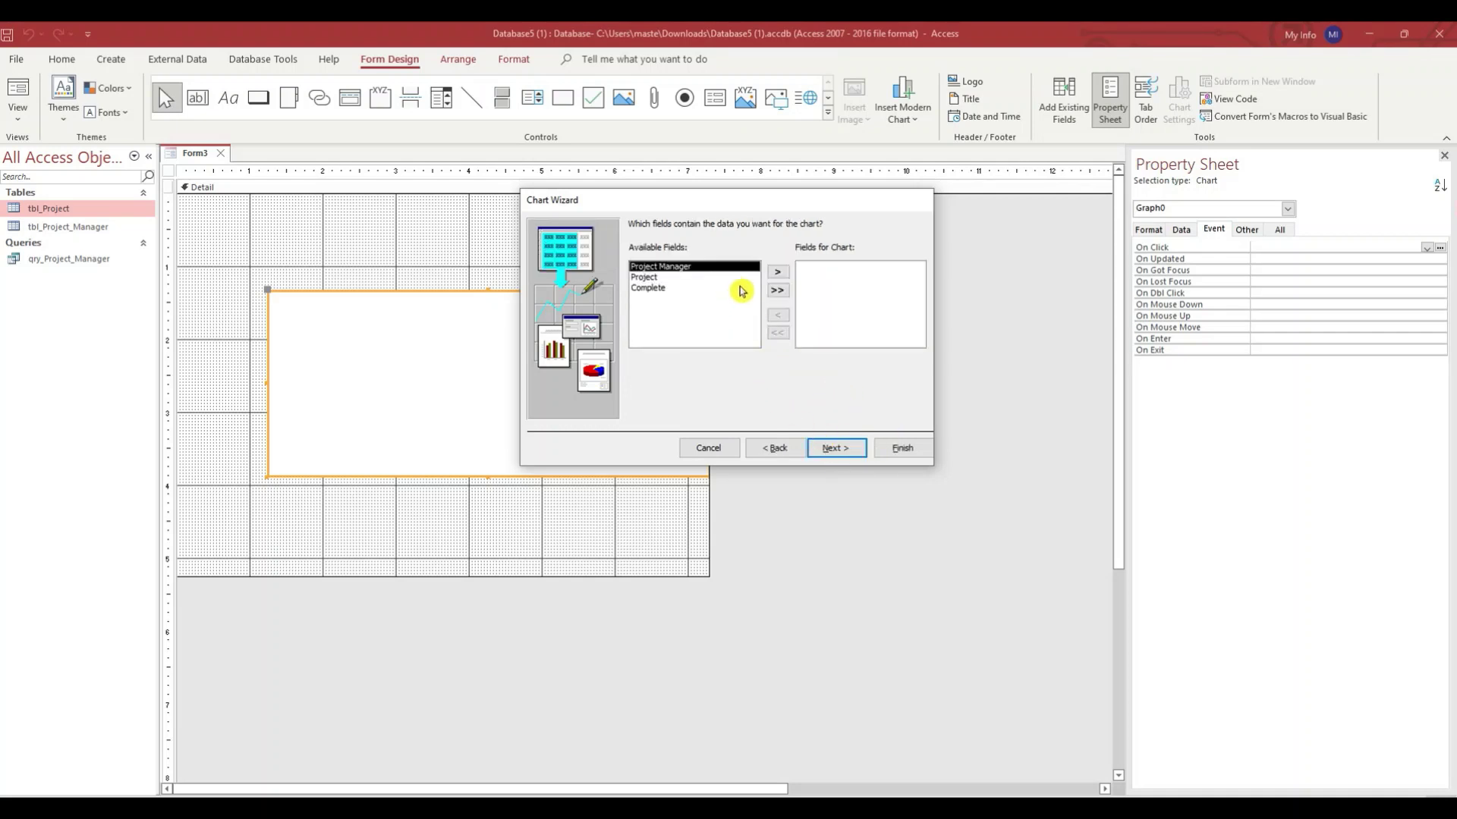
pyautogui.click(674, 277)
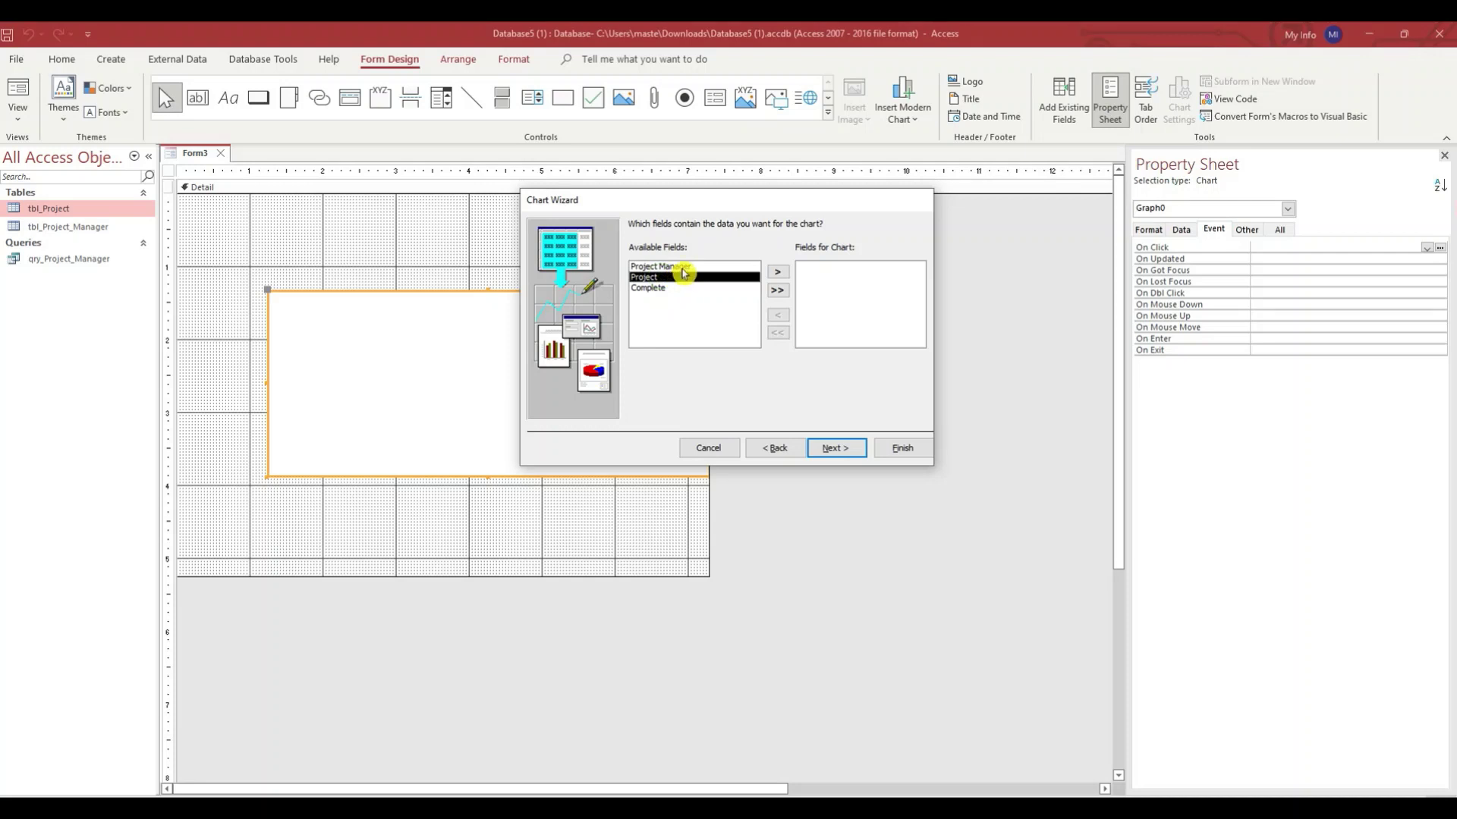
pyautogui.click(778, 273)
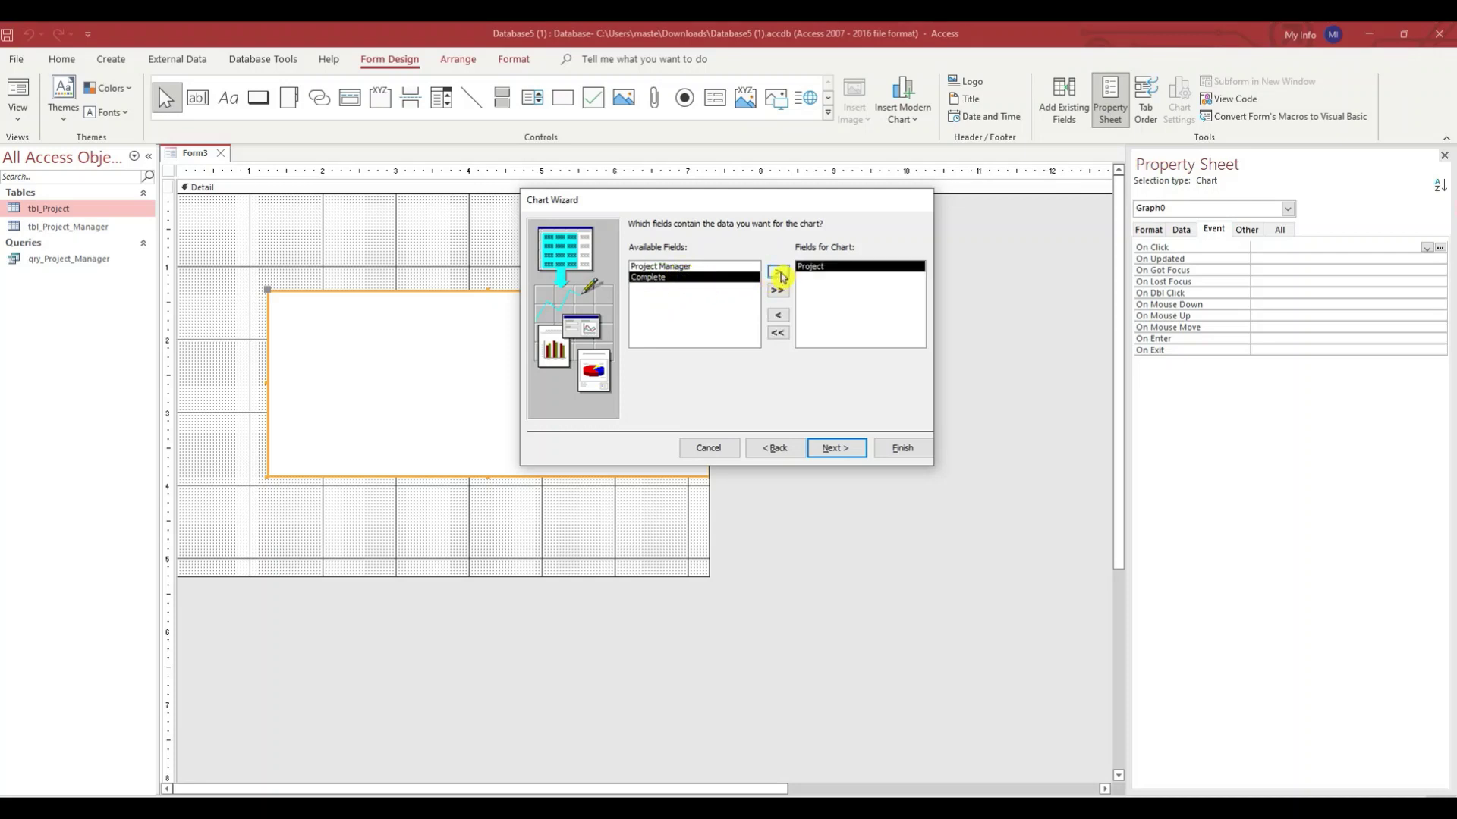
pyautogui.click(780, 274)
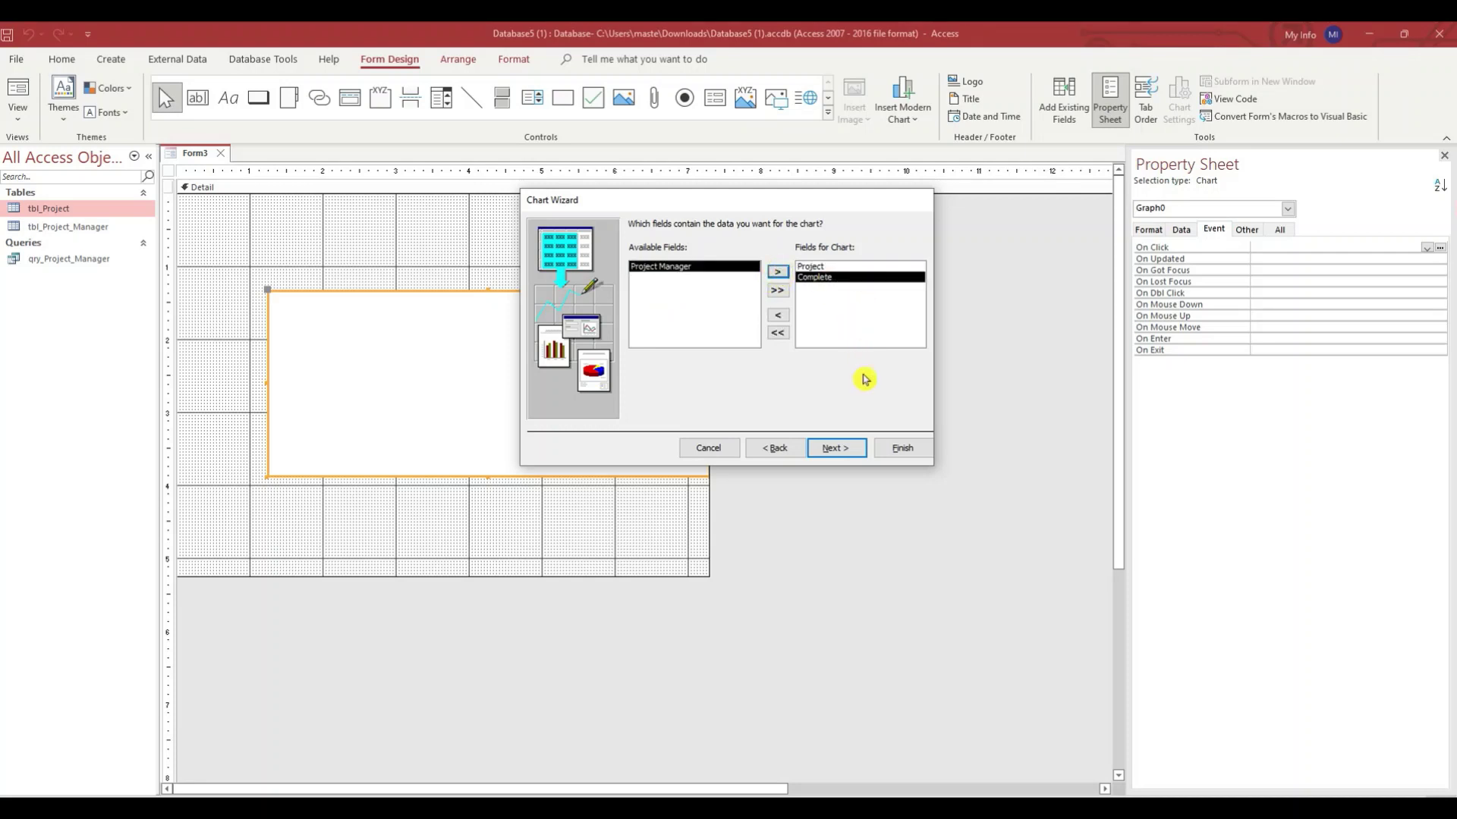
pyautogui.click(832, 449)
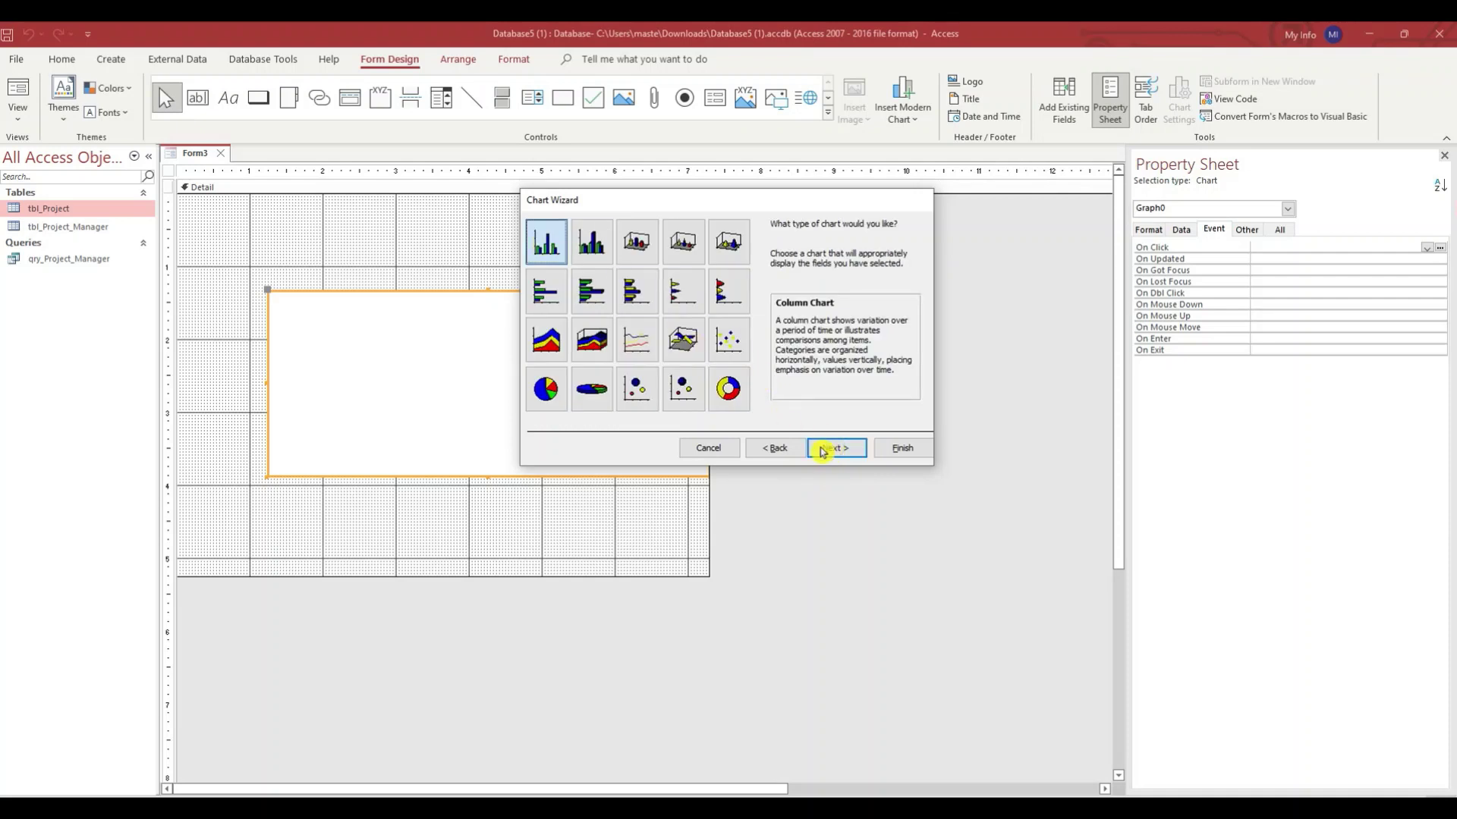
# - Finish the chart as a column chart of summed Complete by Project, titled Company Projects, without a legend
pyautogui.click(844, 451)
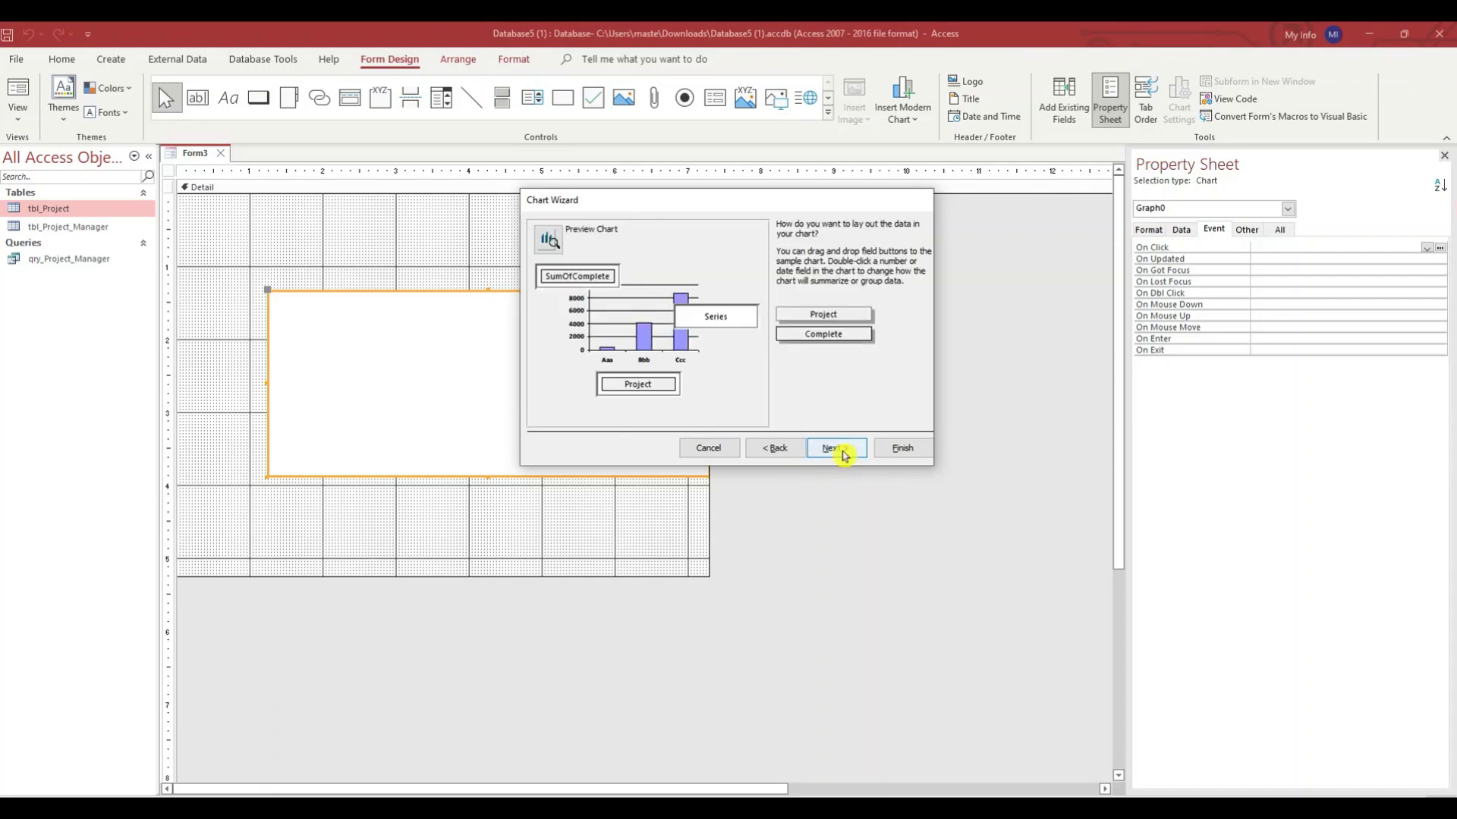
pyautogui.moveTo(625, 392); pyautogui.dragTo(713, 365)
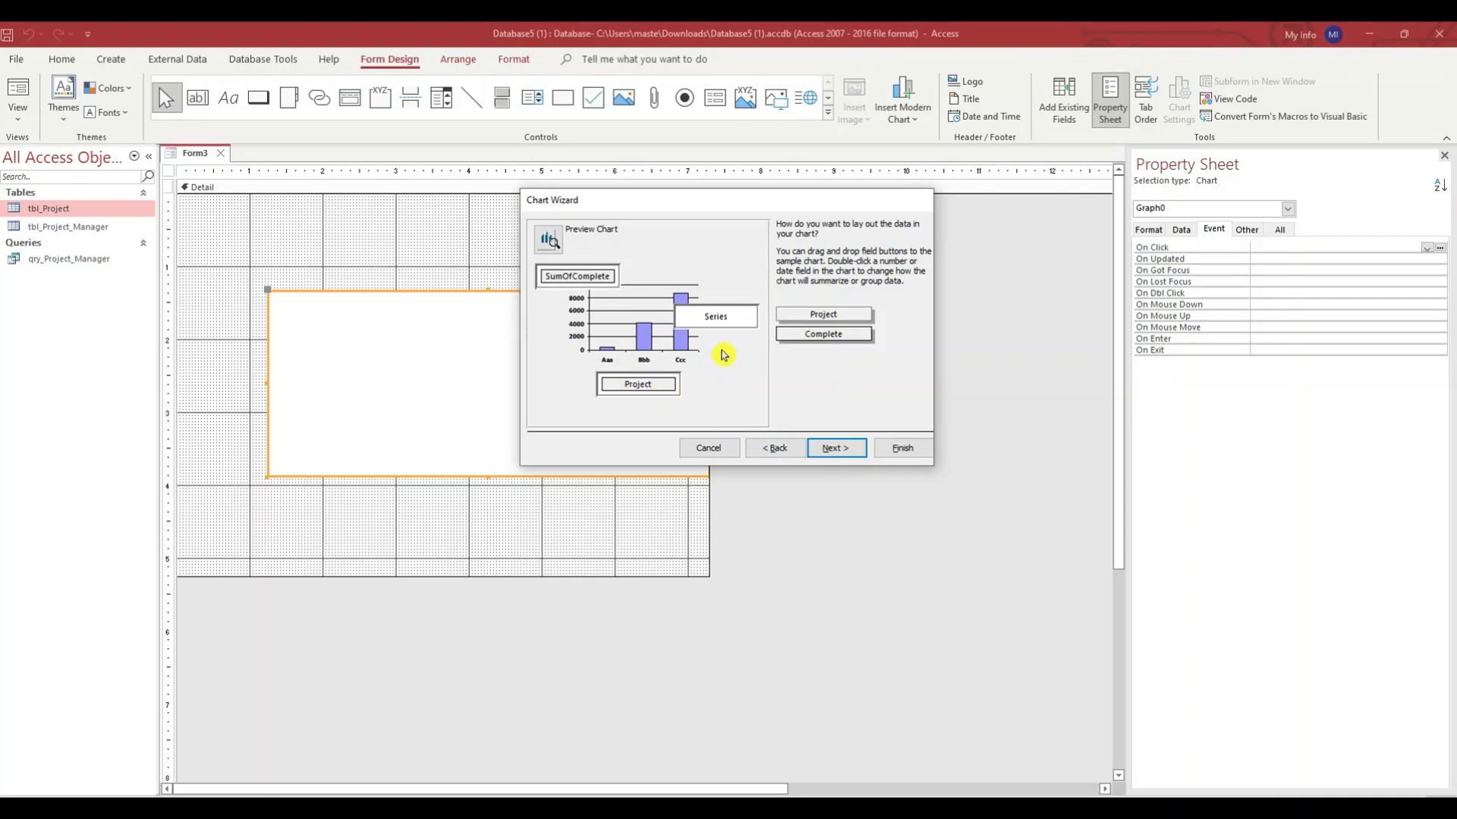
pyautogui.click(835, 449)
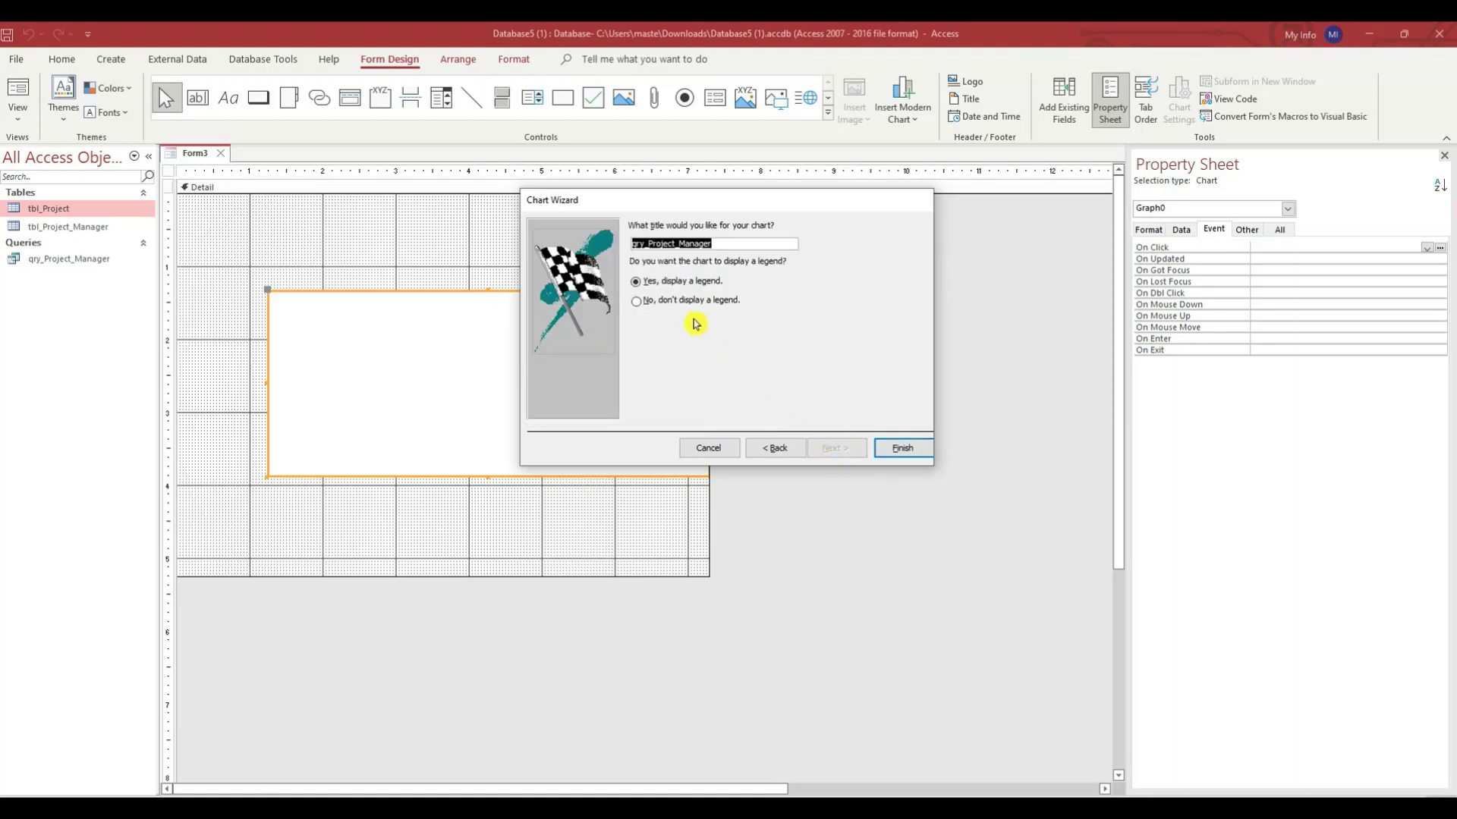
pyautogui.click(673, 301)
pyautogui.moveTo(726, 243); pyautogui.dragTo(618, 233)
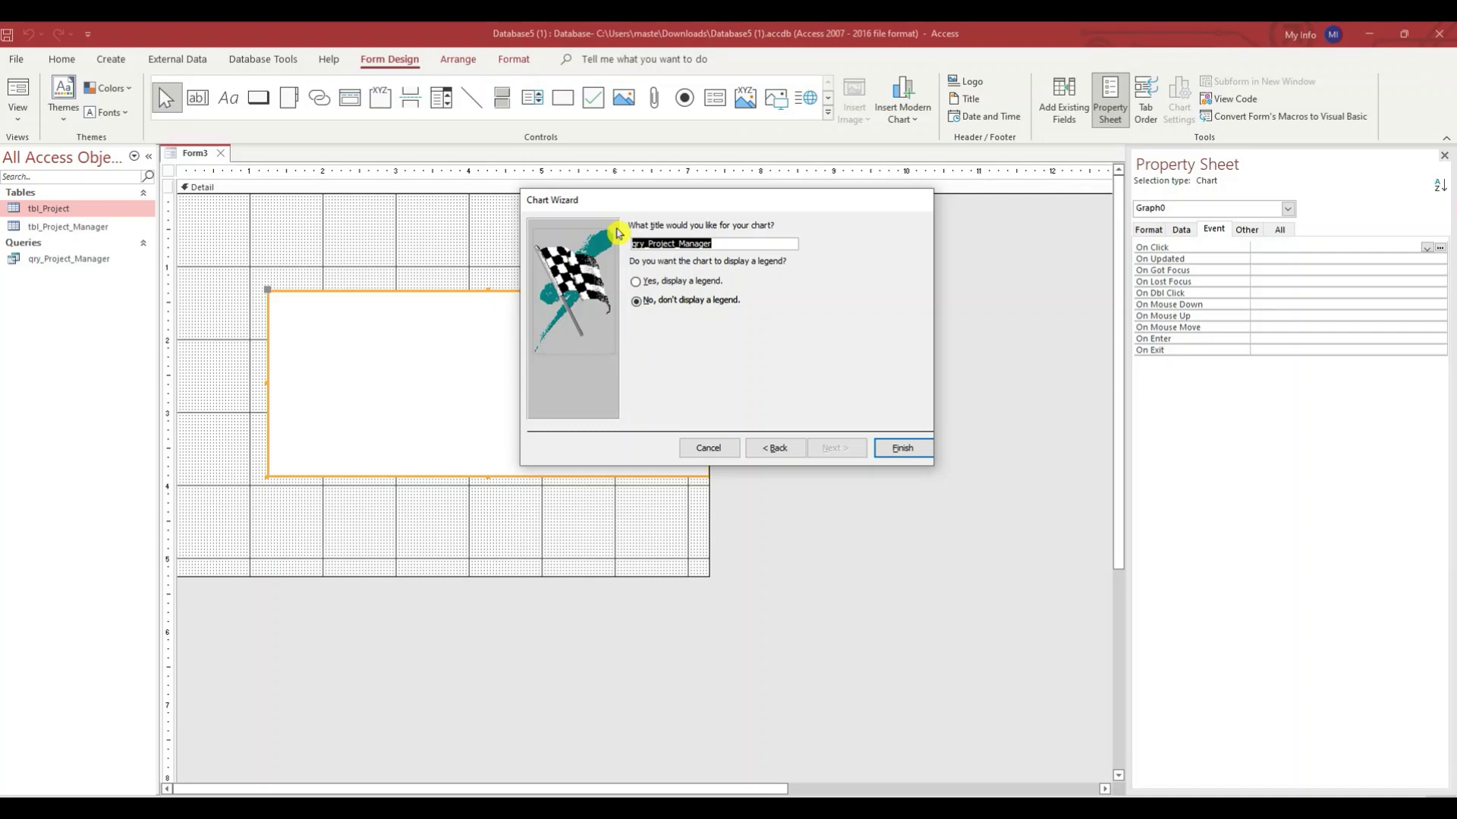
pyautogui.write('Company Projects')
pyautogui.click(901, 448)
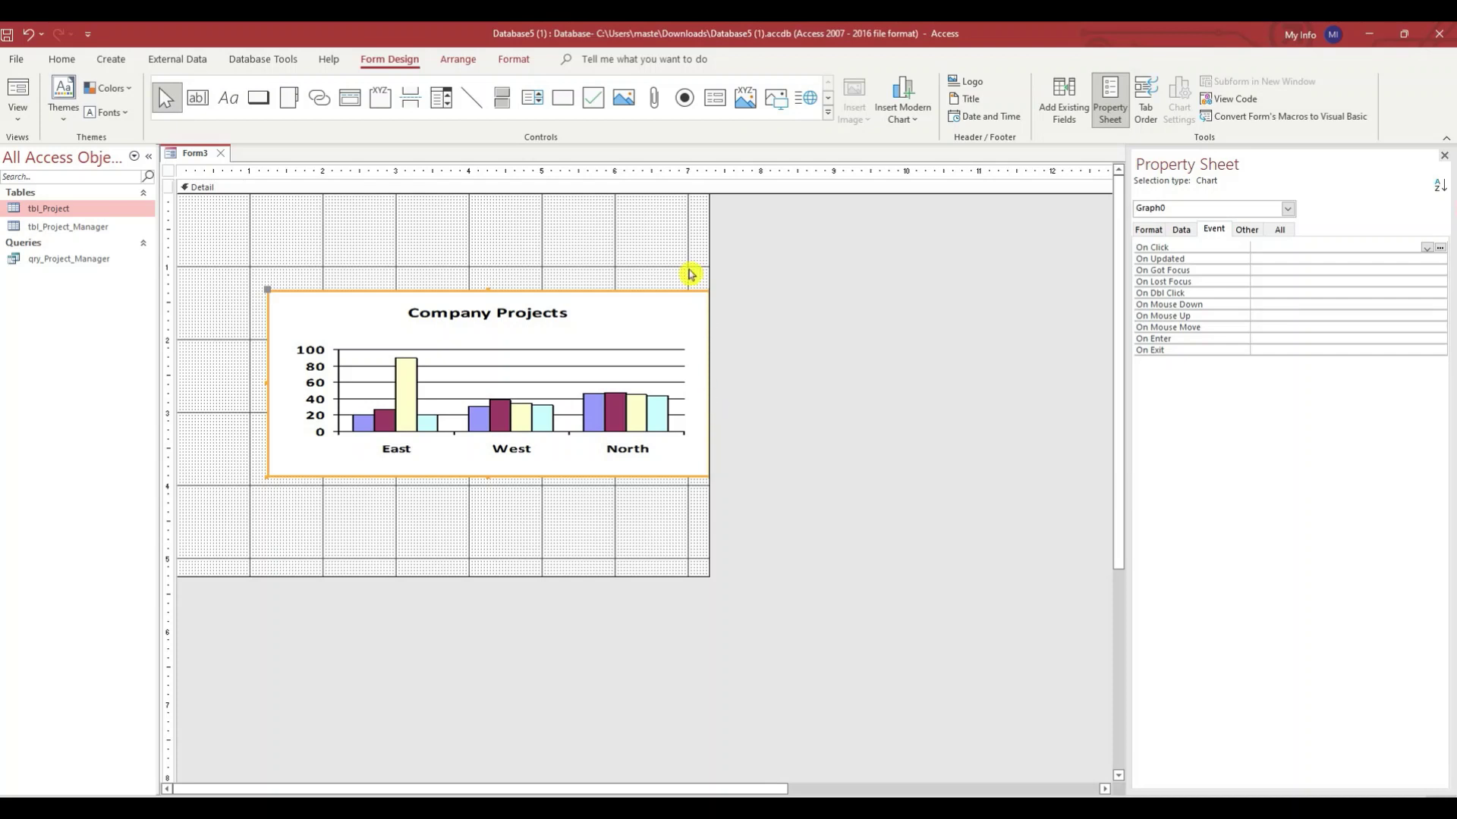
# - Widen the form to about 9.25 in and the Company Projects chart to about 7.5 in
pyautogui.moveTo(708, 272); pyautogui.dragTo(853, 292)
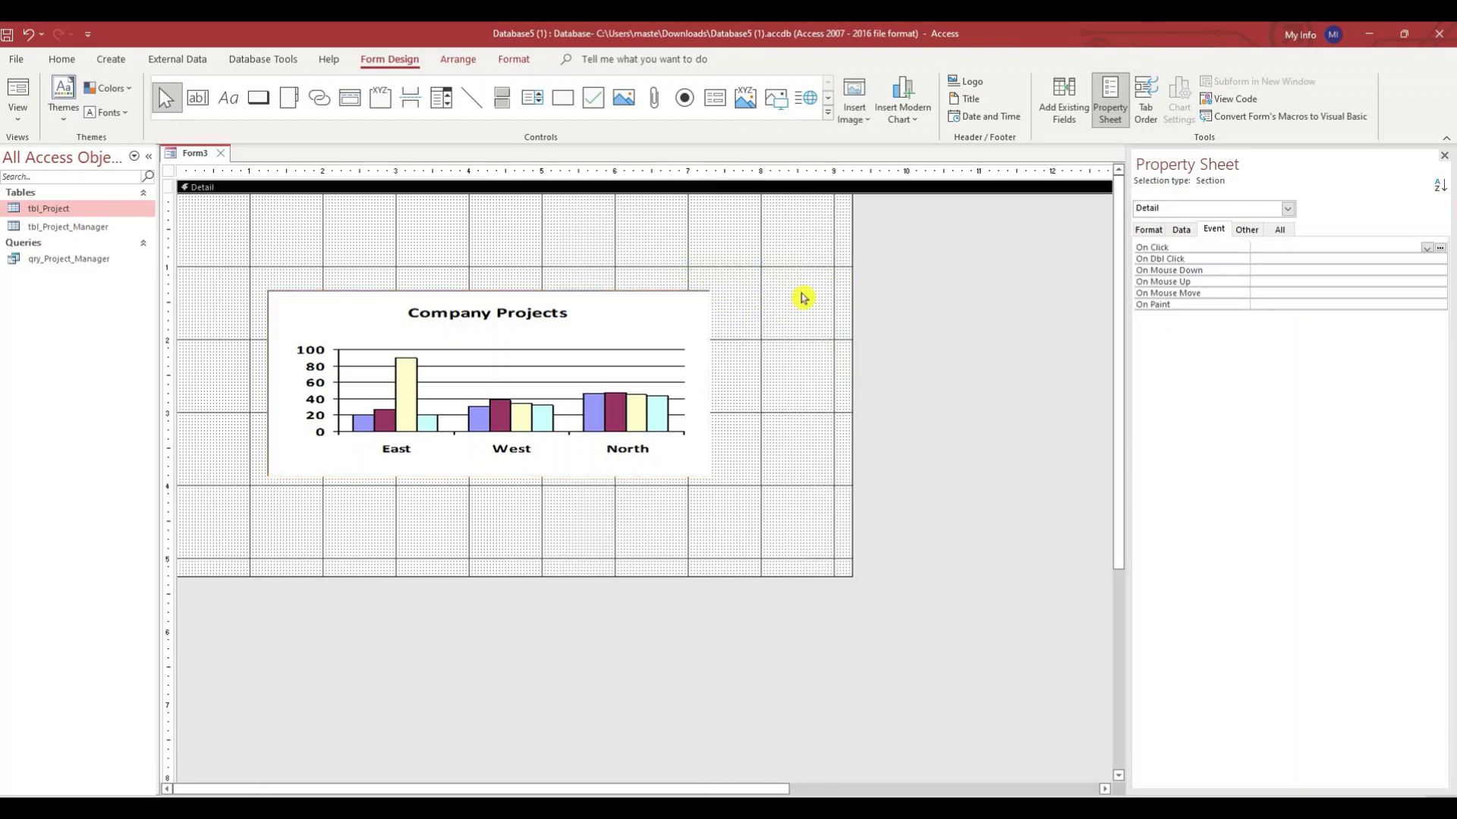
pyautogui.click(706, 338)
pyautogui.moveTo(707, 383); pyautogui.dragTo(821, 385)
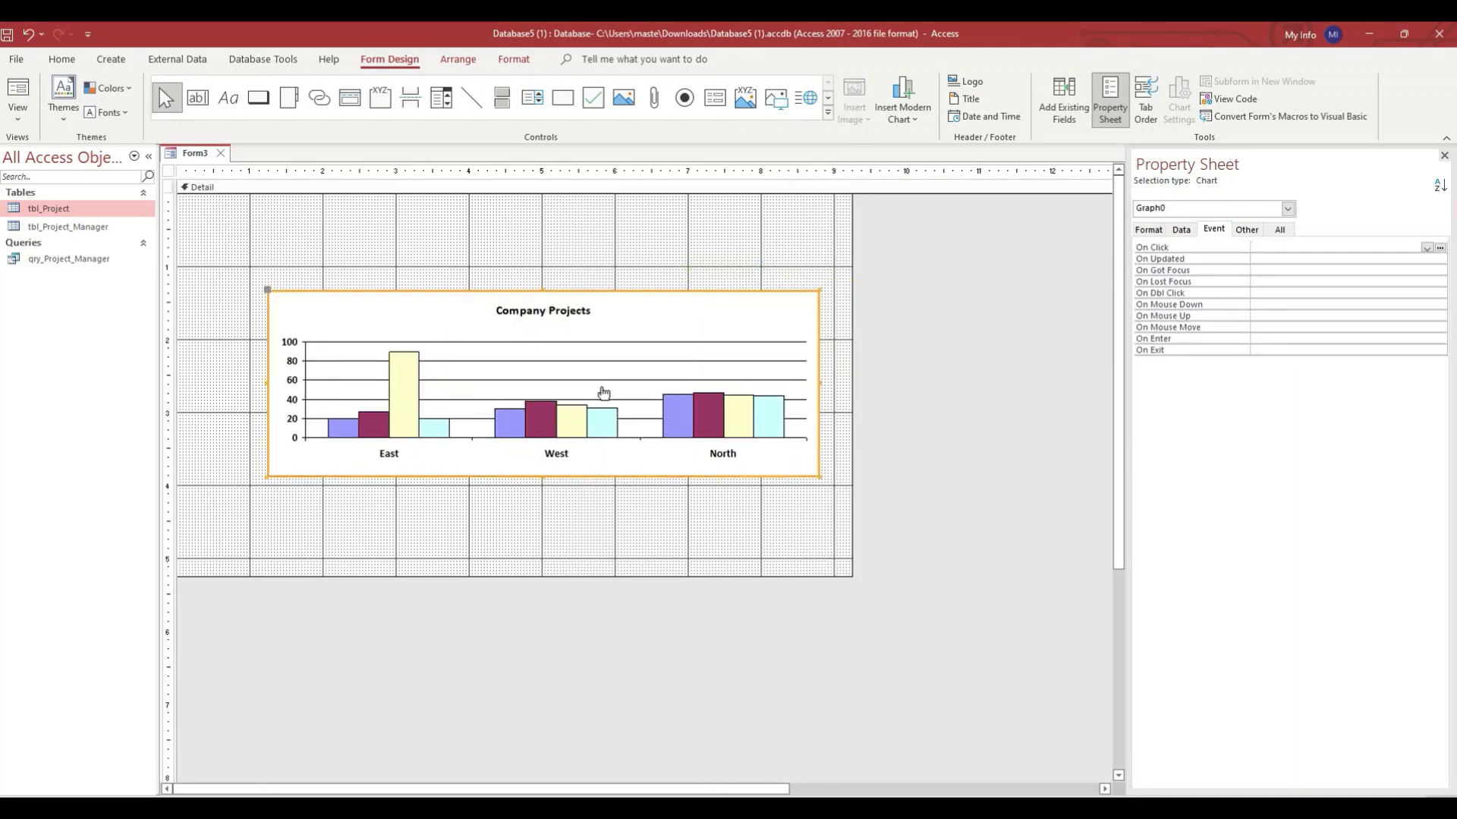
# - Move the Company Projects chart slightly up and left on the form, and fill its 3rd Qtr series with orange
pyautogui.moveTo(445, 289)
pyautogui.mouseDown()
pyautogui.moveTo(407, 266)
pyautogui.moveTo(421, 278)
pyautogui.mouseUp()
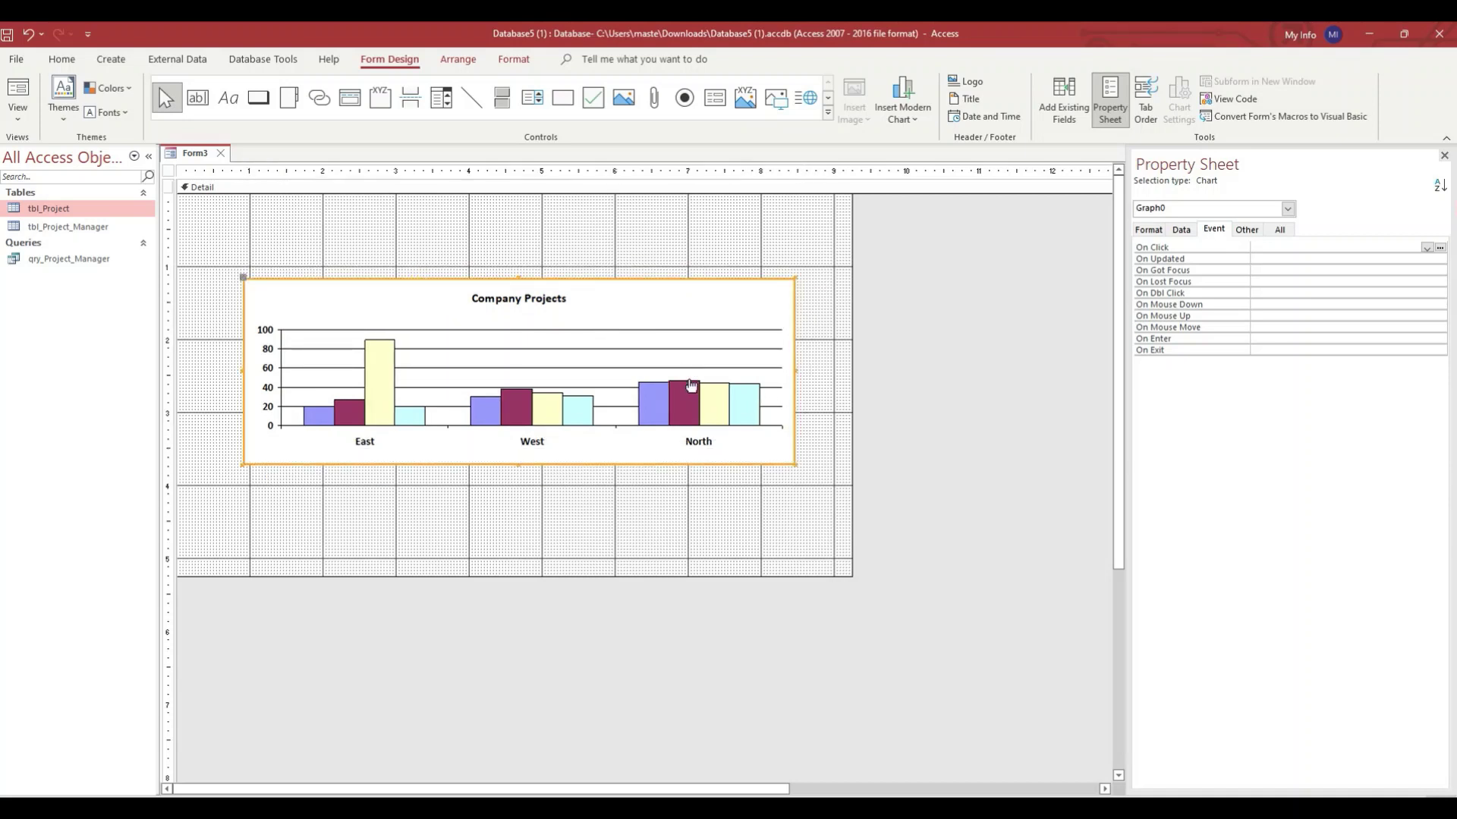
pyautogui.doubleClick(675, 312)
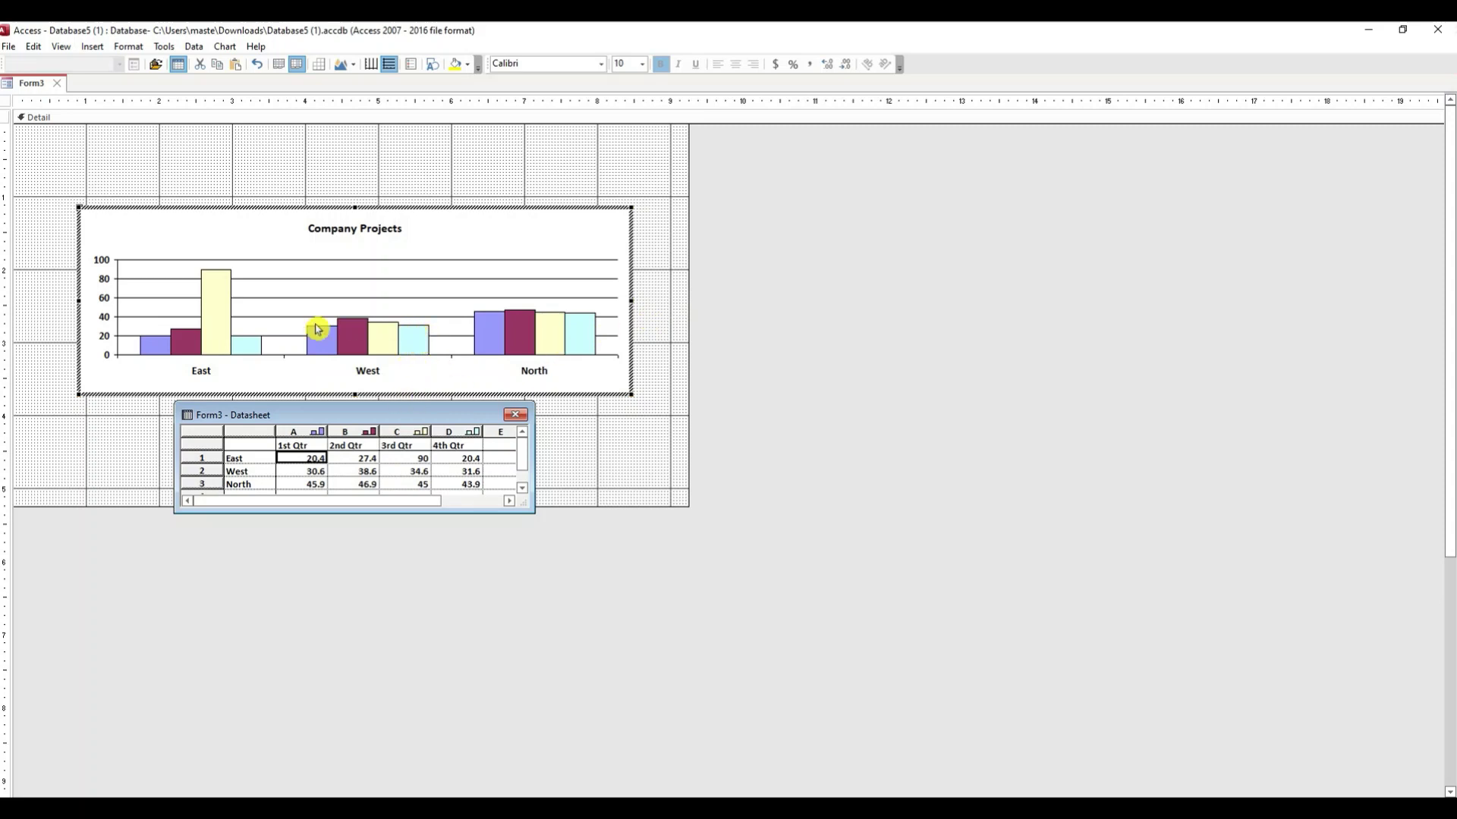
pyautogui.rightClick(222, 320)
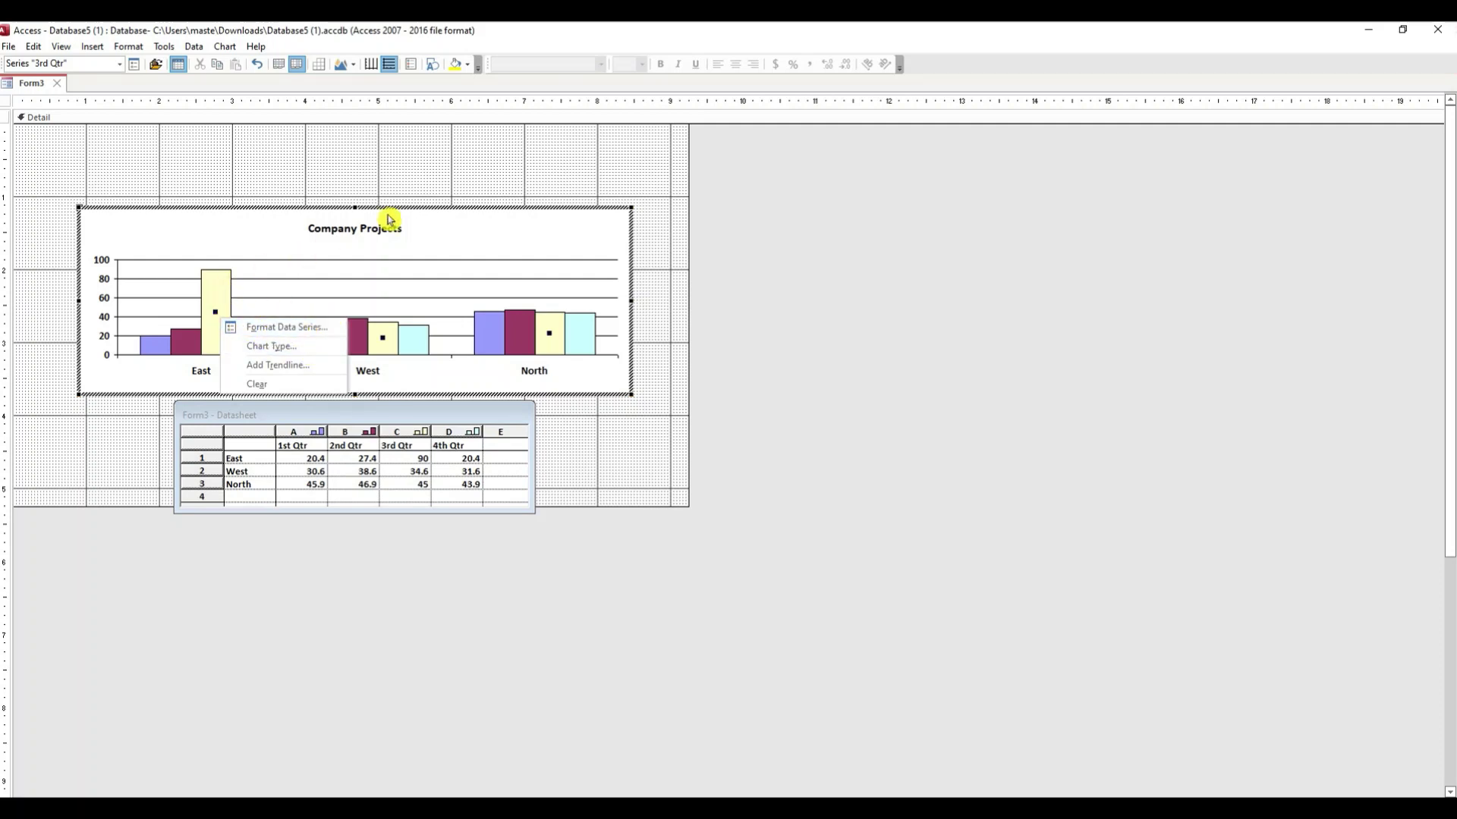
pyautogui.click(467, 64)
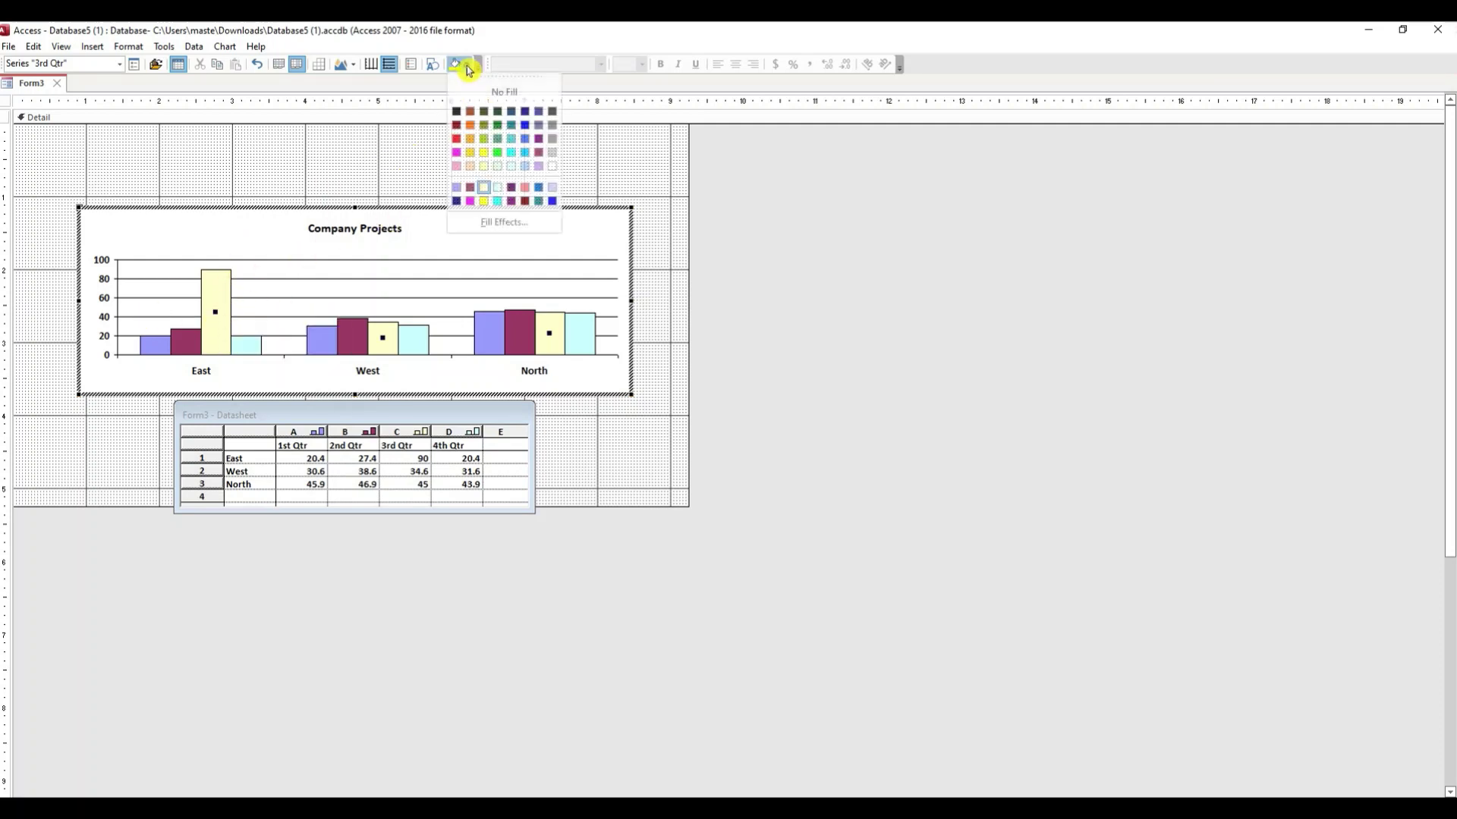
pyautogui.click(472, 141)
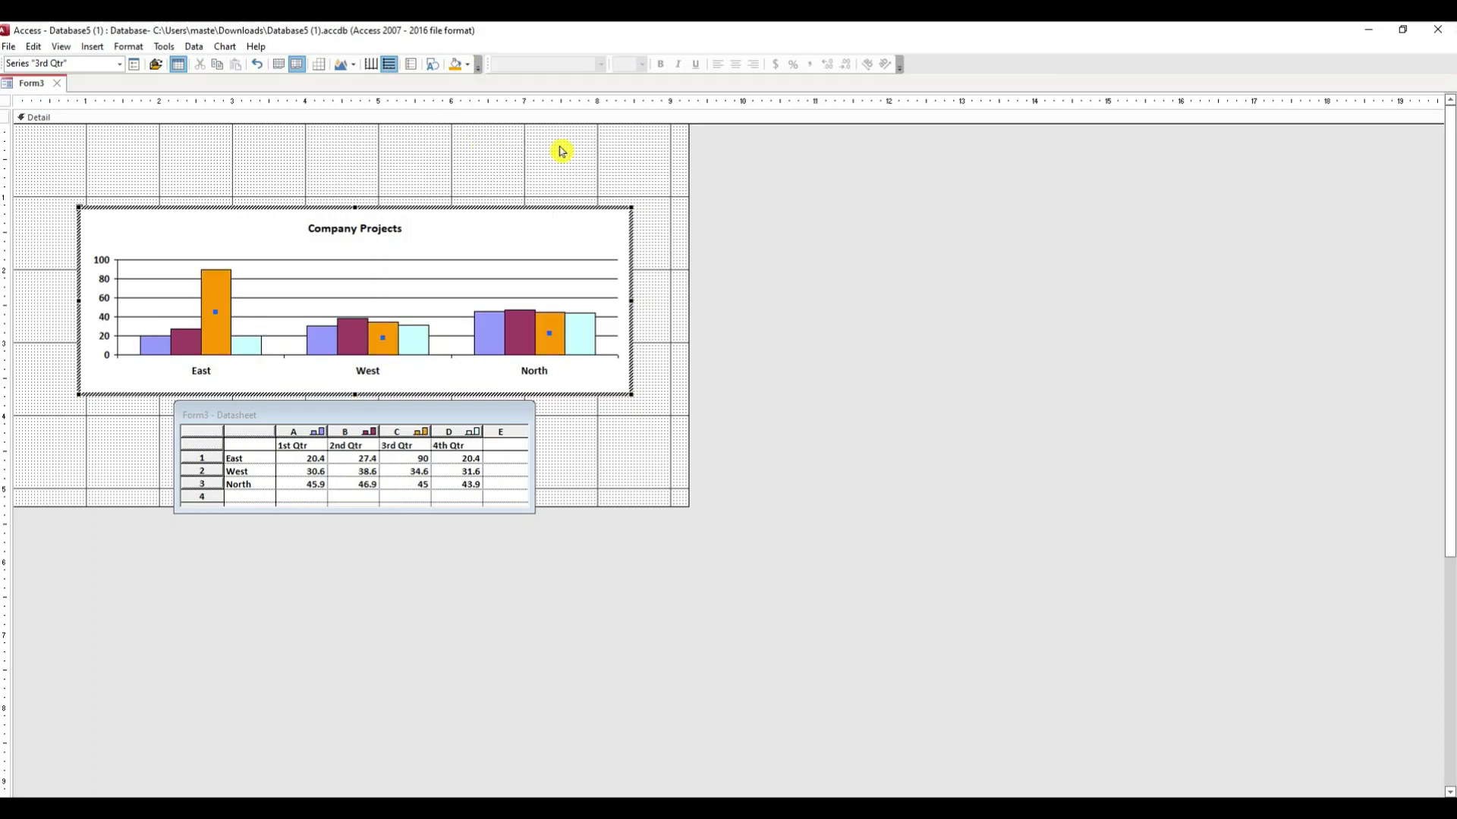
# - Set the font size of the chart title Company Projects to 18
pyautogui.click(376, 226)
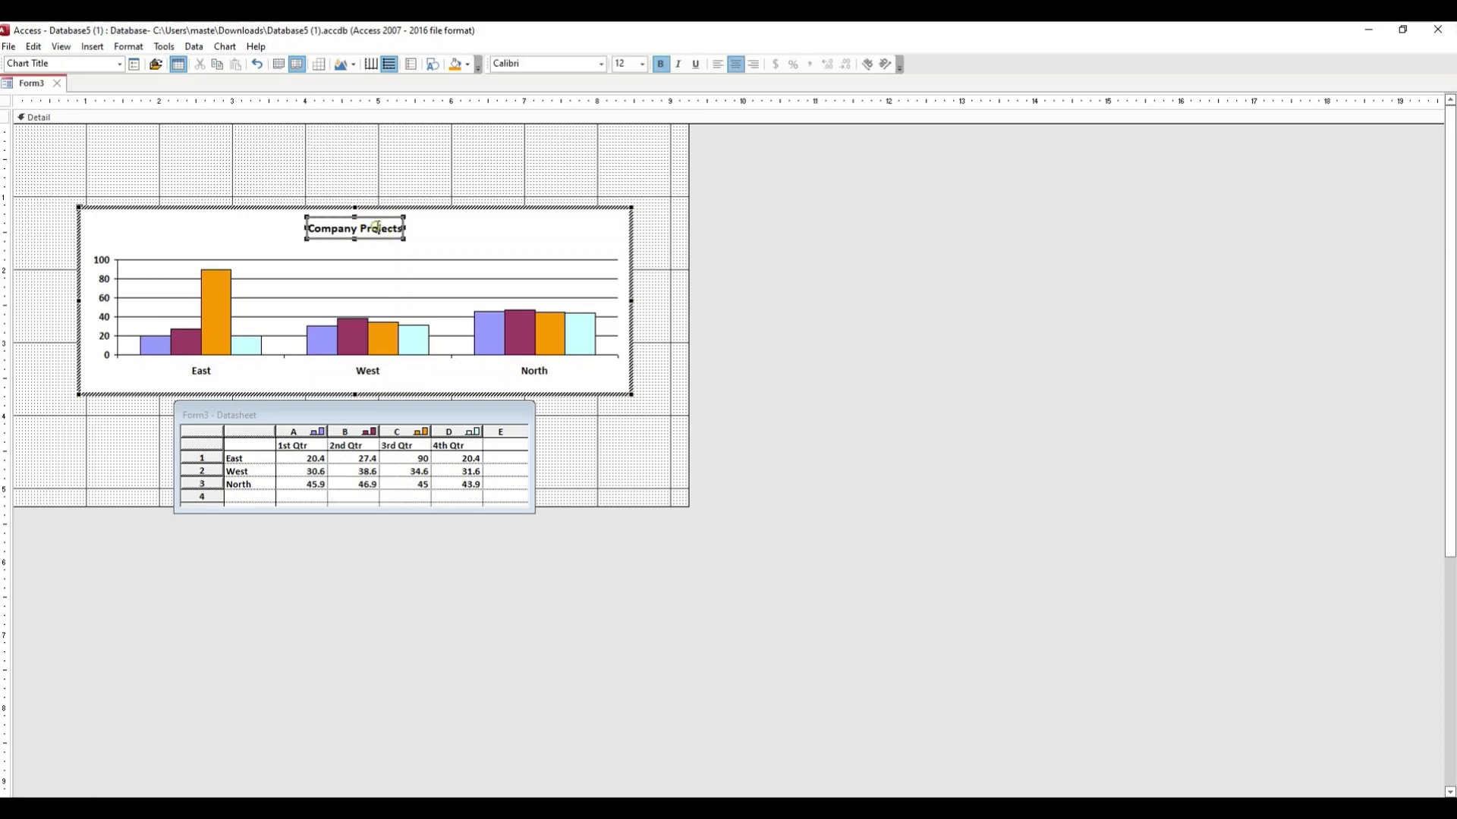
pyautogui.click(641, 65)
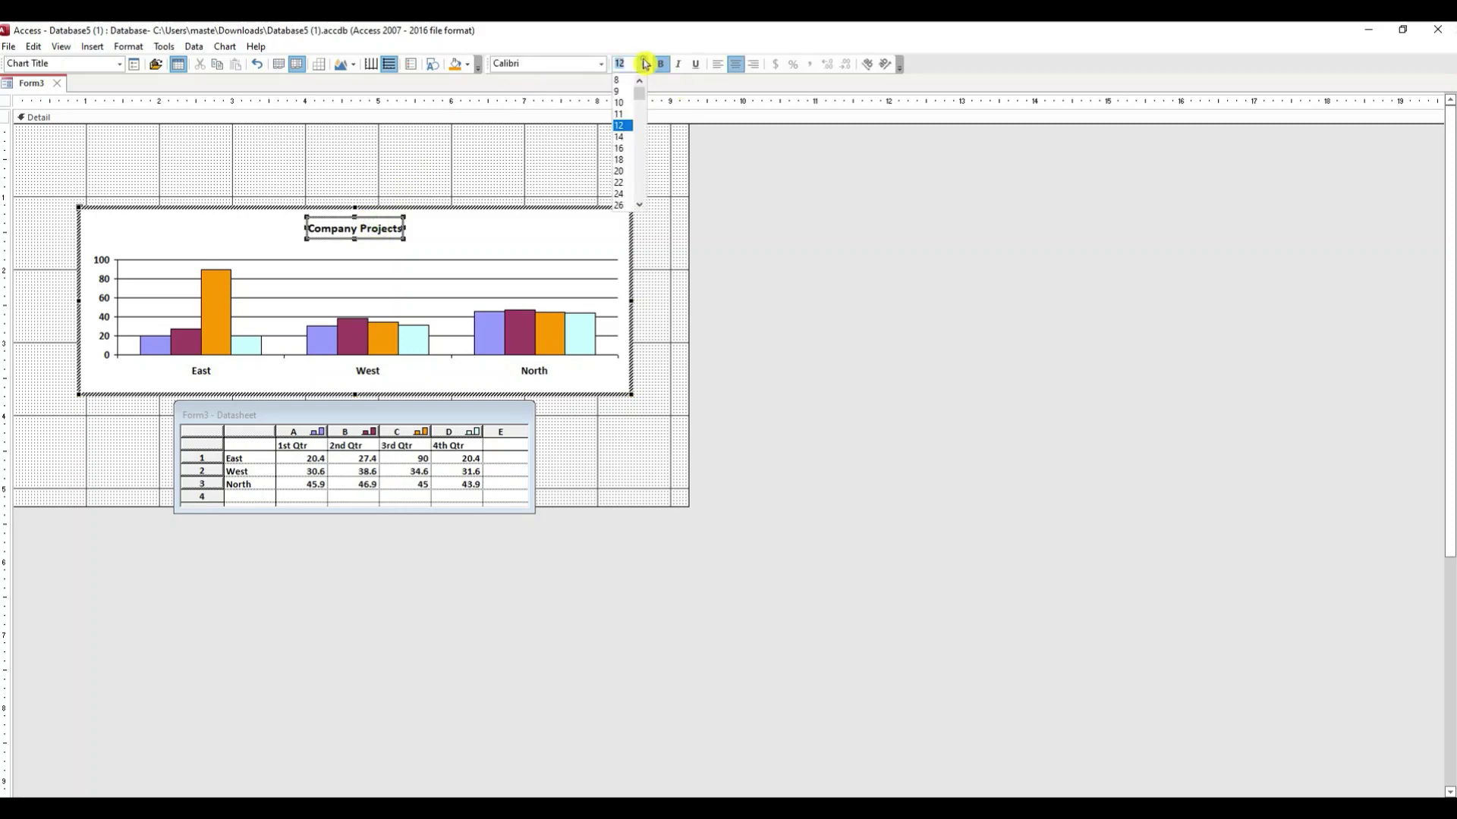
pyautogui.click(629, 160)
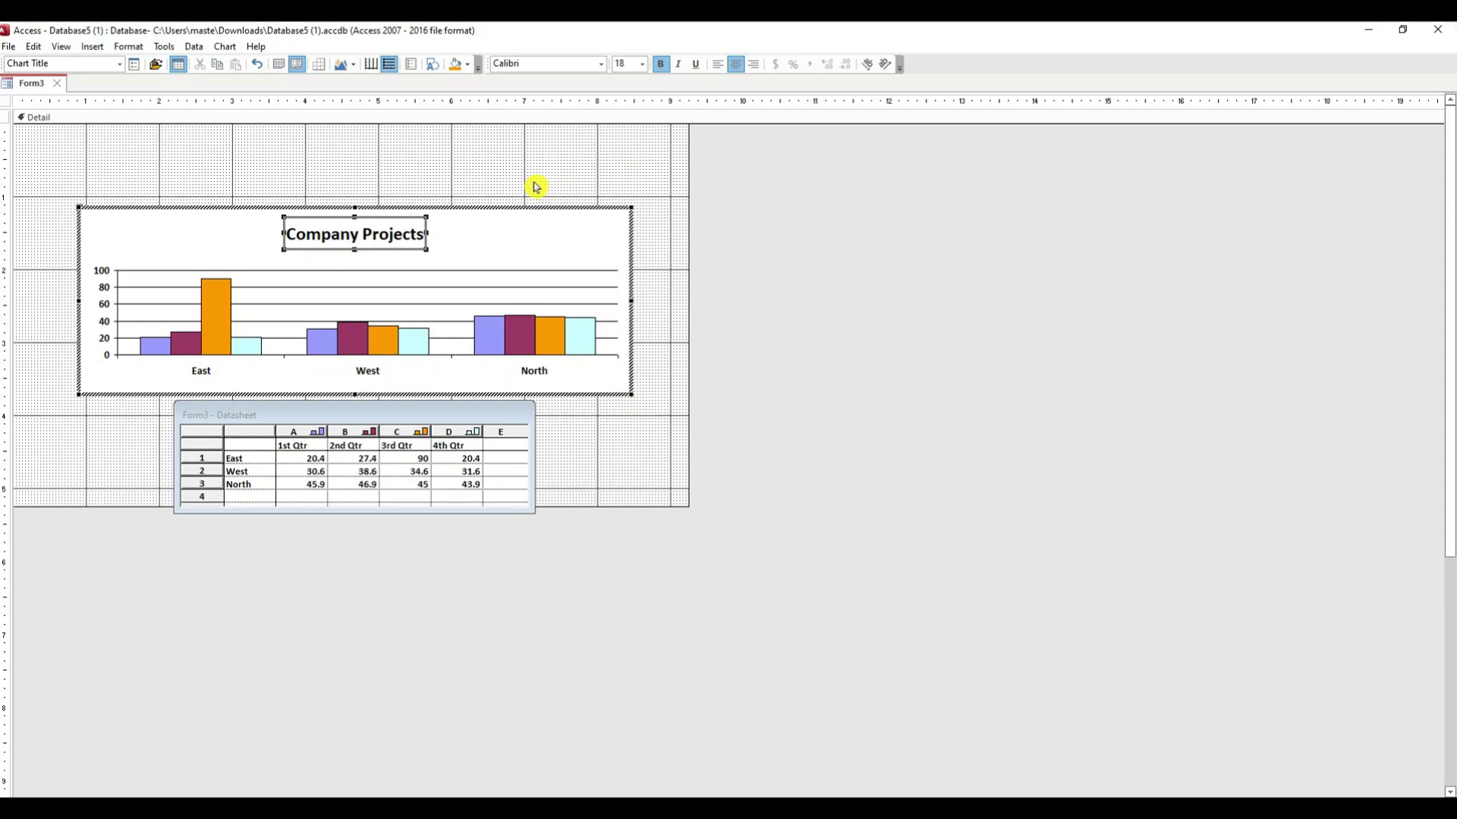
# - Add value data labels to the orange 3rd Qtr series and return to the form design
pyautogui.rightClick(221, 297)
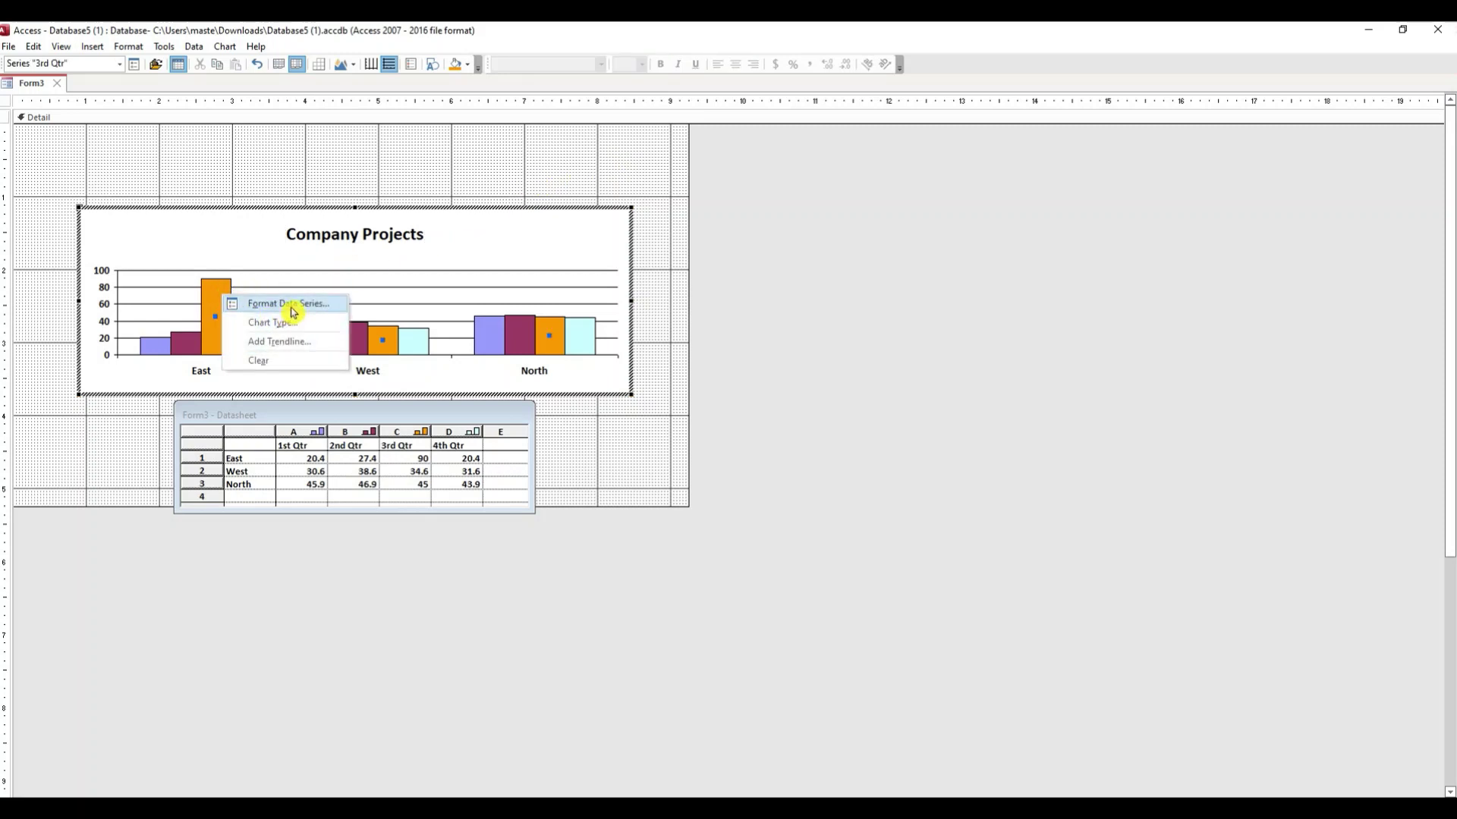
pyautogui.click(293, 307)
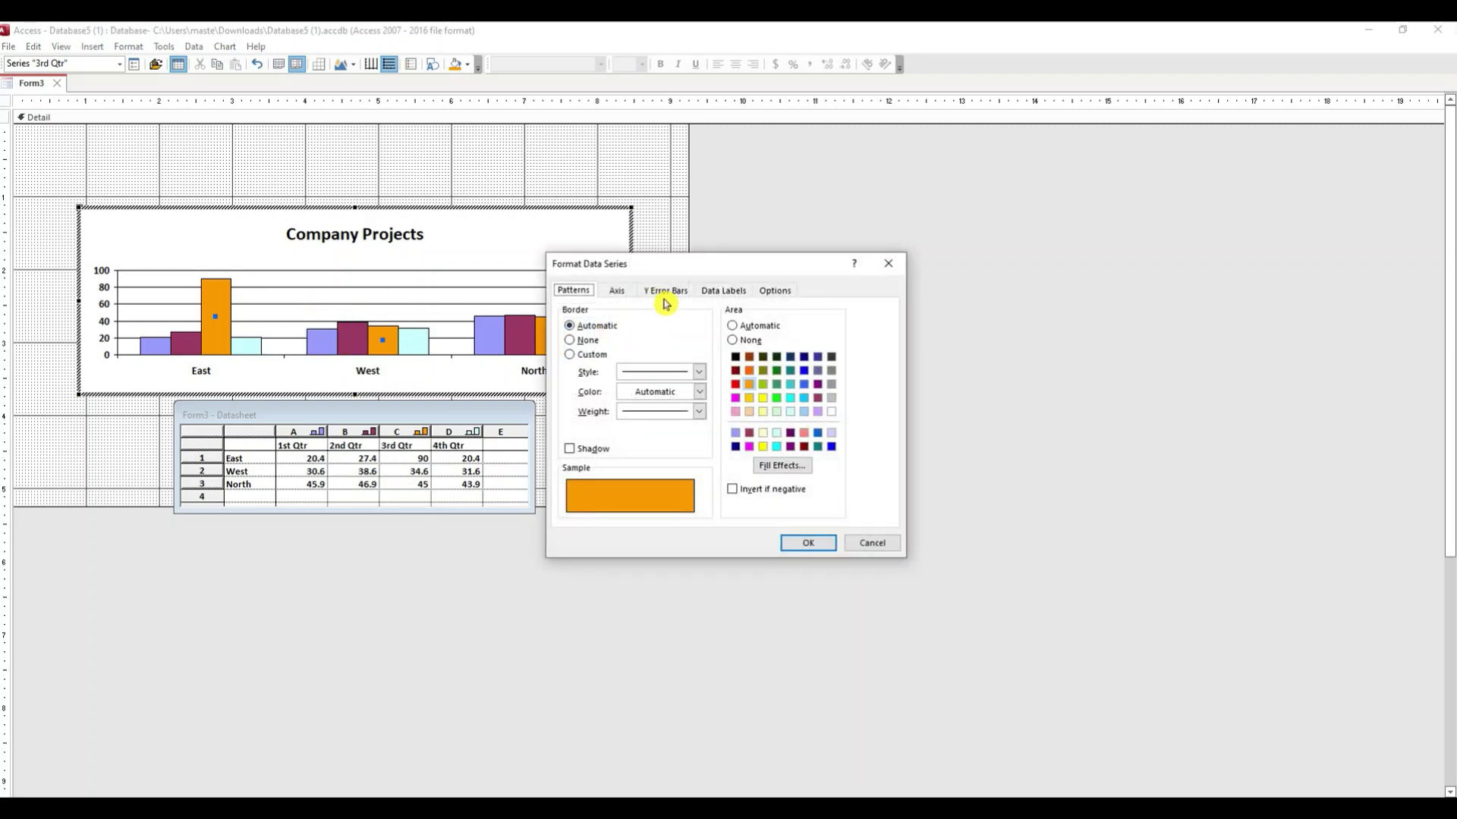
pyautogui.click(726, 291)
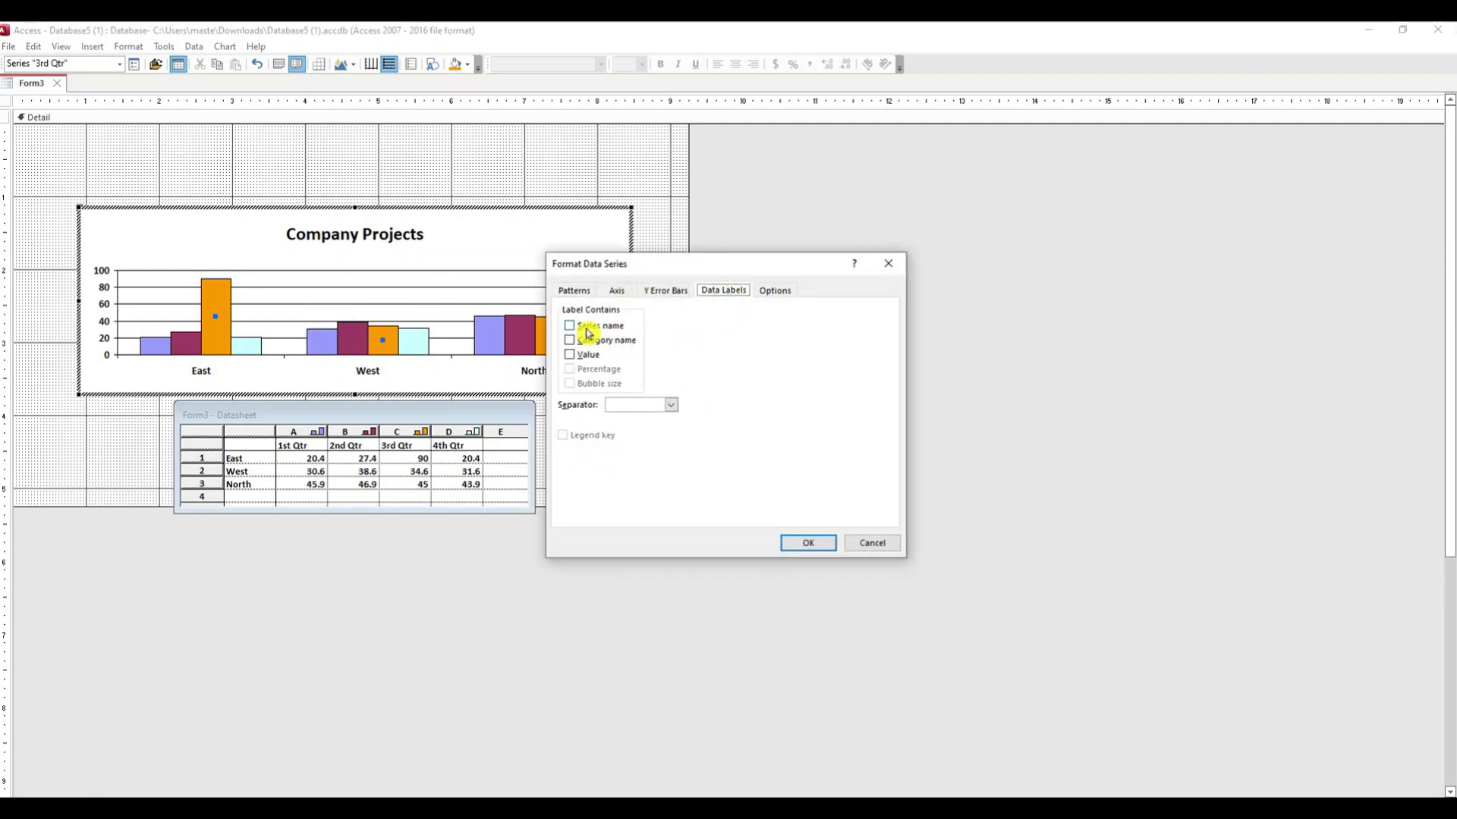
pyautogui.click(571, 355)
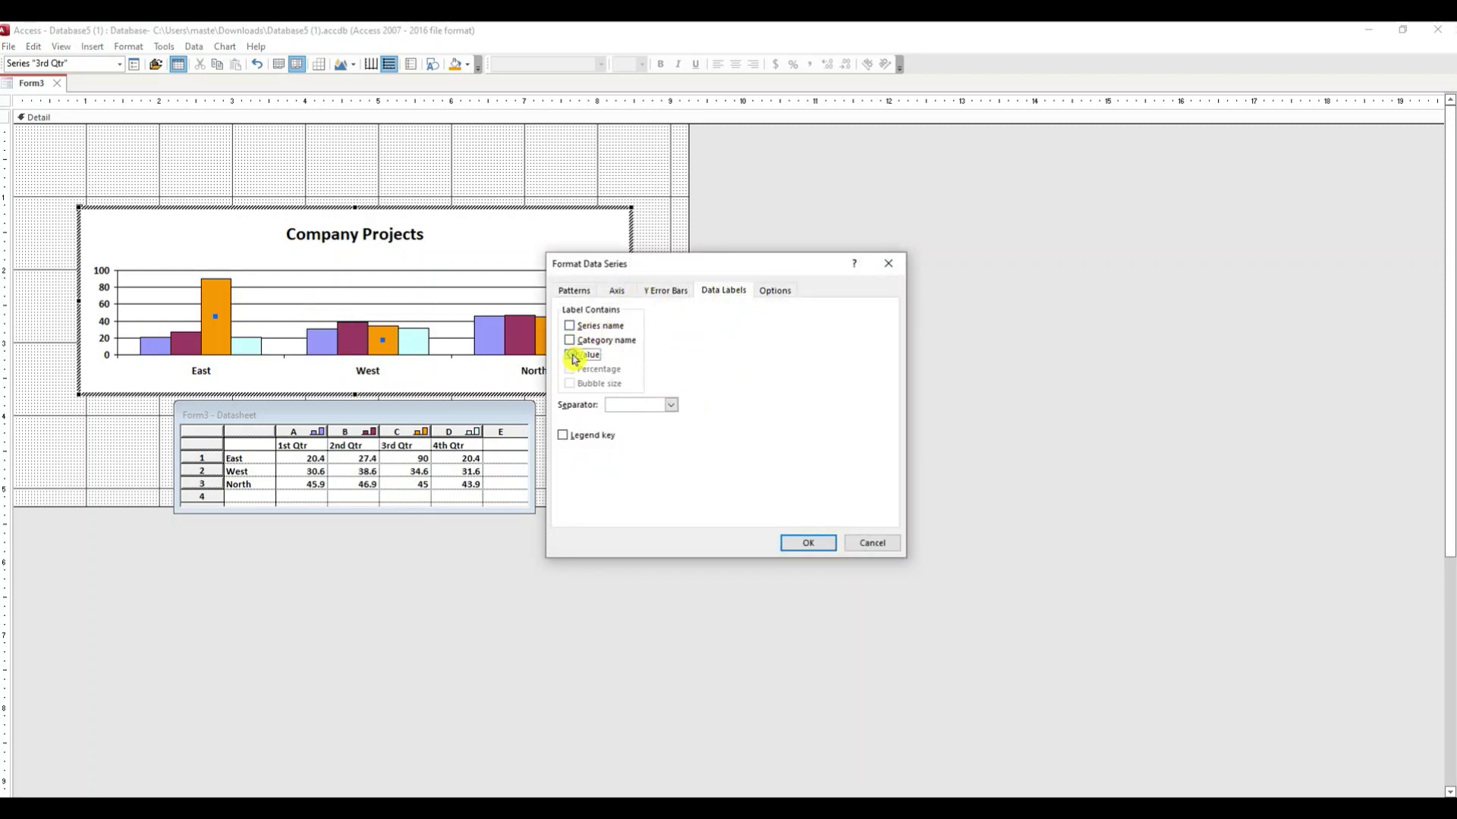
pyautogui.click(809, 543)
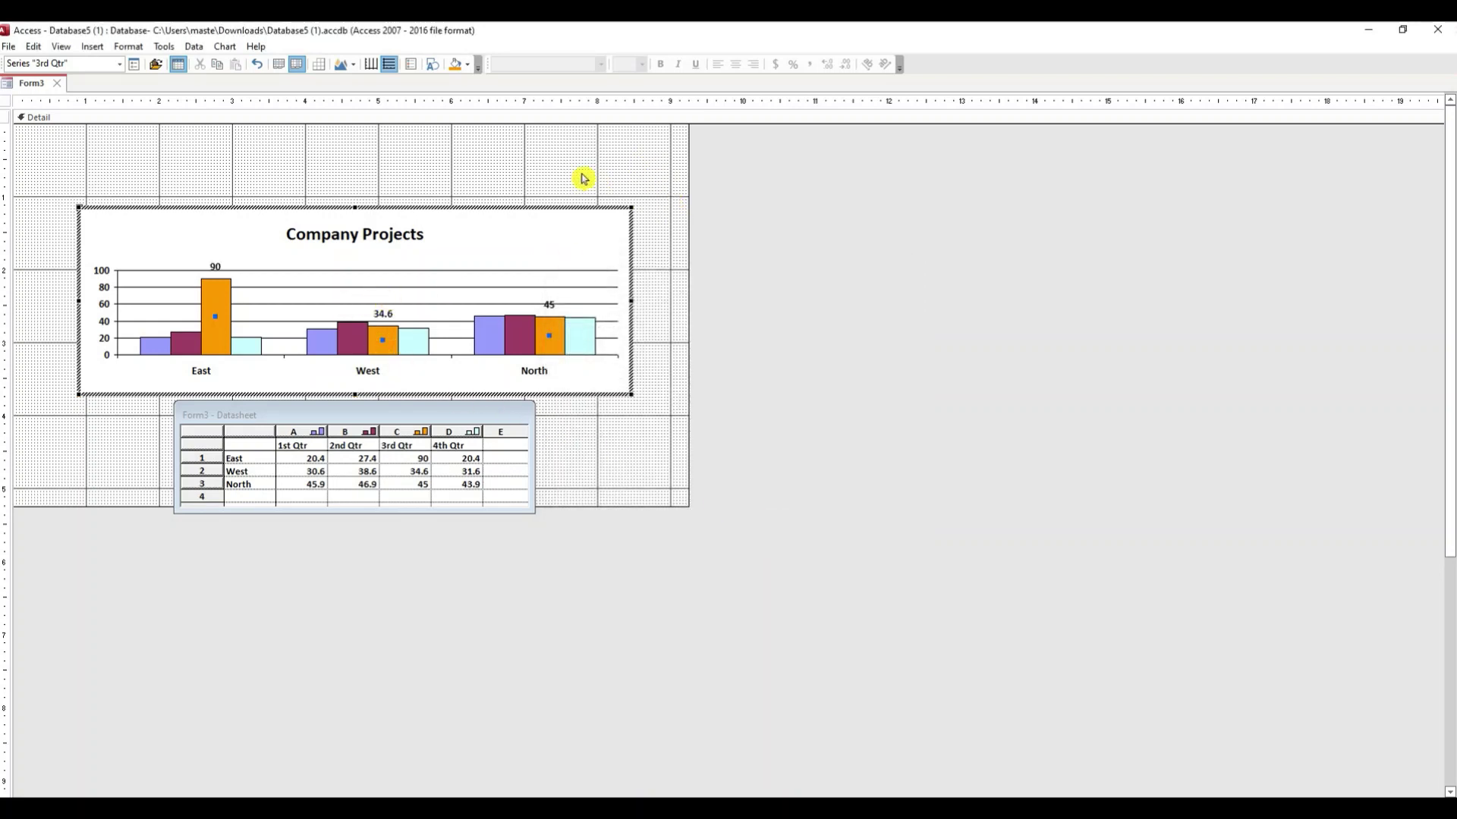
pyautogui.click(651, 169)
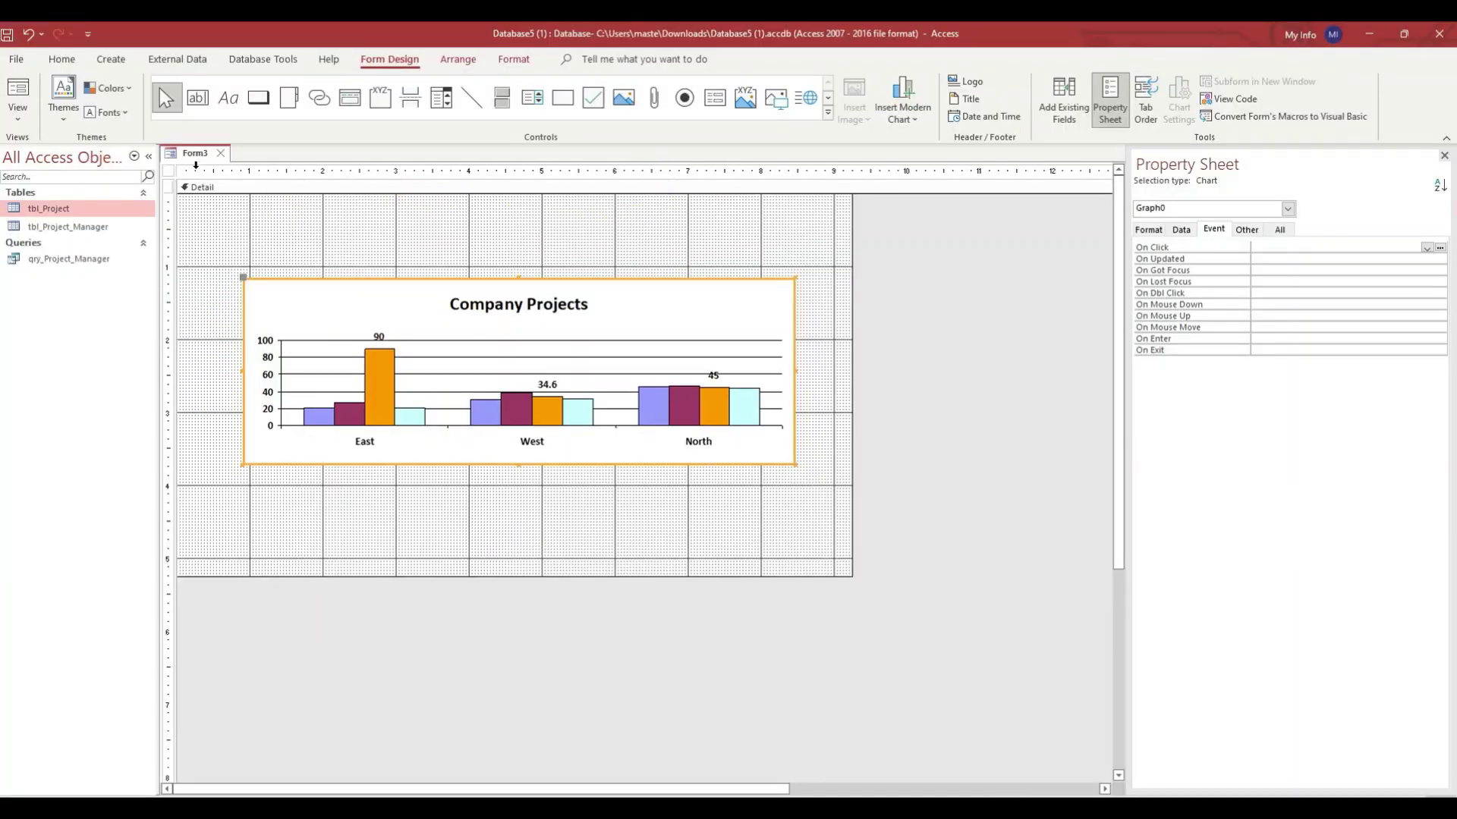
# - Draw a text box about 4.25 in wide and 0.6 in tall above the chart and delete its attached label
pyautogui.click(341, 223)
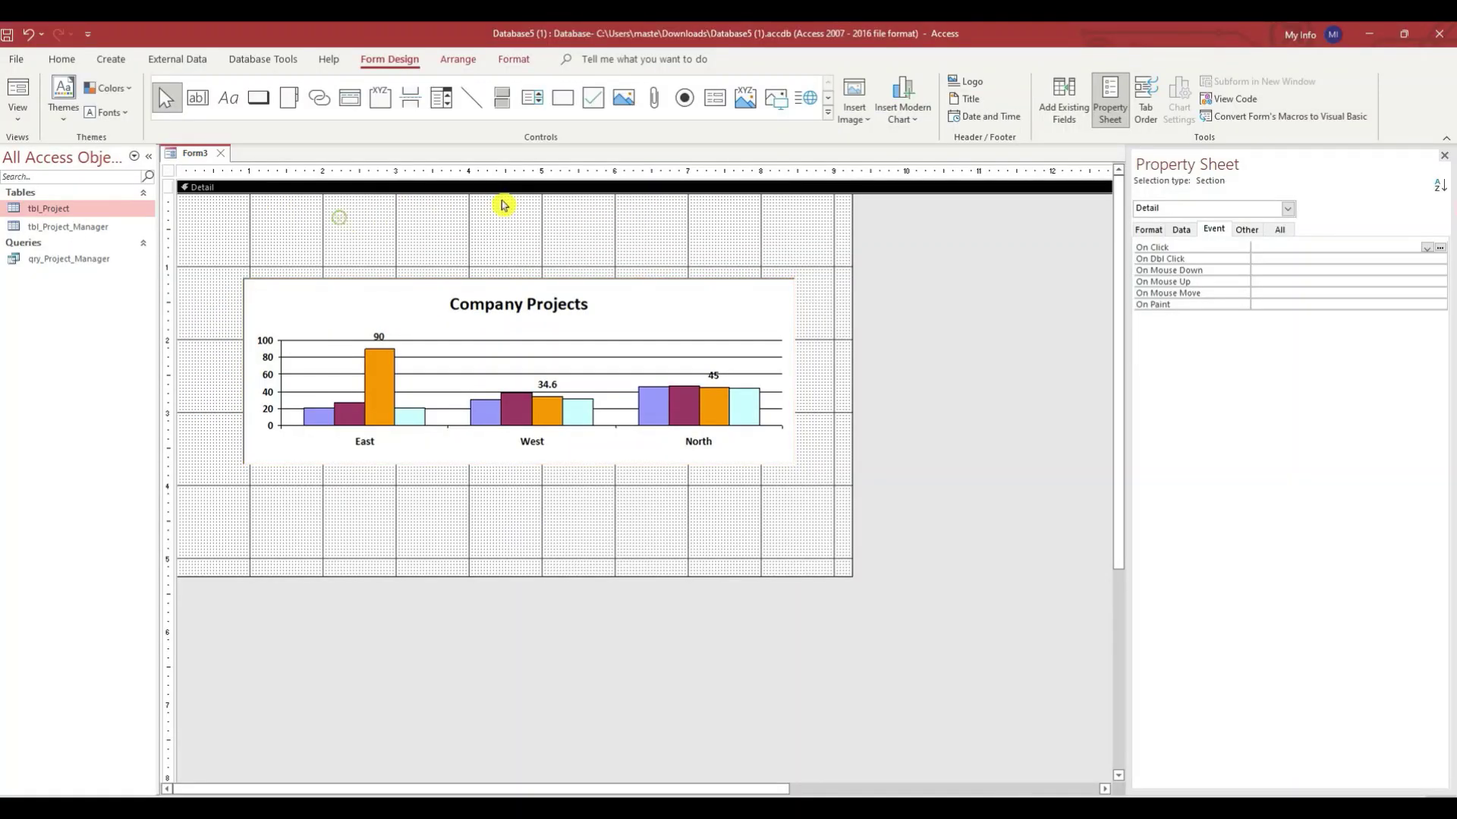
pyautogui.click(197, 98)
pyautogui.moveTo(363, 213); pyautogui.dragTo(672, 248)
pyautogui.click(312, 244)
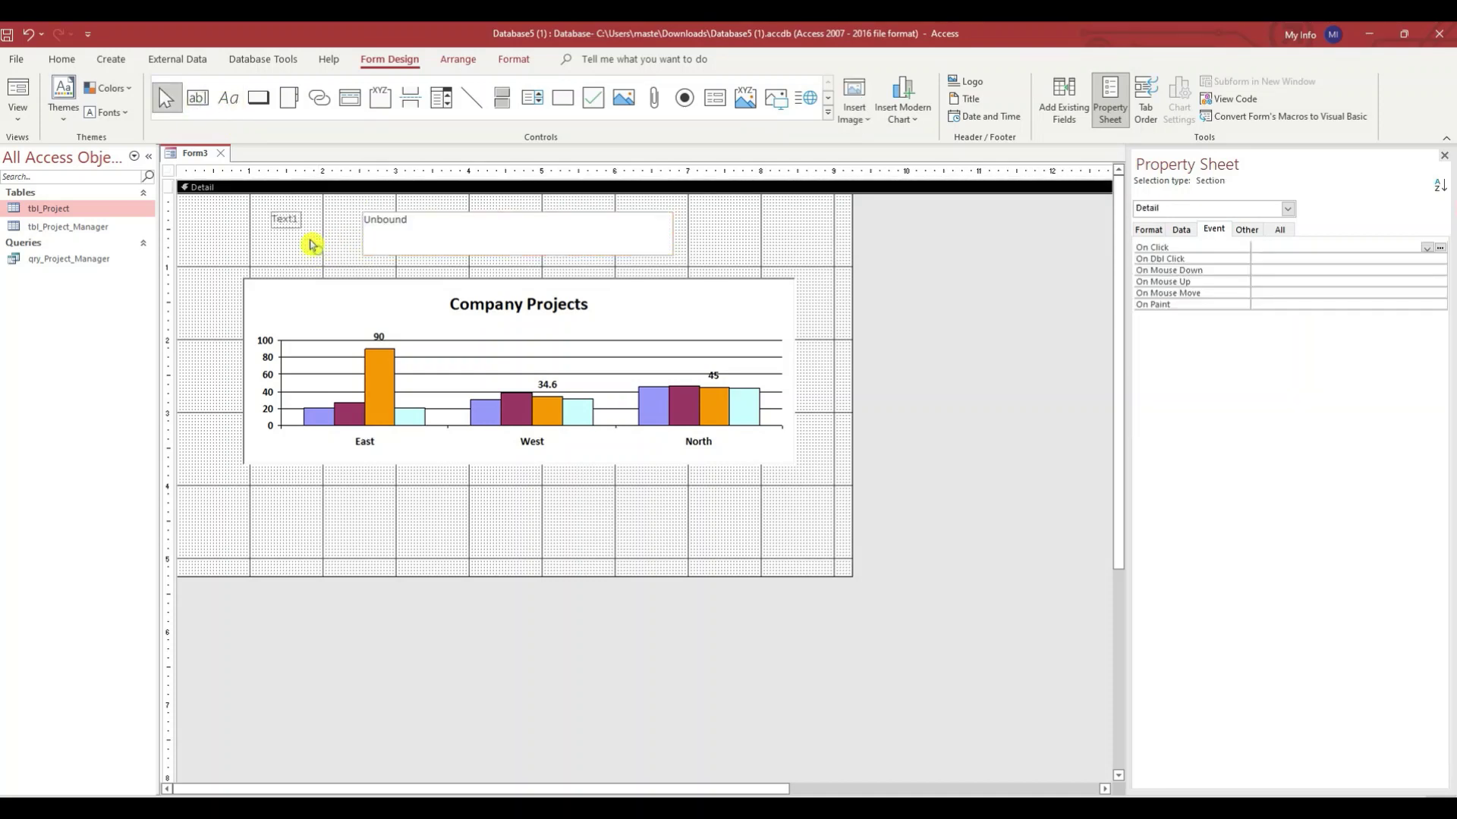
pyautogui.click(291, 224)
pyautogui.press('Delete')
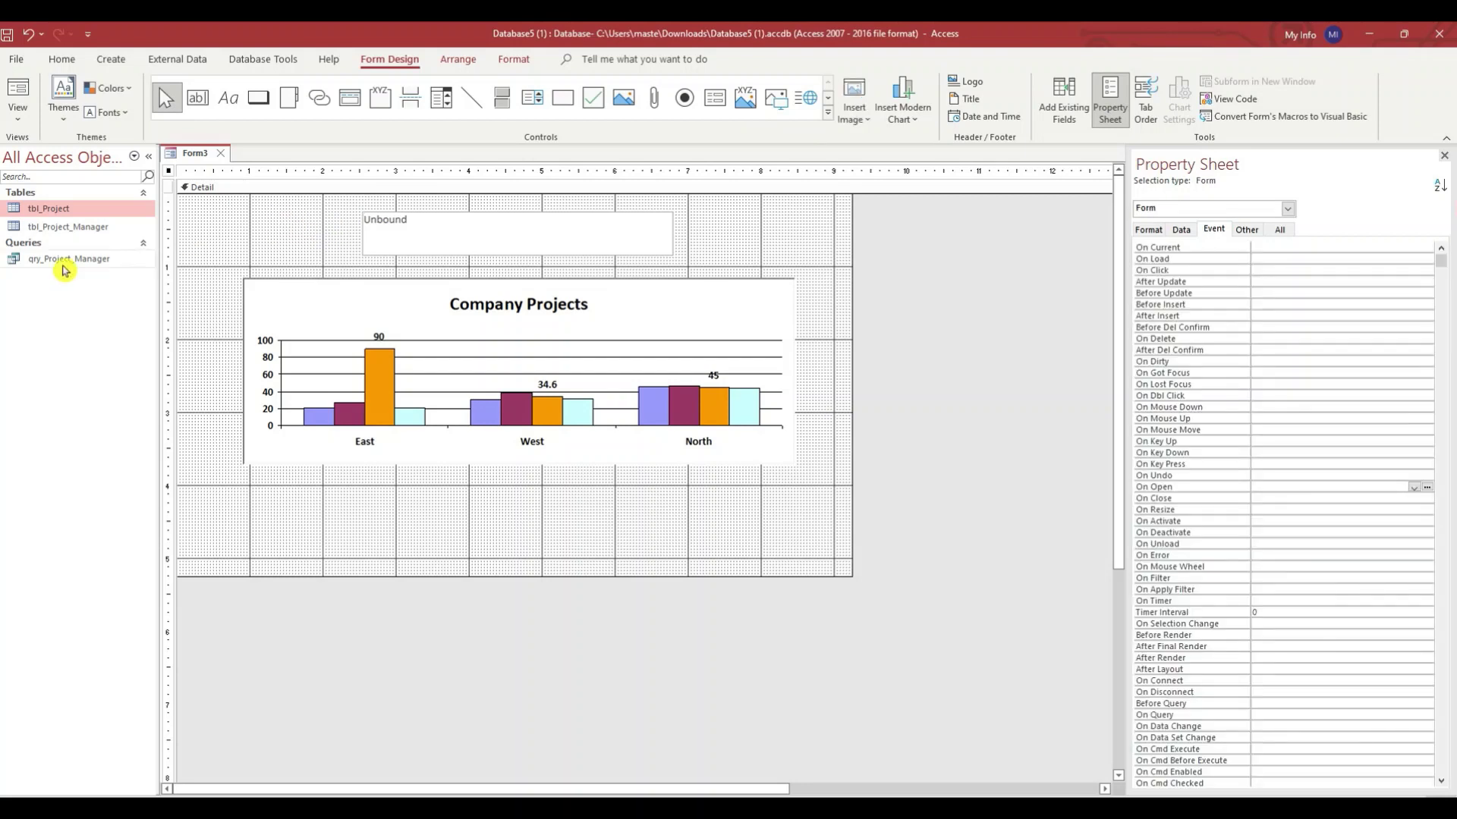
# - Name the text box above the chart ProjectManagerTextbox
pyautogui.click(508, 239)
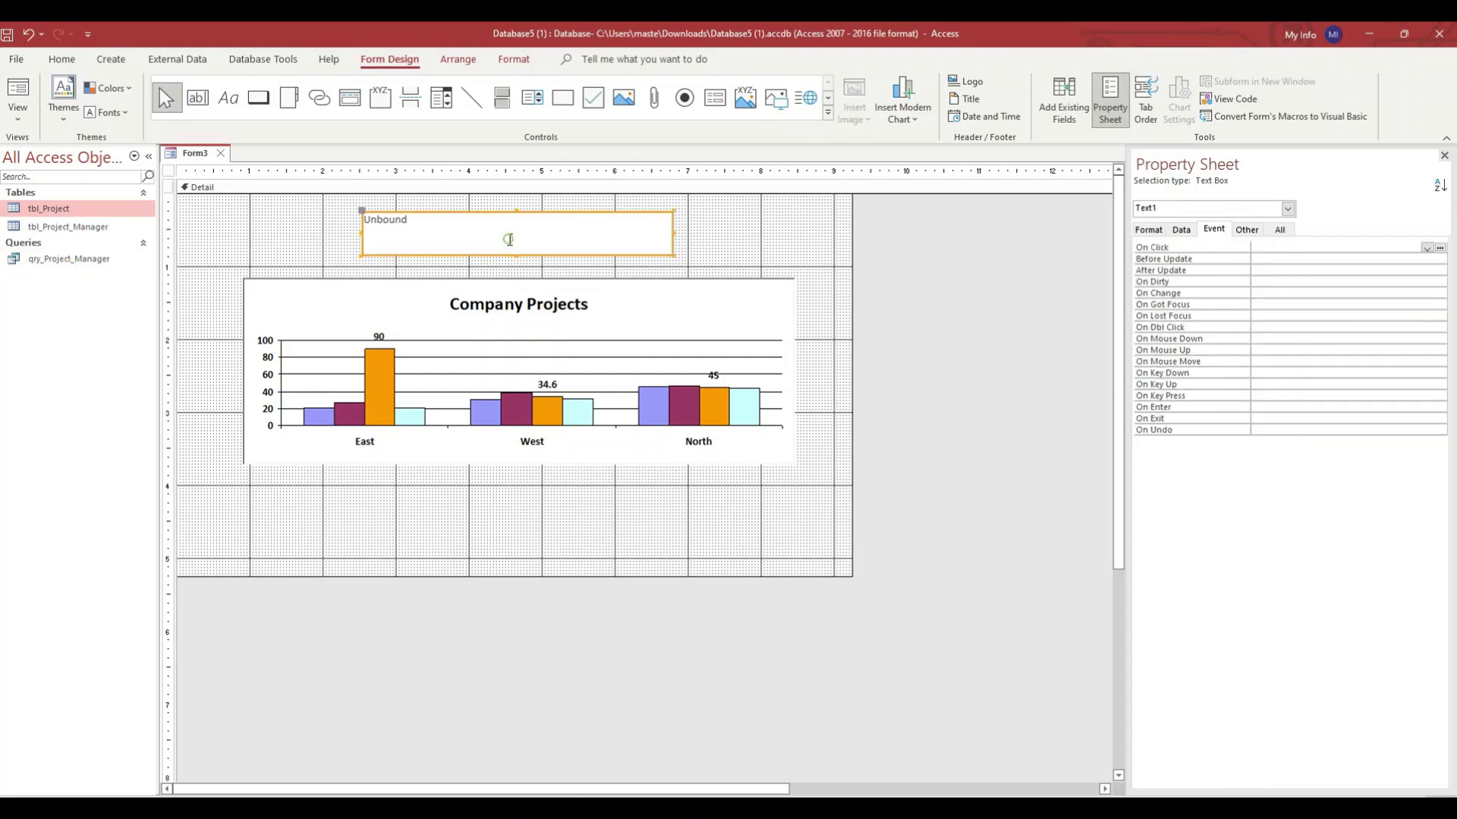
pyautogui.click(1280, 229)
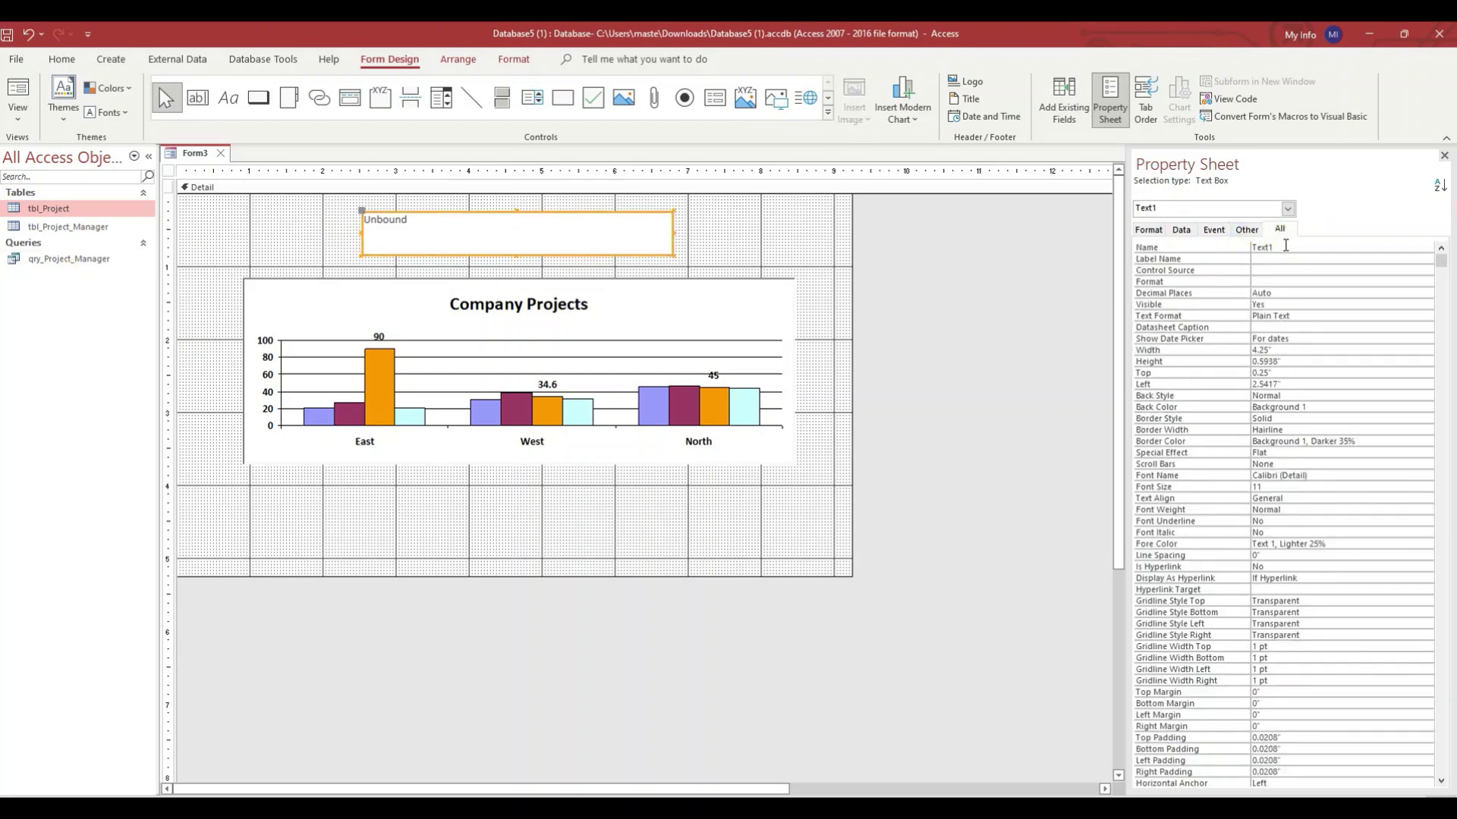
pyautogui.doubleClick(1283, 246)
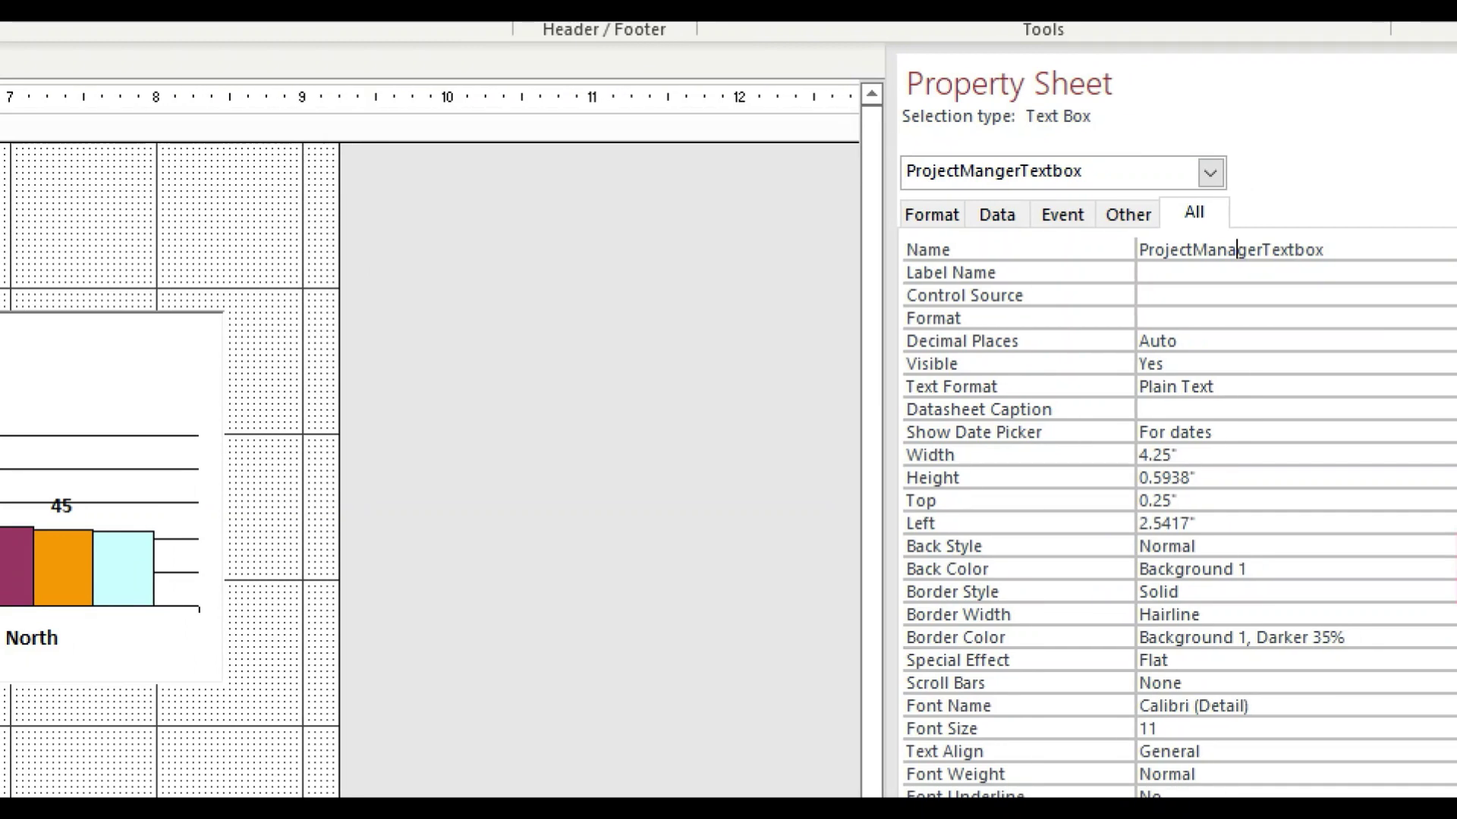
pyautogui.press('Return')
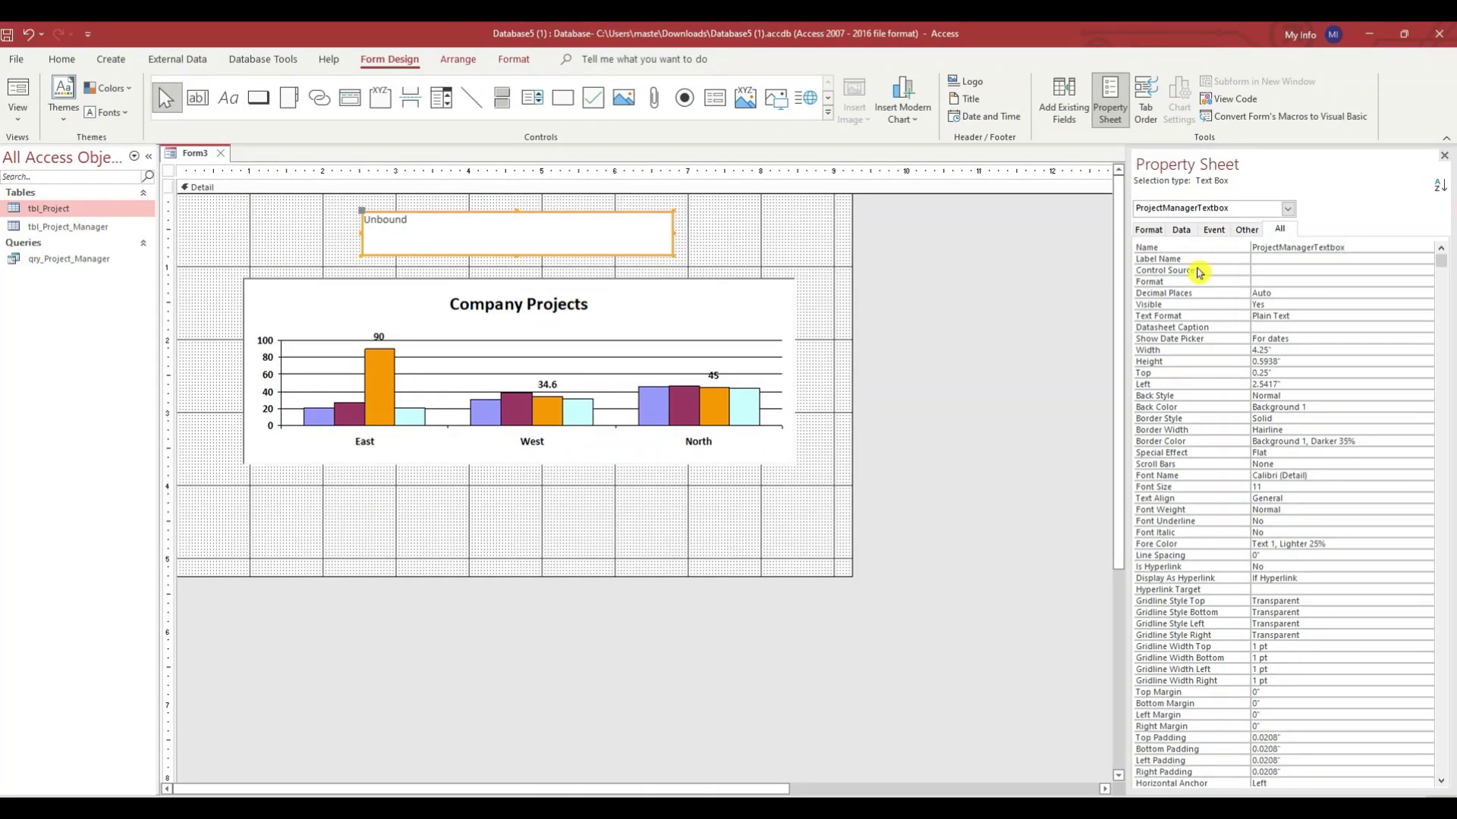
pyautogui.click(730, 241)
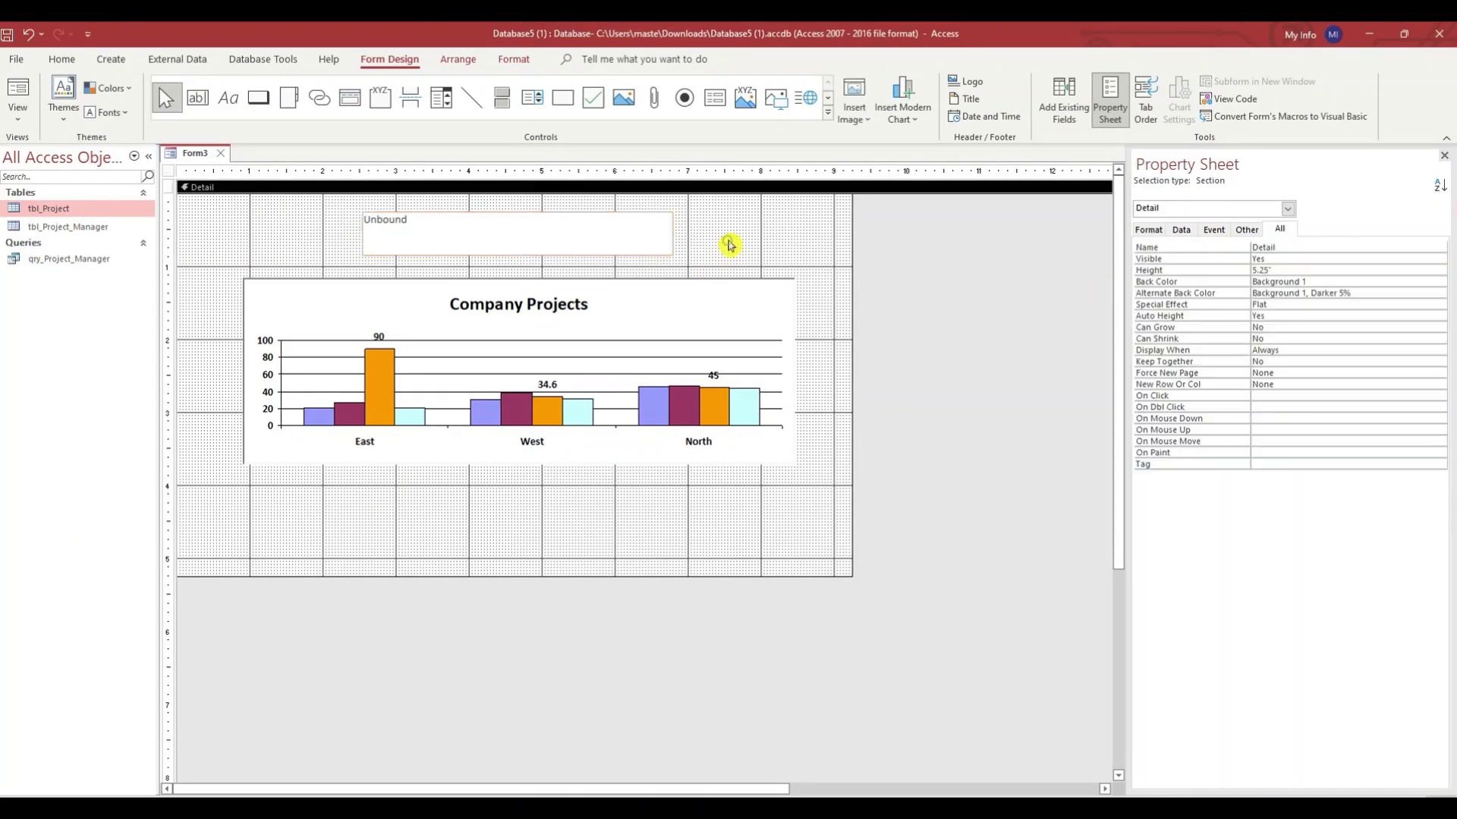
# - Set the ProjectManagerTextbox font size to 18 and center its text
pyautogui.click(569, 234)
pyautogui.click(62, 60)
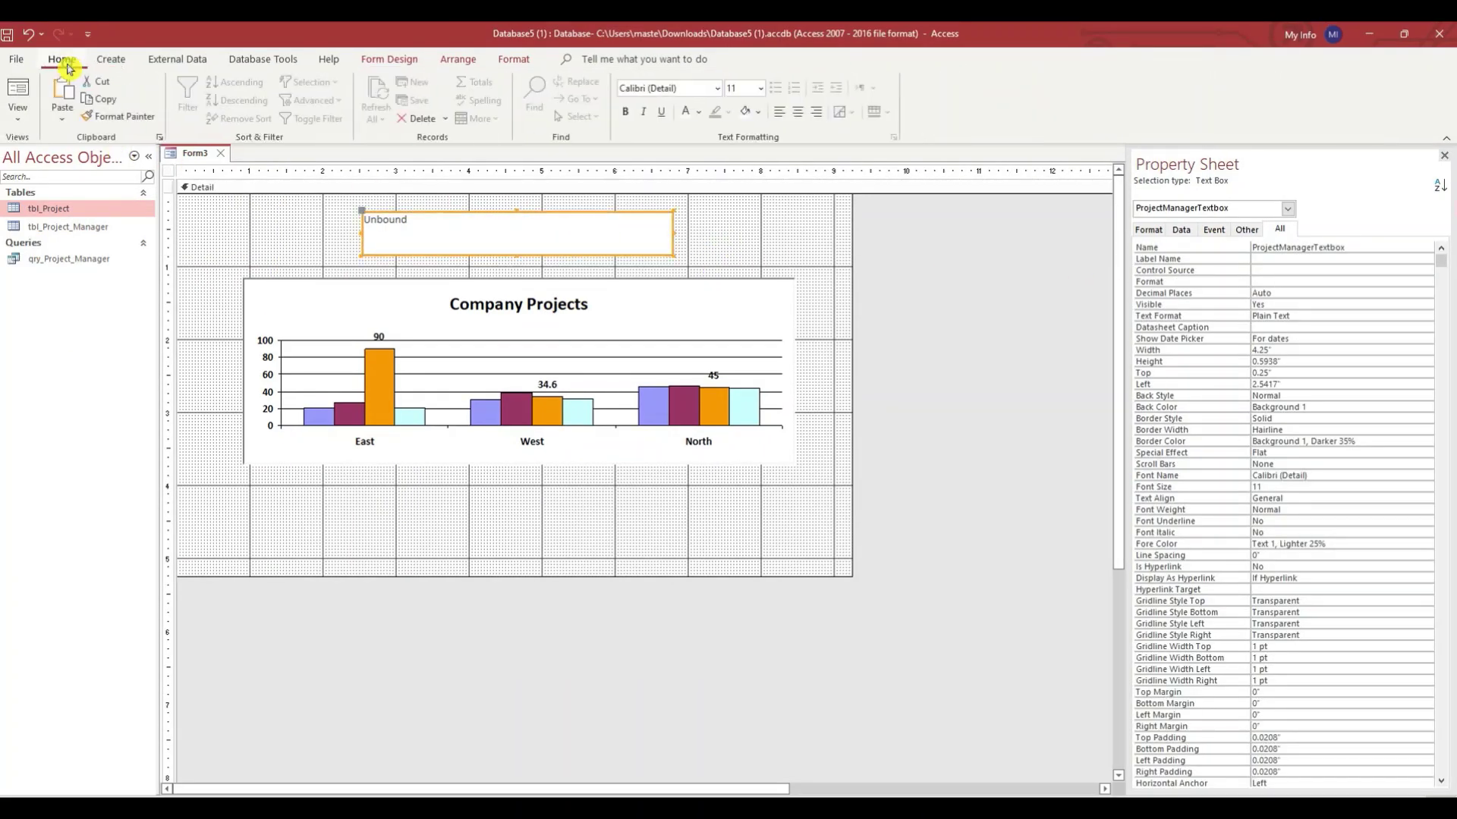
pyautogui.click(760, 90)
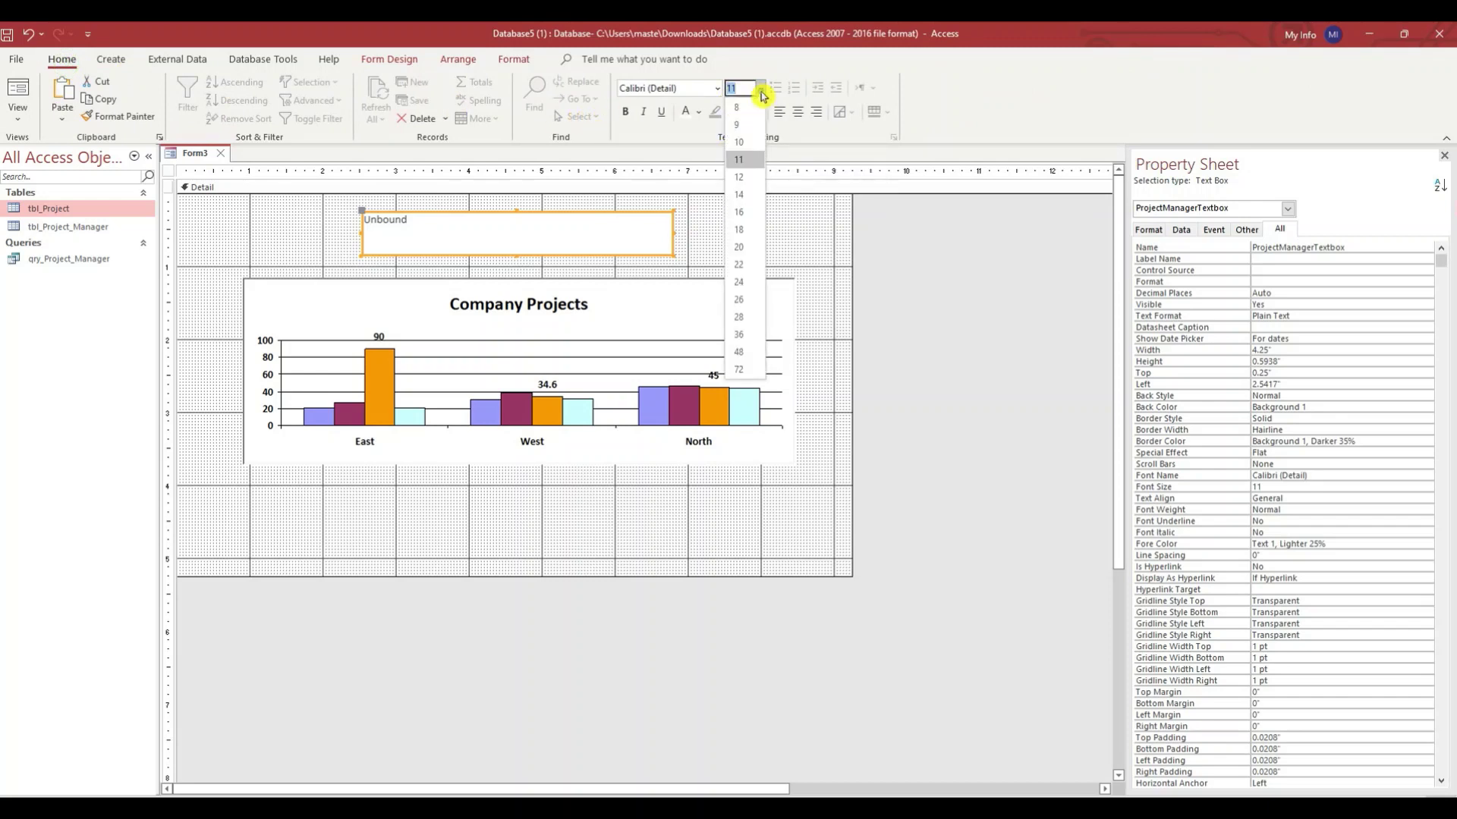
pyautogui.click(746, 229)
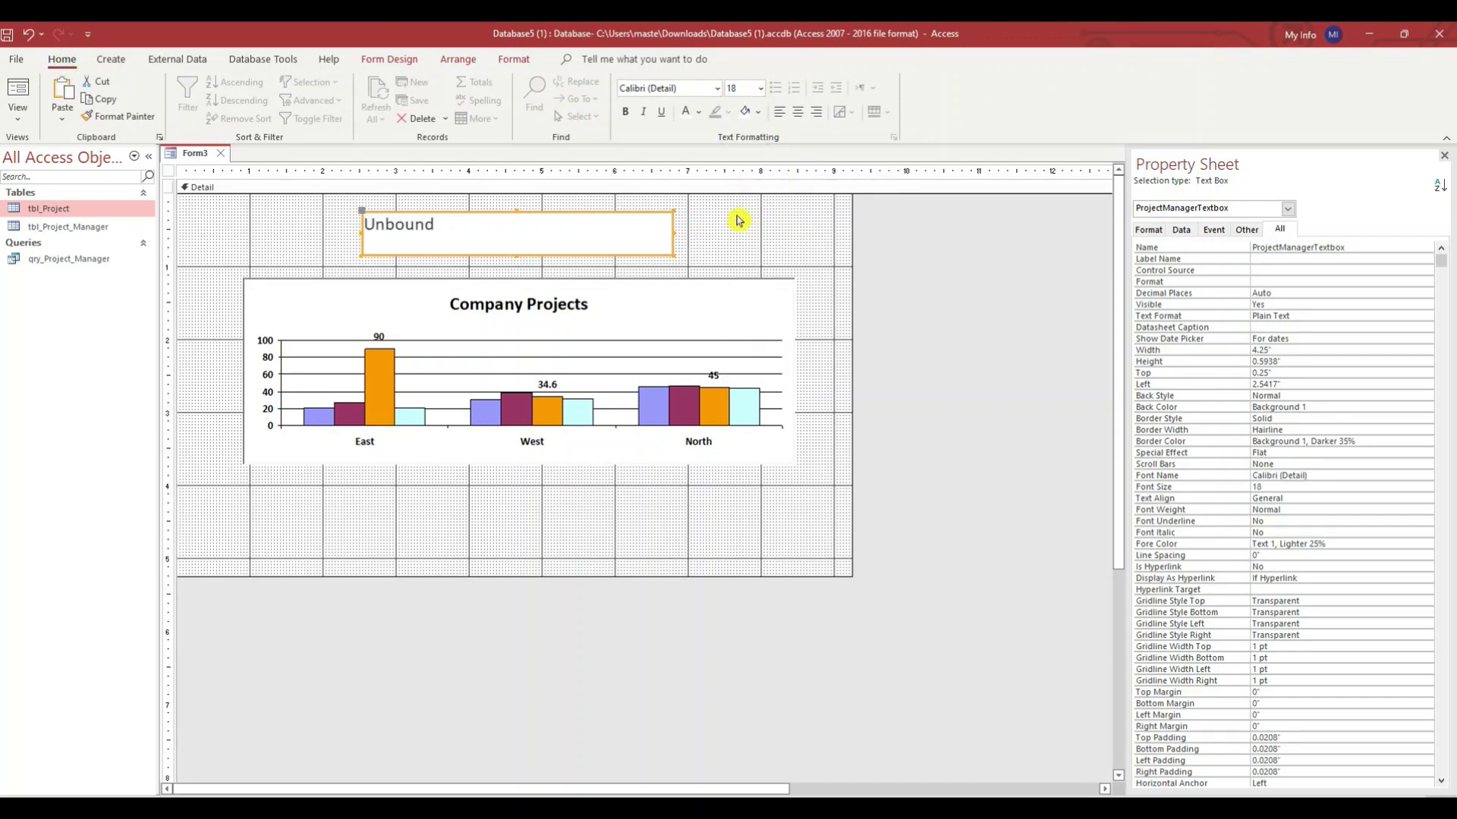
pyautogui.click(799, 112)
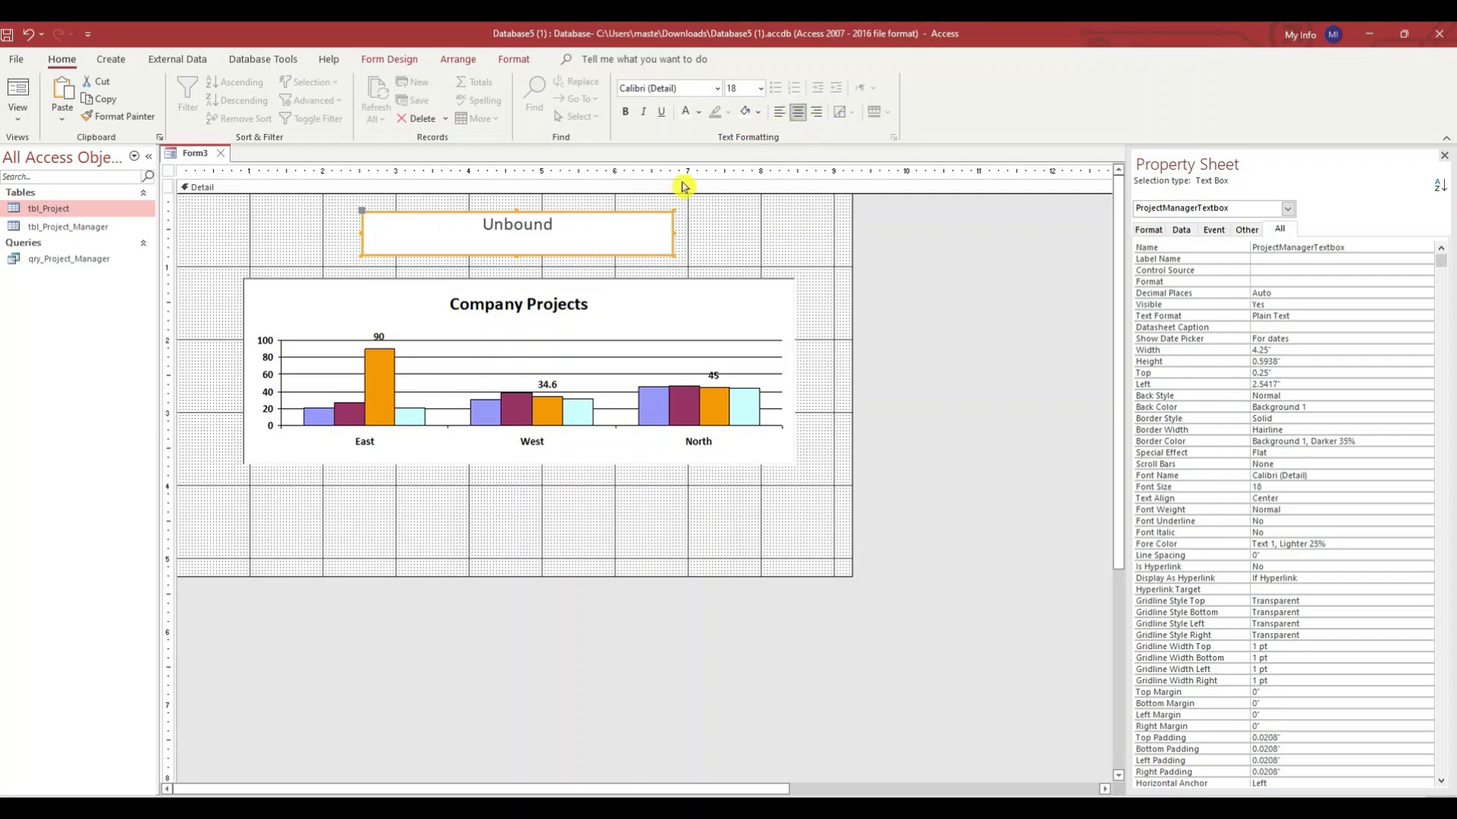
pyautogui.click(783, 234)
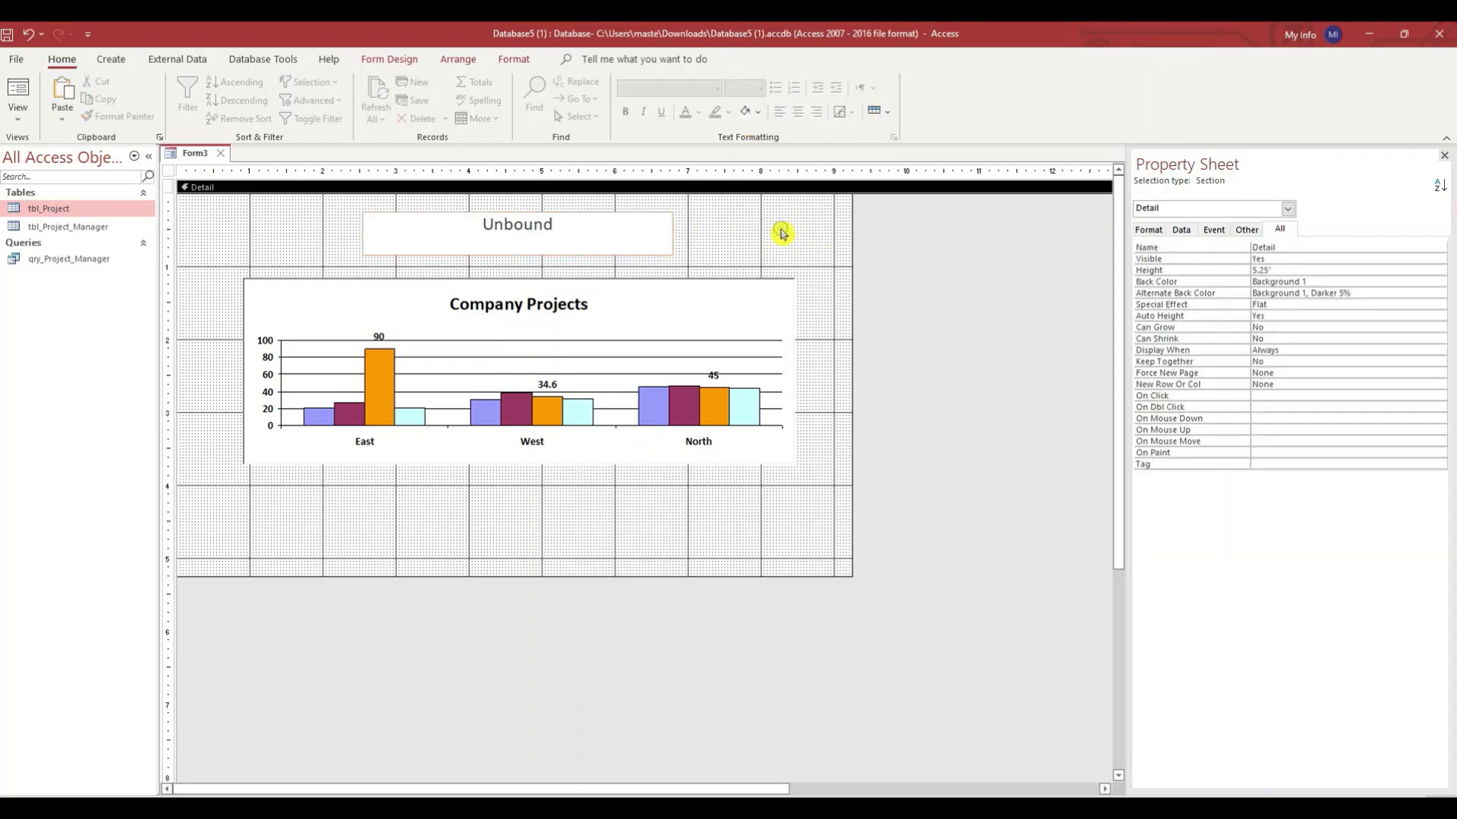
# - Change the background color of the form's Detail section to purple, #9F8CB7
pyautogui.rightClick(733, 247)
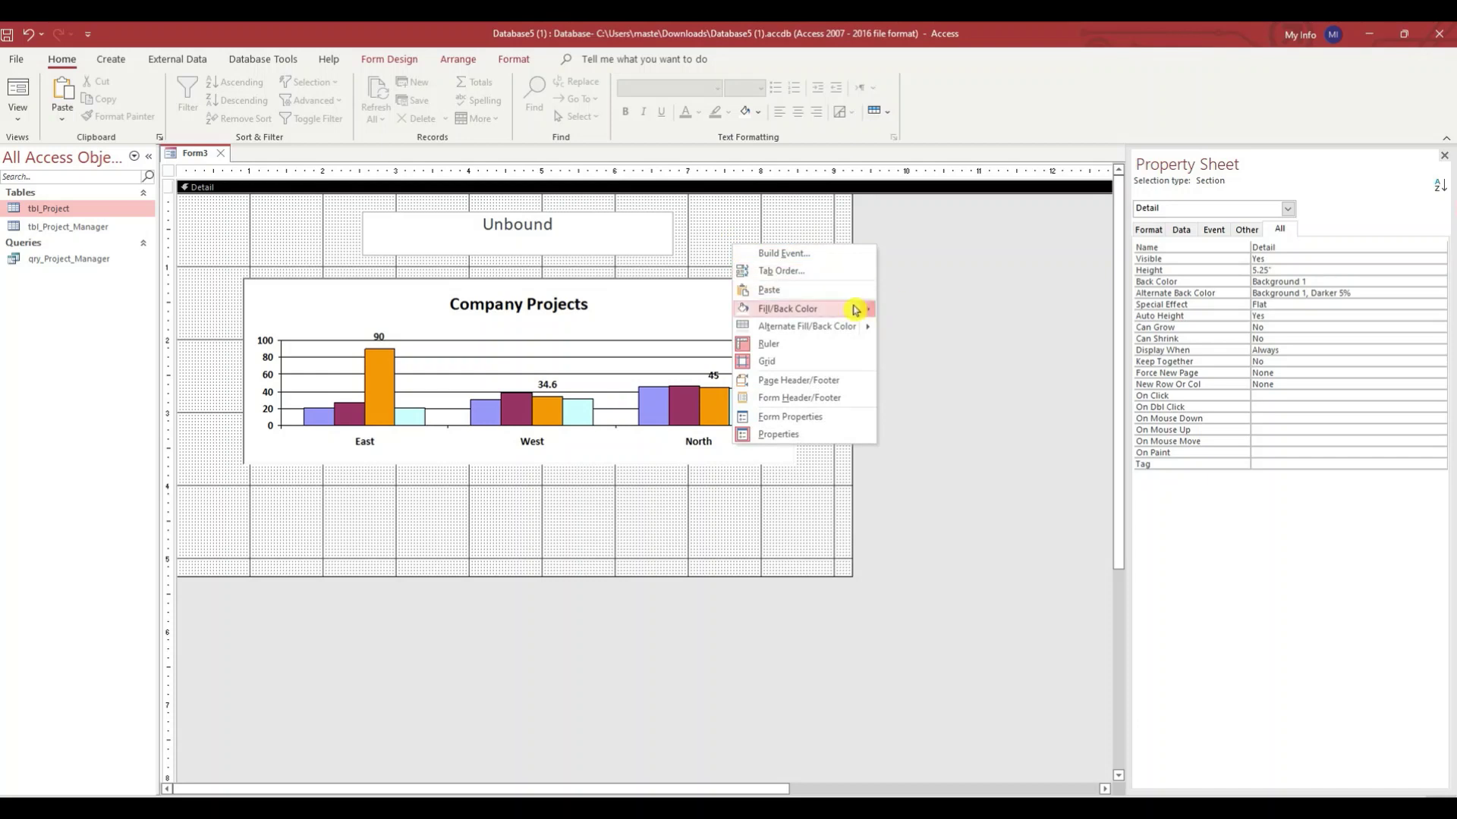
pyautogui.moveTo(855, 307)
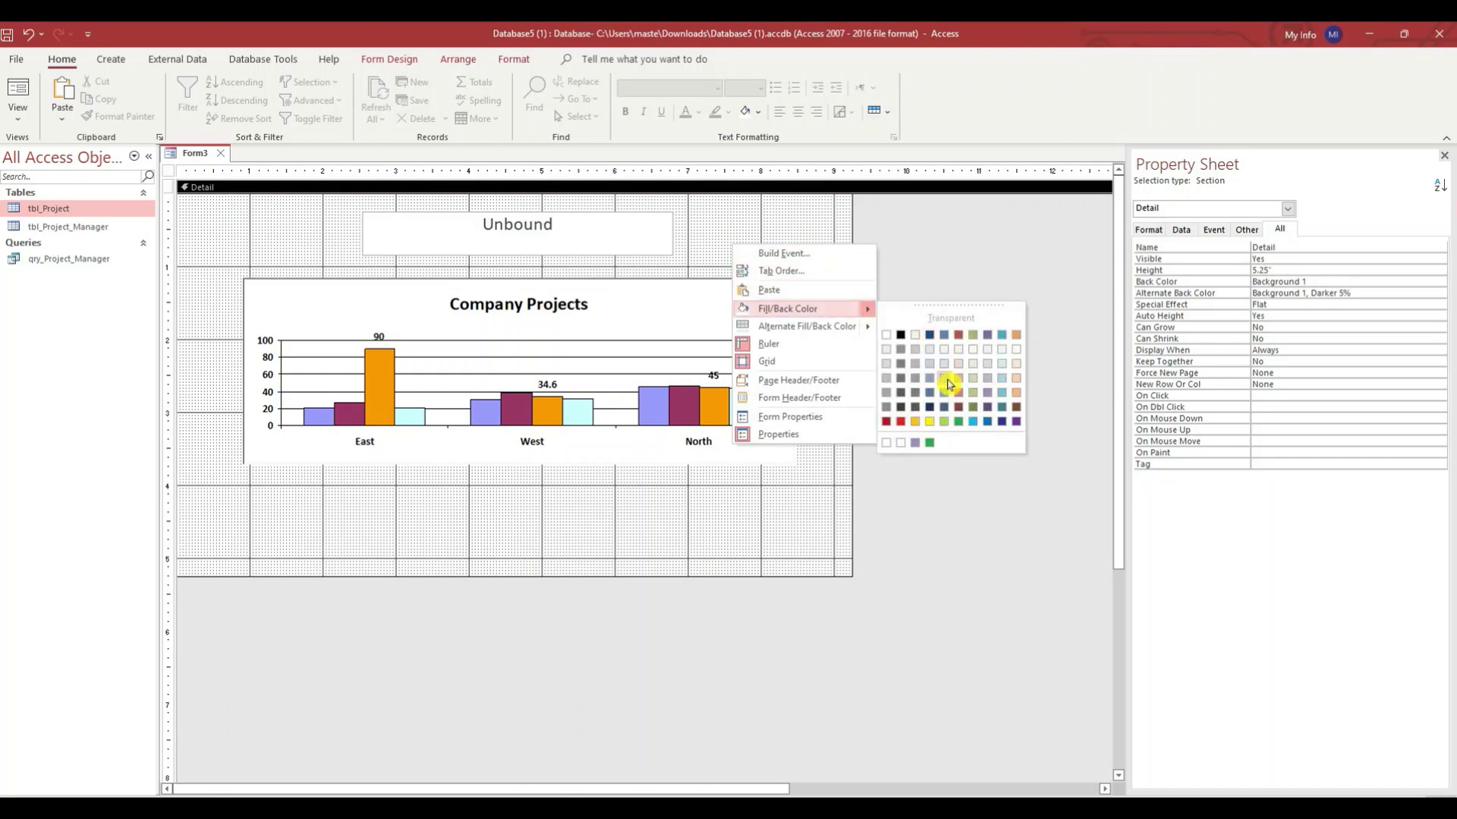
pyautogui.click(990, 400)
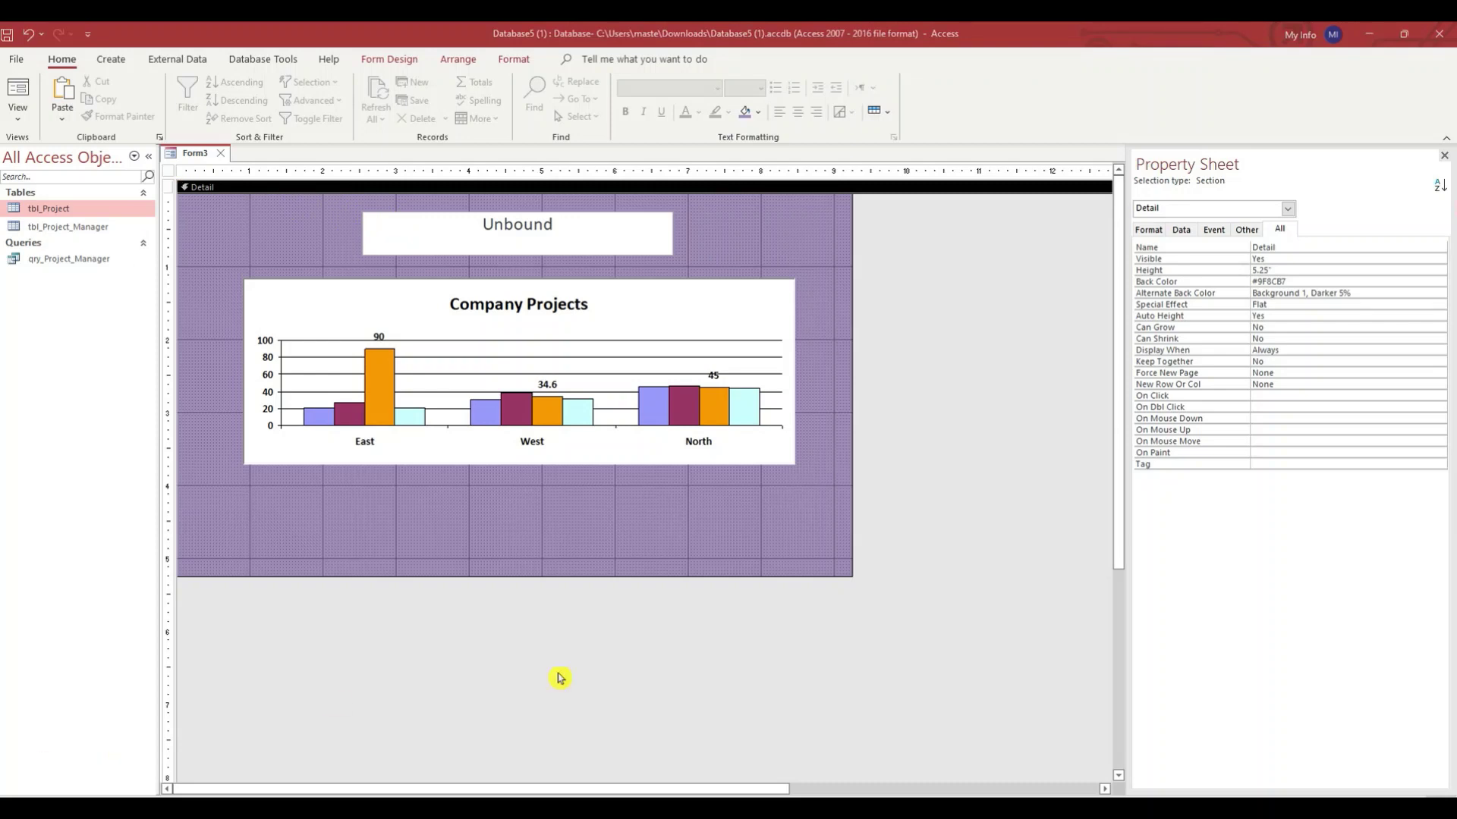
pyautogui.click(252, 205)
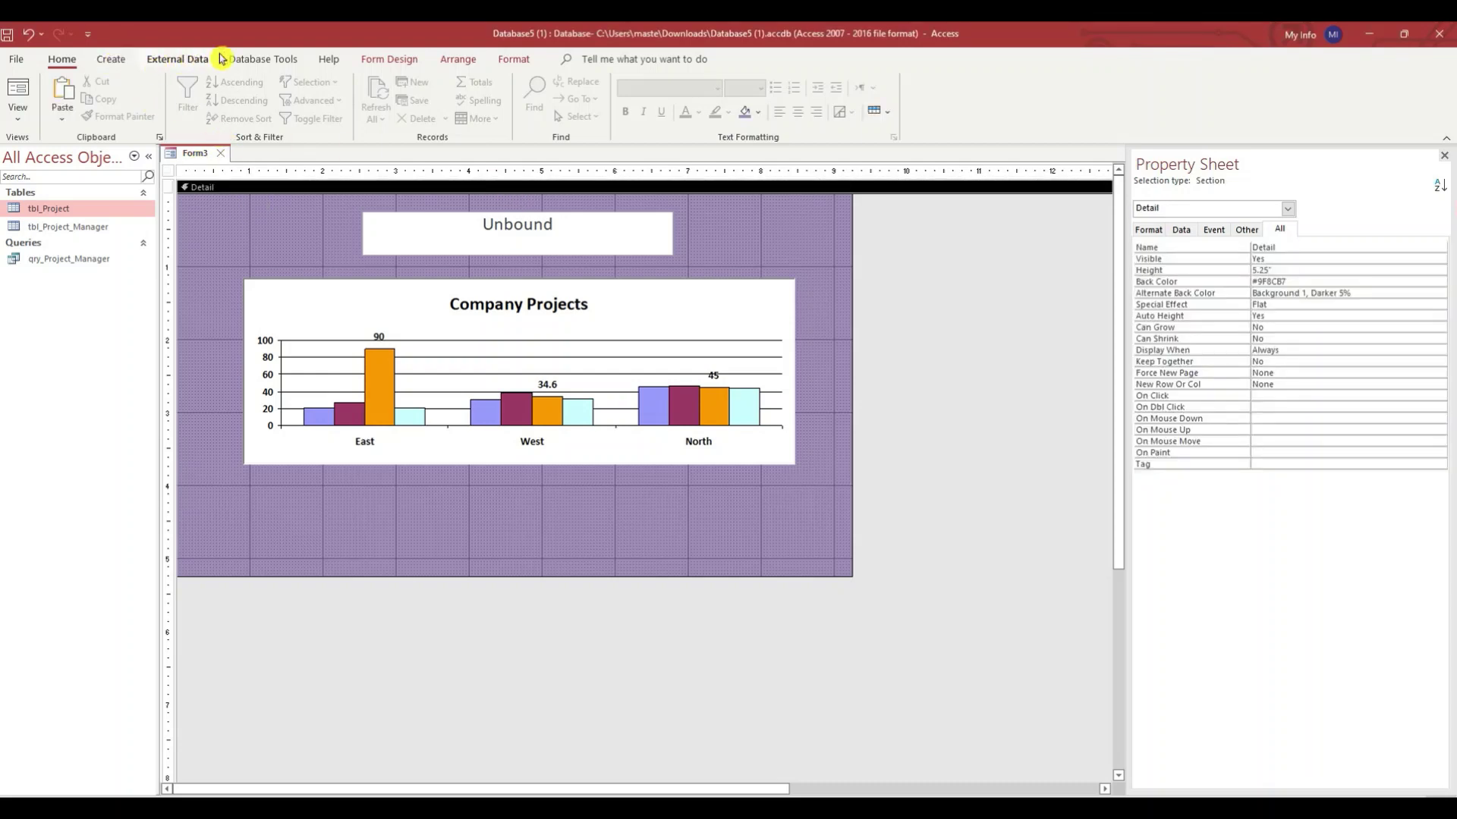
# - Draw a command button about 1.67 in wide and 0.58 in tall below the chart, captioned Back to Login
pyautogui.click(389, 59)
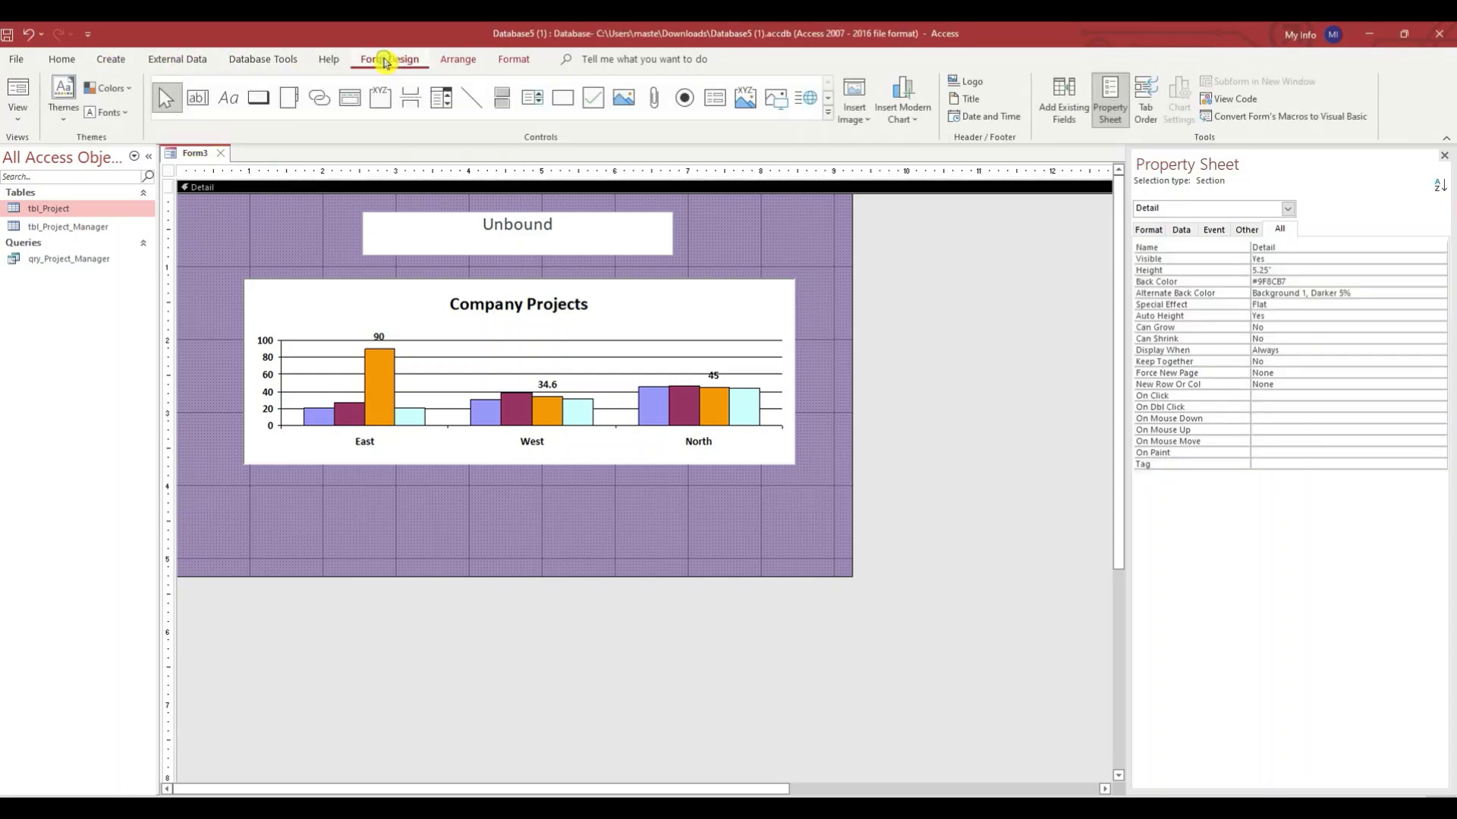
pyautogui.click(257, 106)
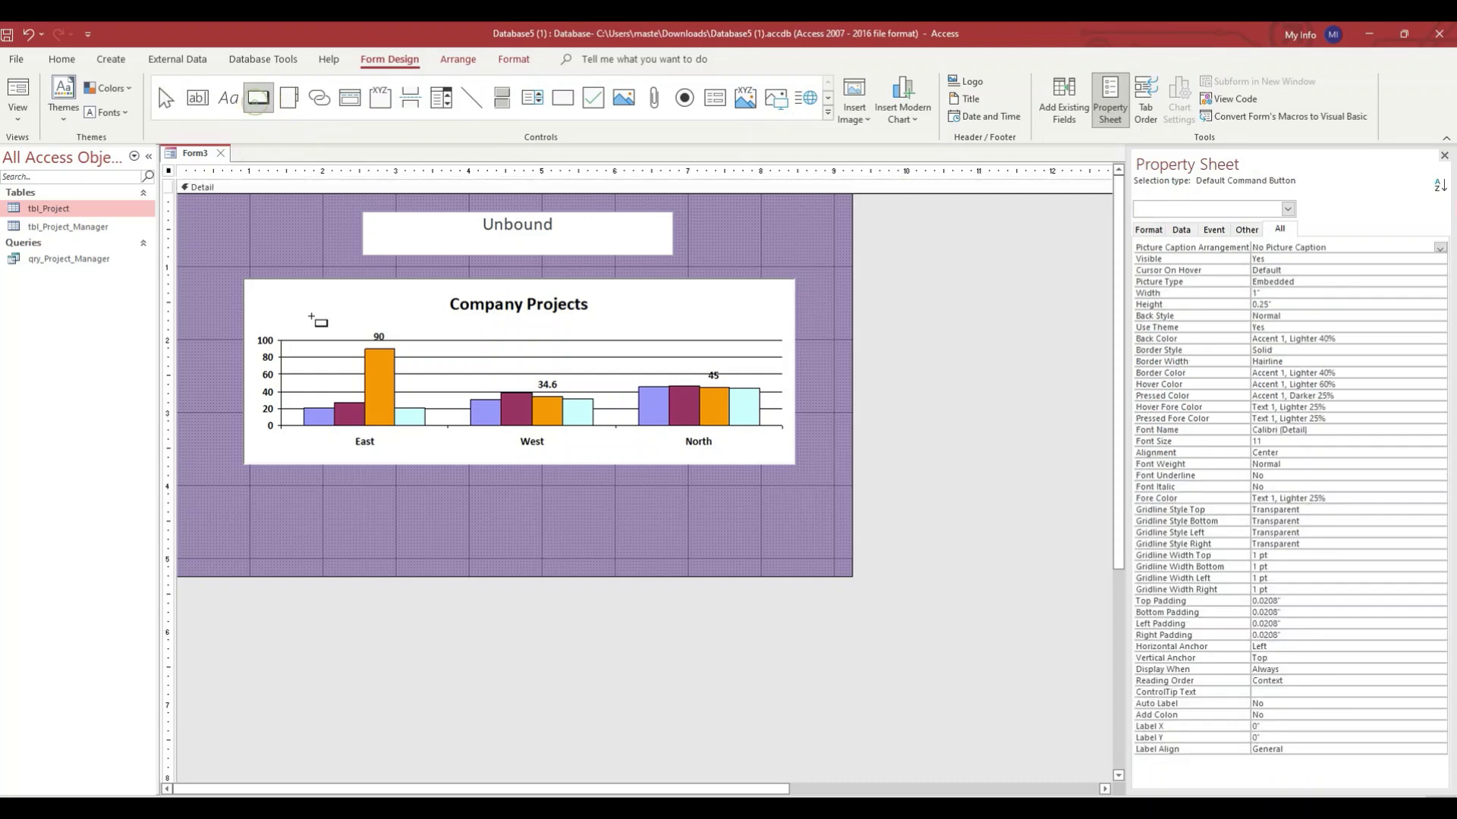
pyautogui.moveTo(253, 493)
pyautogui.mouseDown()
pyautogui.moveTo(287, 521)
pyautogui.moveTo(375, 541)
pyautogui.mouseUp()
pyautogui.doubleClick(343, 531)
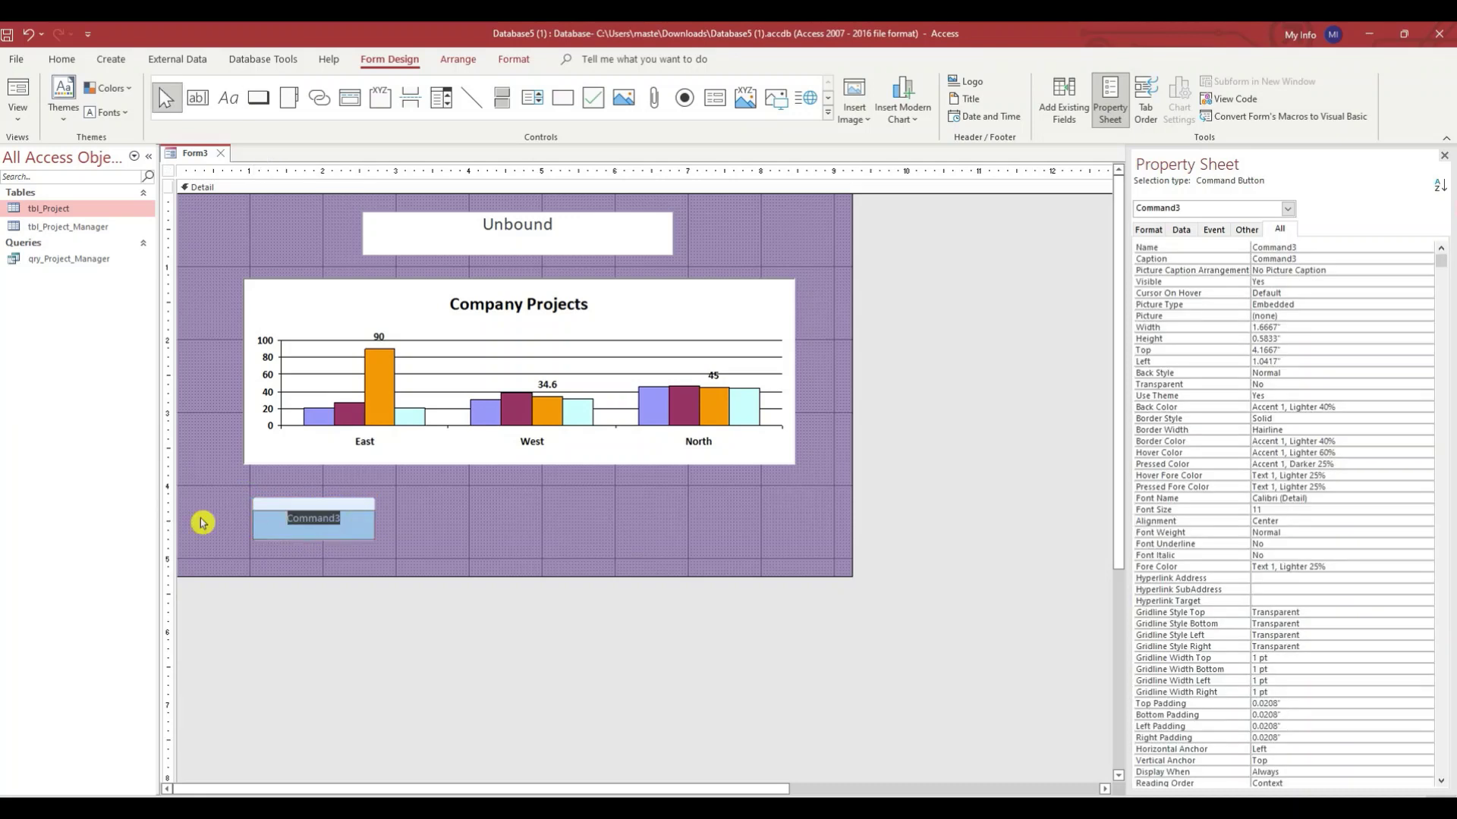
pyautogui.write('Back to Login')
pyautogui.click(386, 529)
pyautogui.click(358, 523)
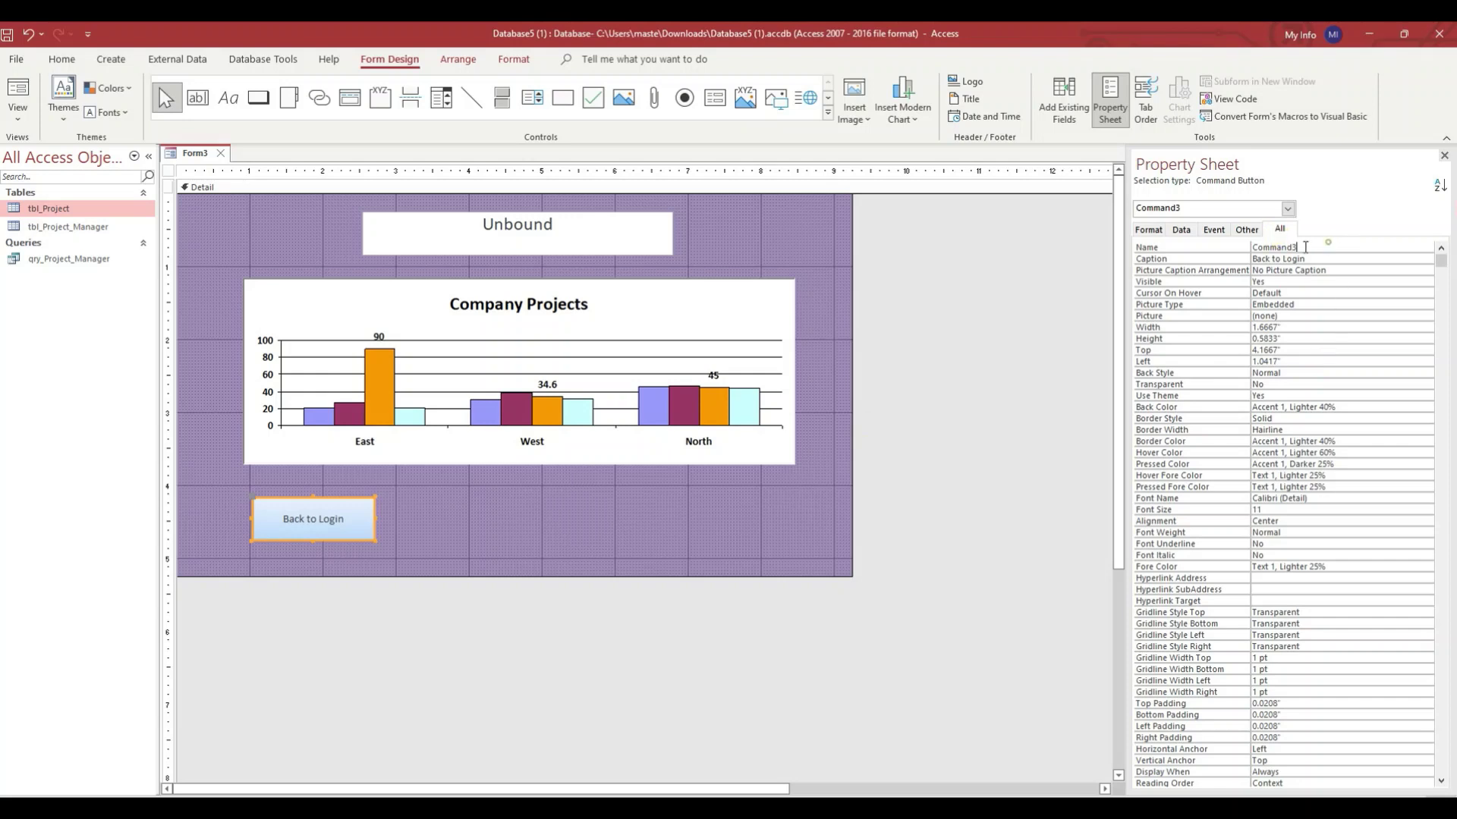
# - Name the Back to Login button Btn_Login and create an empty On Click event procedure for it with the Code Builder
pyautogui.click(1168, 252)
pyautogui.click(1212, 229)
pyautogui.click(1431, 248)
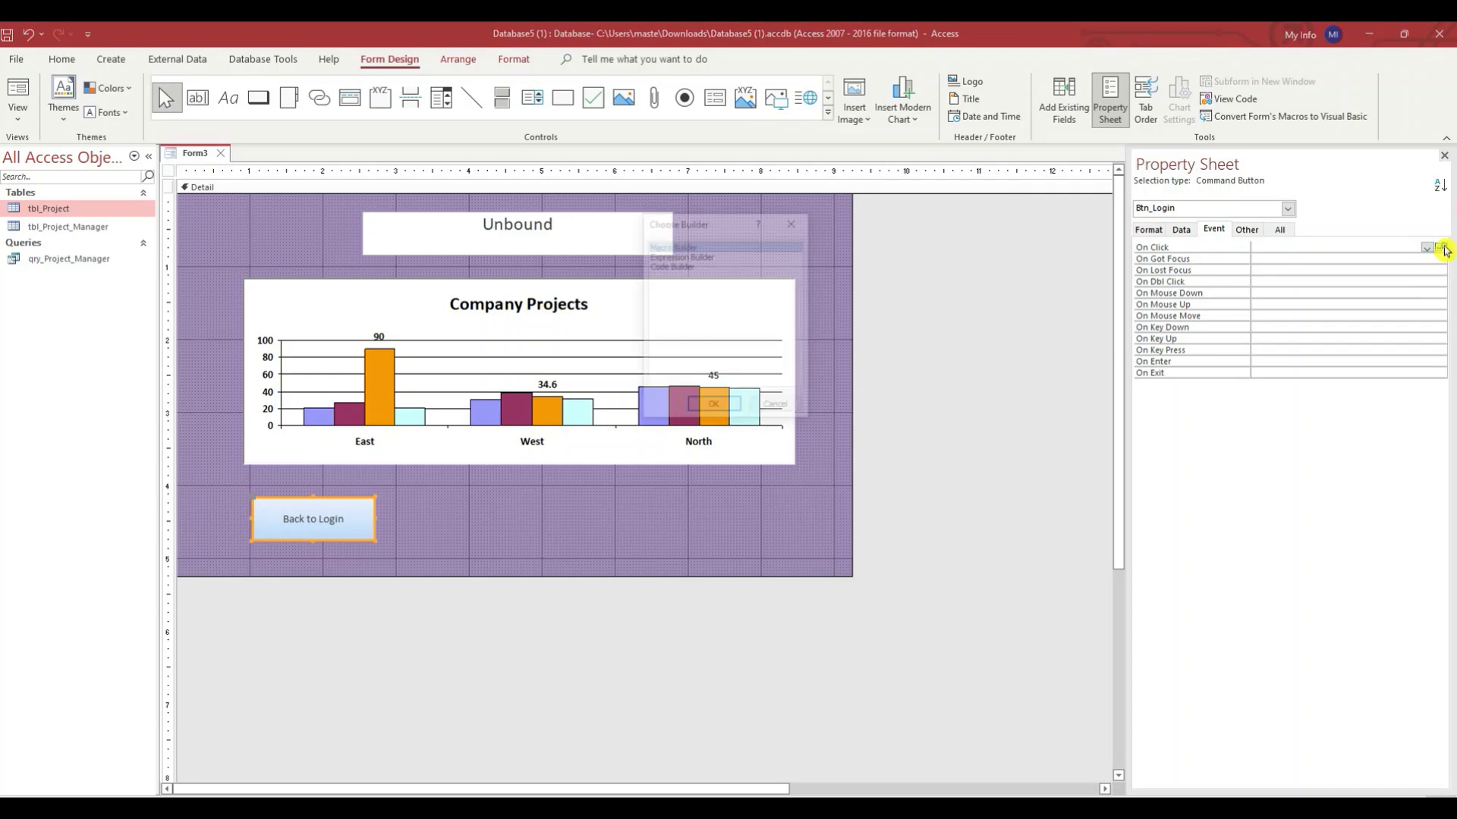
pyautogui.click(662, 266)
pyautogui.click(717, 408)
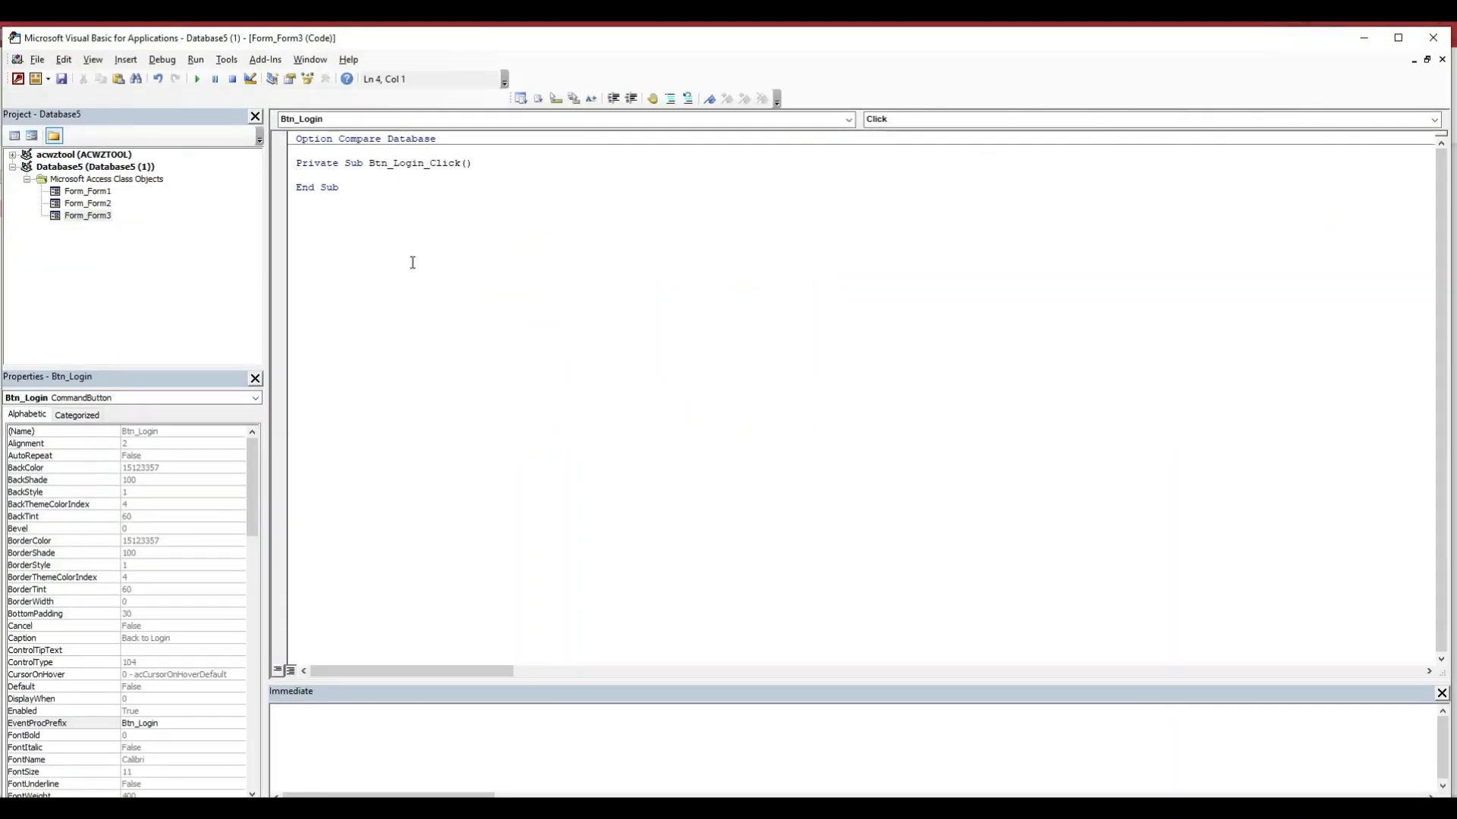
pyautogui.press('Return')
pyautogui.press('Return')
pyautogui.press('Return')
pyautogui.click(340, 186)
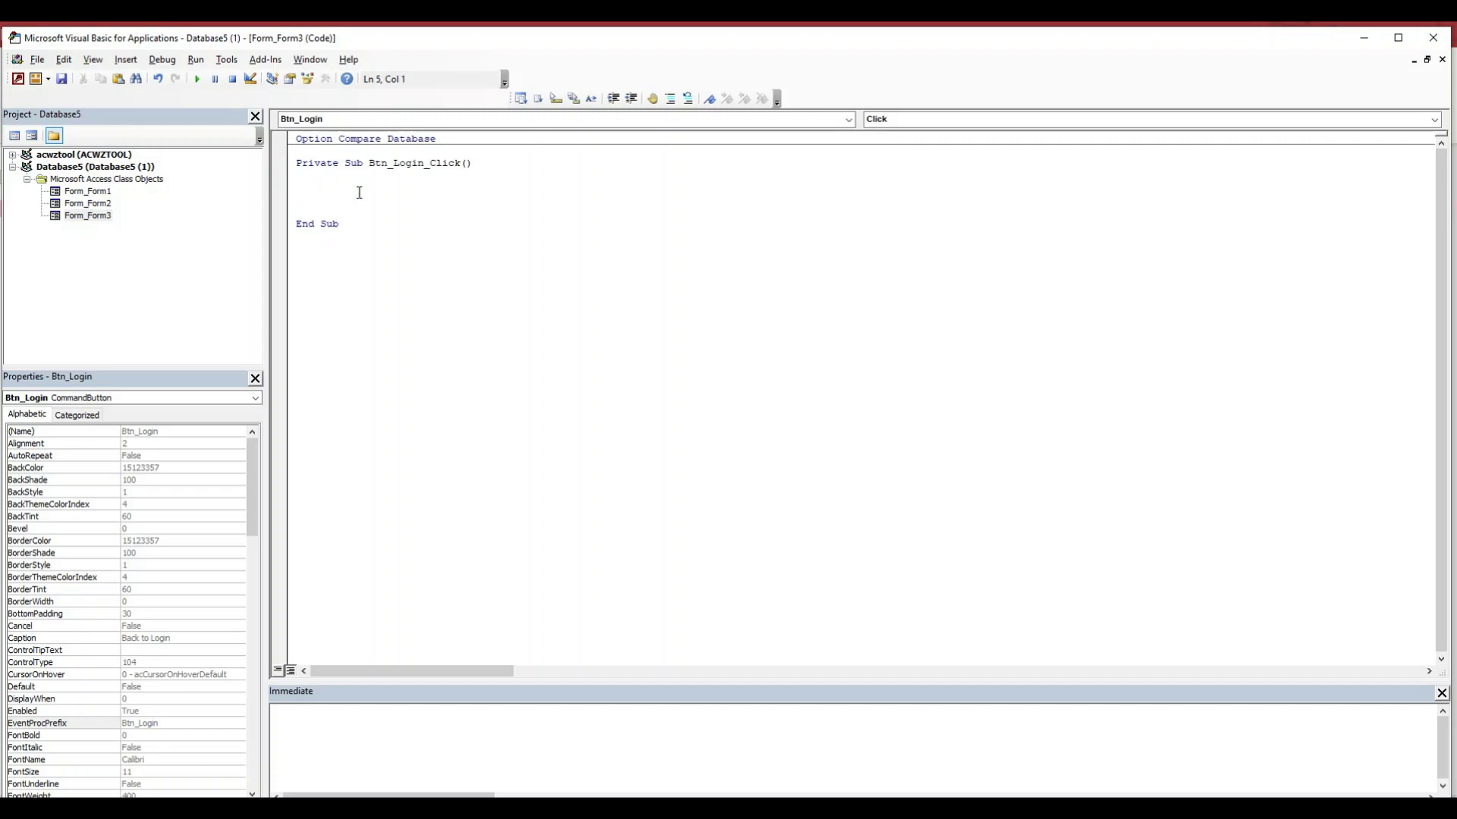
pyautogui.click(1433, 37)
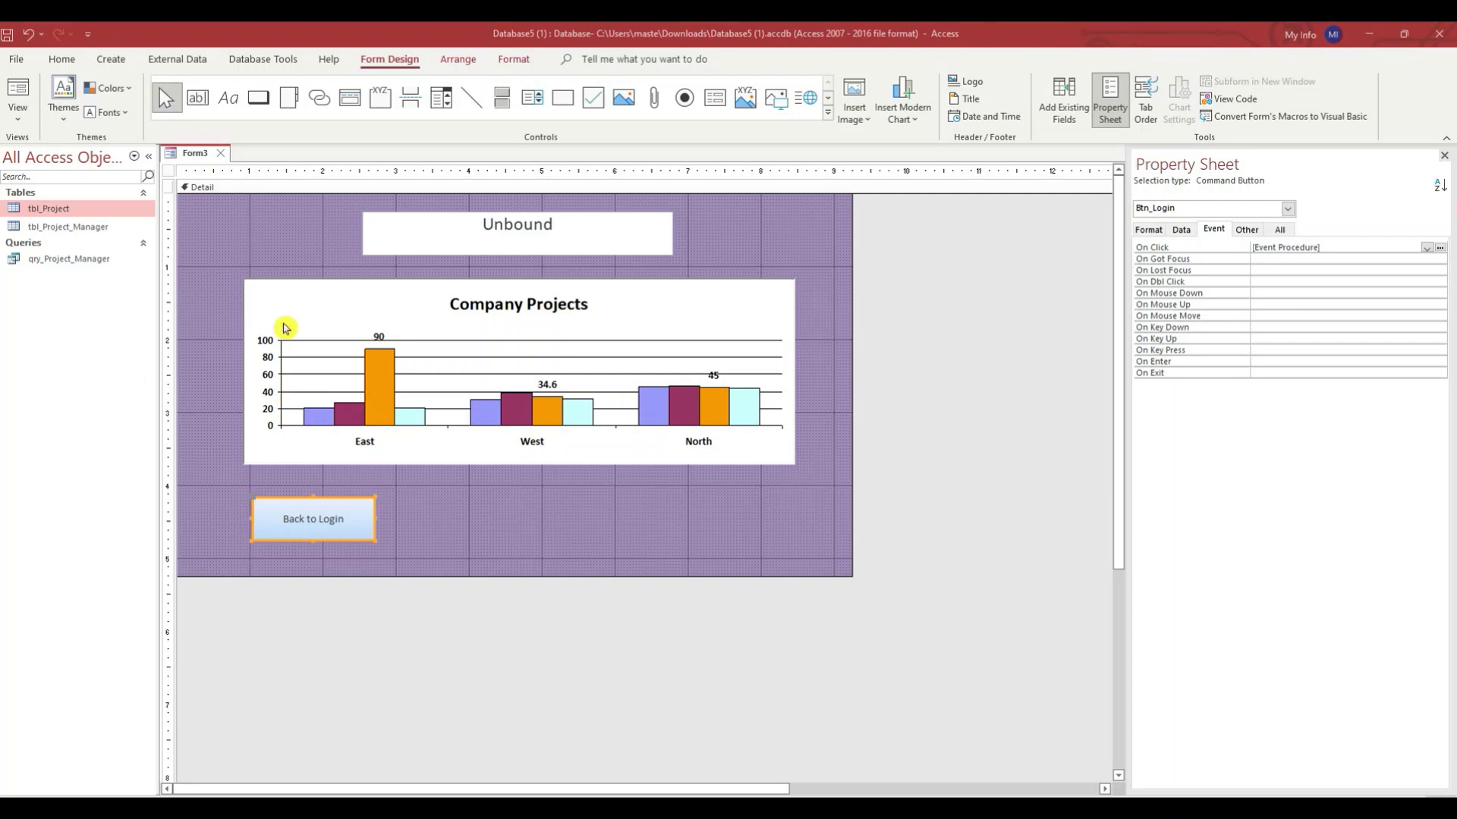
# - Save the chart form under the name frm_CompanyProjects
pyautogui.rightClick(196, 156)
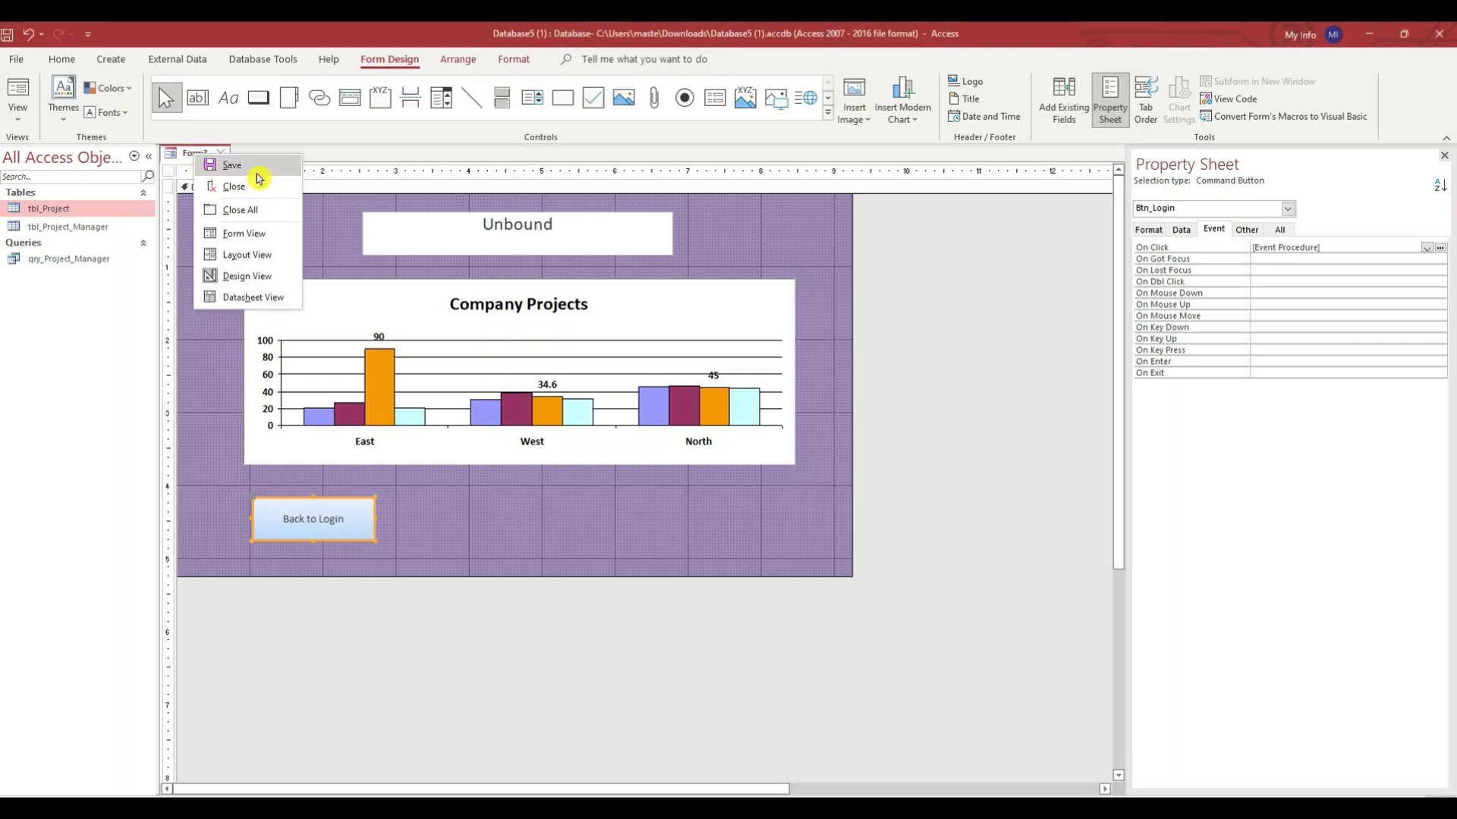
pyautogui.click(241, 166)
pyautogui.write('frm_CompanyProjects')
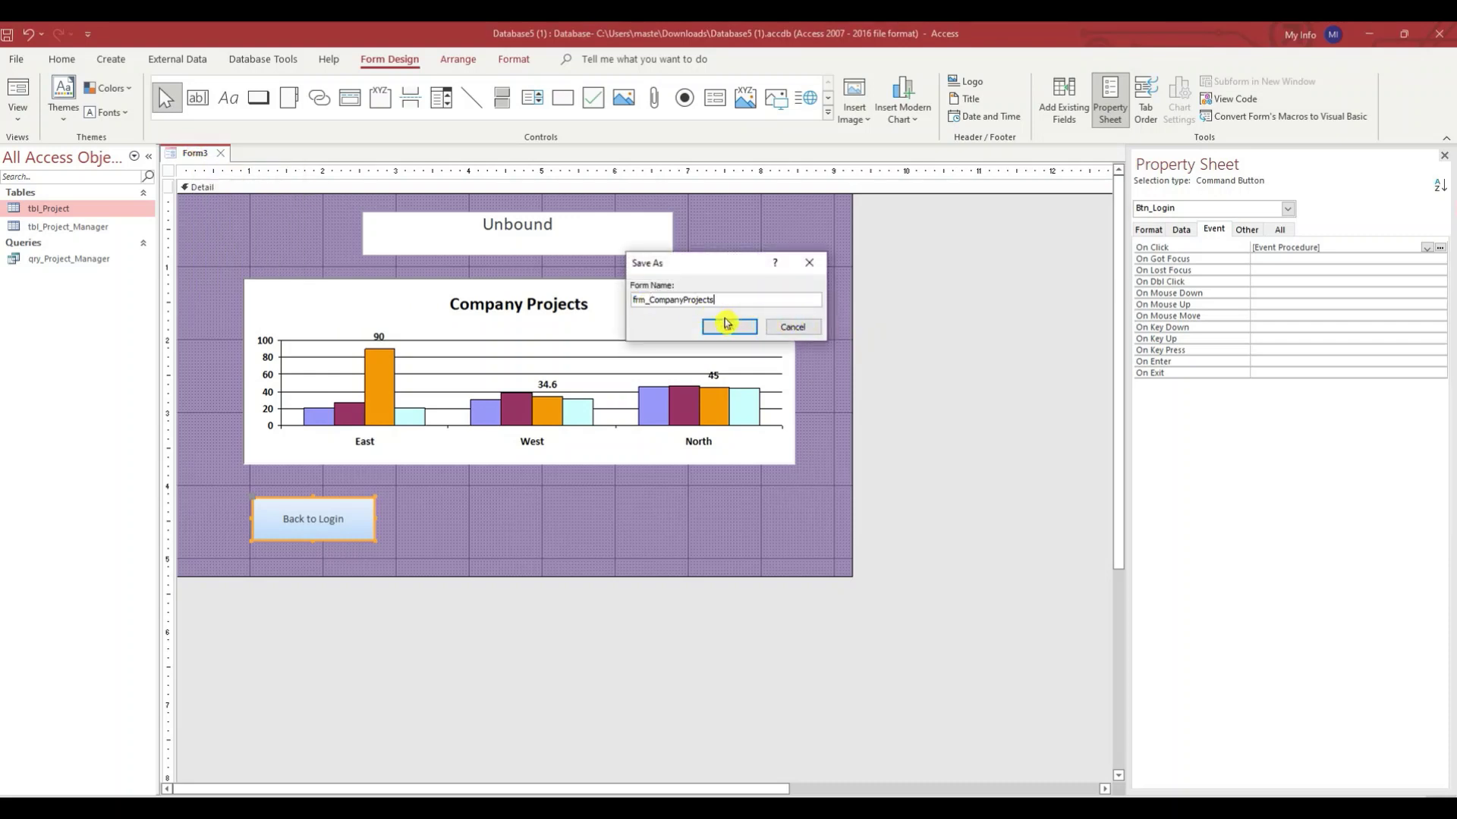
pyautogui.doubleClick(736, 297)
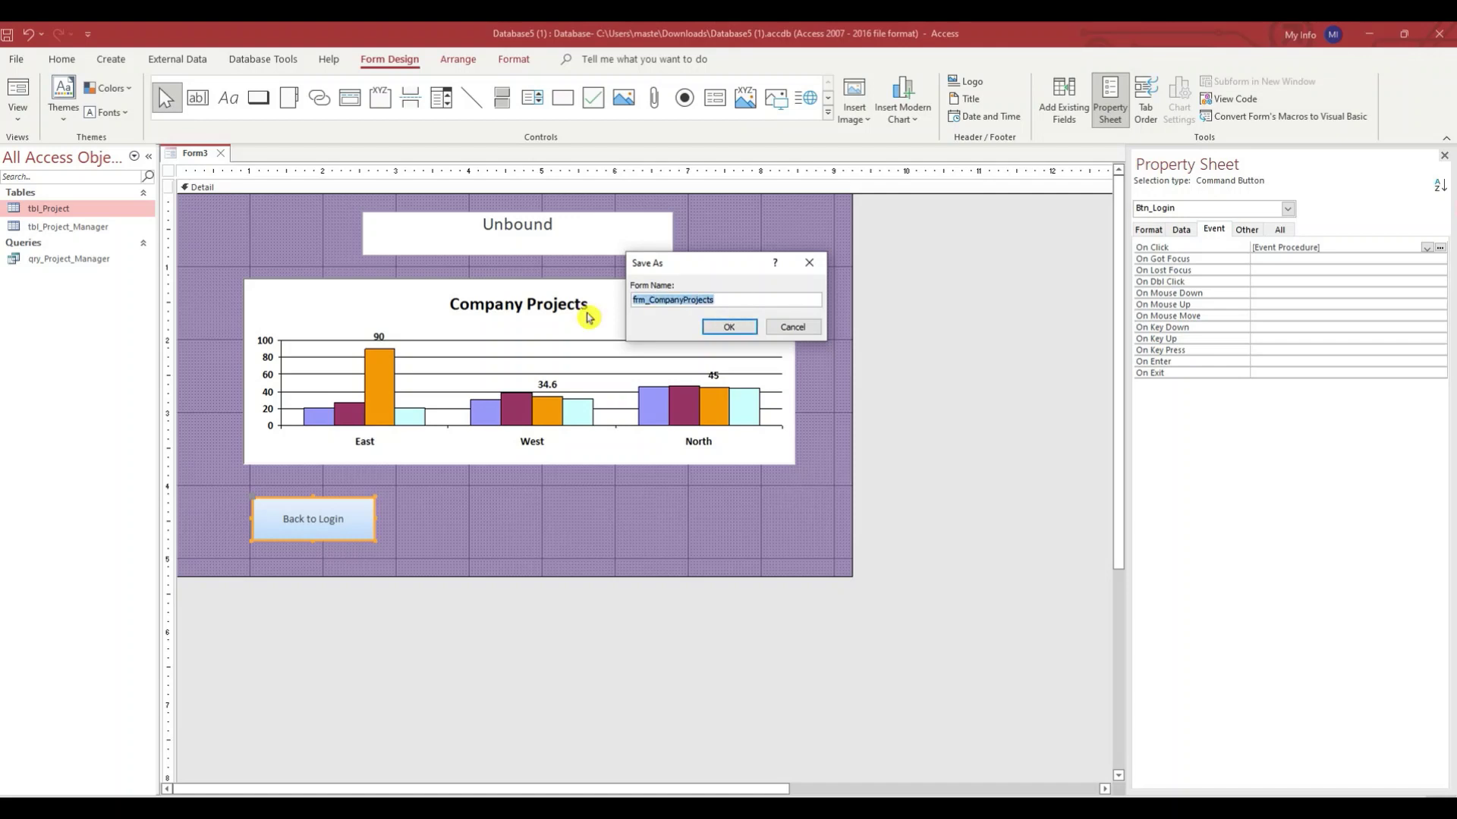
pyautogui.click(736, 327)
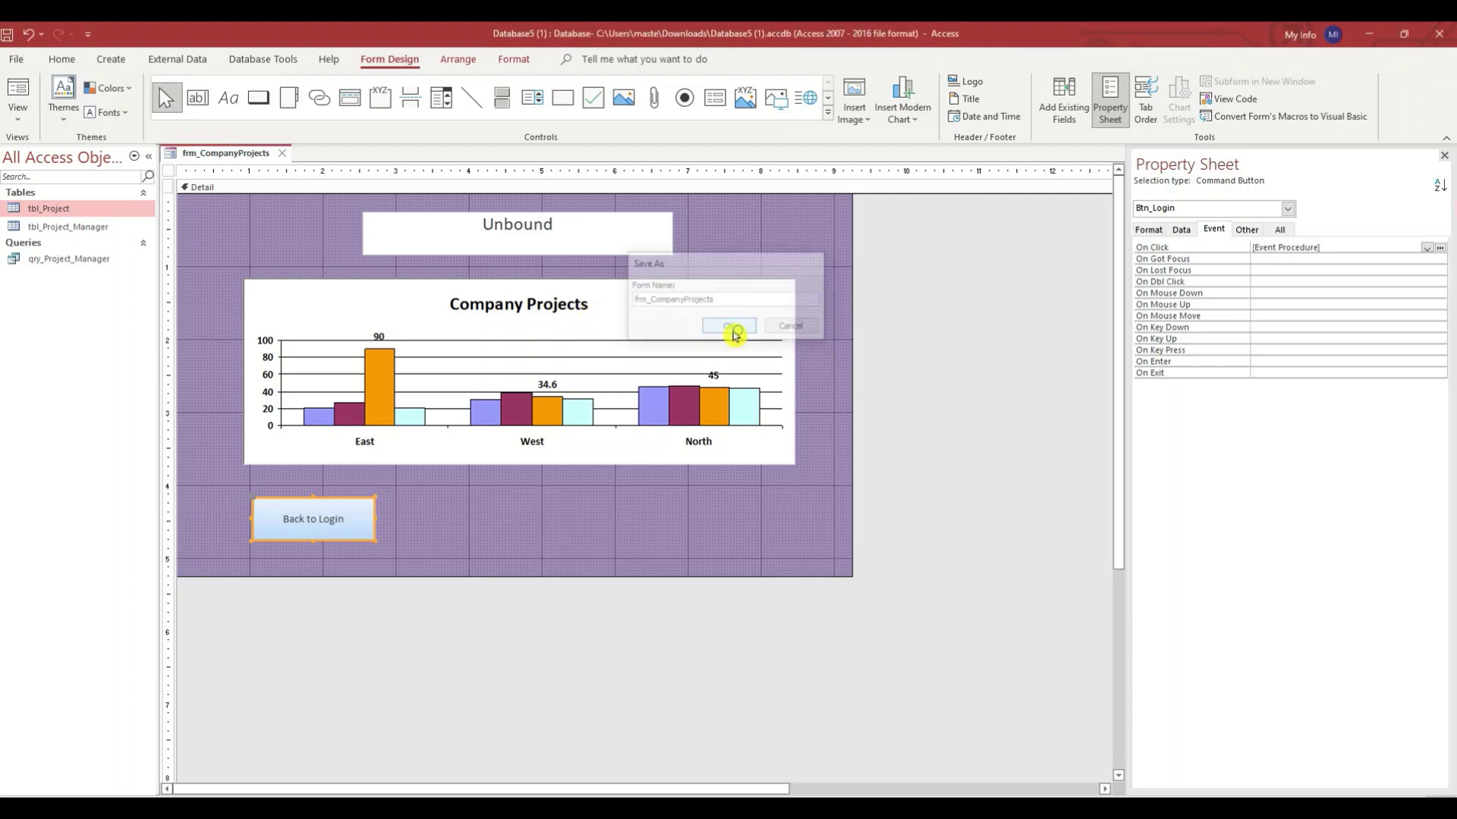
# - Reopen the On Click code of the Back to Login button and add blank lines inside the procedure
pyautogui.click(339, 512)
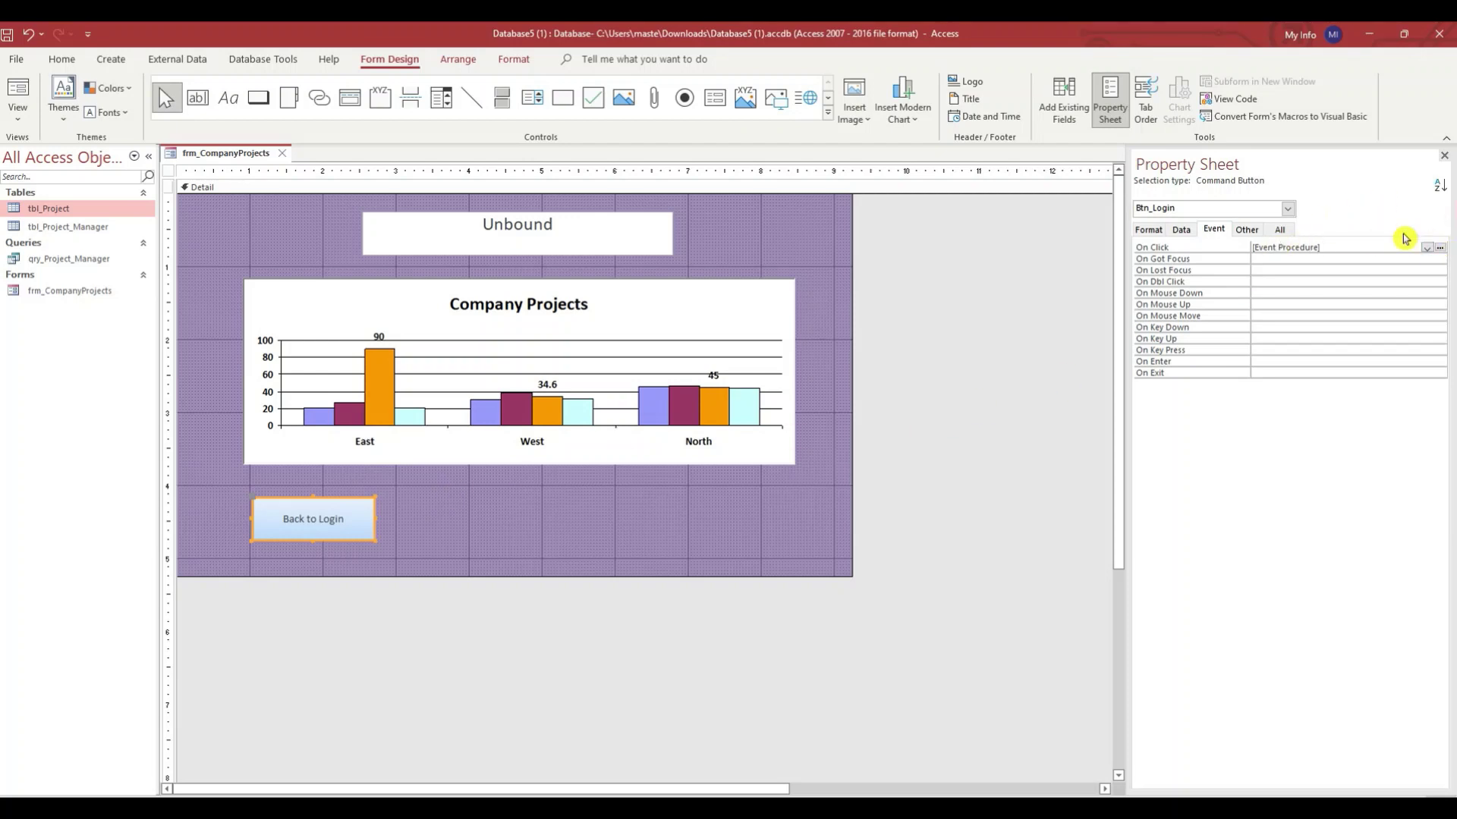
pyautogui.click(1442, 244)
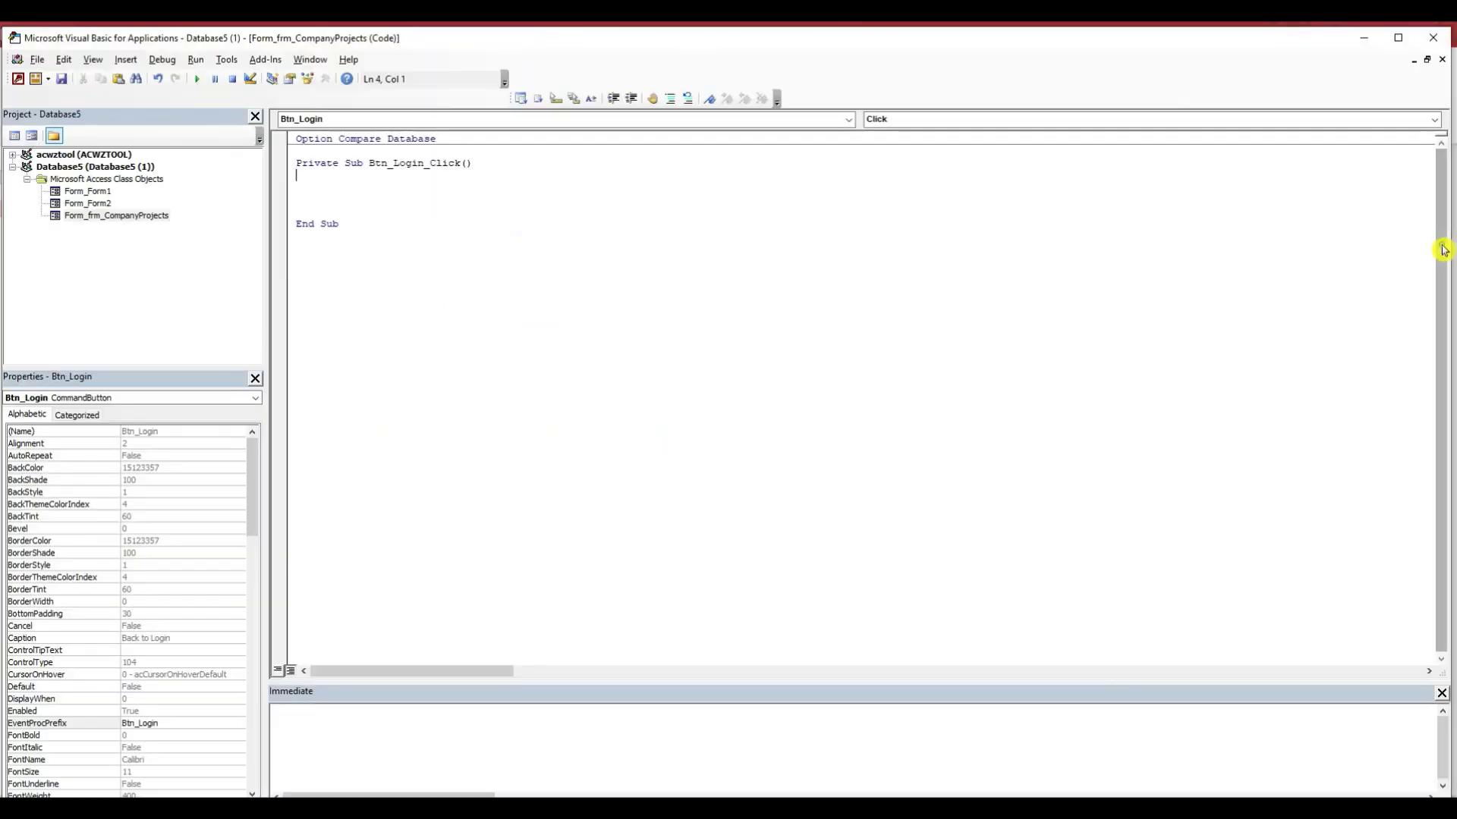
pyautogui.press('Return')
pyautogui.press('Return')
pyautogui.press('Return')
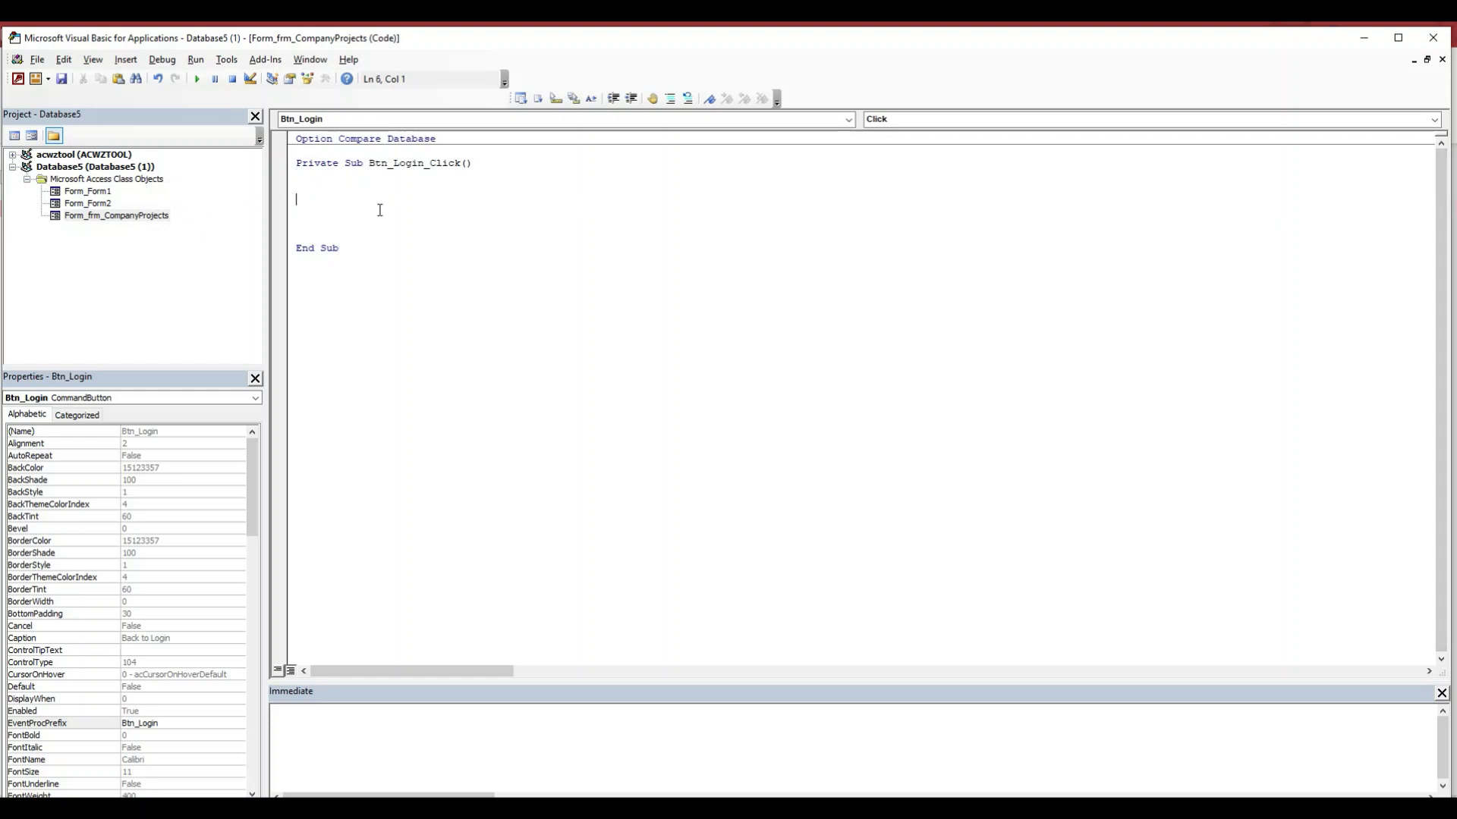
pyautogui.click(349, 197)
# - Add the statement DoCmd.Close acForm, "frm_CompanyProjects" to Btn_Login_Click and remove the extra blank line above it
pyautogui.write('docmd.op')
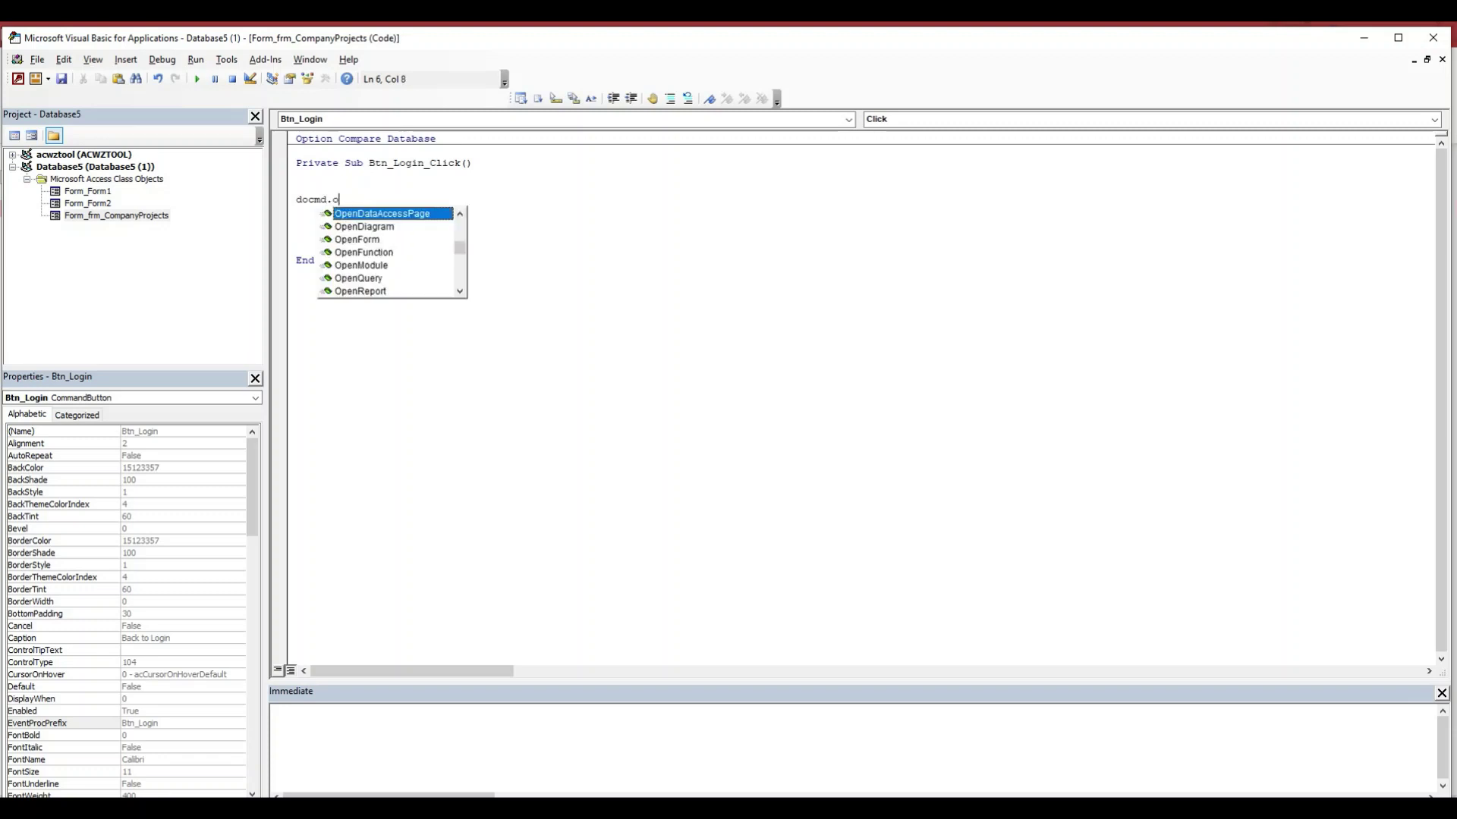
pyautogui.press('BackSpace')
pyautogui.write('cmd.Clos')
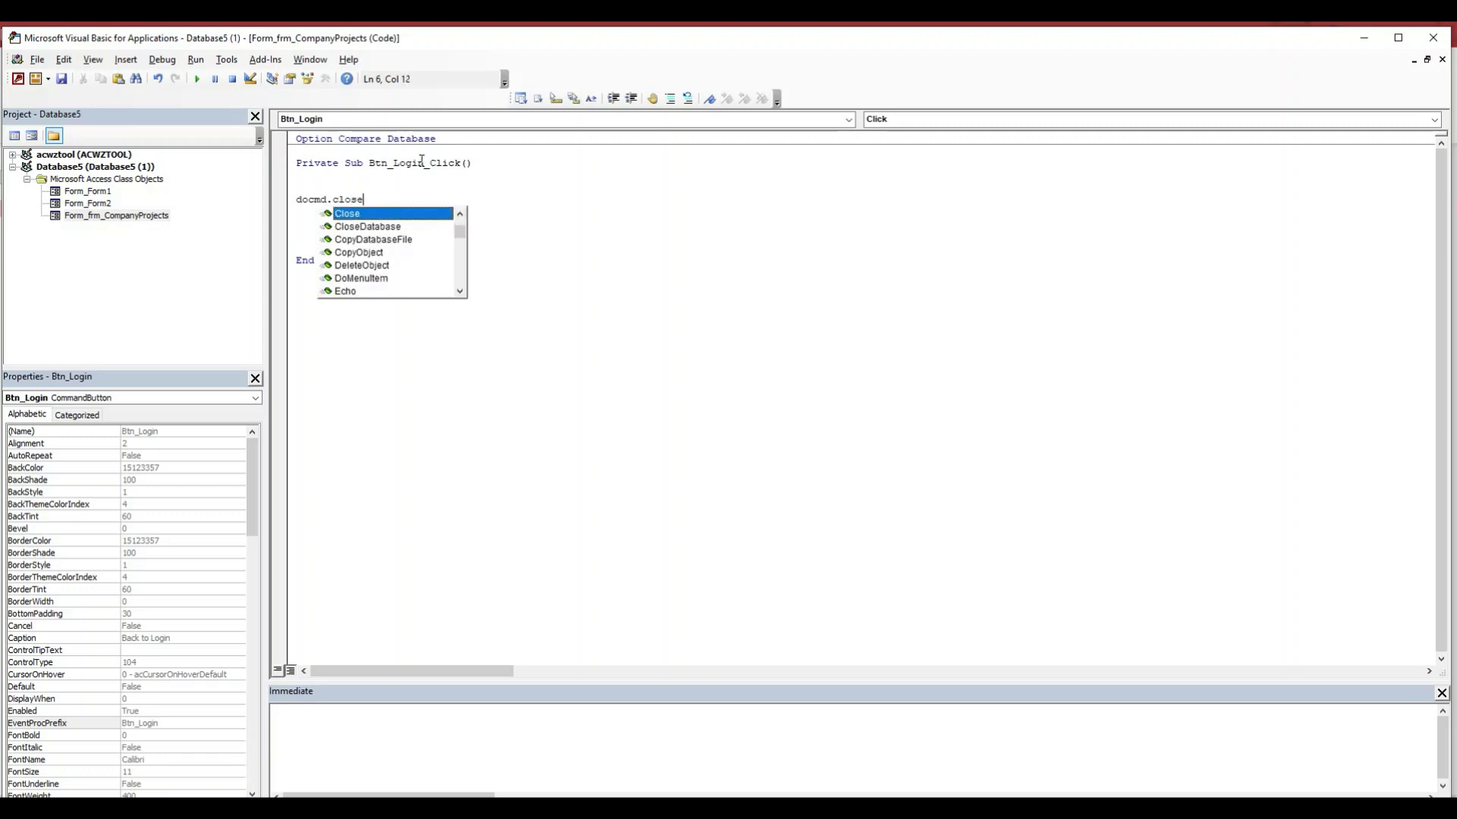
pyautogui.write('e')
pyautogui.doubleClick(360, 212)
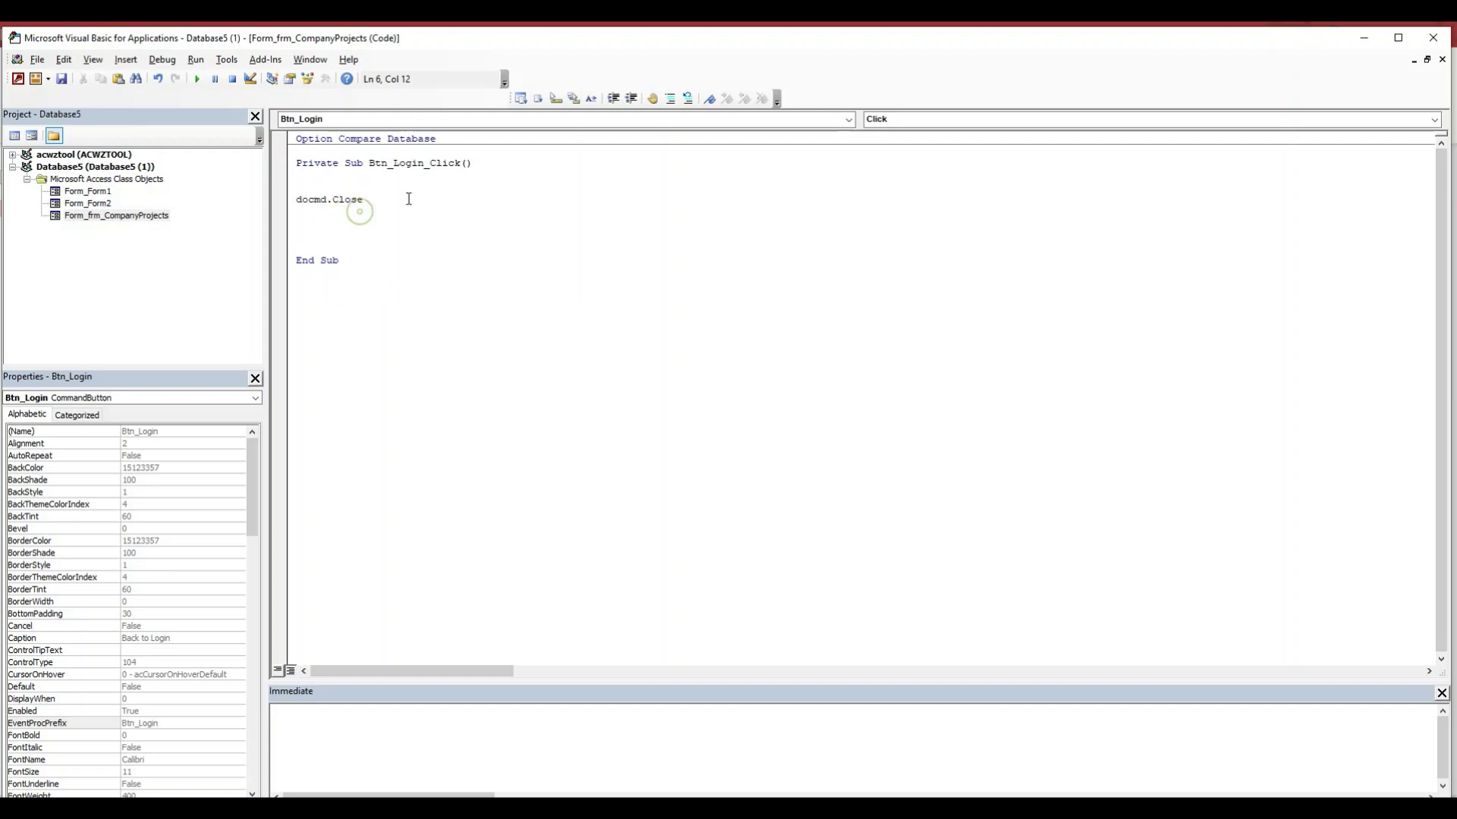
pyautogui.click(378, 253)
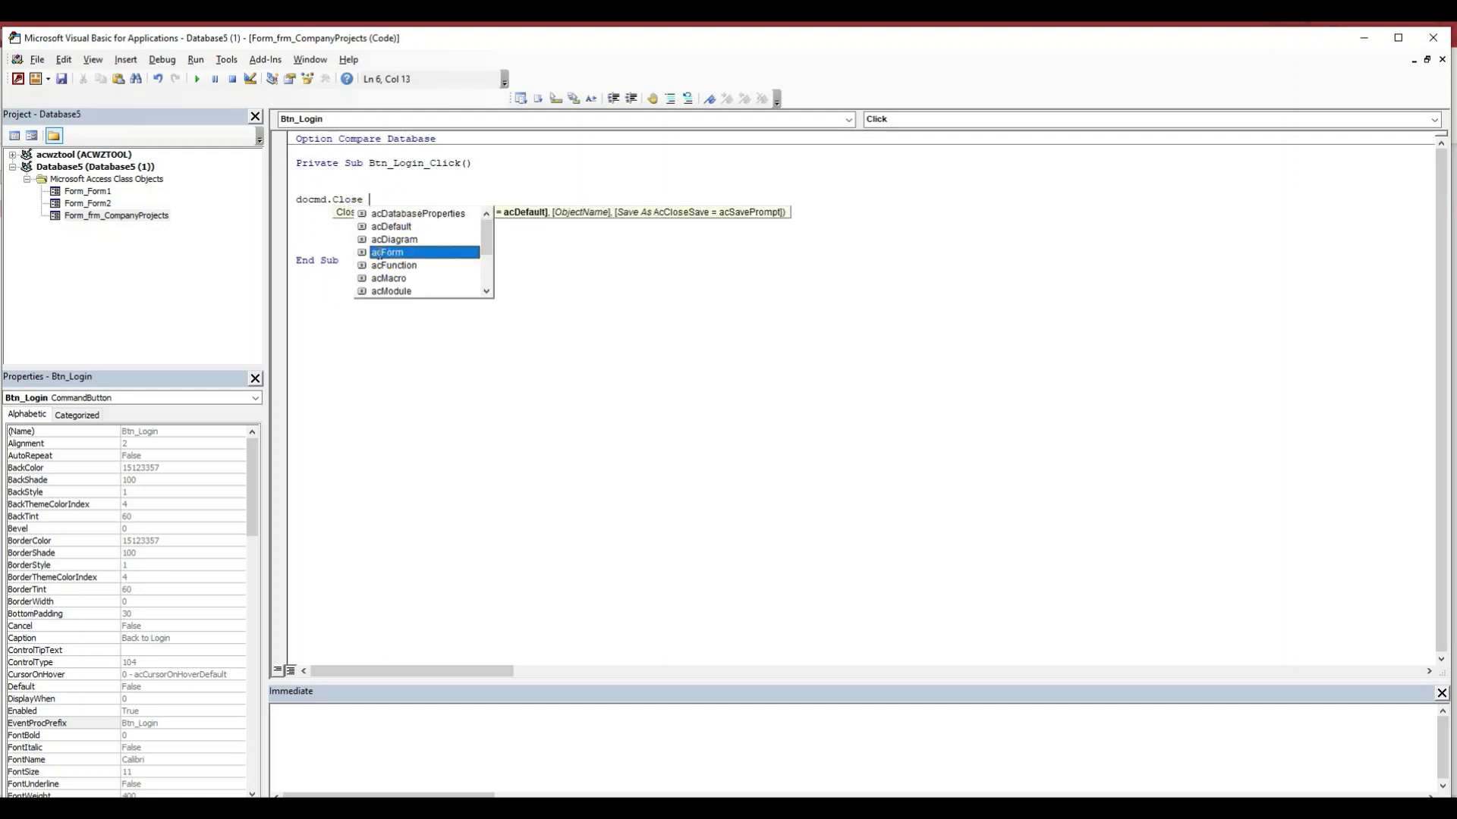
pyautogui.doubleClick(378, 253)
pyautogui.write('acForm')
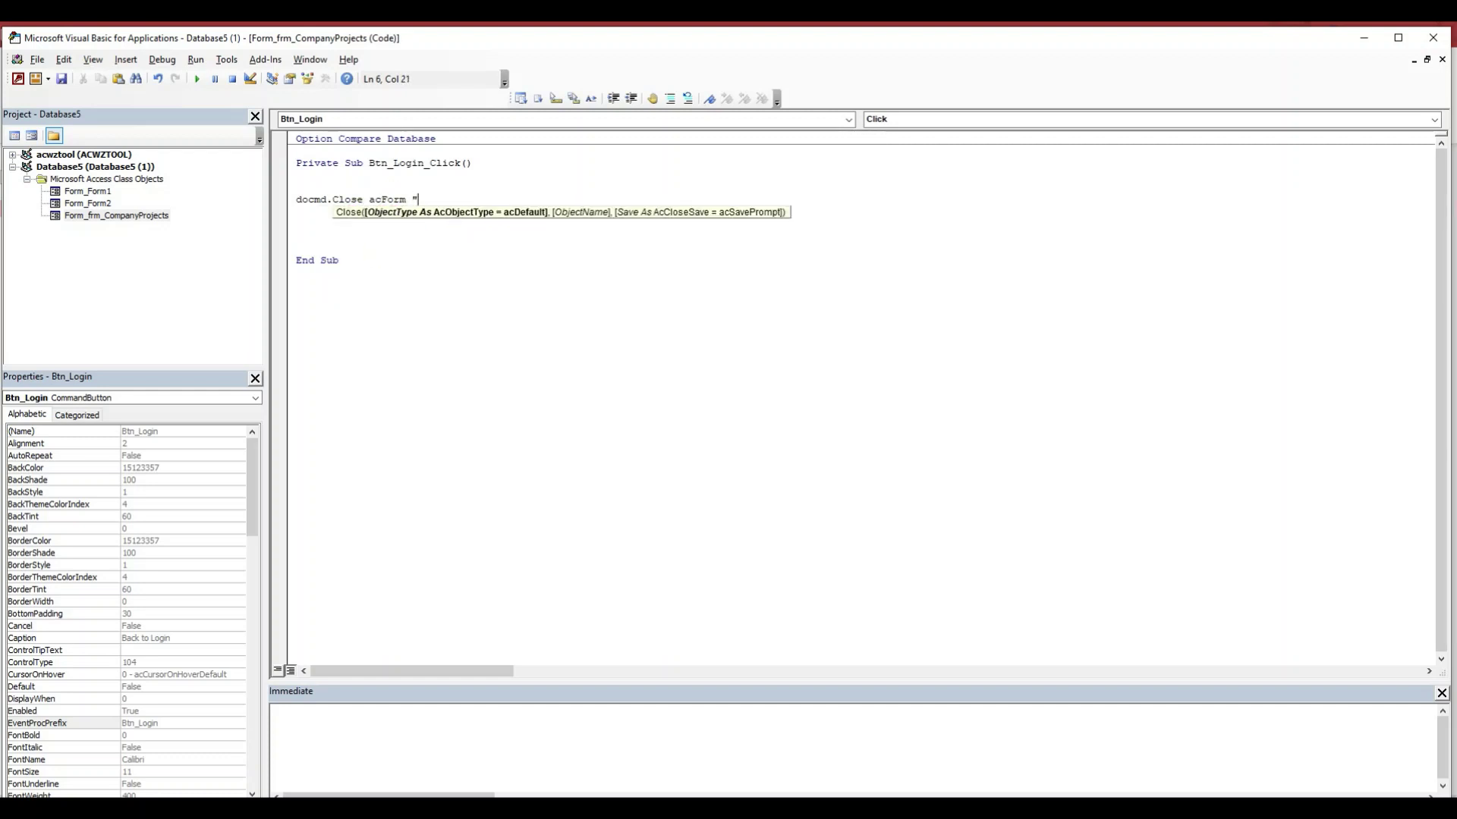
pyautogui.write(', ')
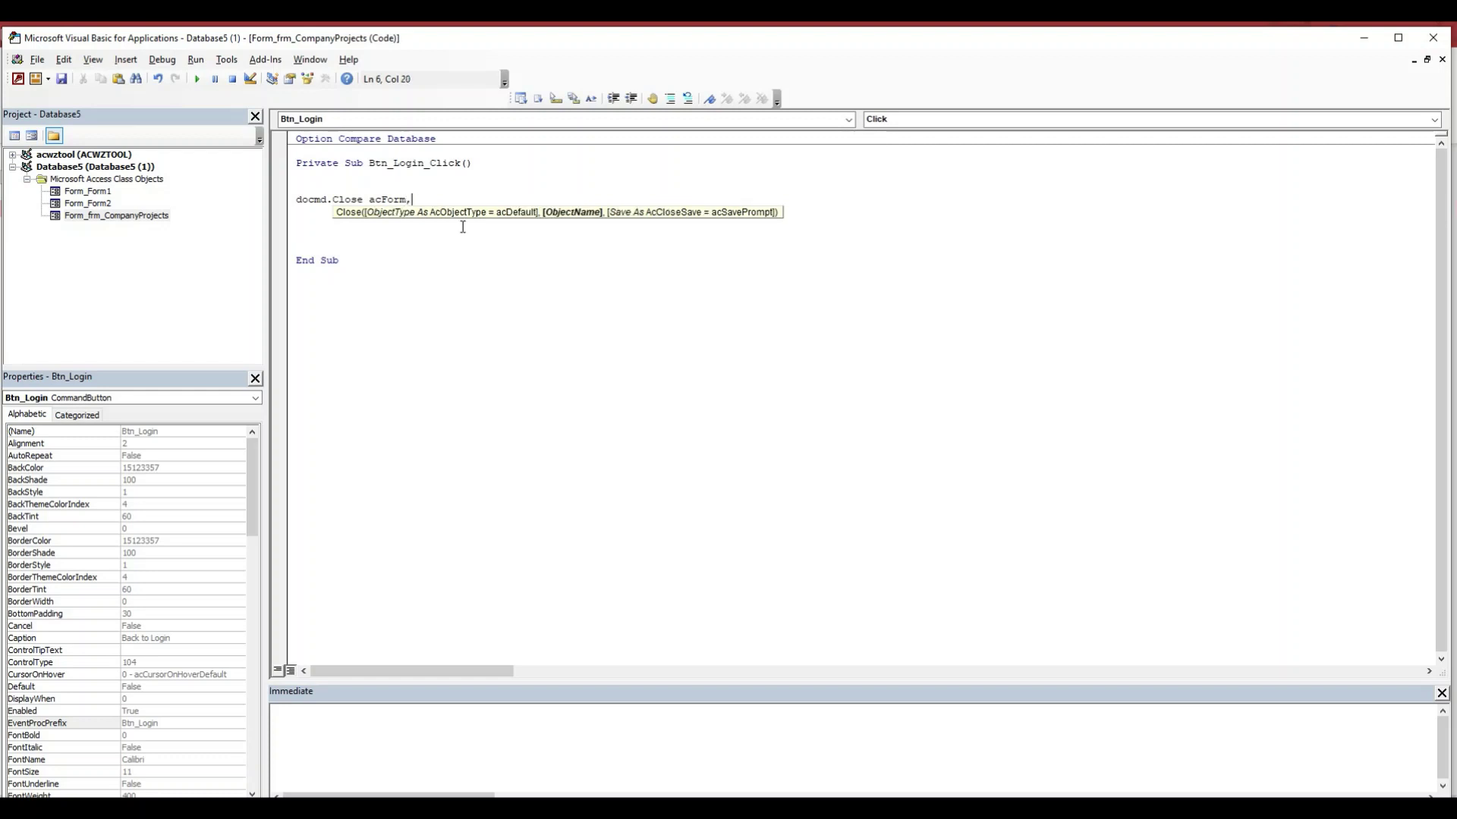
pyautogui.write('"frm_CompanyProjects')
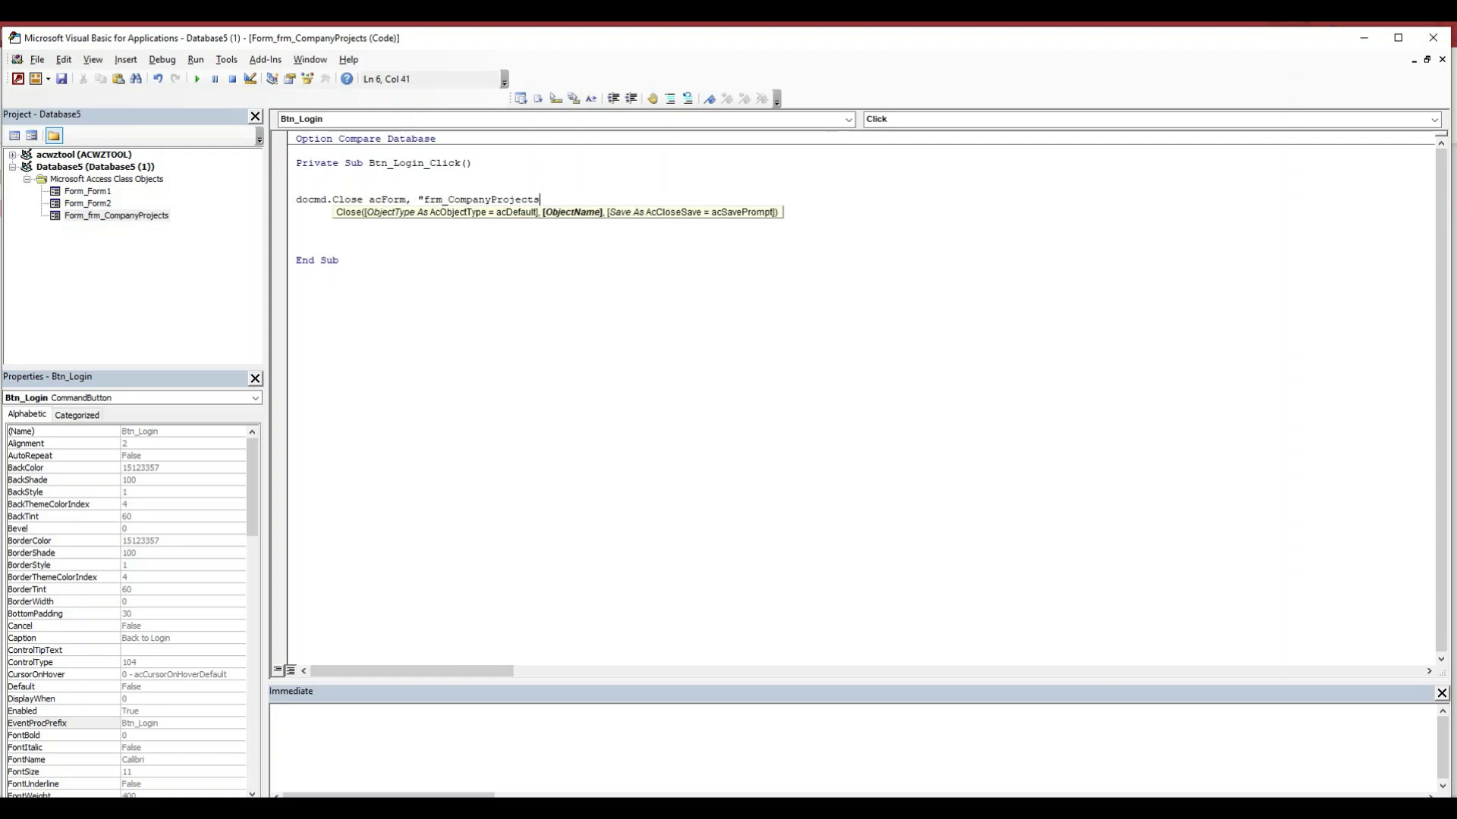
pyautogui.write('"')
pyautogui.click(426, 232)
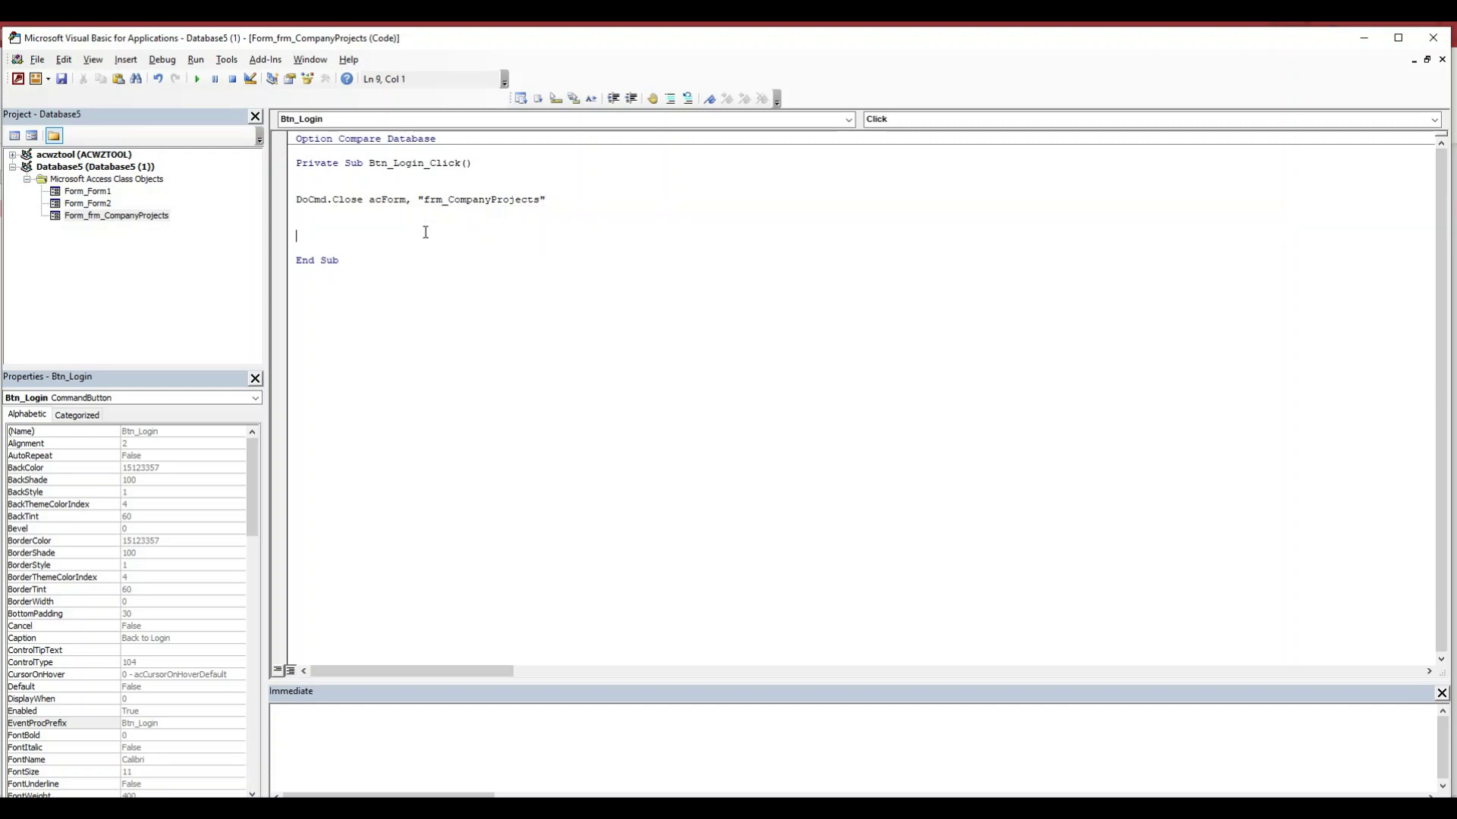
pyautogui.press('BackSpace')
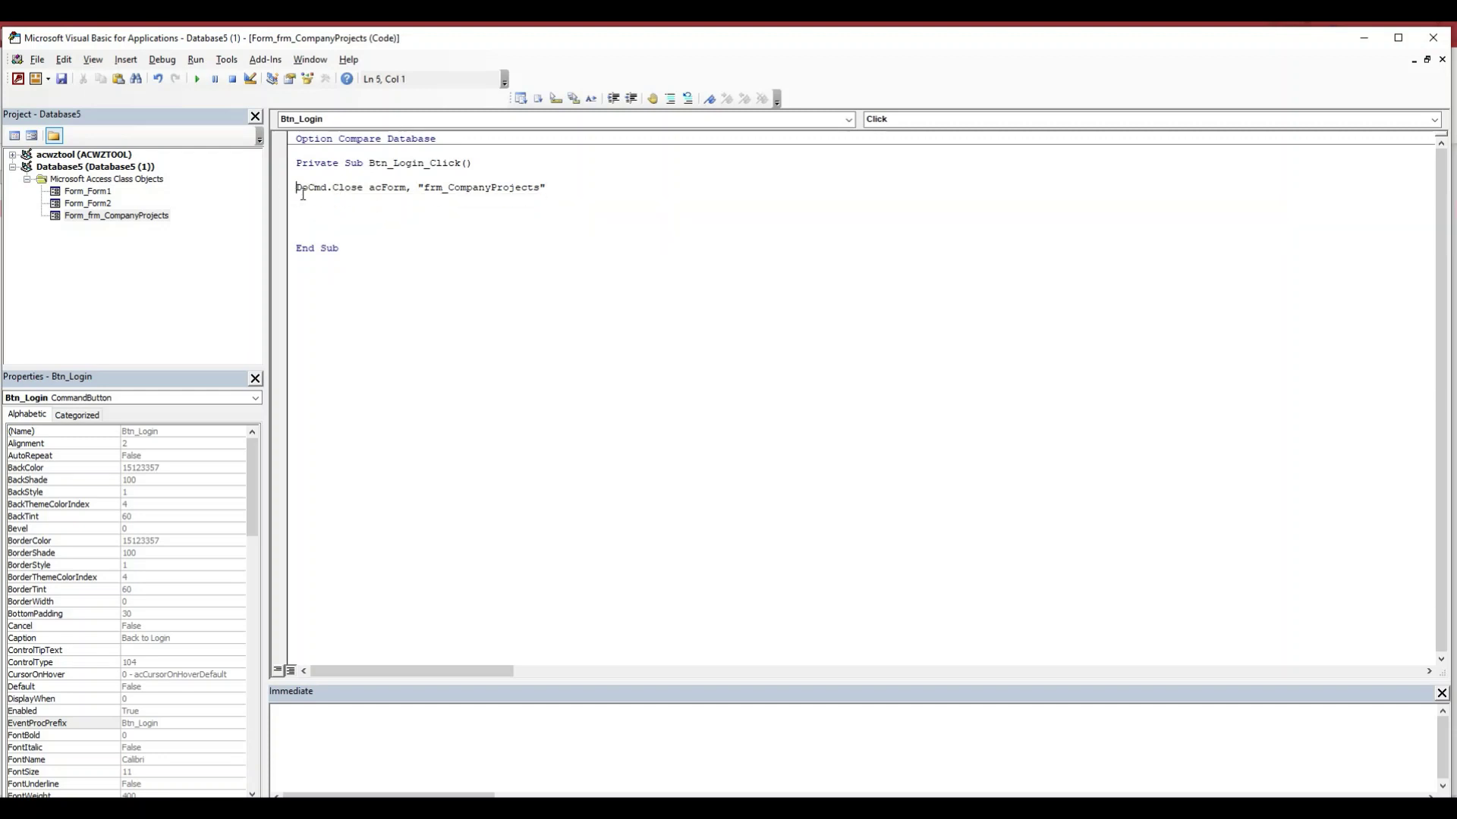
# - Add the statement DoCmd.OpenForm "frm_Login", acNormal below the Close statement and close the code editor
pyautogui.click(301, 209)
pyautogui.press('Return')
pyautogui.write('docmd.o')
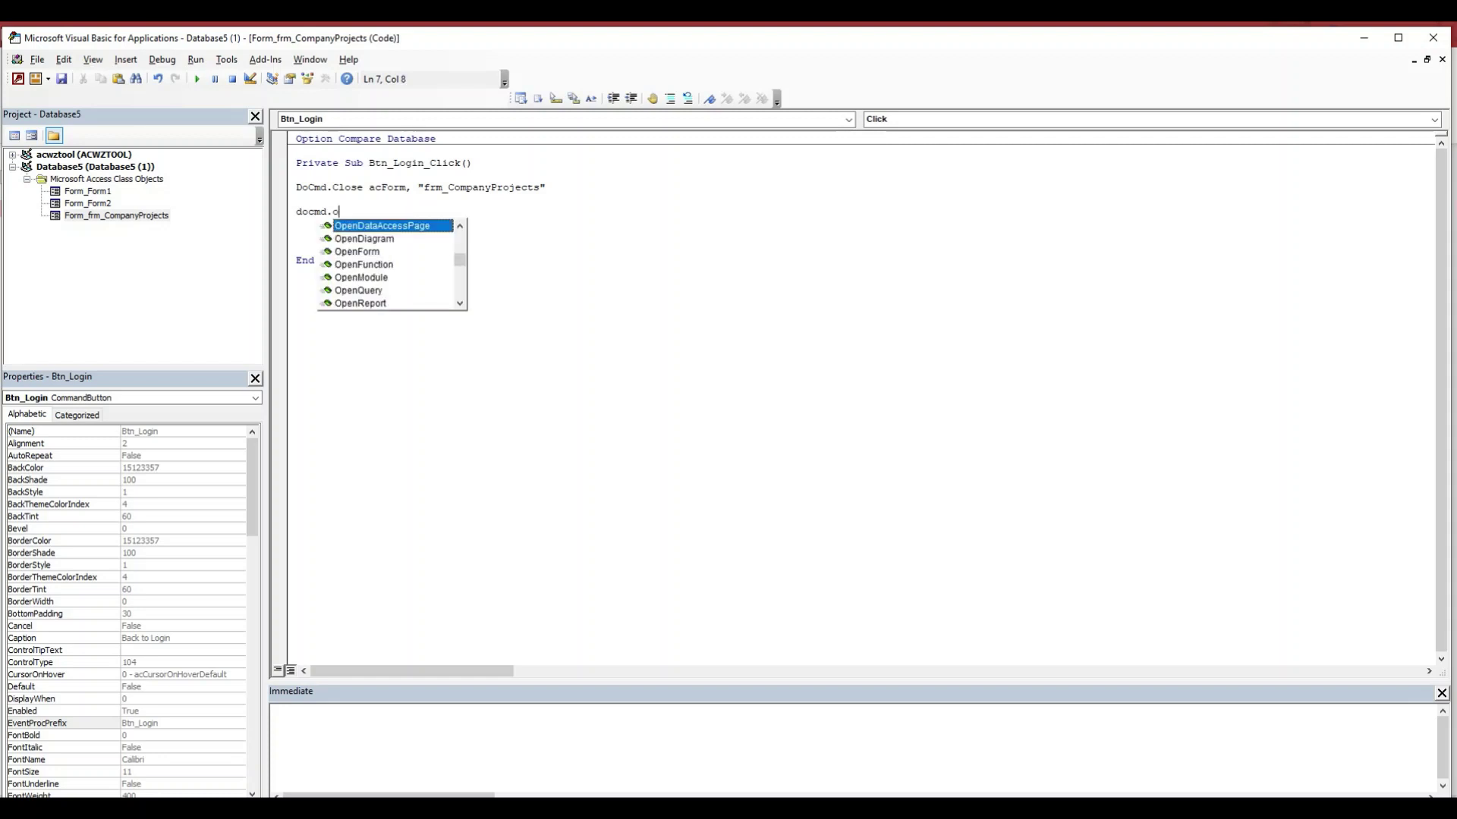
pyautogui.write('pen')
pyautogui.doubleClick(353, 250)
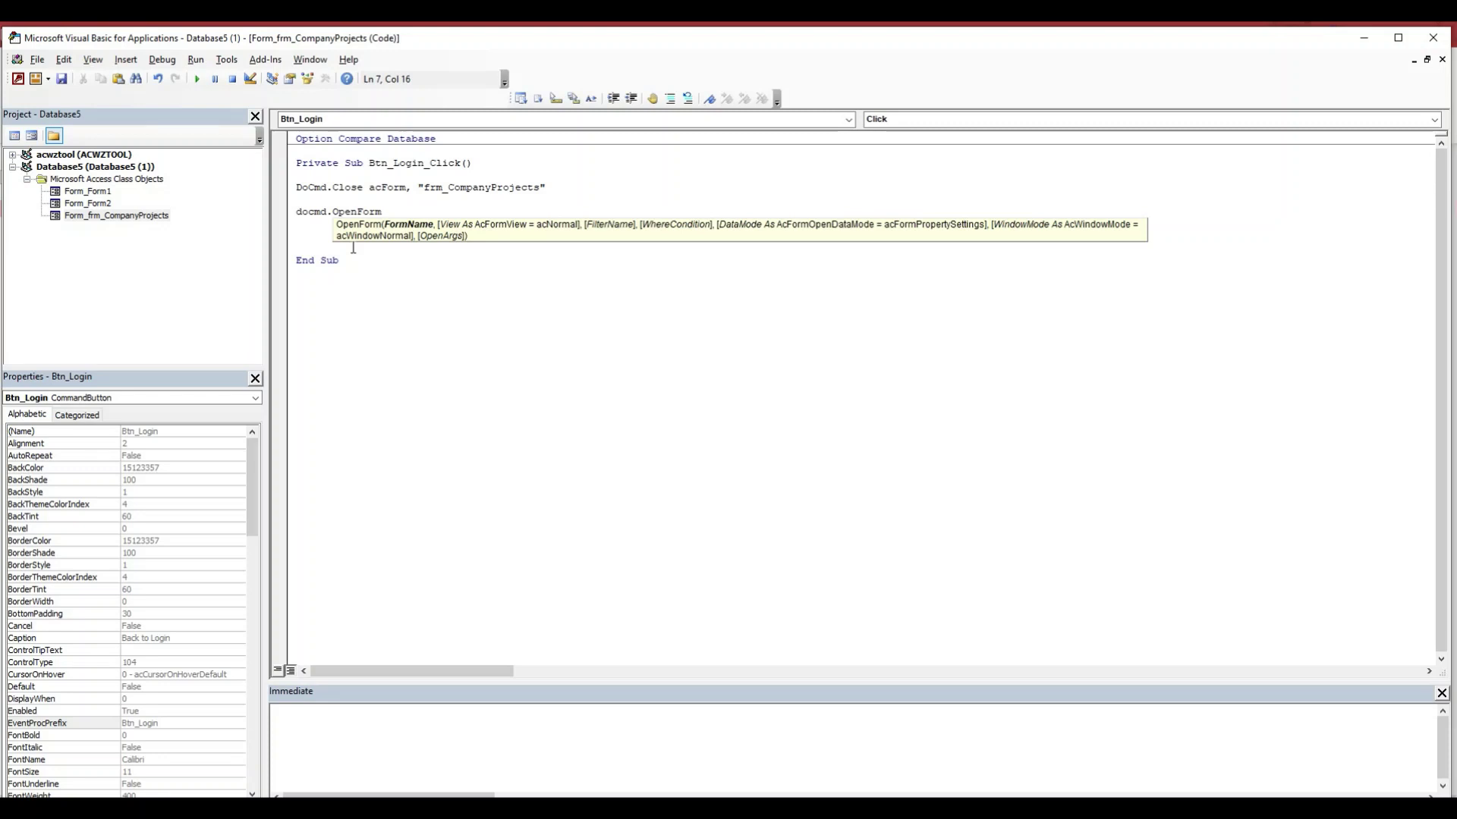
pyautogui.write('"frm_Login')
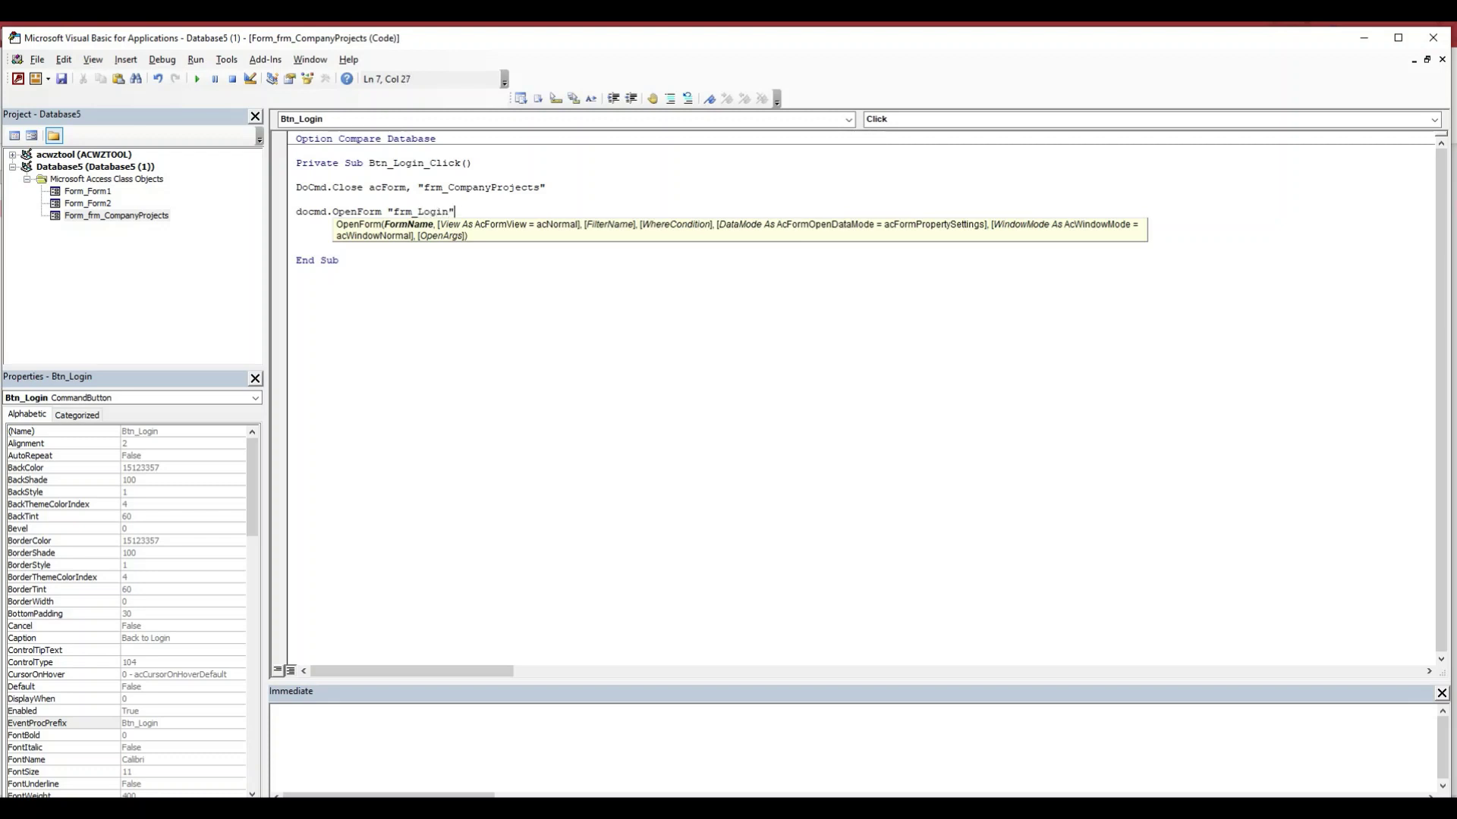
pyautogui.write('",')
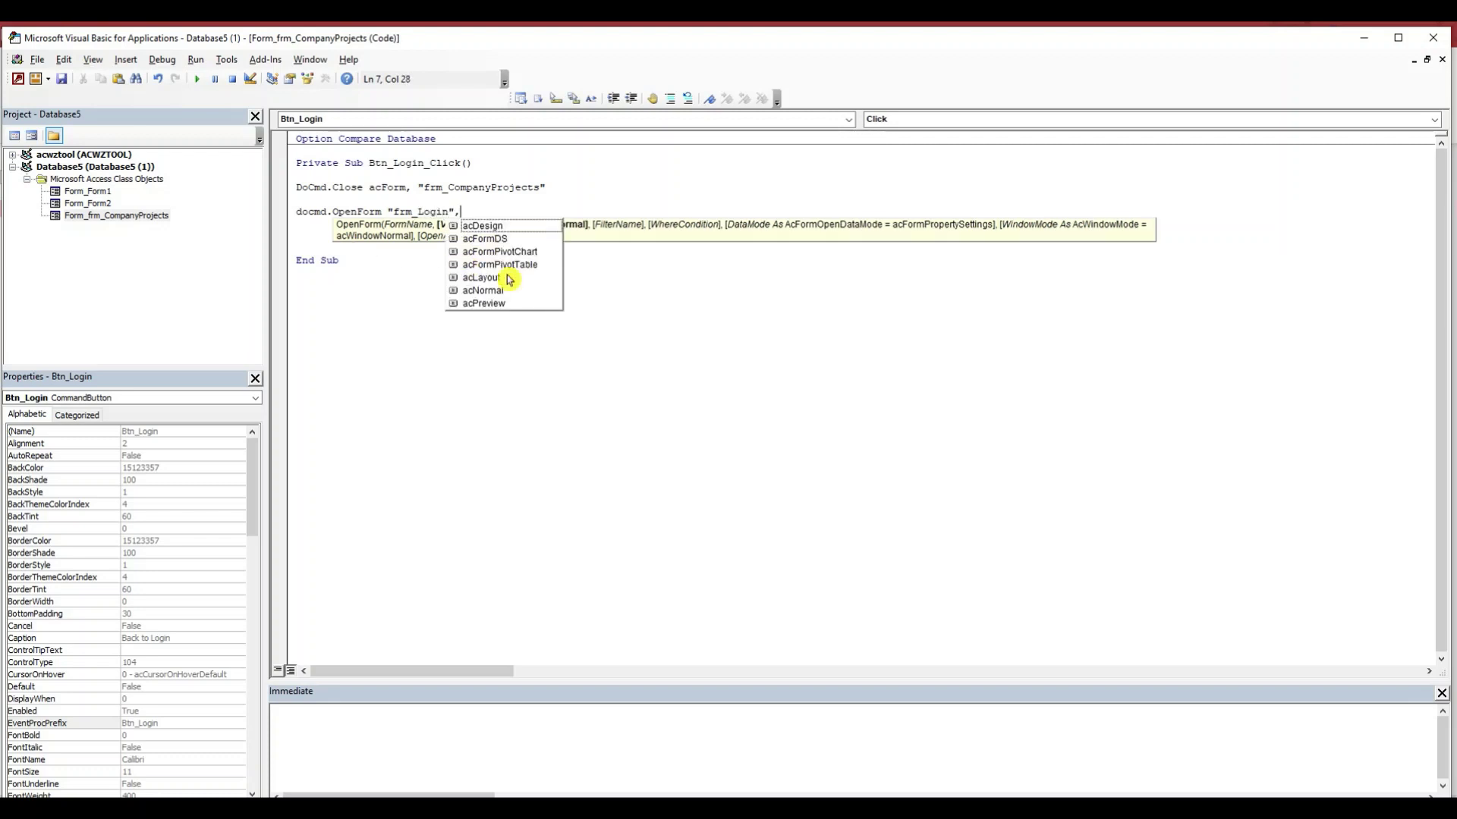
pyautogui.doubleClick(476, 290)
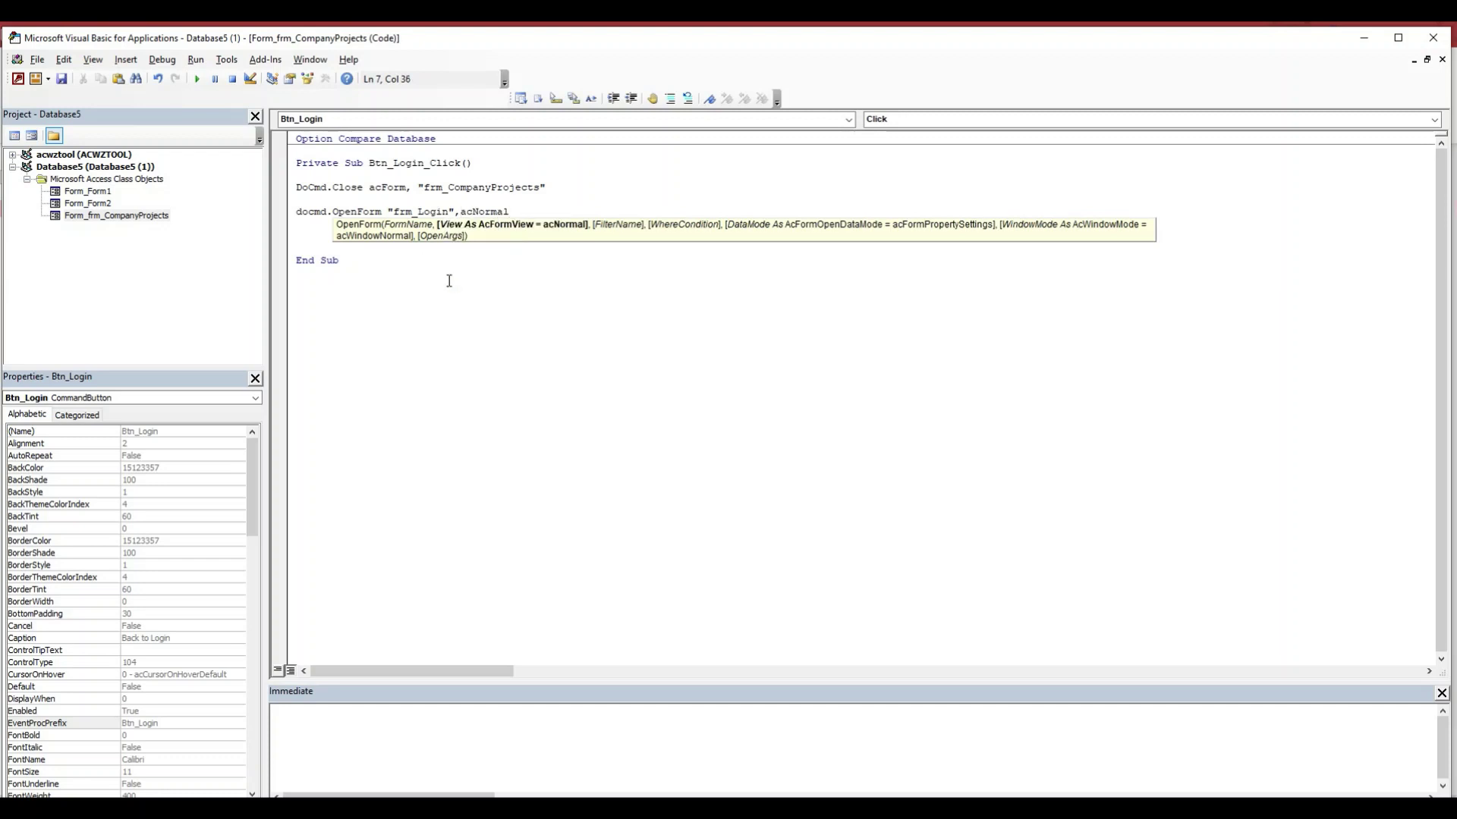
pyautogui.click(575, 188)
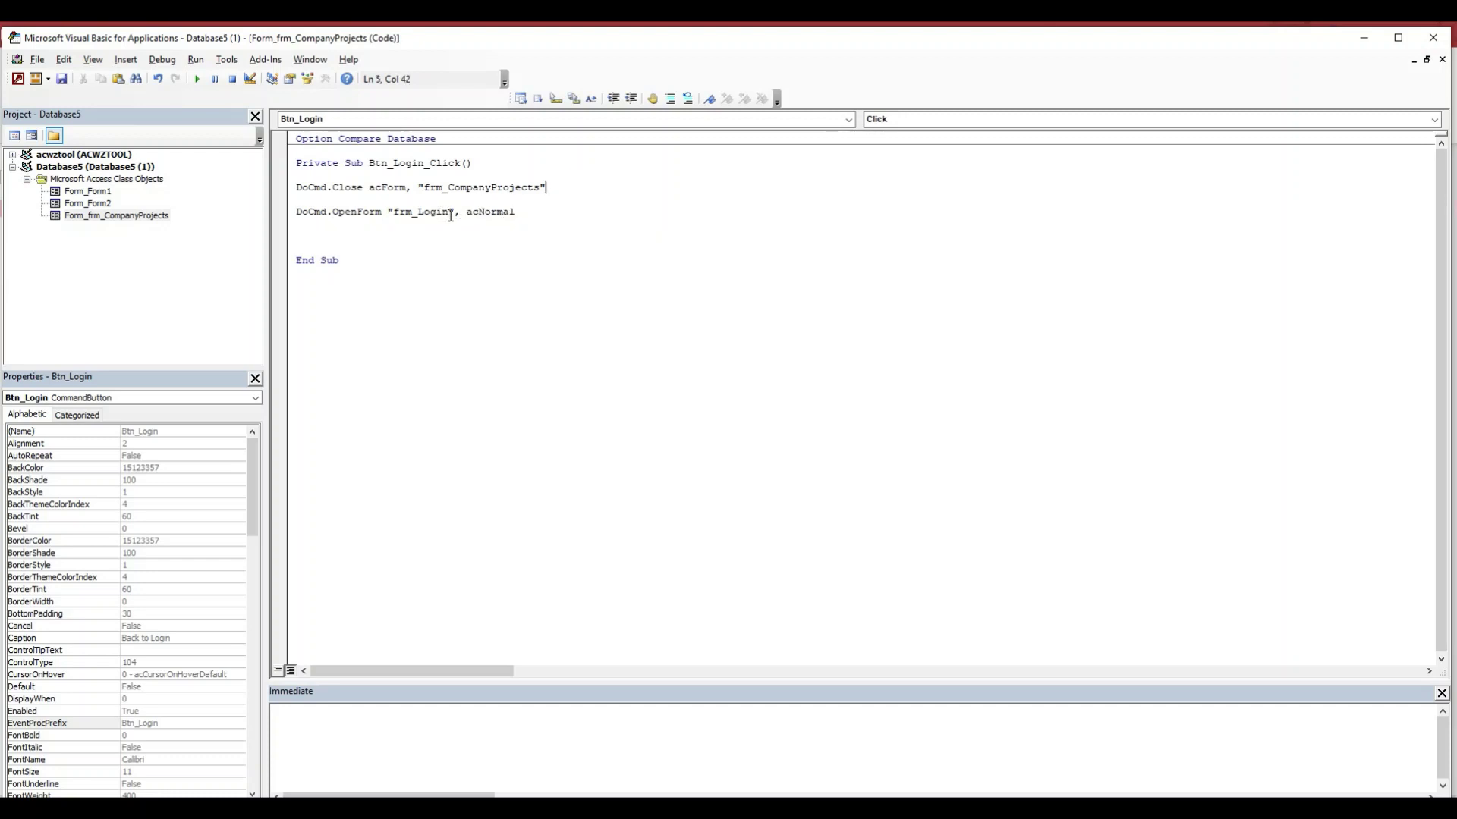
pyautogui.moveTo(450, 216); pyautogui.dragTo(397, 220)
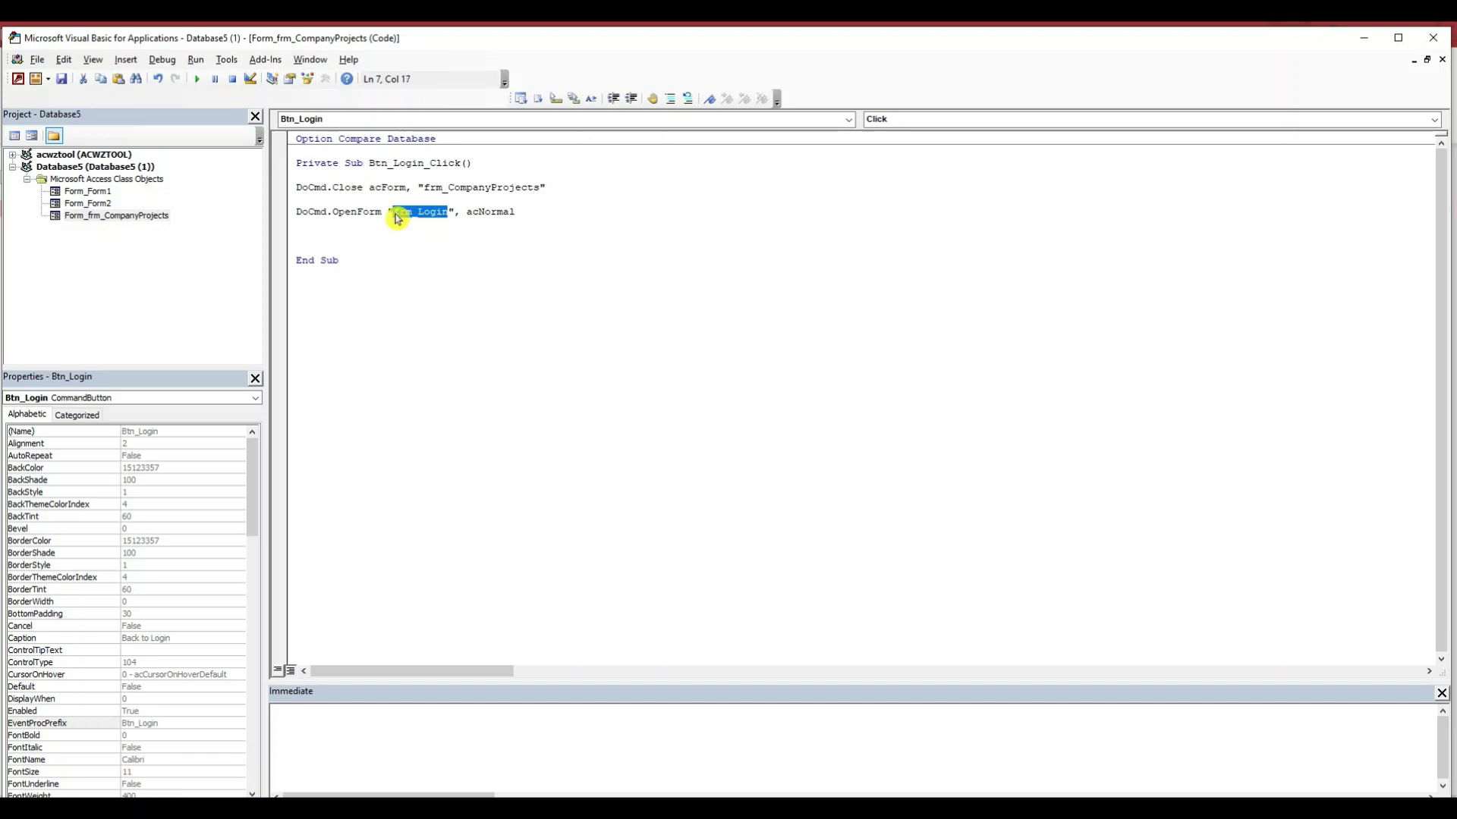
pyautogui.click(357, 234)
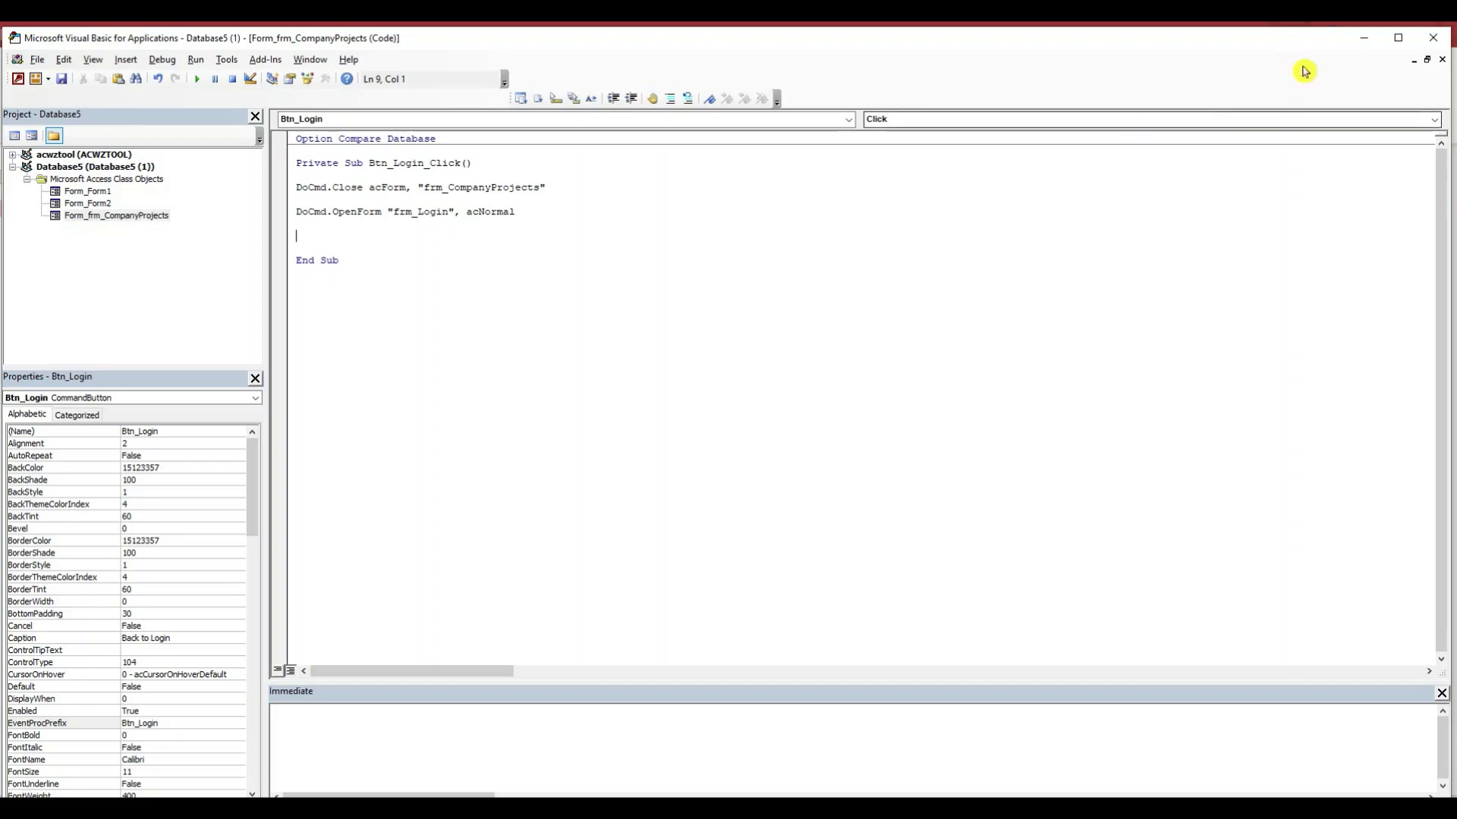
pyautogui.click(1433, 38)
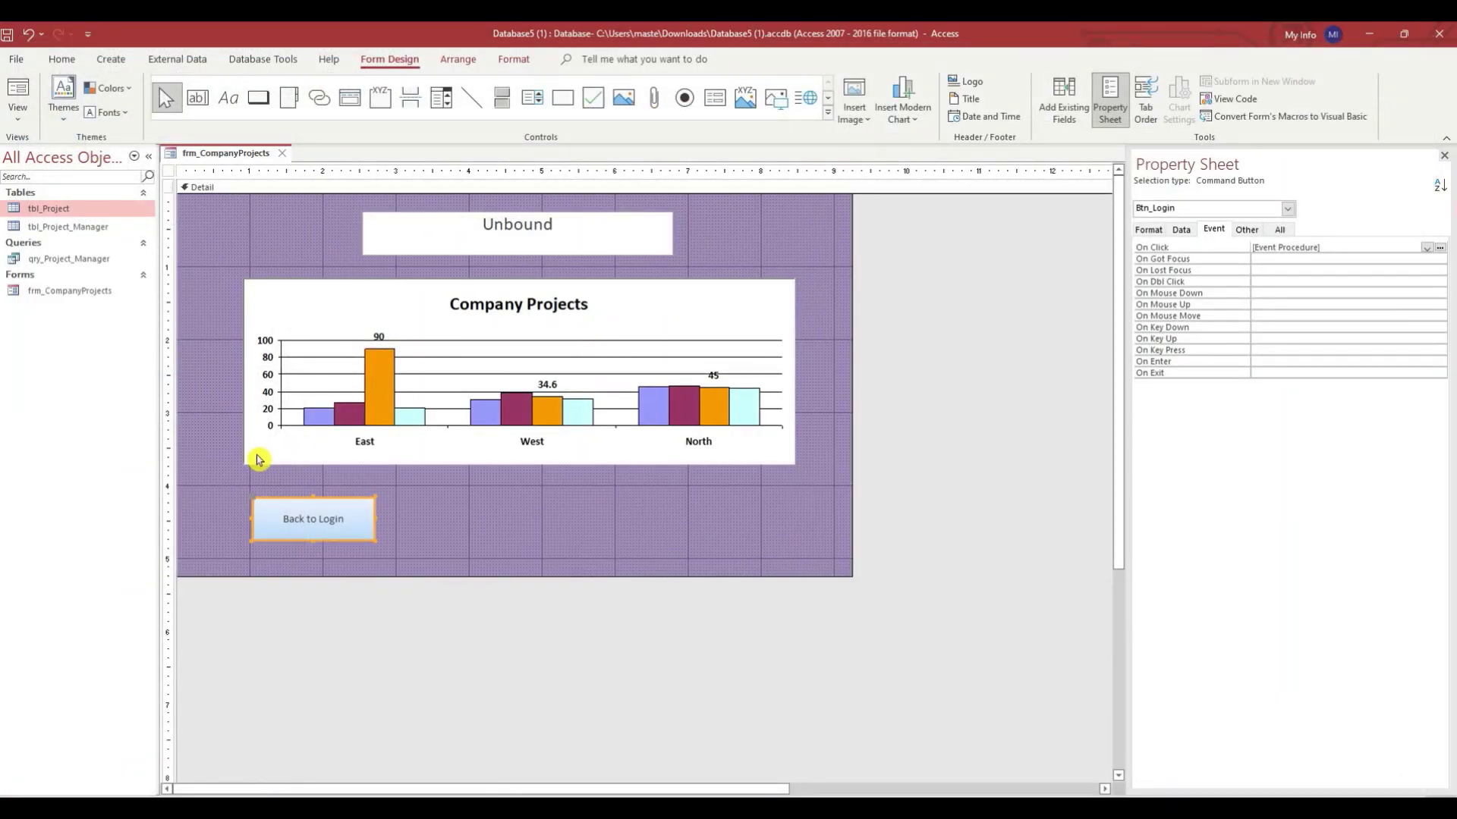
# - Save the frm_CompanyProjects form and close it
pyautogui.rightClick(220, 161)
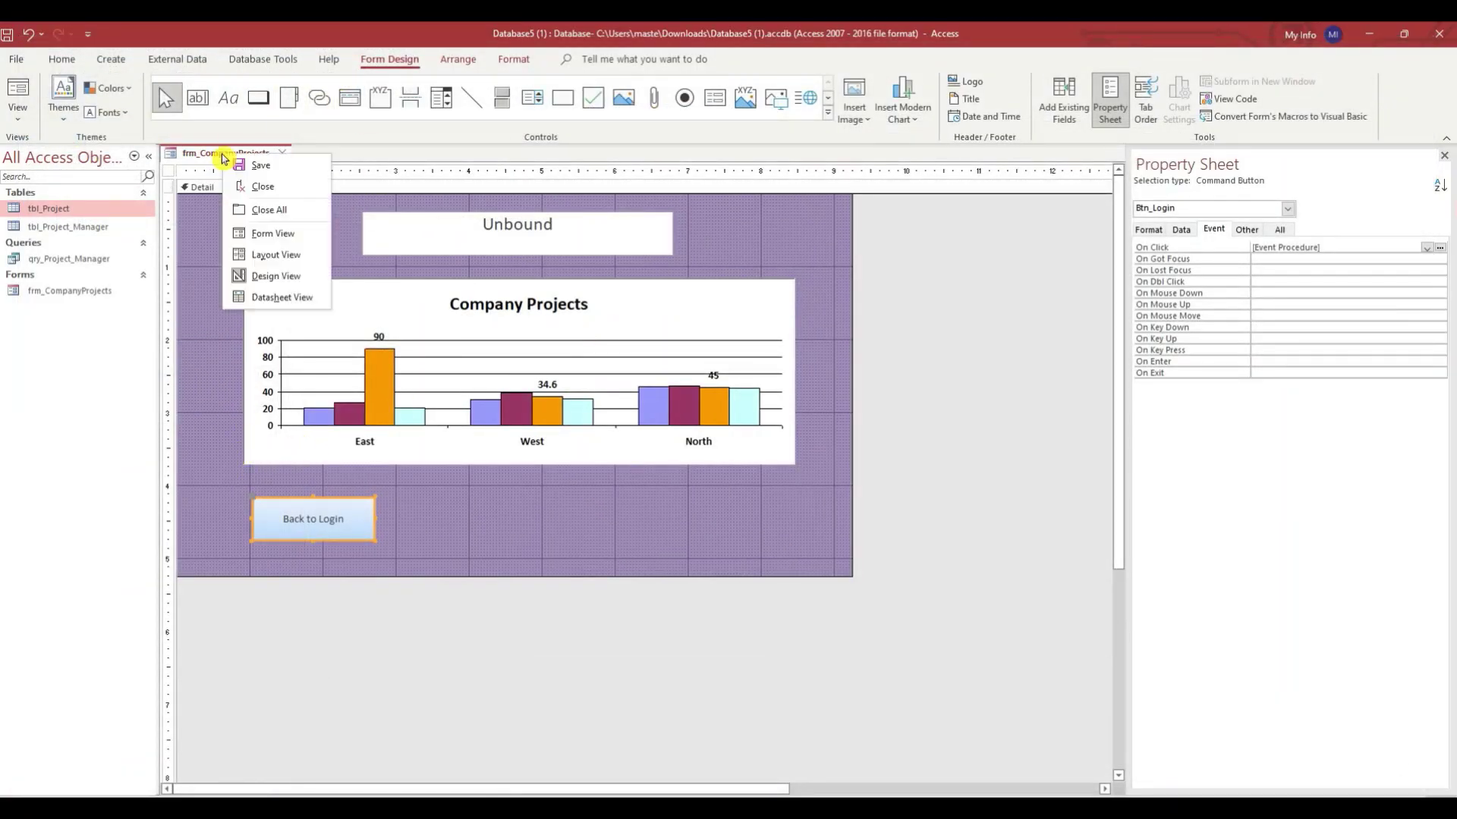
pyautogui.click(257, 166)
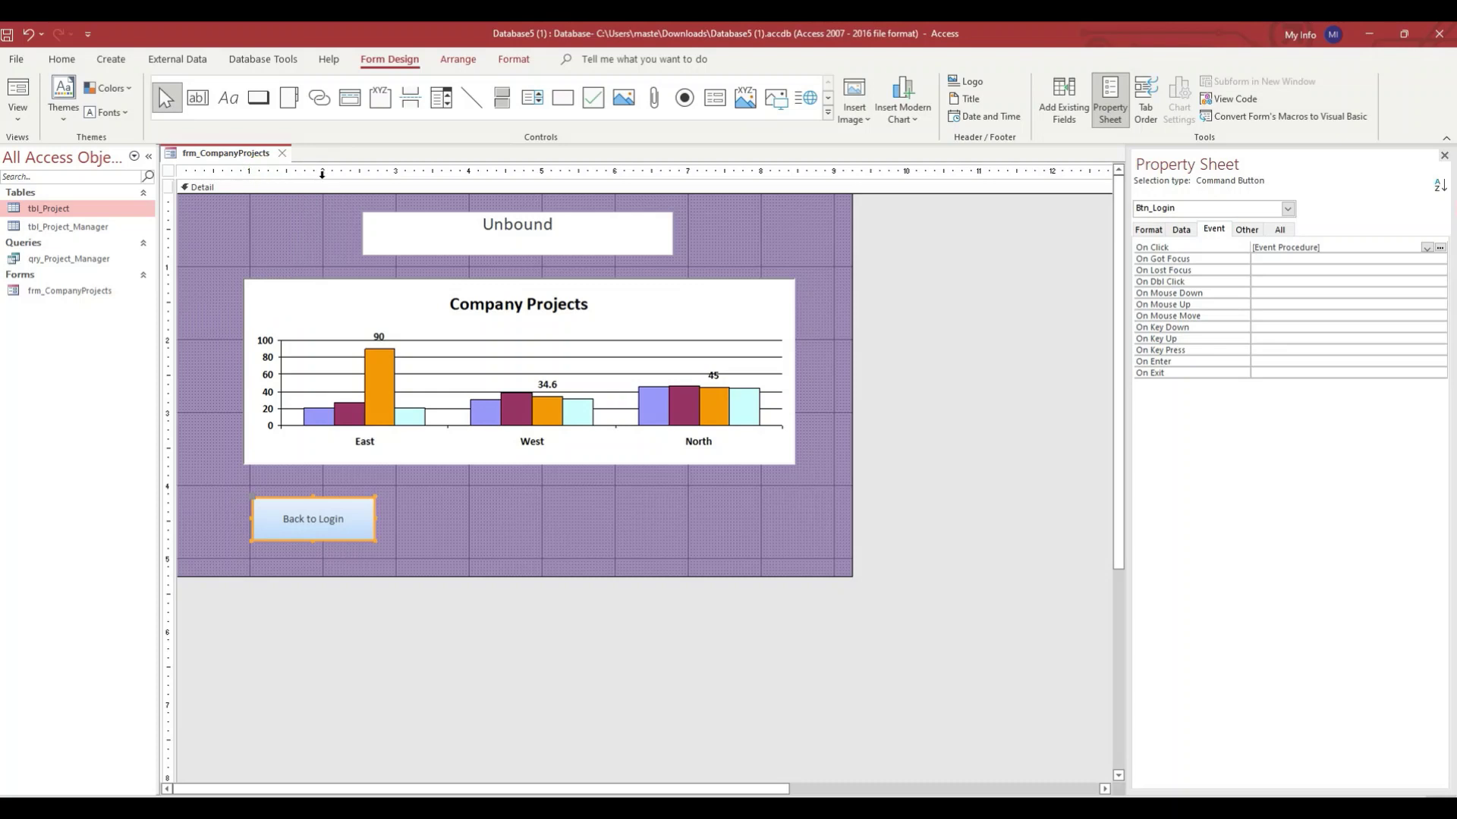
pyautogui.click(279, 155)
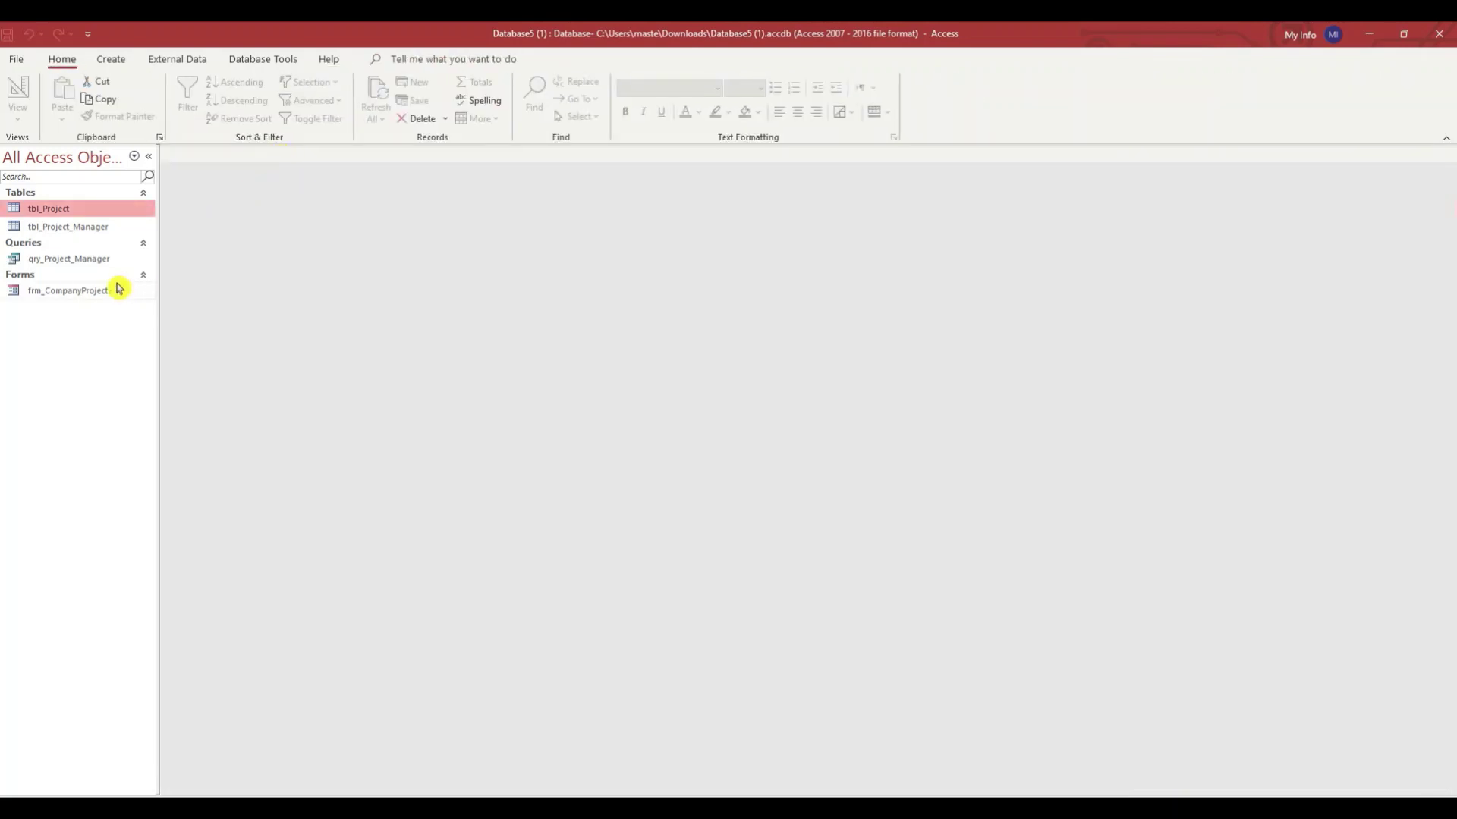
# - Create a blank form in Design view with a purple Detail background and widen it to about 7 inches
pyautogui.click(114, 61)
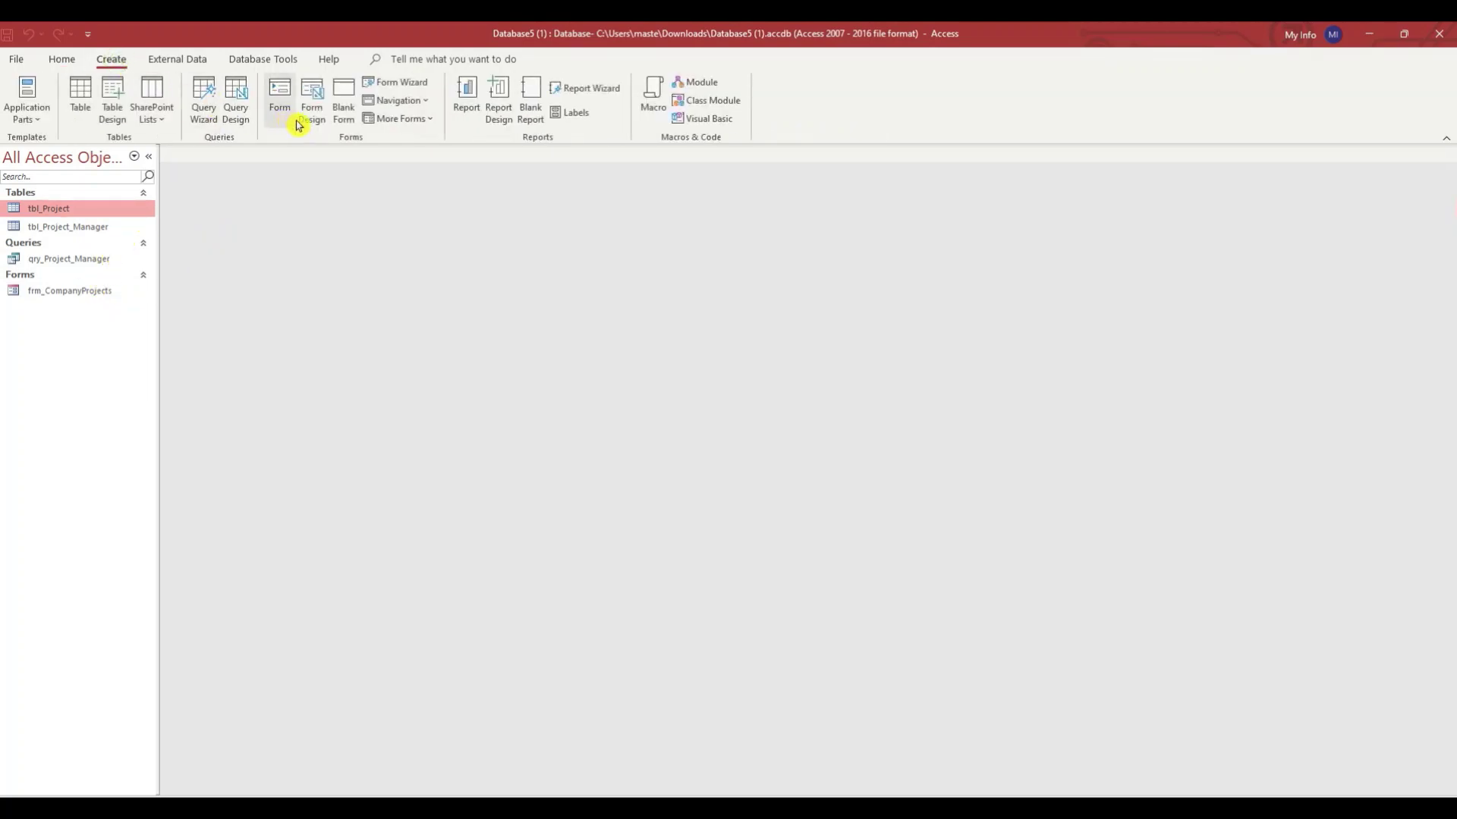
pyautogui.click(311, 114)
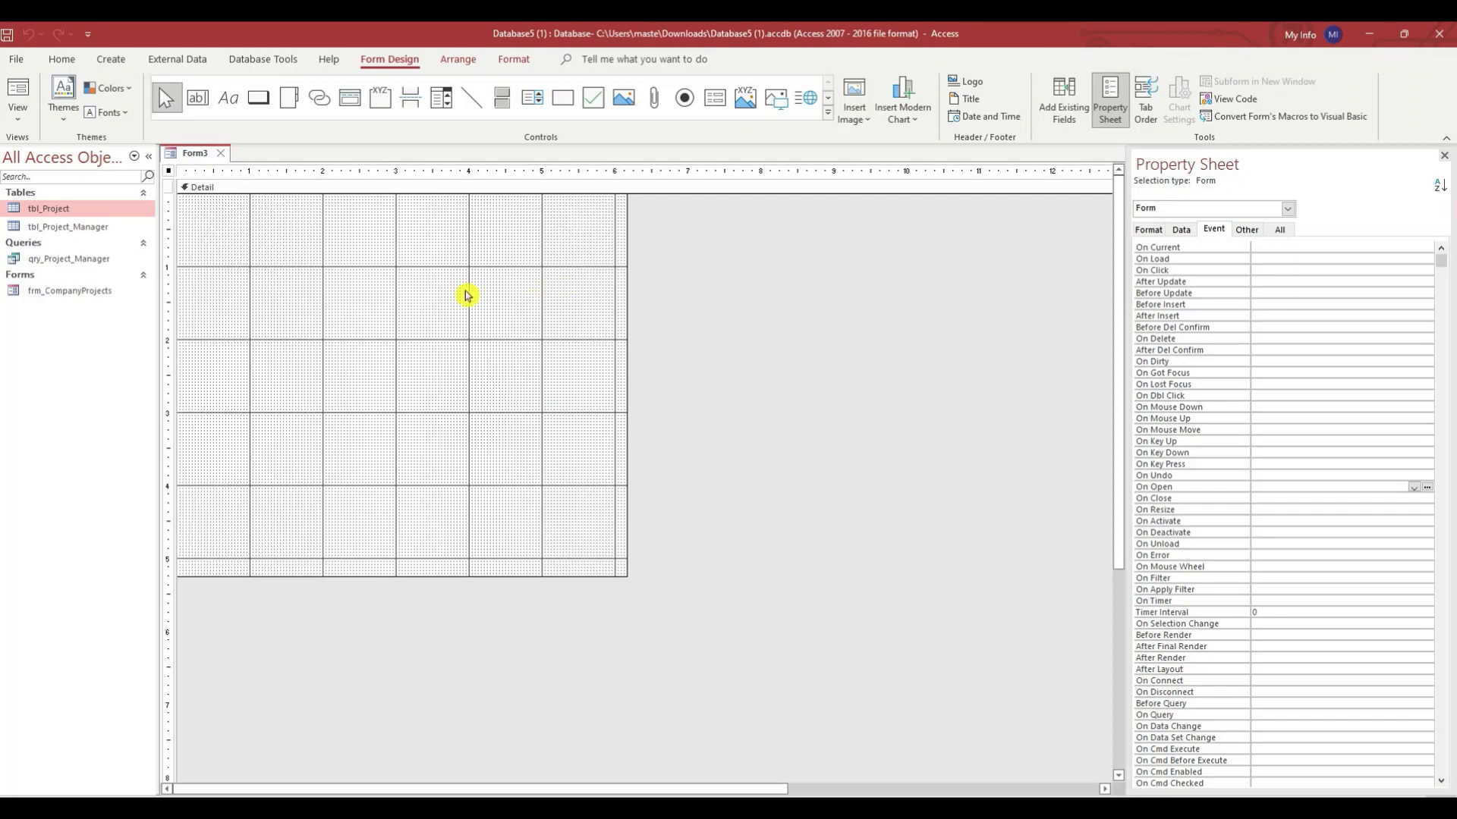
pyautogui.rightClick(582, 257)
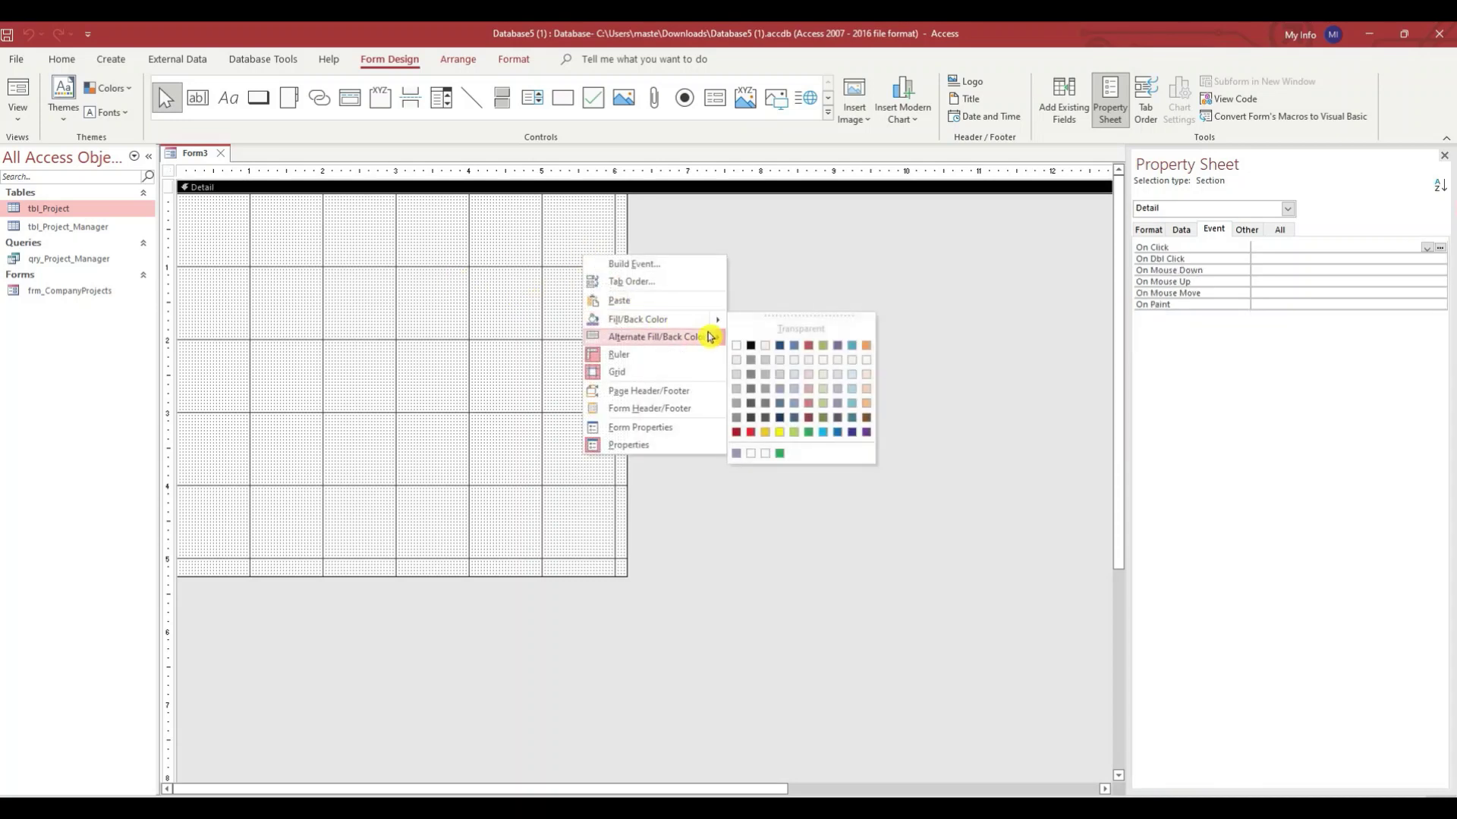
pyautogui.click(675, 319)
pyautogui.moveTo(625, 311); pyautogui.dragTo(688, 315)
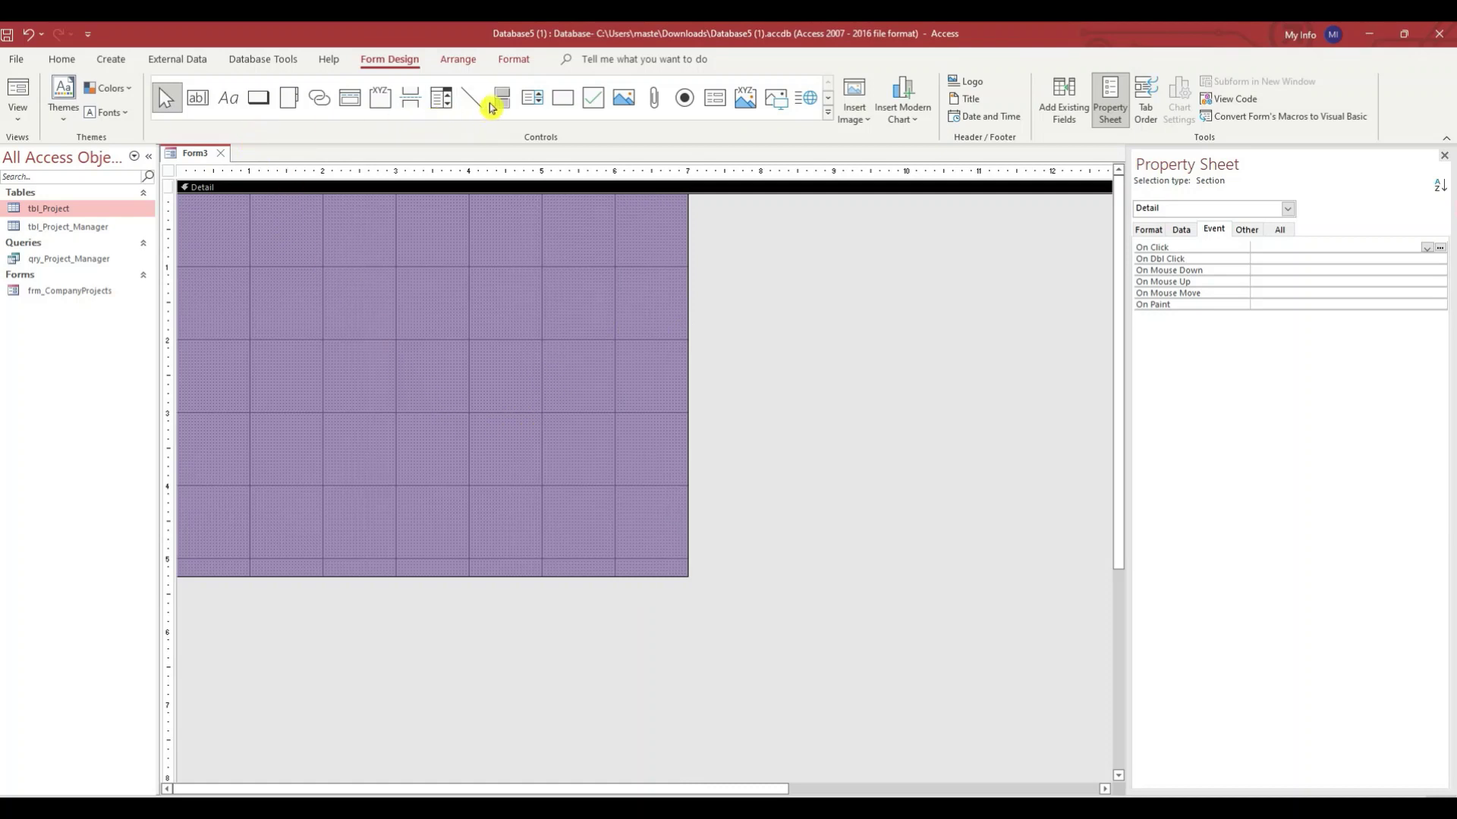
# - Draw a combo box about 3.2 inches wide in the upper part of the form and shift it right to about 2.4 inches
pyautogui.click(442, 101)
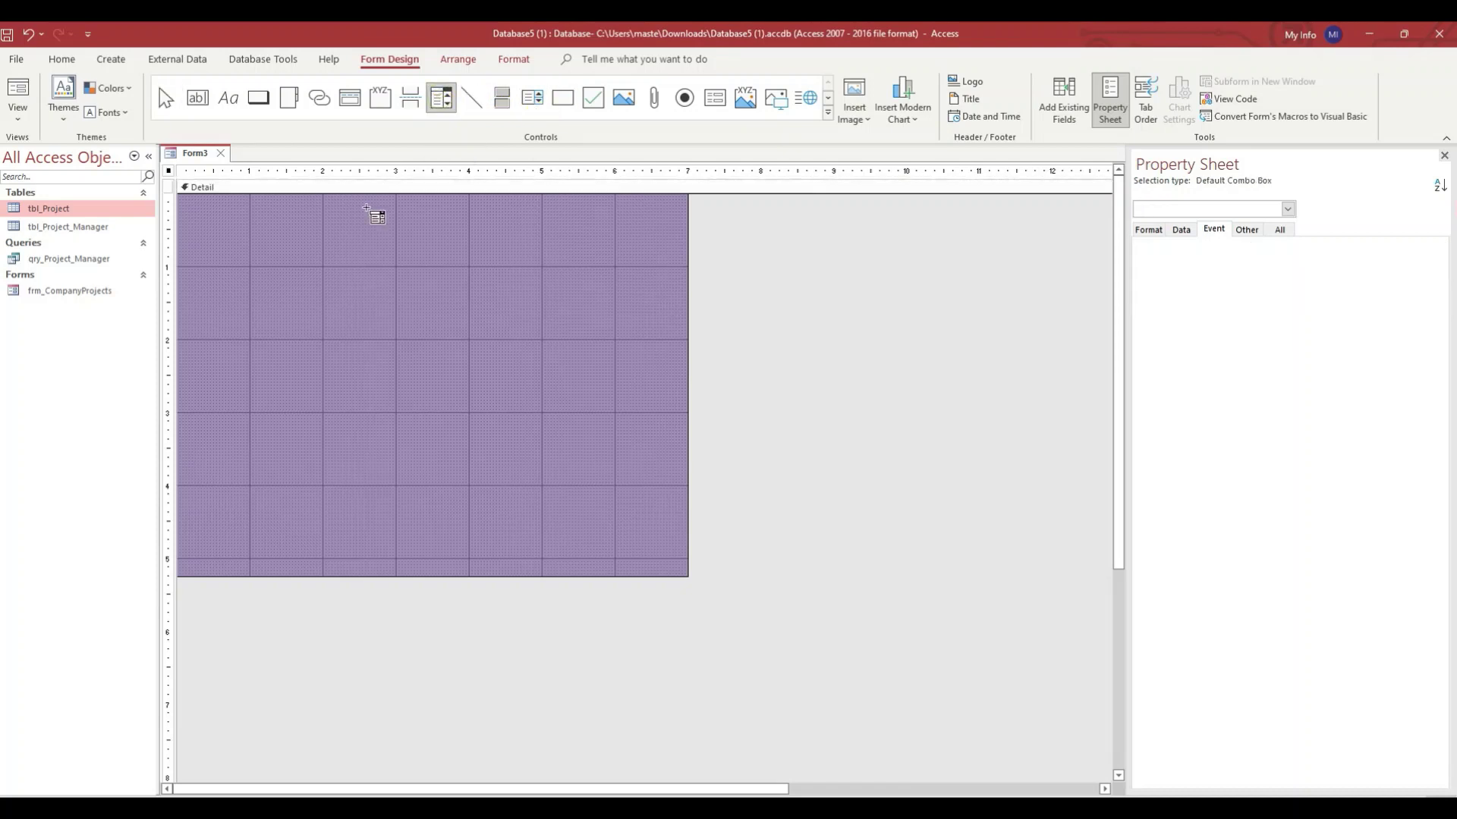
pyautogui.moveTo(302, 269); pyautogui.dragTo(564, 310)
pyautogui.click(312, 273)
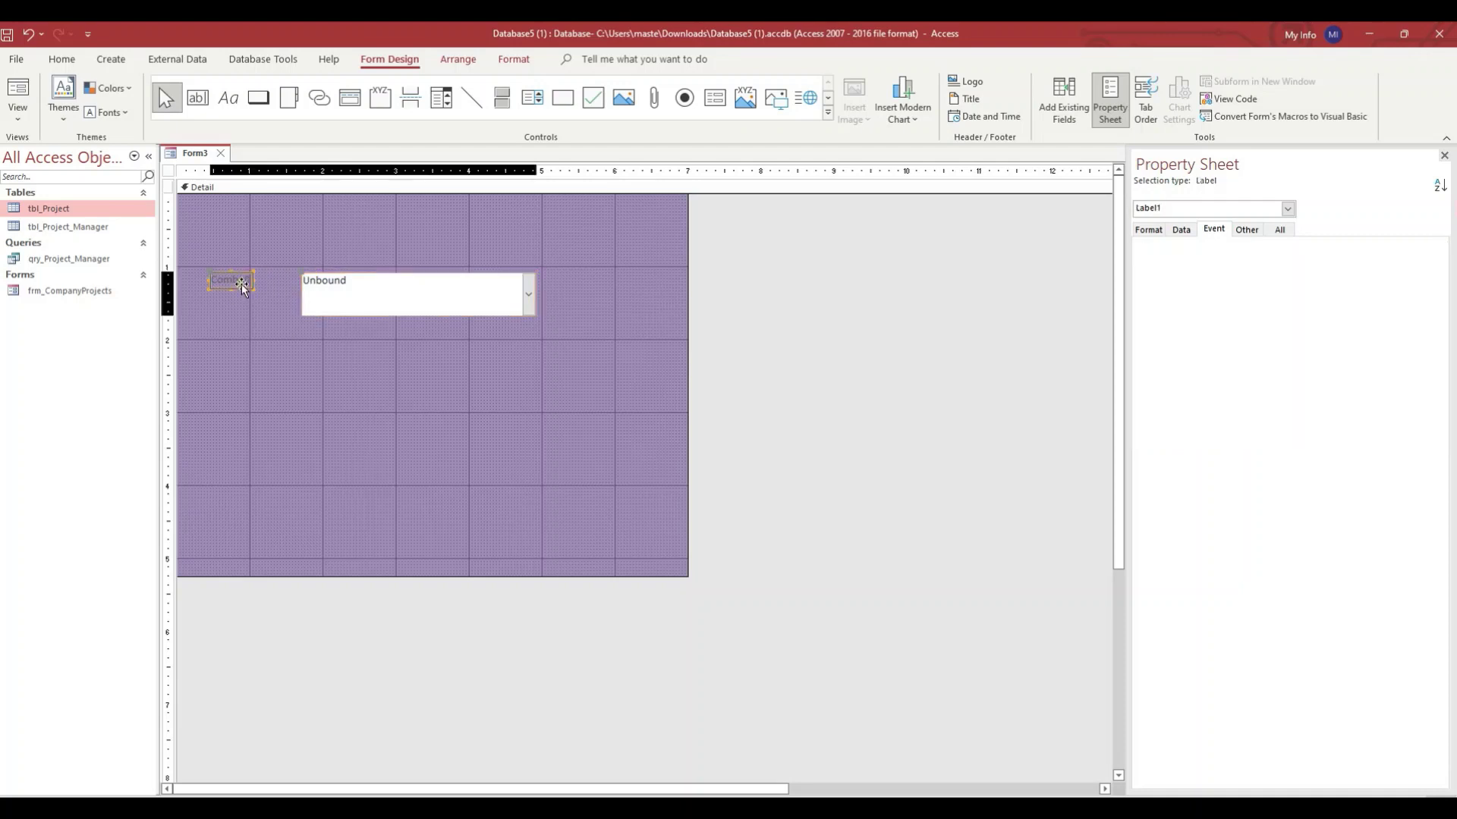
pyautogui.moveTo(311, 273); pyautogui.dragTo(359, 273)
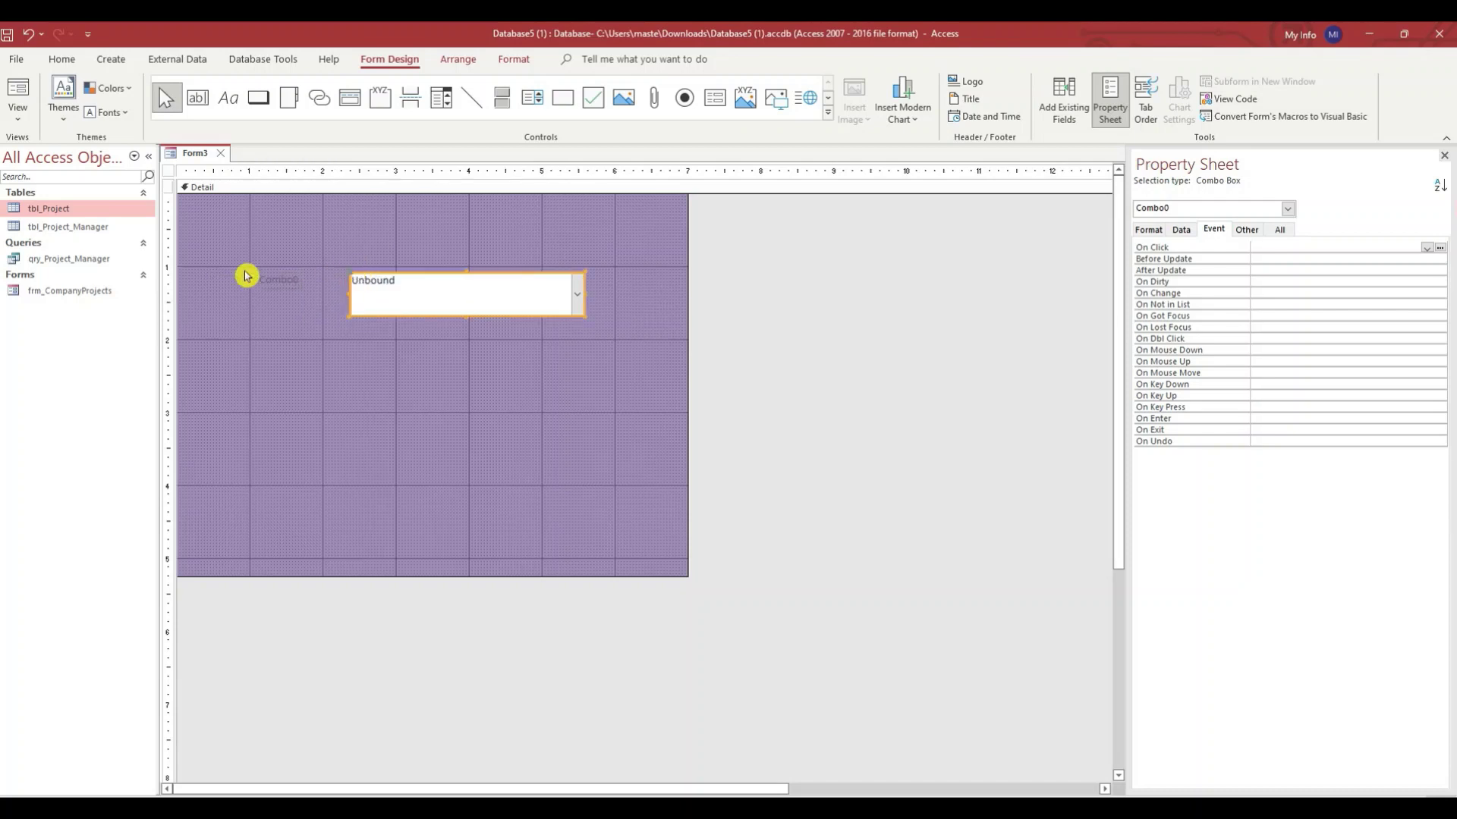
# - Widen the combo box's label leftward and format its text in white at font size 16
pyautogui.click(267, 279)
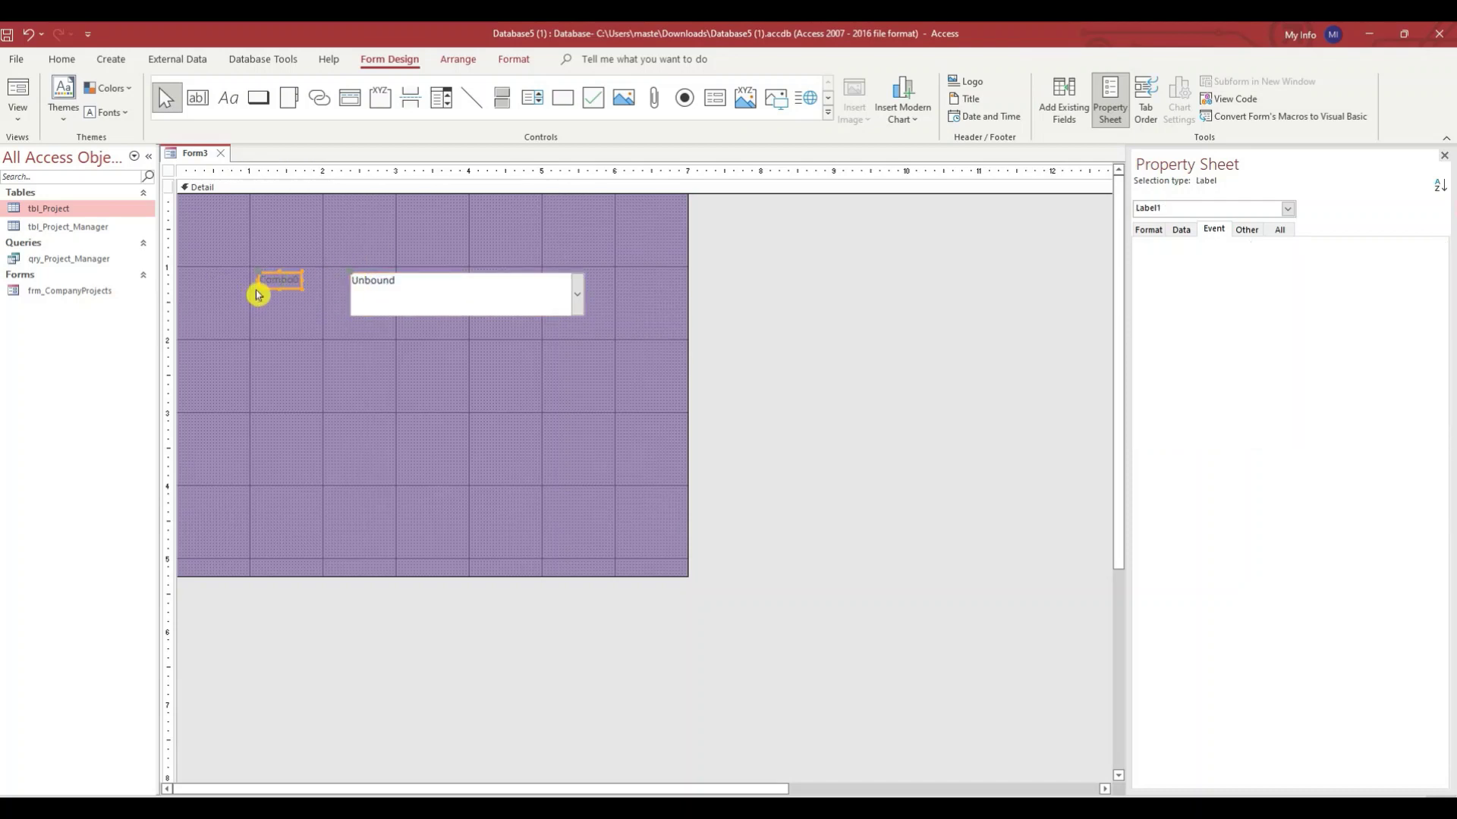
pyautogui.moveTo(260, 281); pyautogui.dragTo(212, 282)
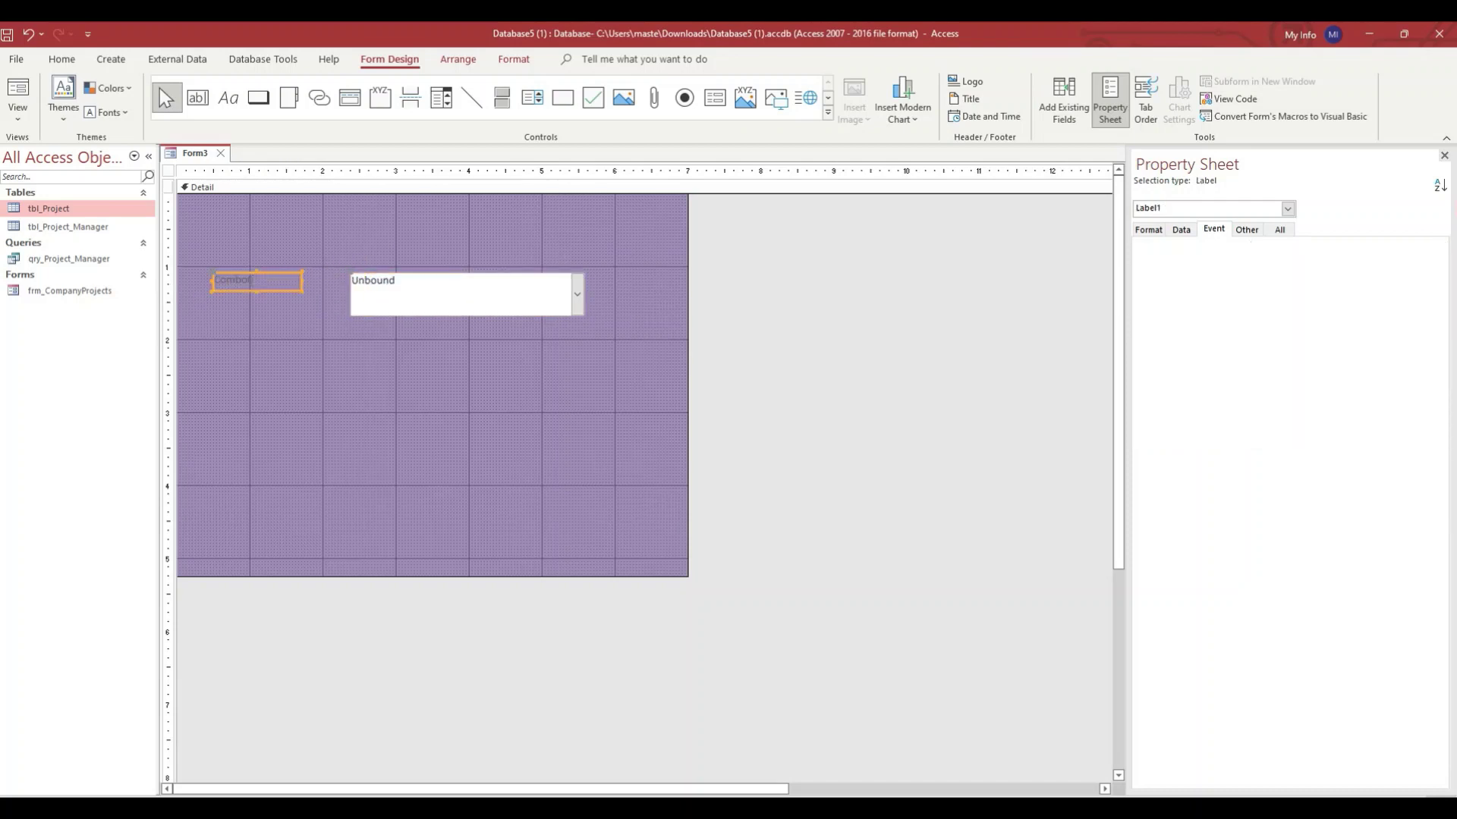
pyautogui.doubleClick(285, 280)
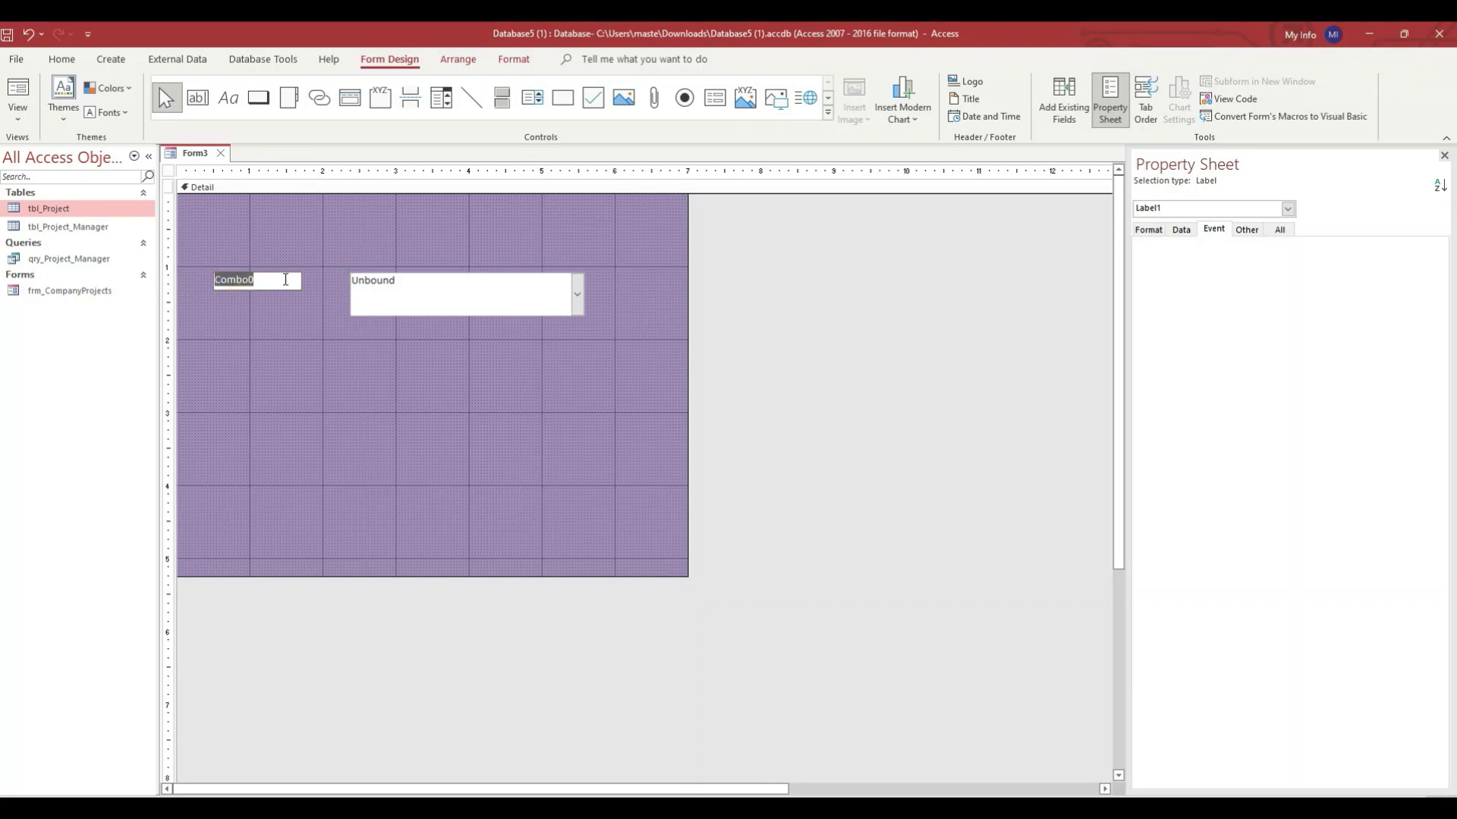
pyautogui.click(261, 299)
pyautogui.click(258, 289)
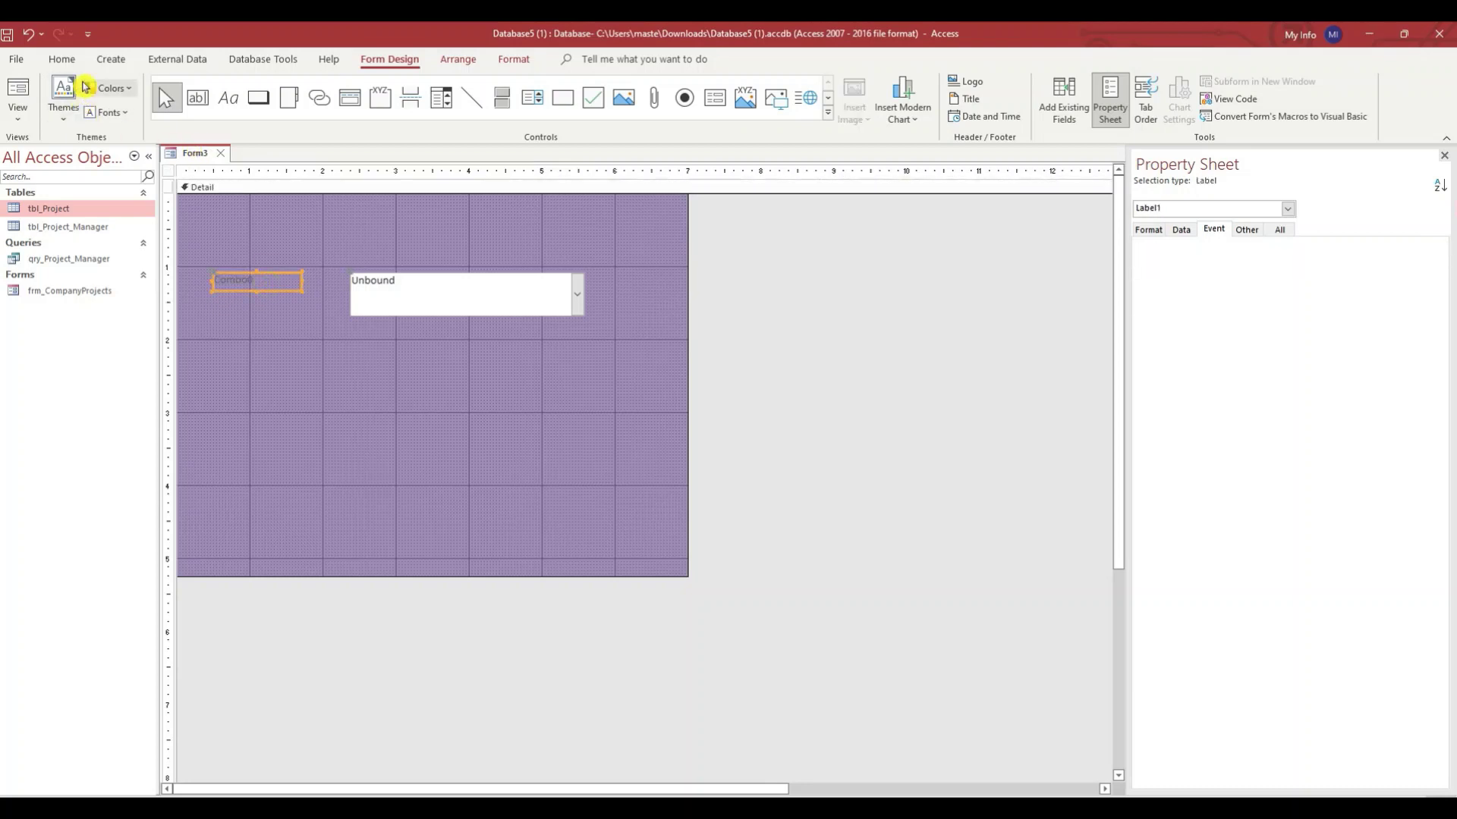
pyautogui.click(62, 59)
pyautogui.click(684, 113)
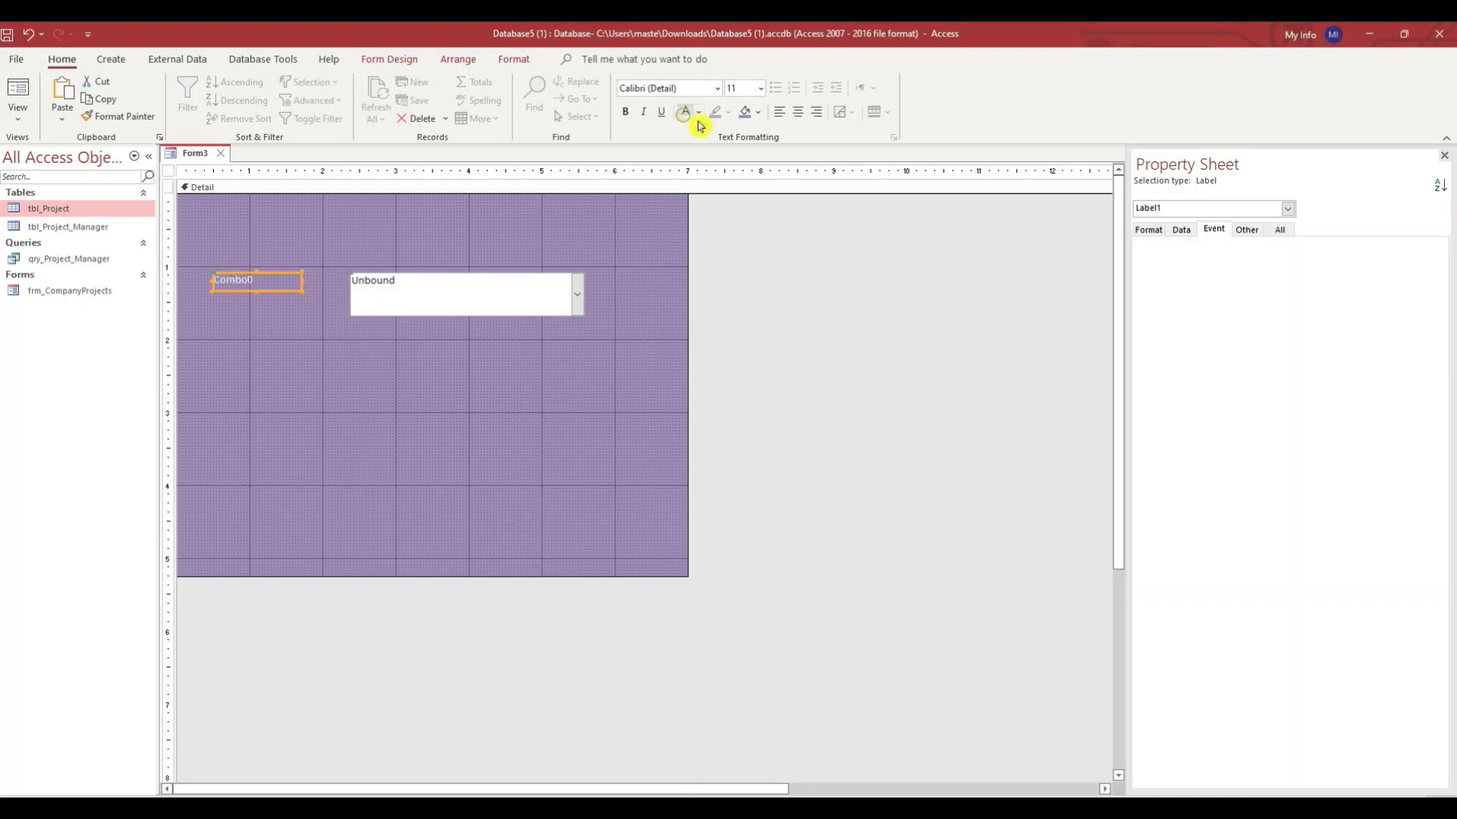
pyautogui.click(760, 88)
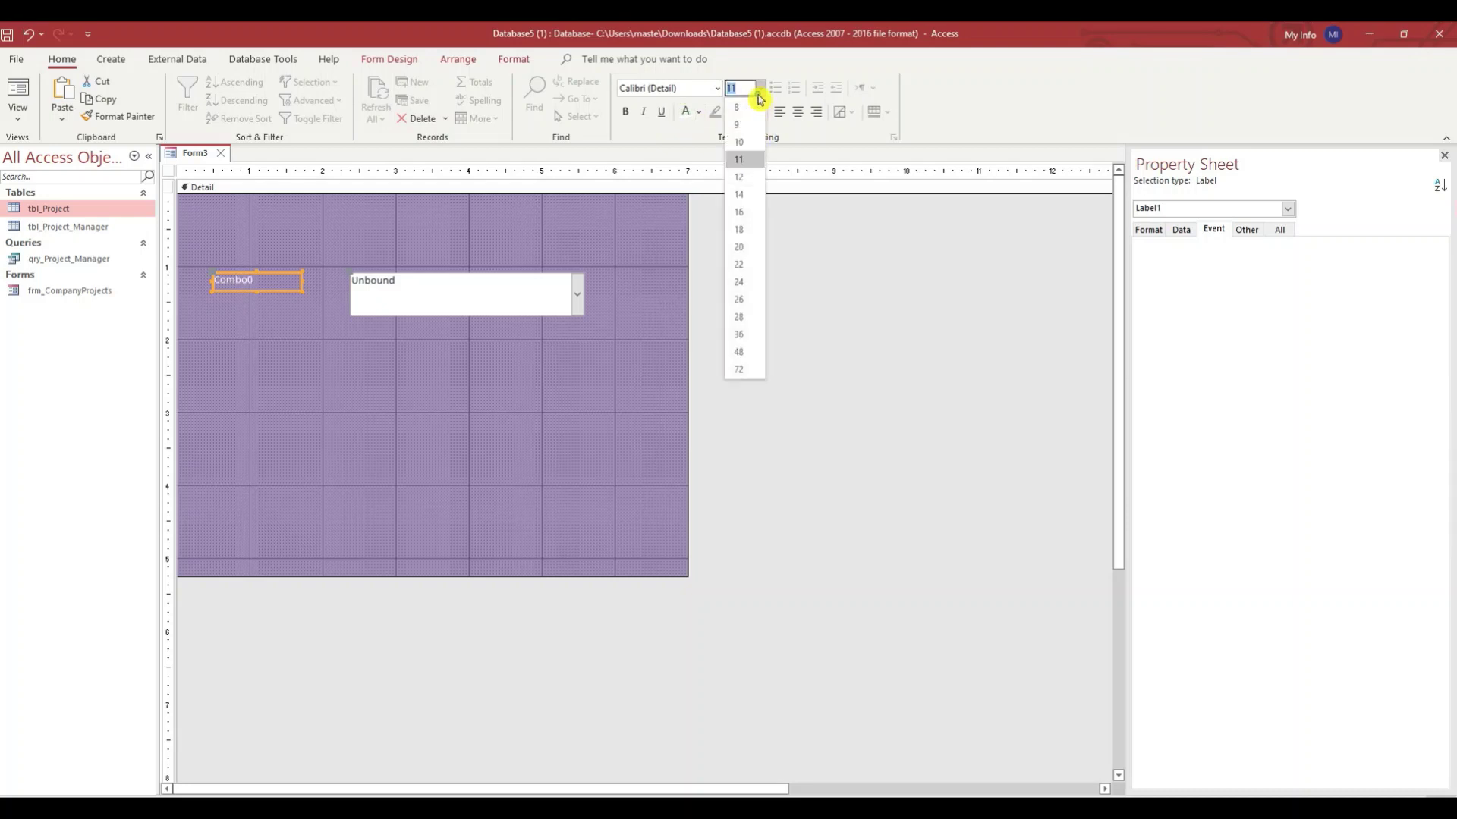
pyautogui.click(749, 211)
# - Change the combo box label's caption to "Select the Project Manager"
pyautogui.doubleClick(283, 284)
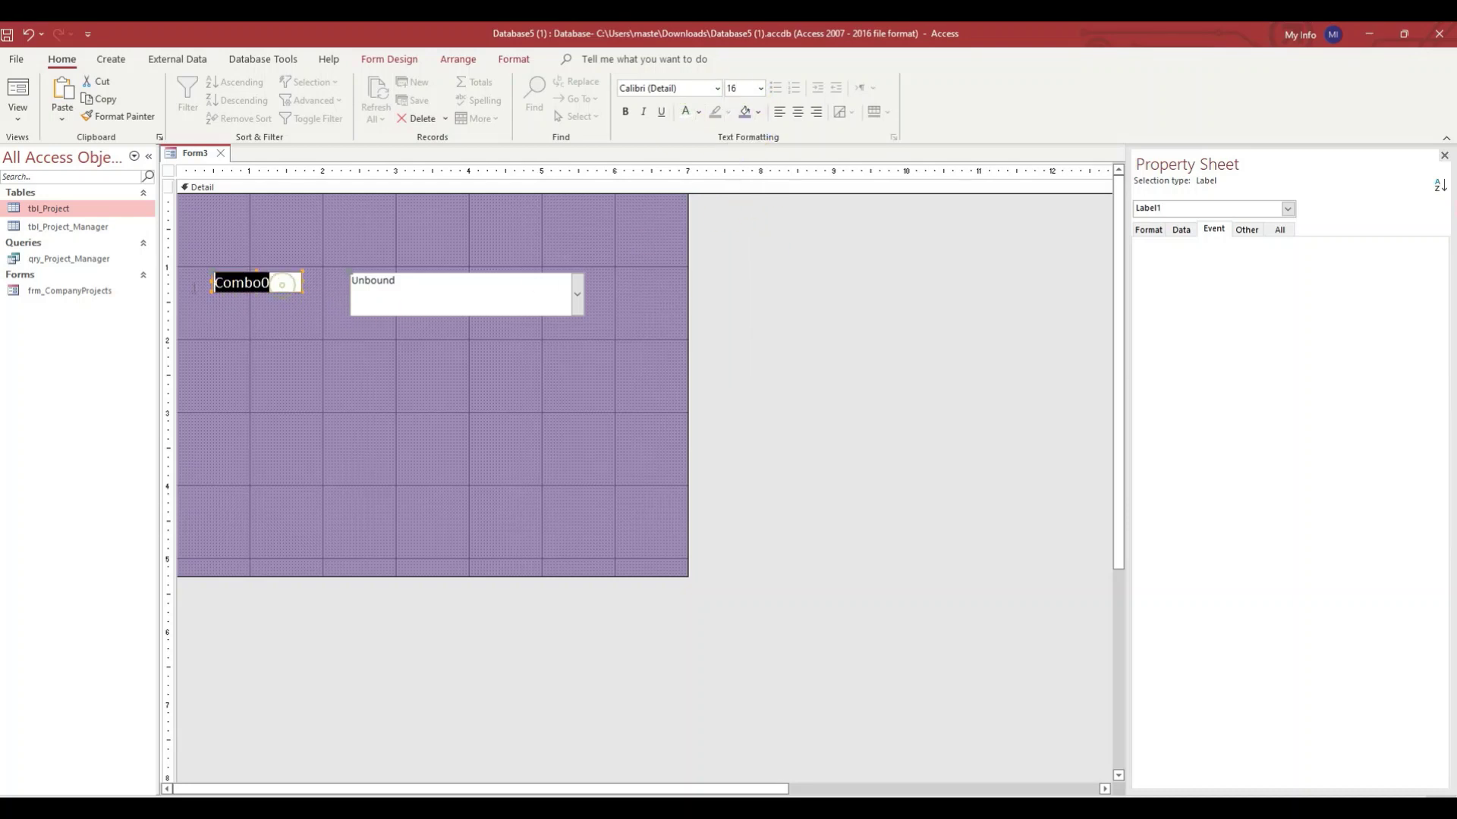
pyautogui.write('Select the Pr')
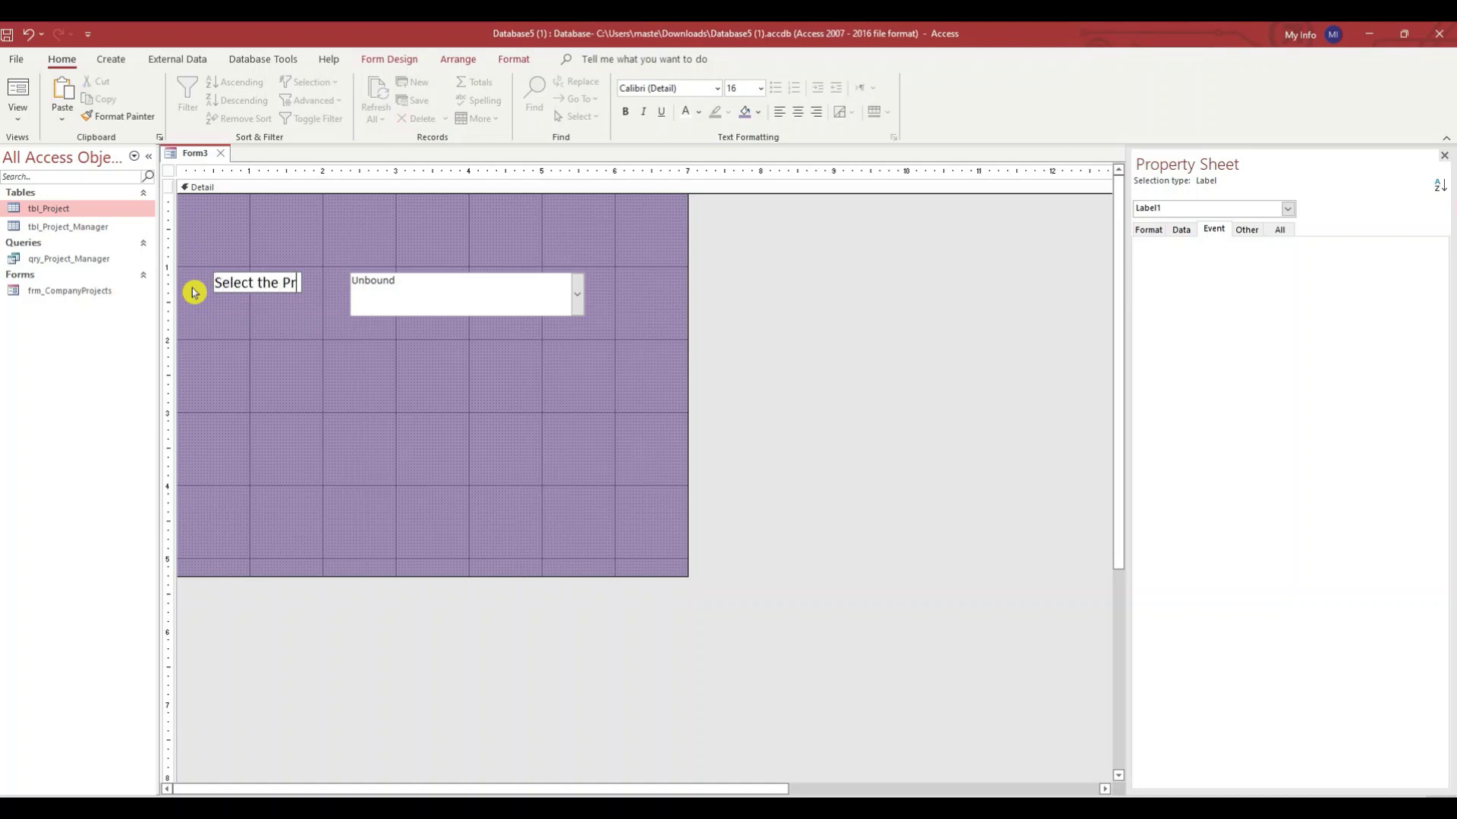
pyautogui.write('oject Manager')
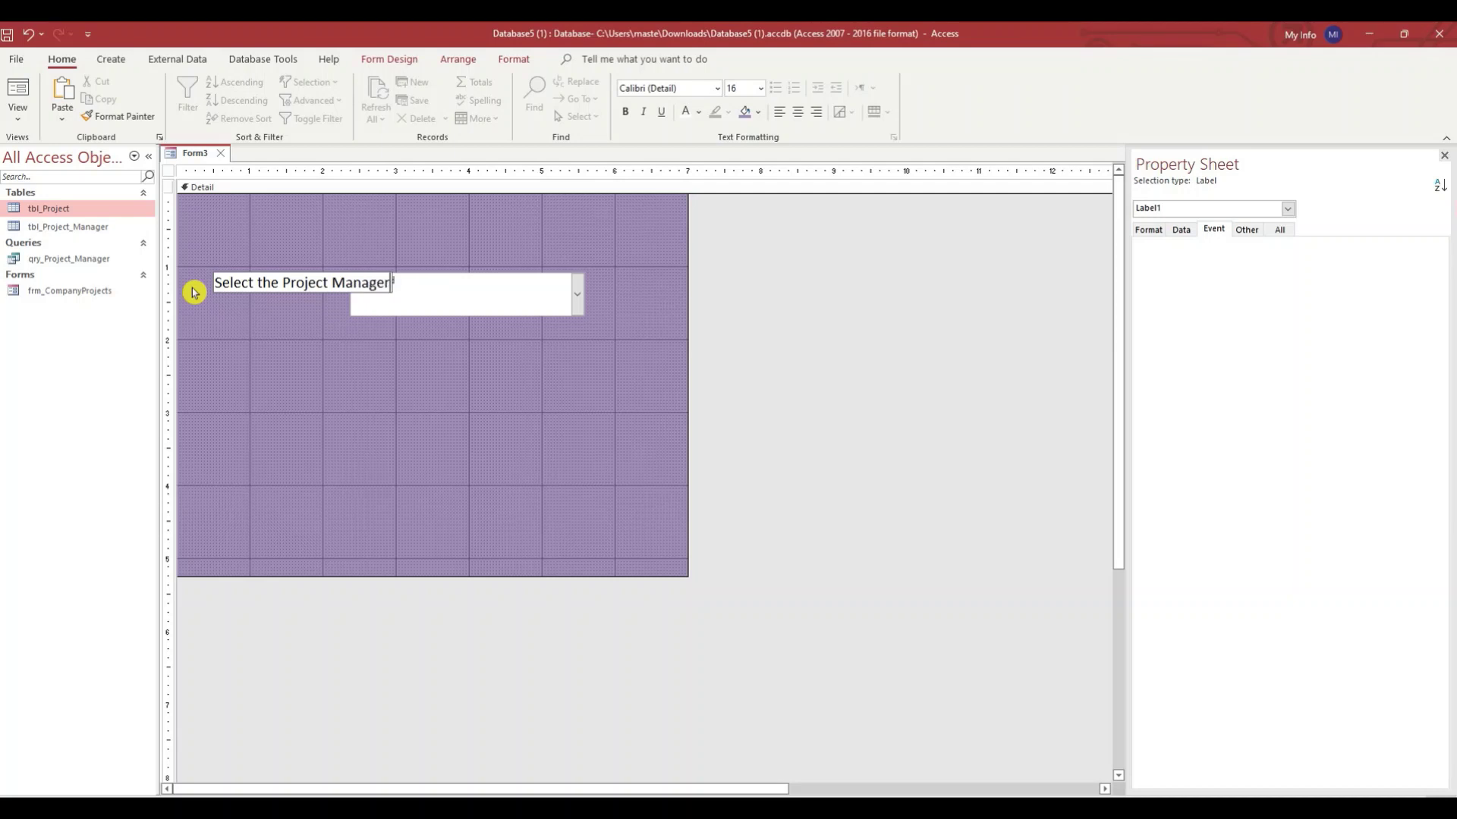
pyautogui.click(194, 292)
# - Move the label further left and the combo box further right so that they no longer overlap
pyautogui.click(235, 290)
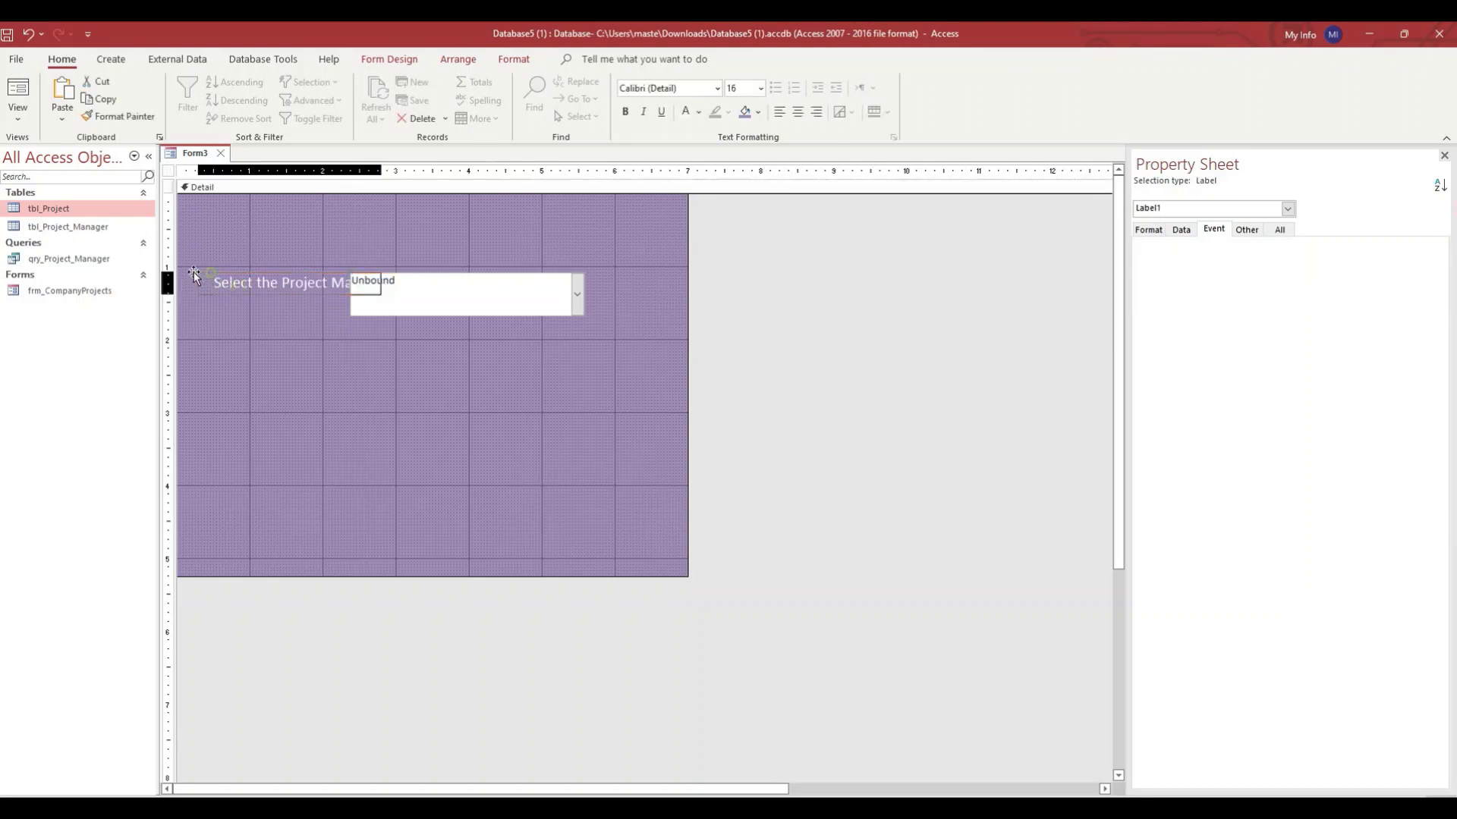
pyautogui.moveTo(193, 272); pyautogui.dragTo(173, 273)
pyautogui.click(416, 289)
pyautogui.moveTo(346, 271); pyautogui.dragTo(395, 274)
pyautogui.click(475, 327)
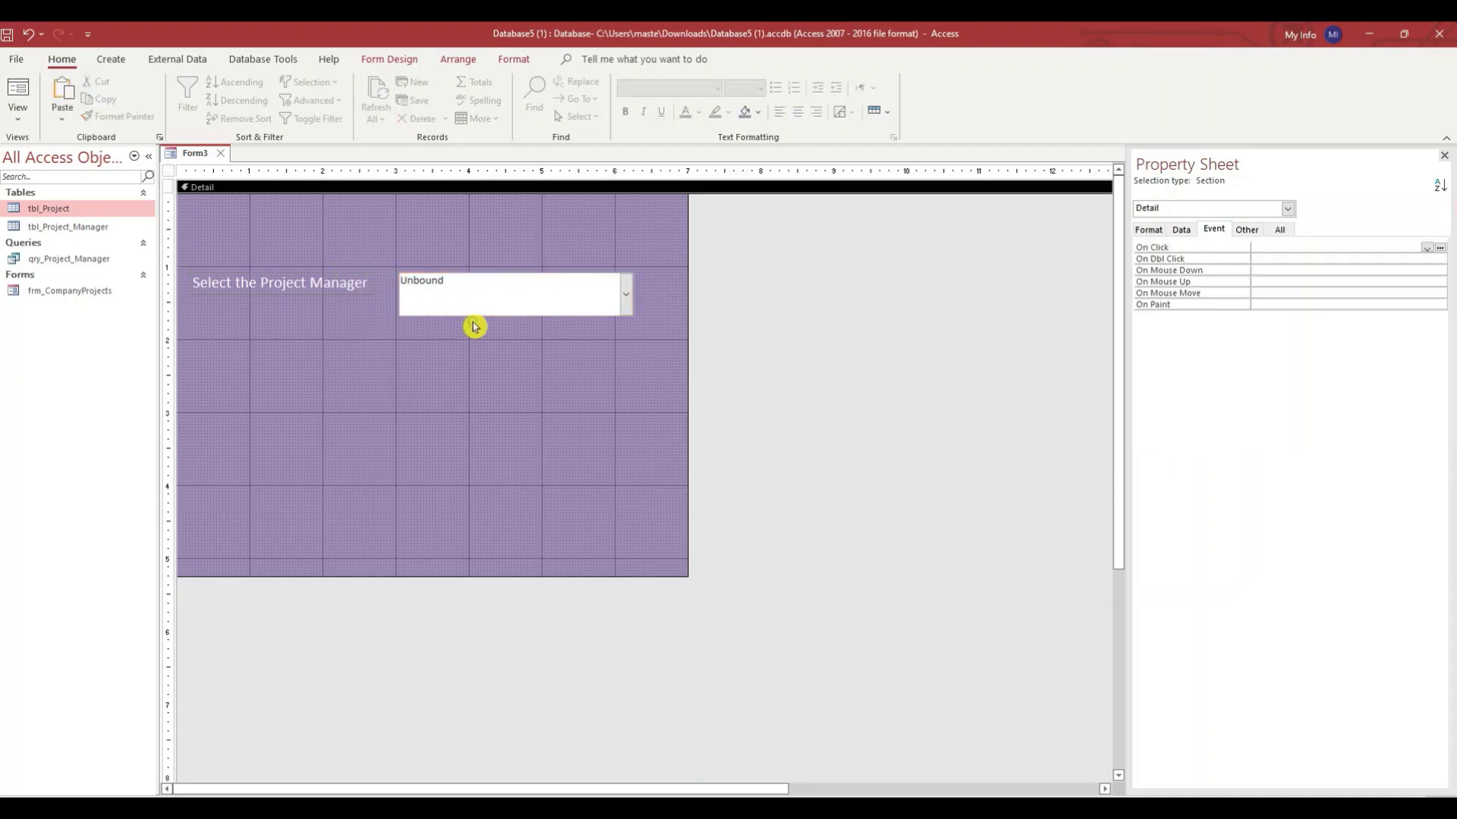
# - Set the combo box's font size to 16 and reduce its height to about 0.42 inches
pyautogui.click(459, 283)
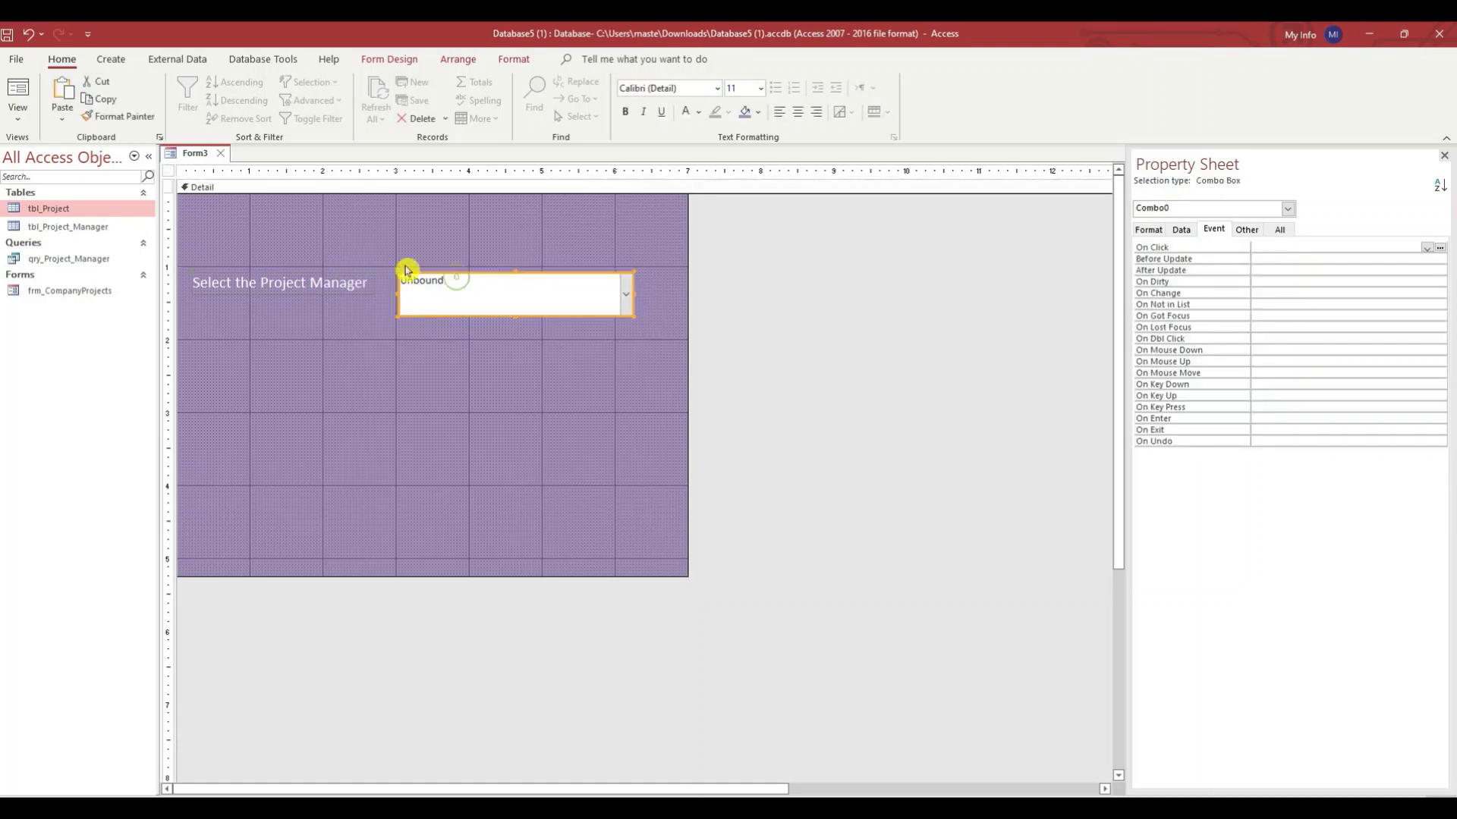
pyautogui.click(760, 88)
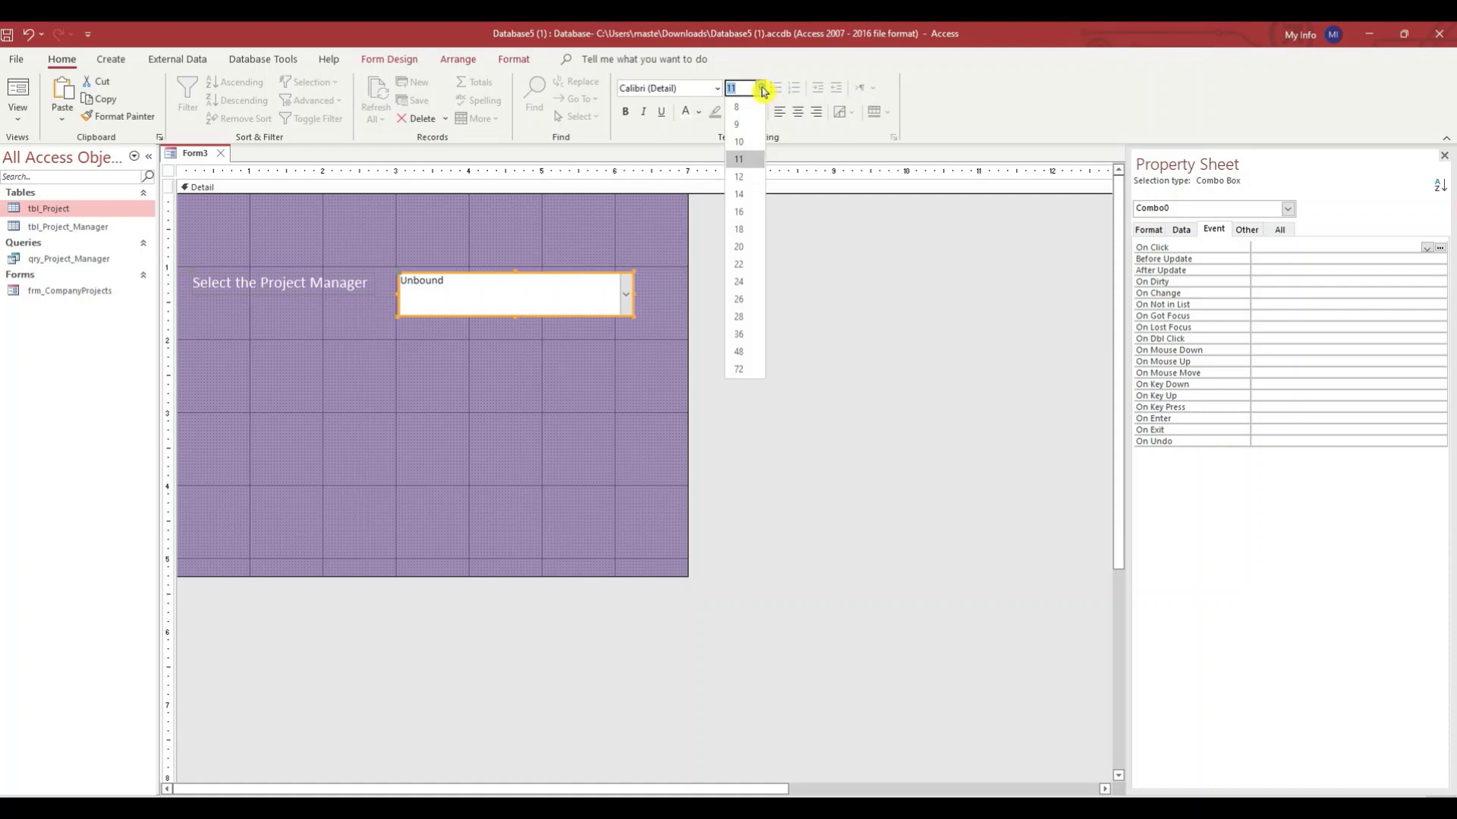
pyautogui.click(748, 212)
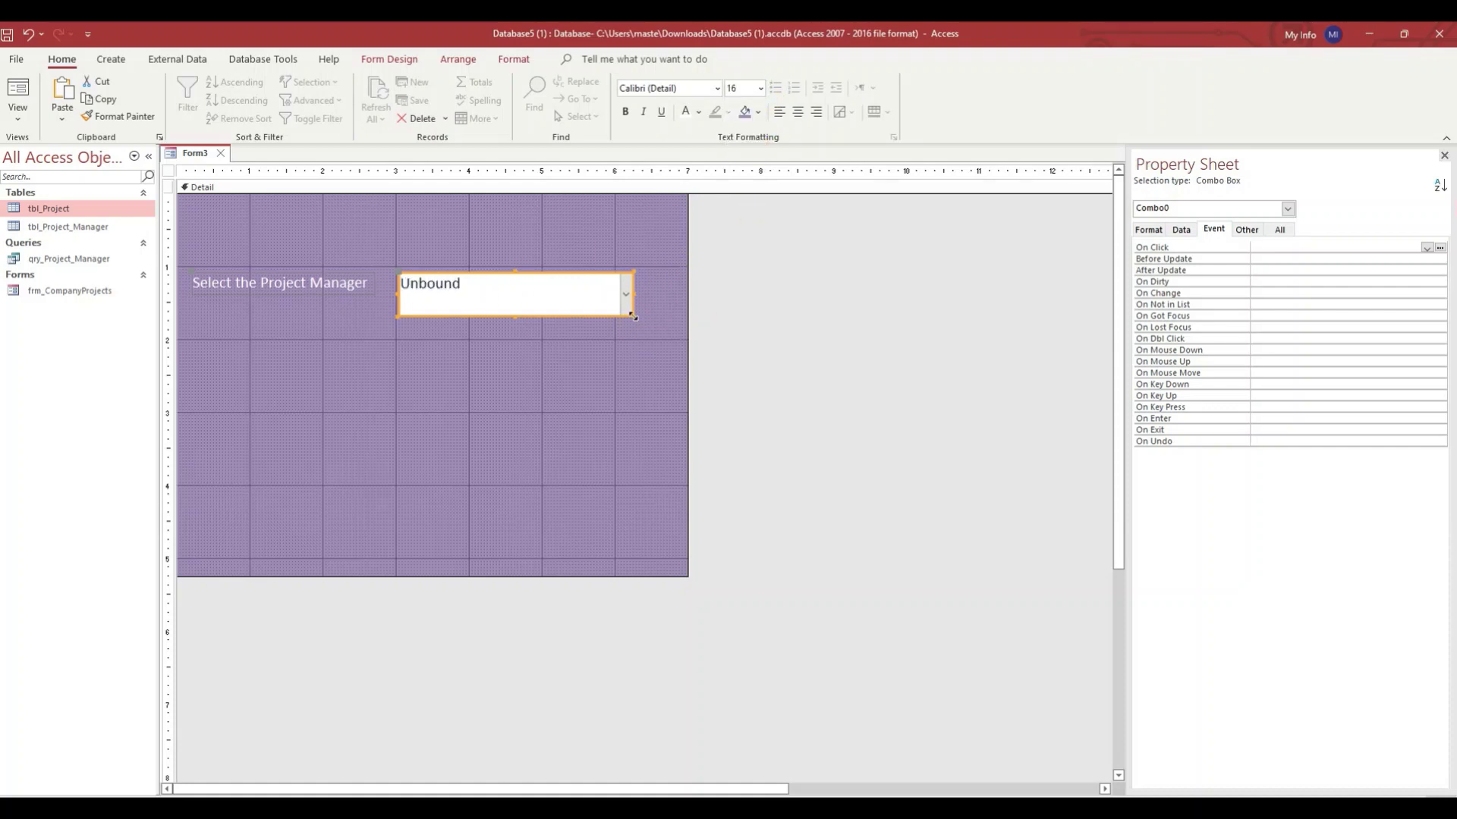
pyautogui.moveTo(634, 317); pyautogui.dragTo(640, 311)
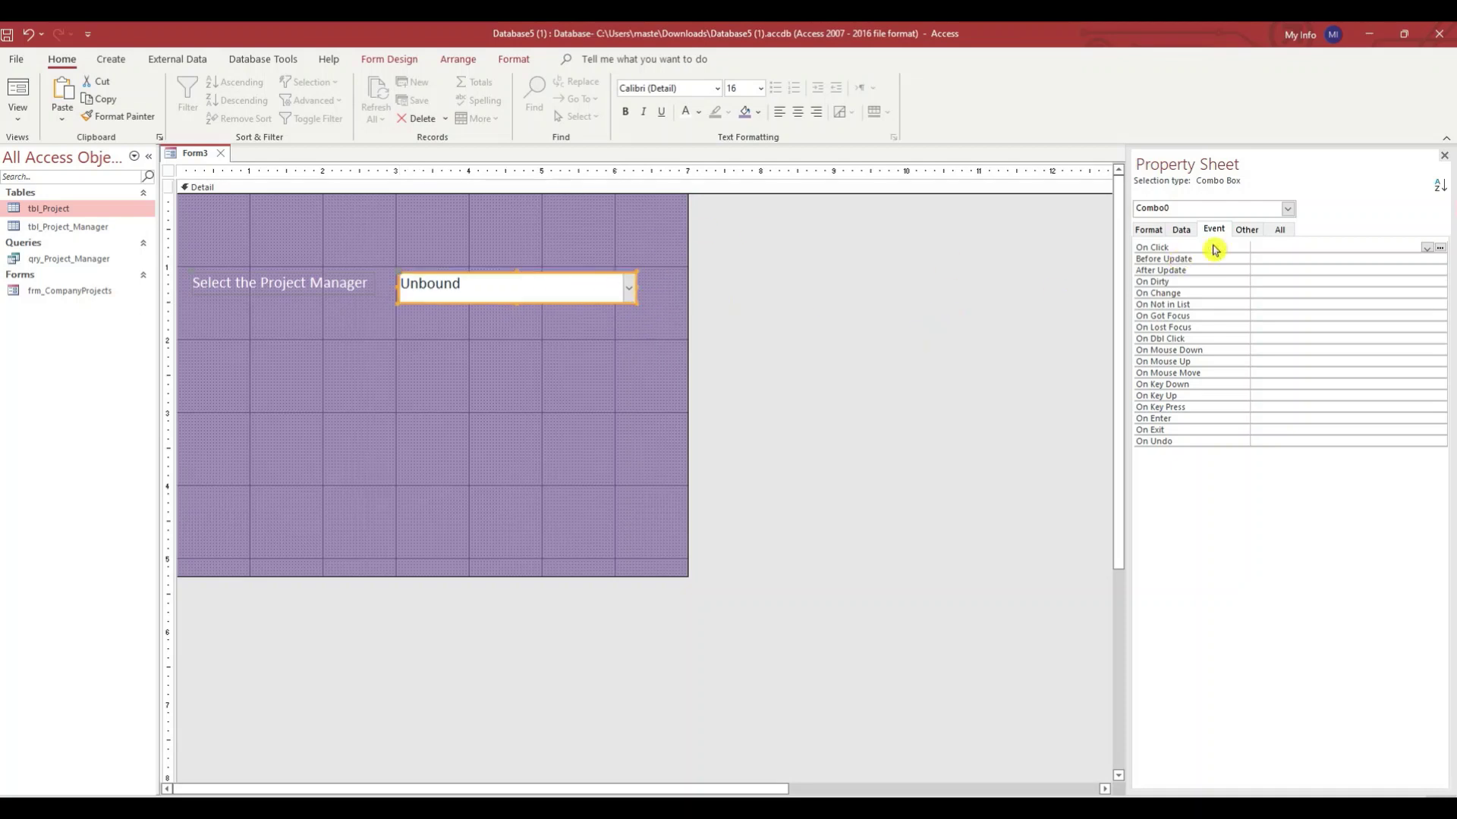
# - Name the combo box ProjectManagerCombobox, correcting the spelling of "Project" in the name
pyautogui.click(1284, 231)
pyautogui.click(1297, 245)
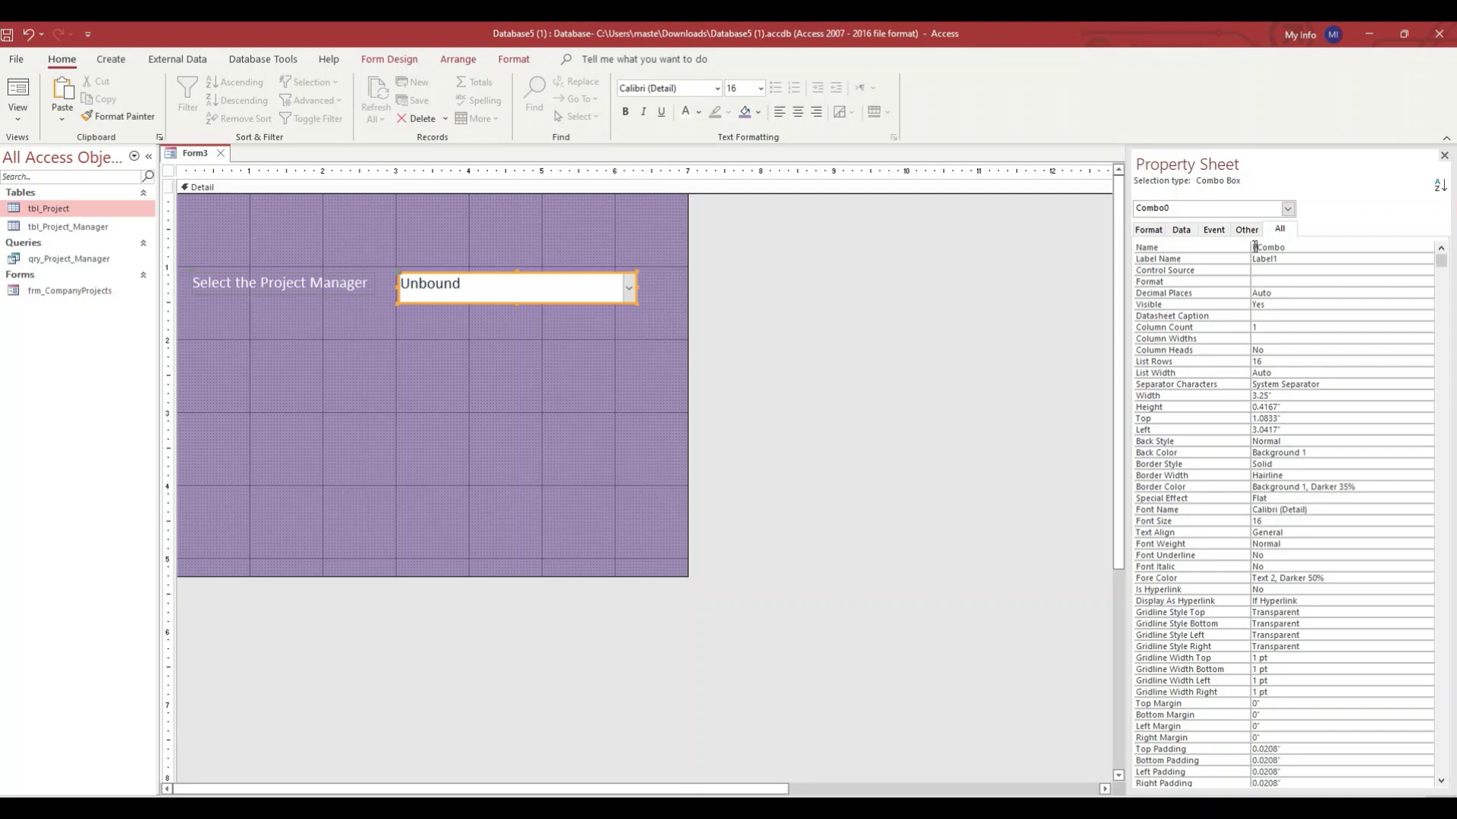
pyautogui.write('ProjectManager')
pyautogui.click(1339, 220)
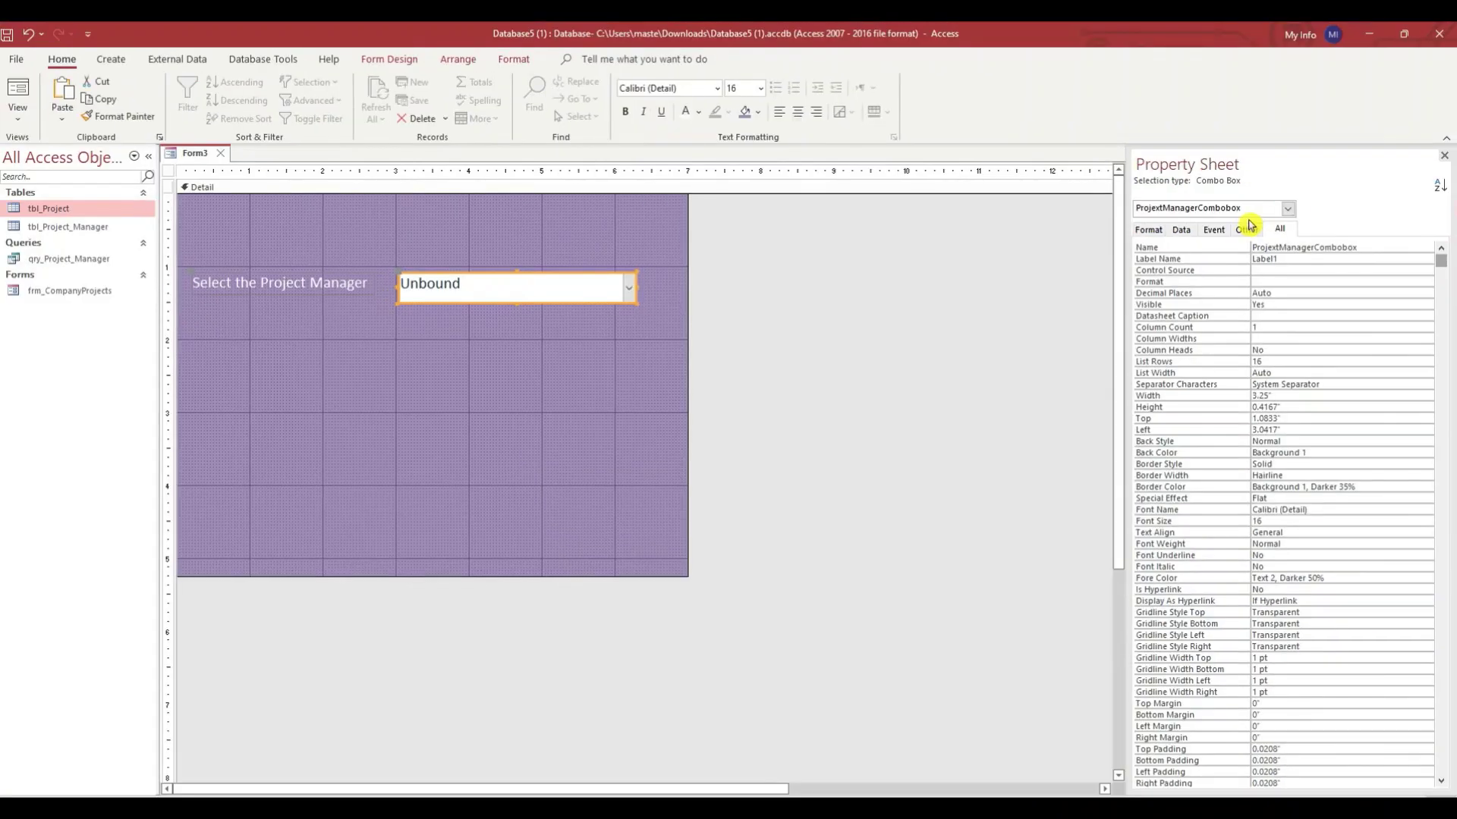
pyautogui.click(1276, 247)
pyautogui.press('BackSpace')
pyautogui.write('cc')
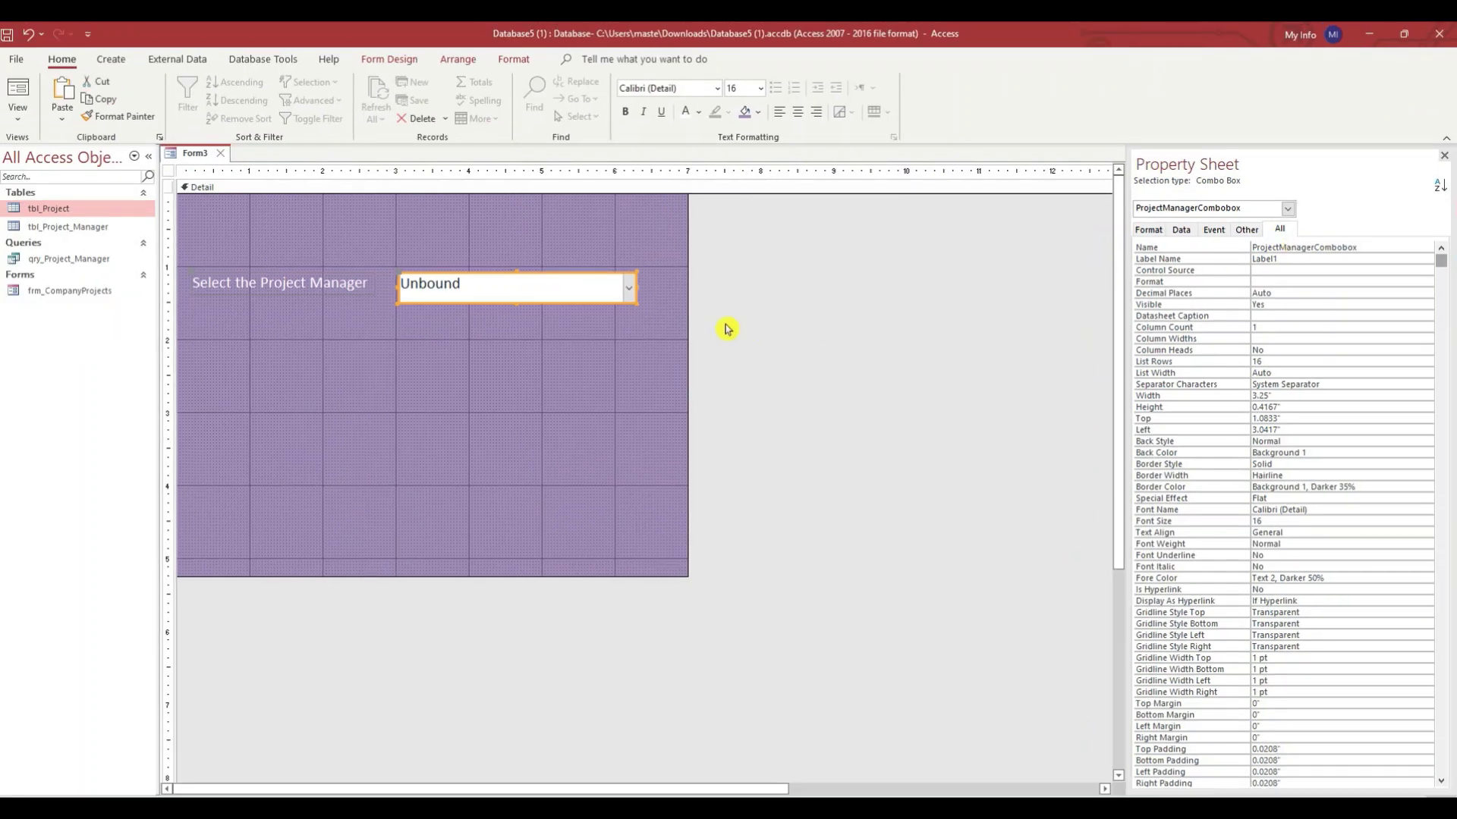
pyautogui.click(566, 358)
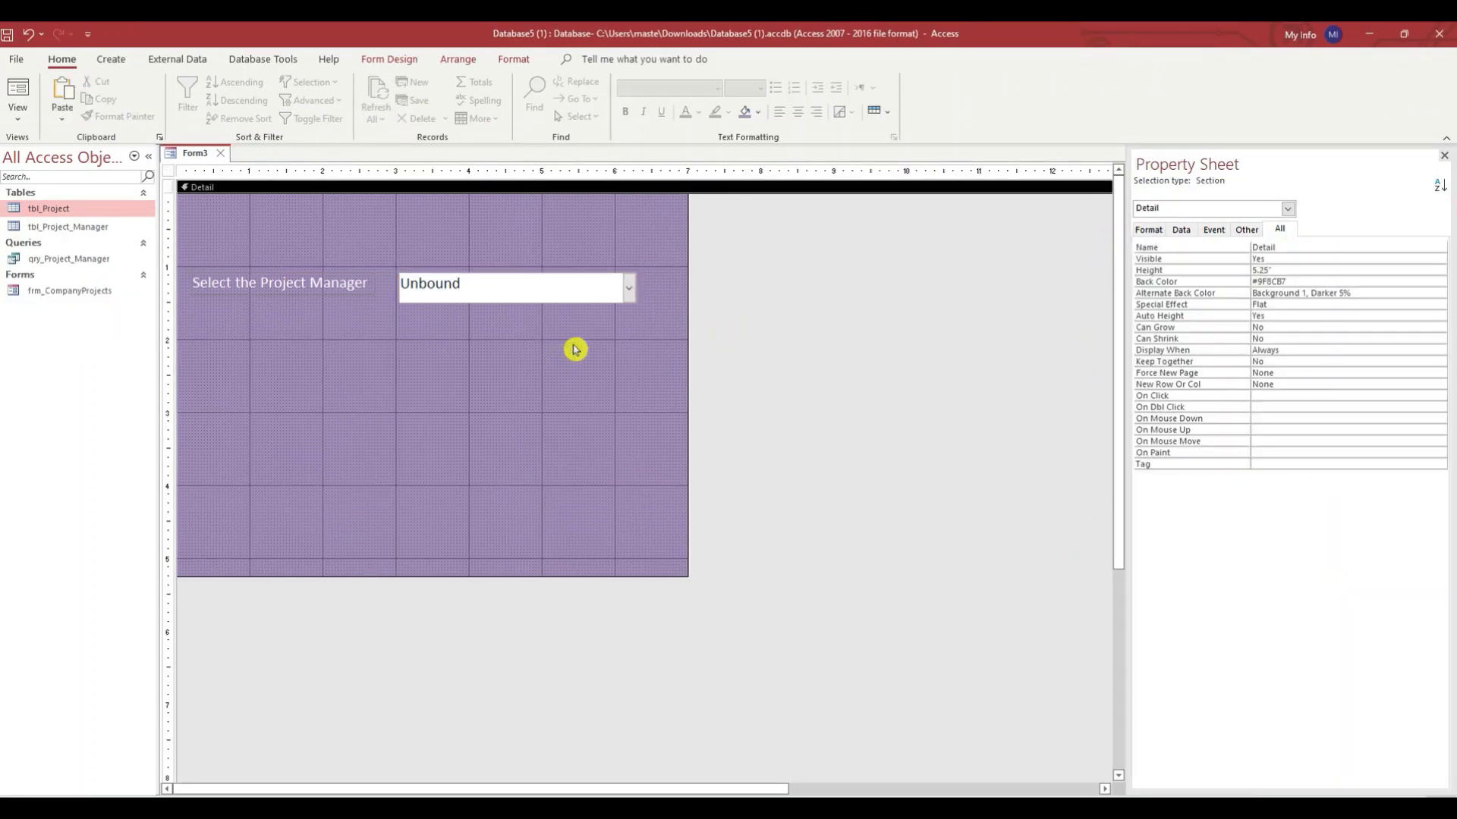
# - Set the Row Source of ProjectManagerCombobox to the table tbl_Project_Manager
pyautogui.click(558, 285)
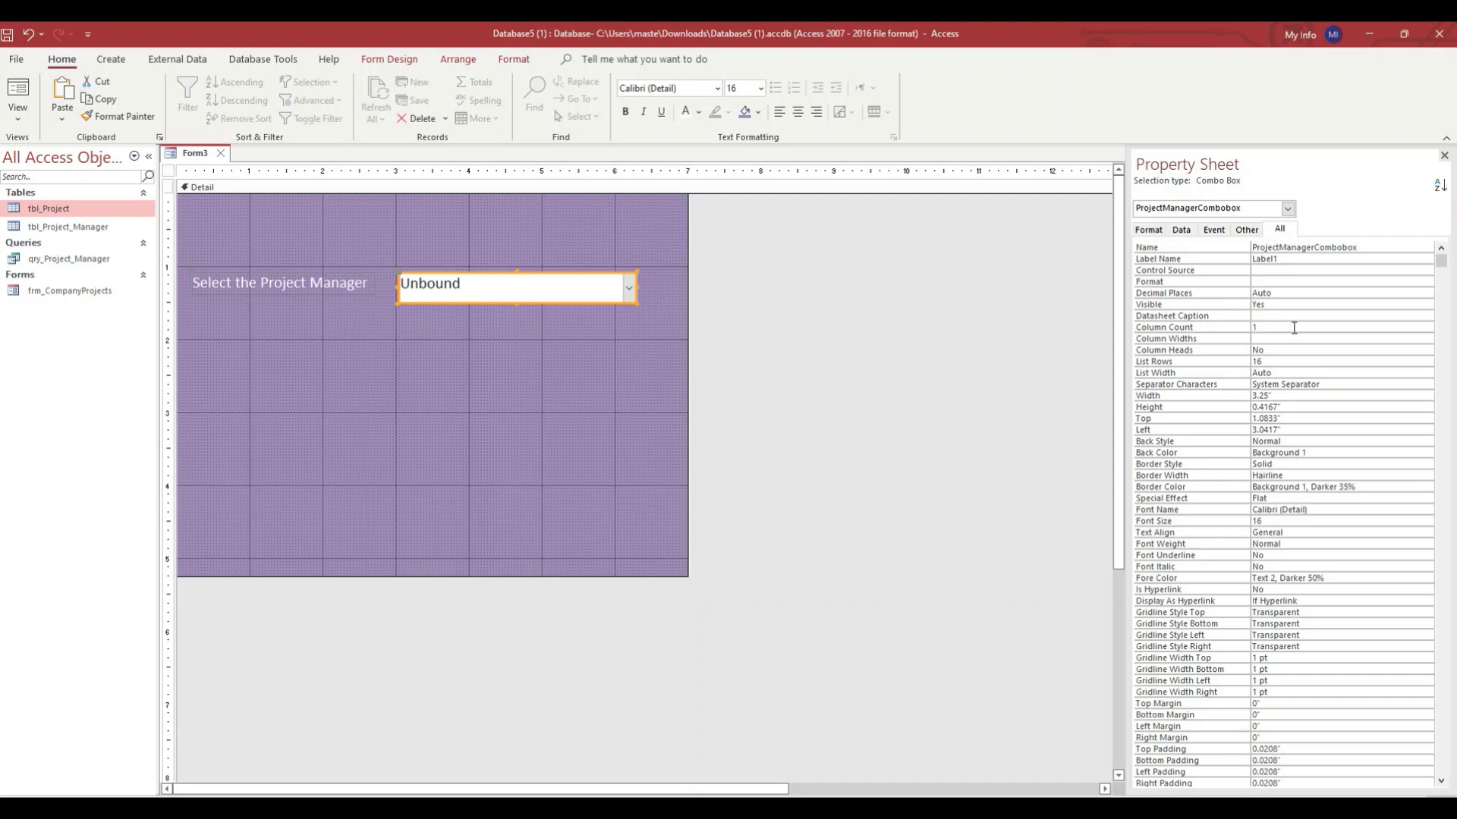
pyautogui.click(1181, 233)
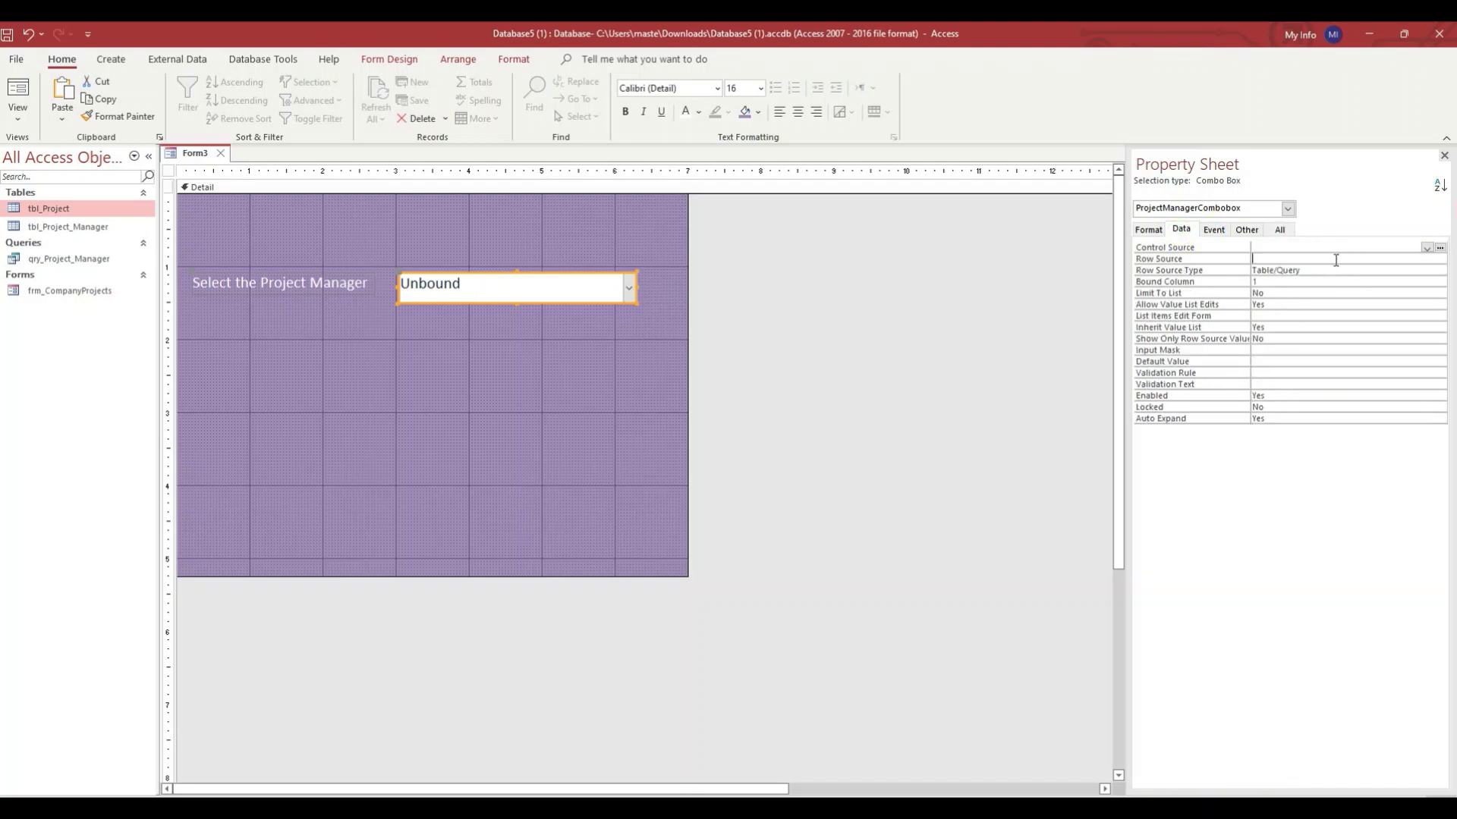
pyautogui.click(1185, 261)
pyautogui.click(1428, 262)
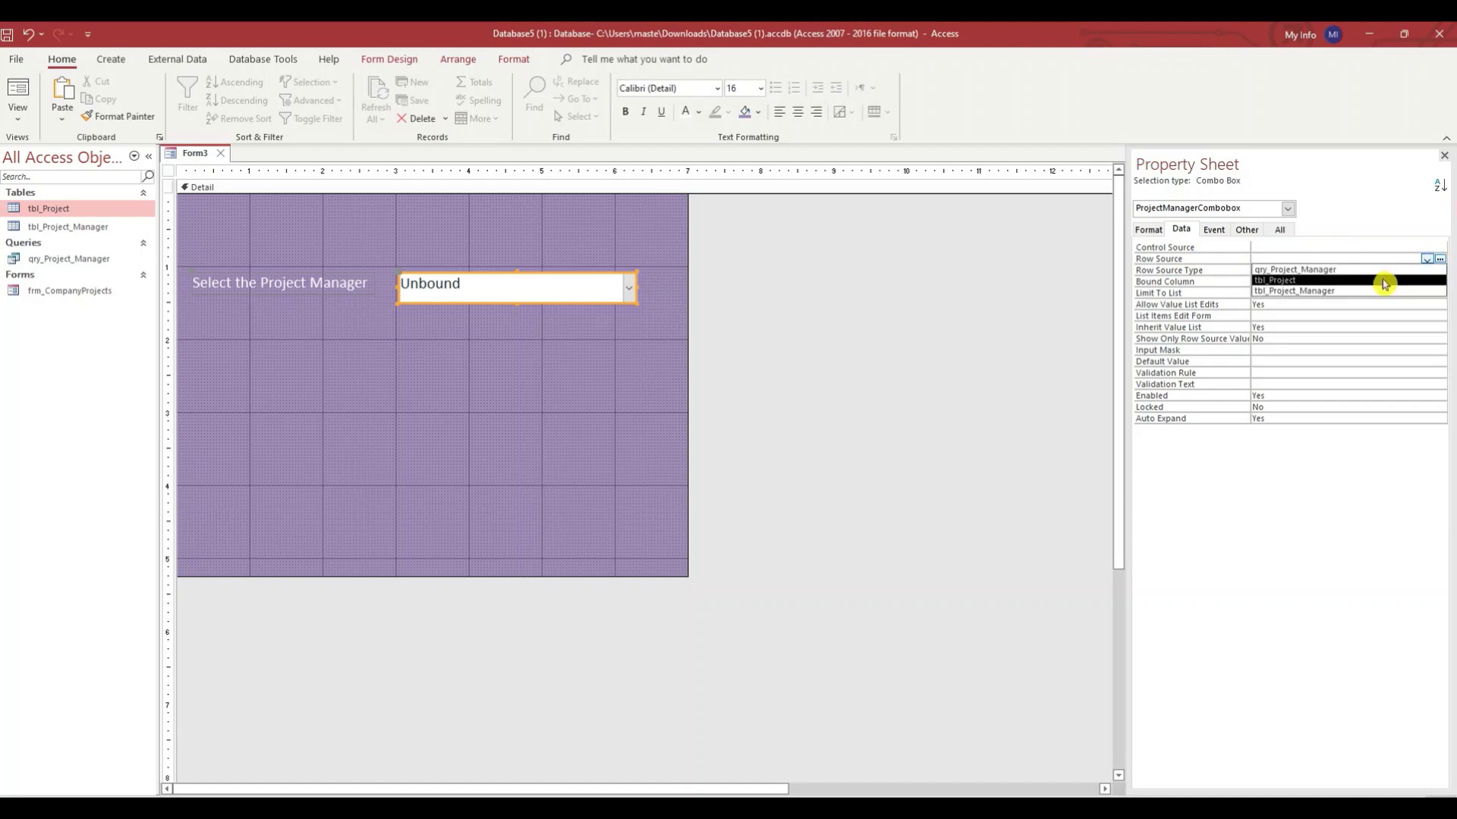
pyautogui.click(1323, 293)
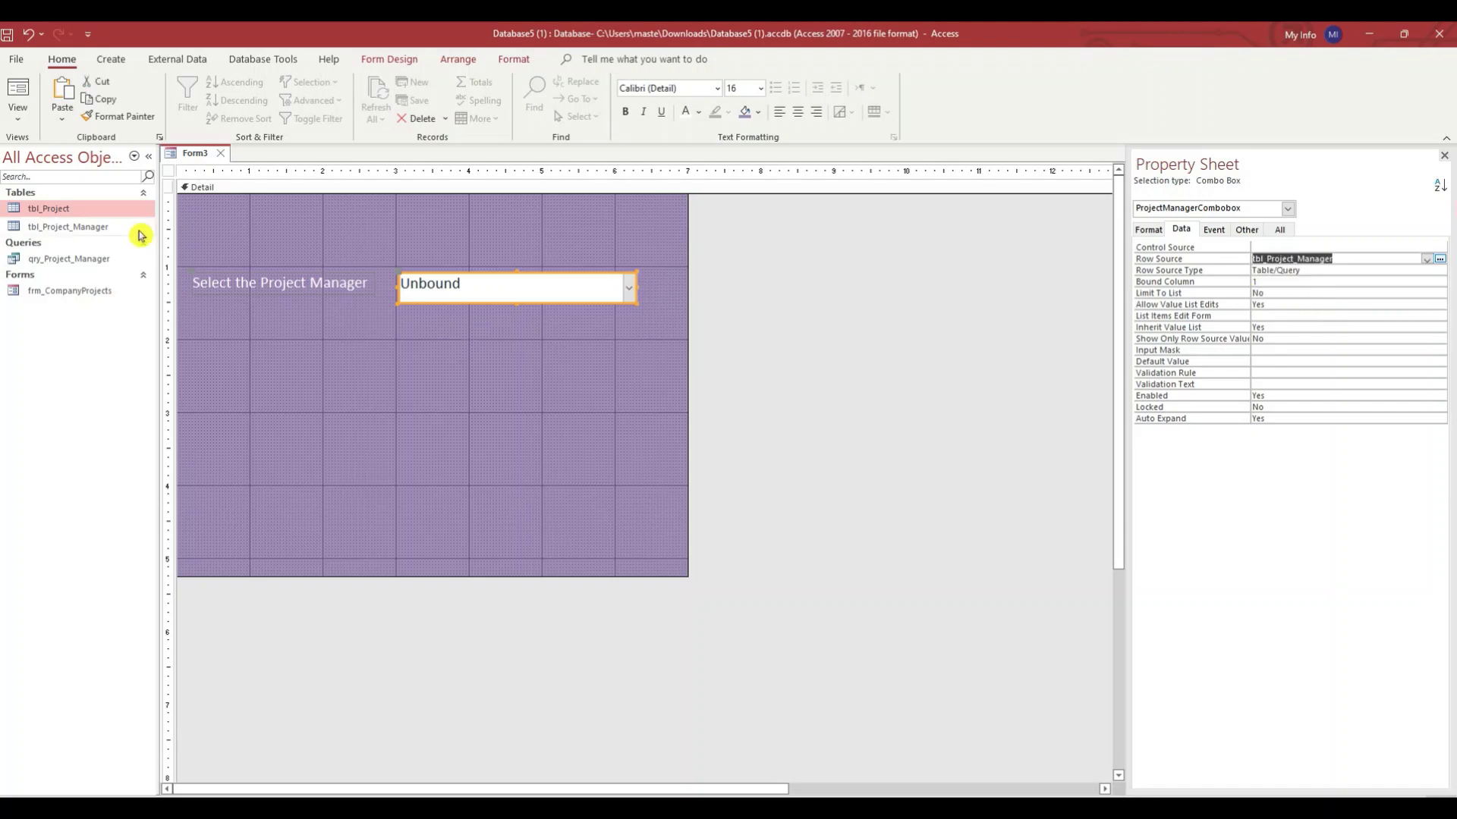
# - Open the tbl_Project_Manager table to check its Project Manager entries and close it again
pyautogui.click(53, 228)
pyautogui.doubleClick(53, 227)
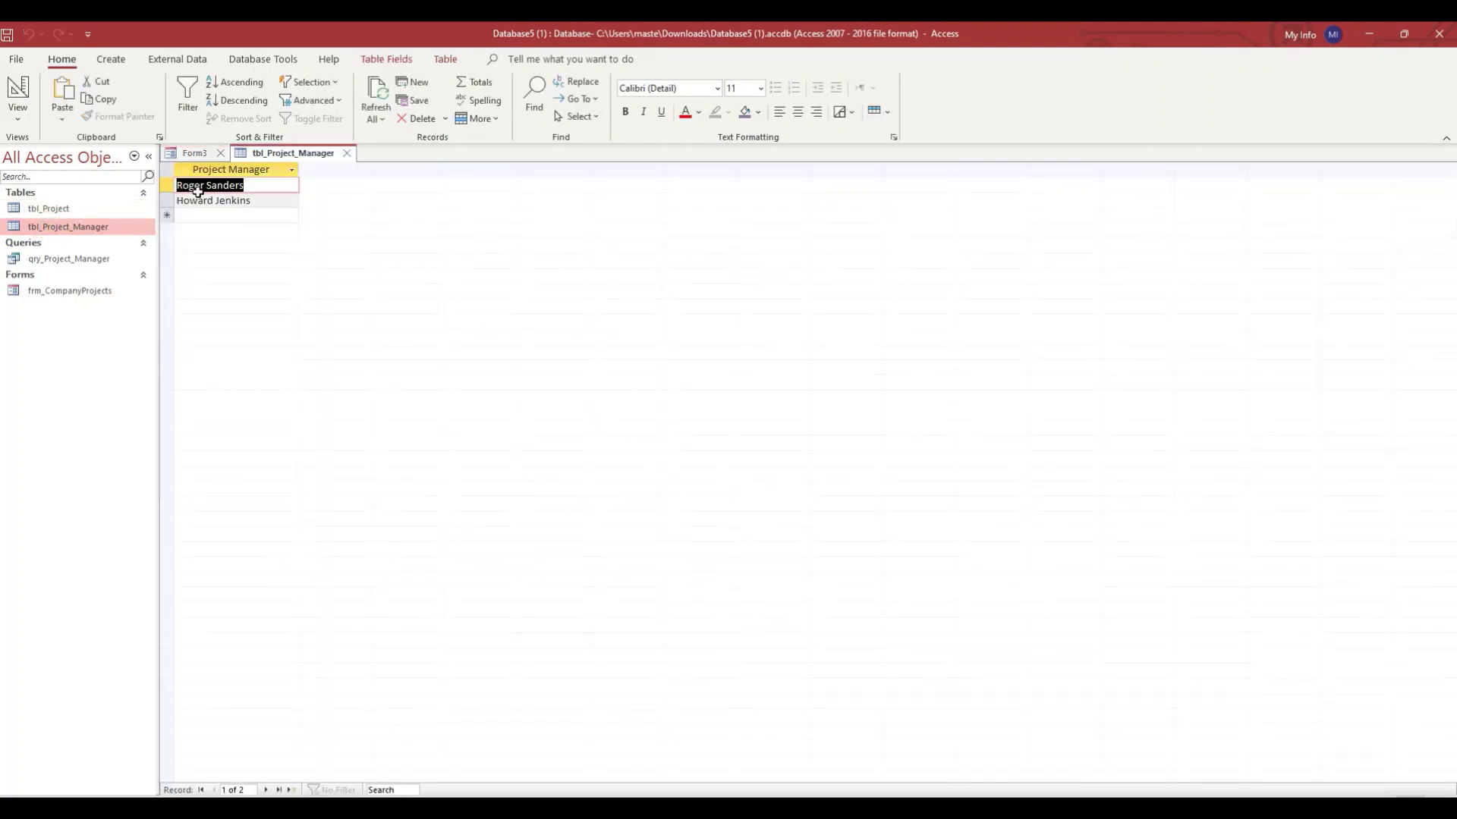
pyautogui.click(347, 152)
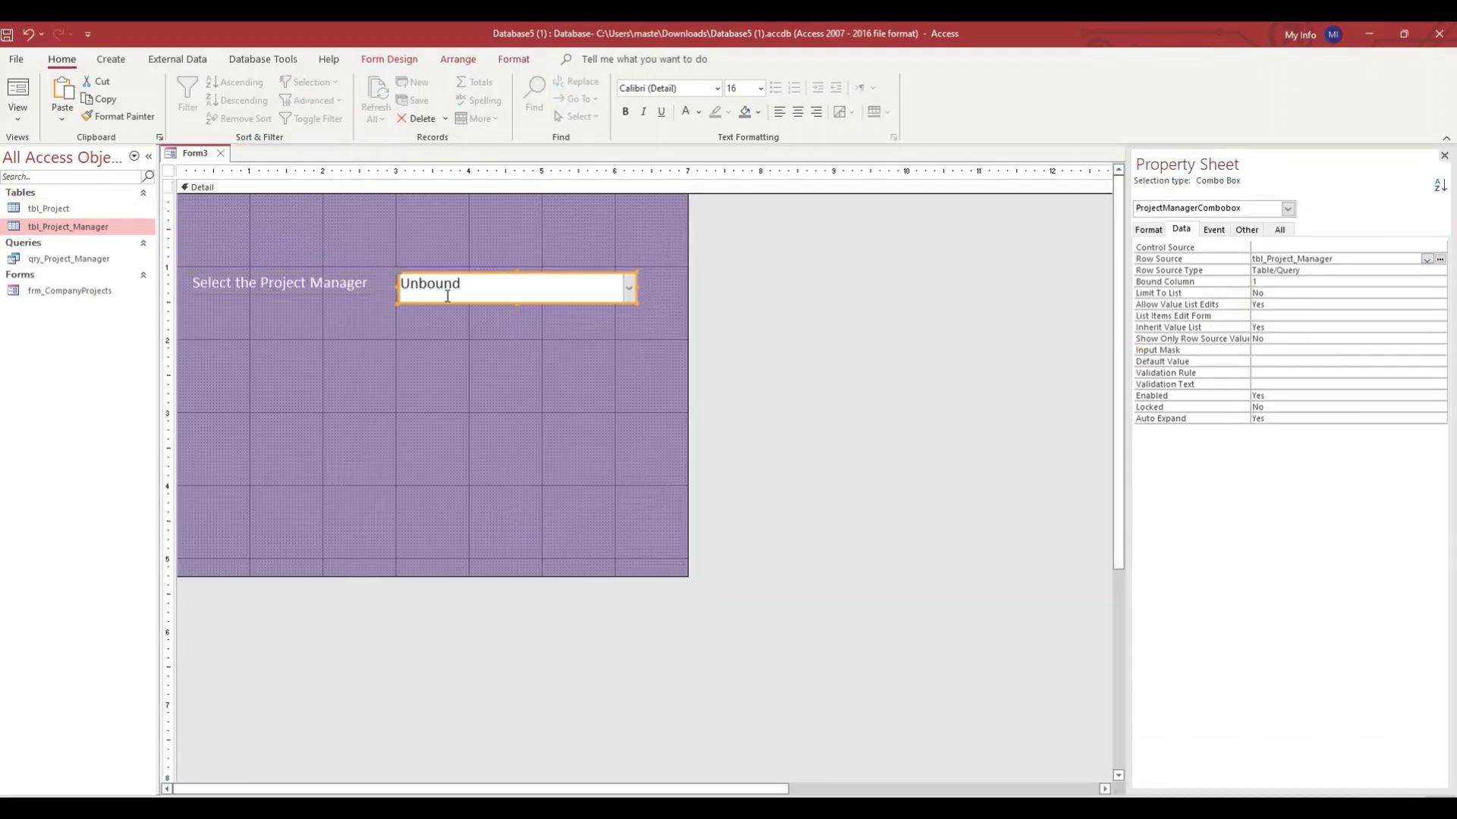
# - Show the new form in Form View and expand the project manager combo box to check its entries
pyautogui.click(17, 112)
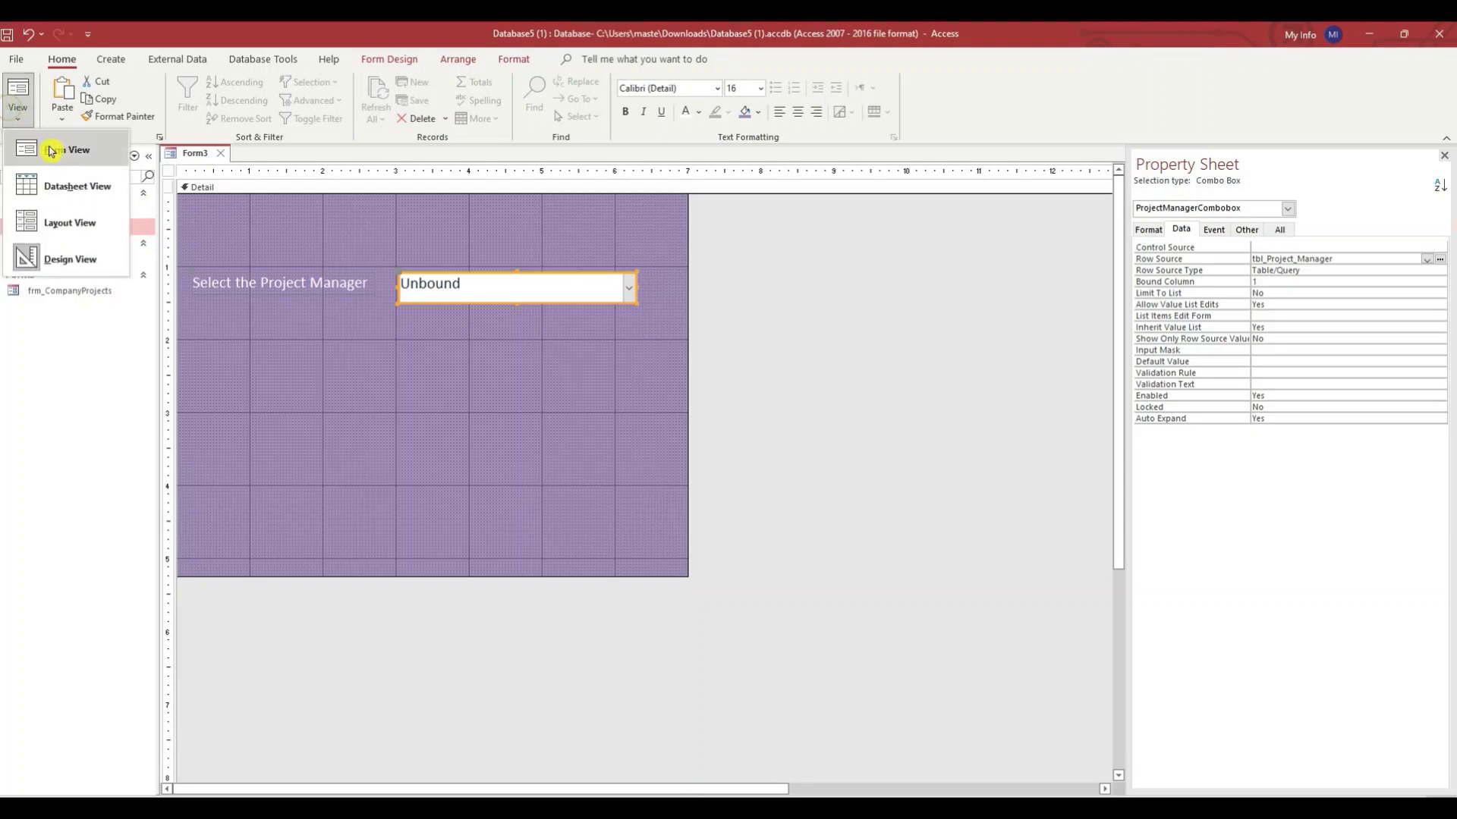
pyautogui.click(52, 152)
pyautogui.click(626, 256)
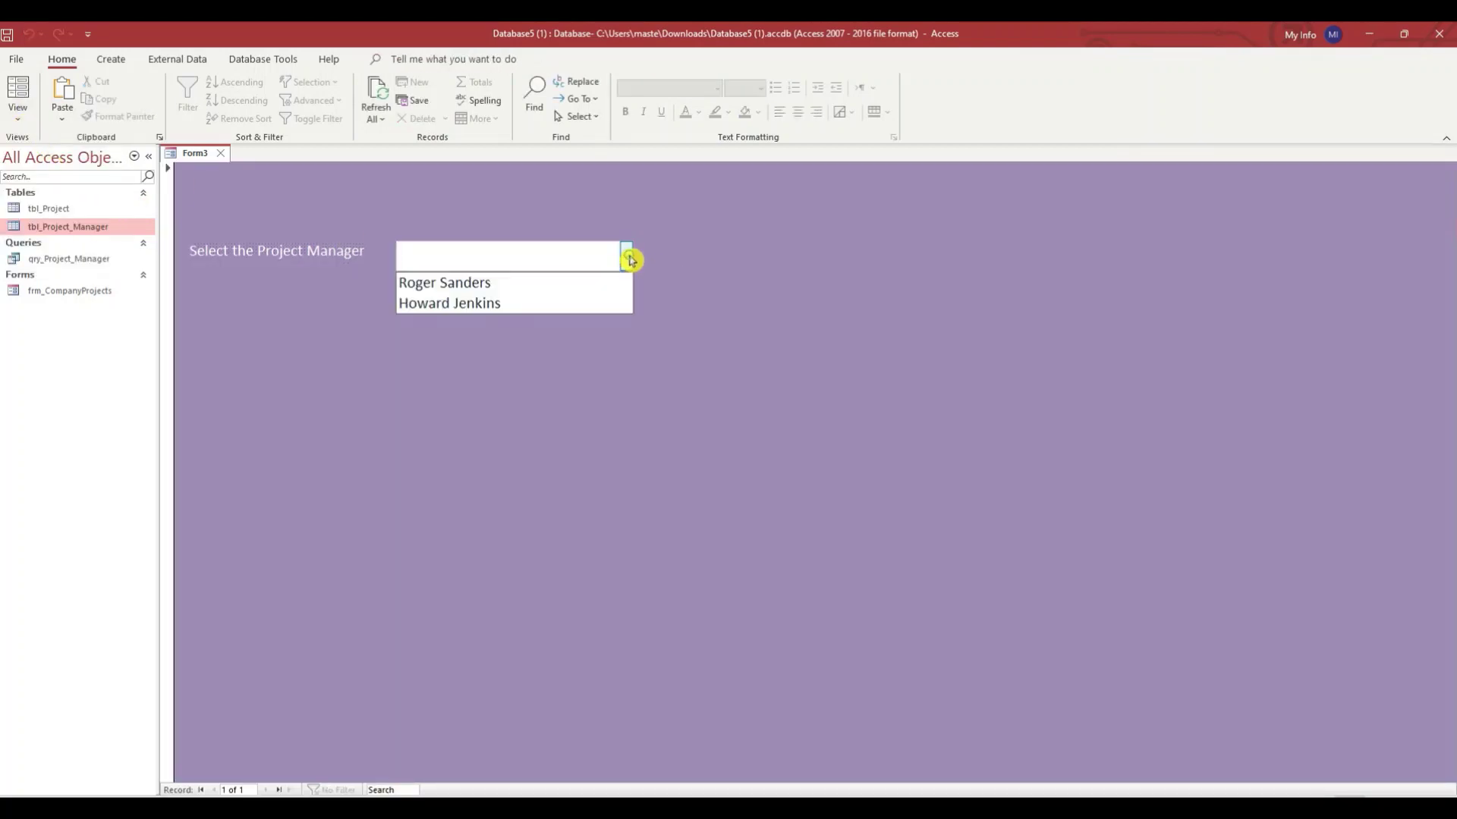
pyautogui.click(792, 203)
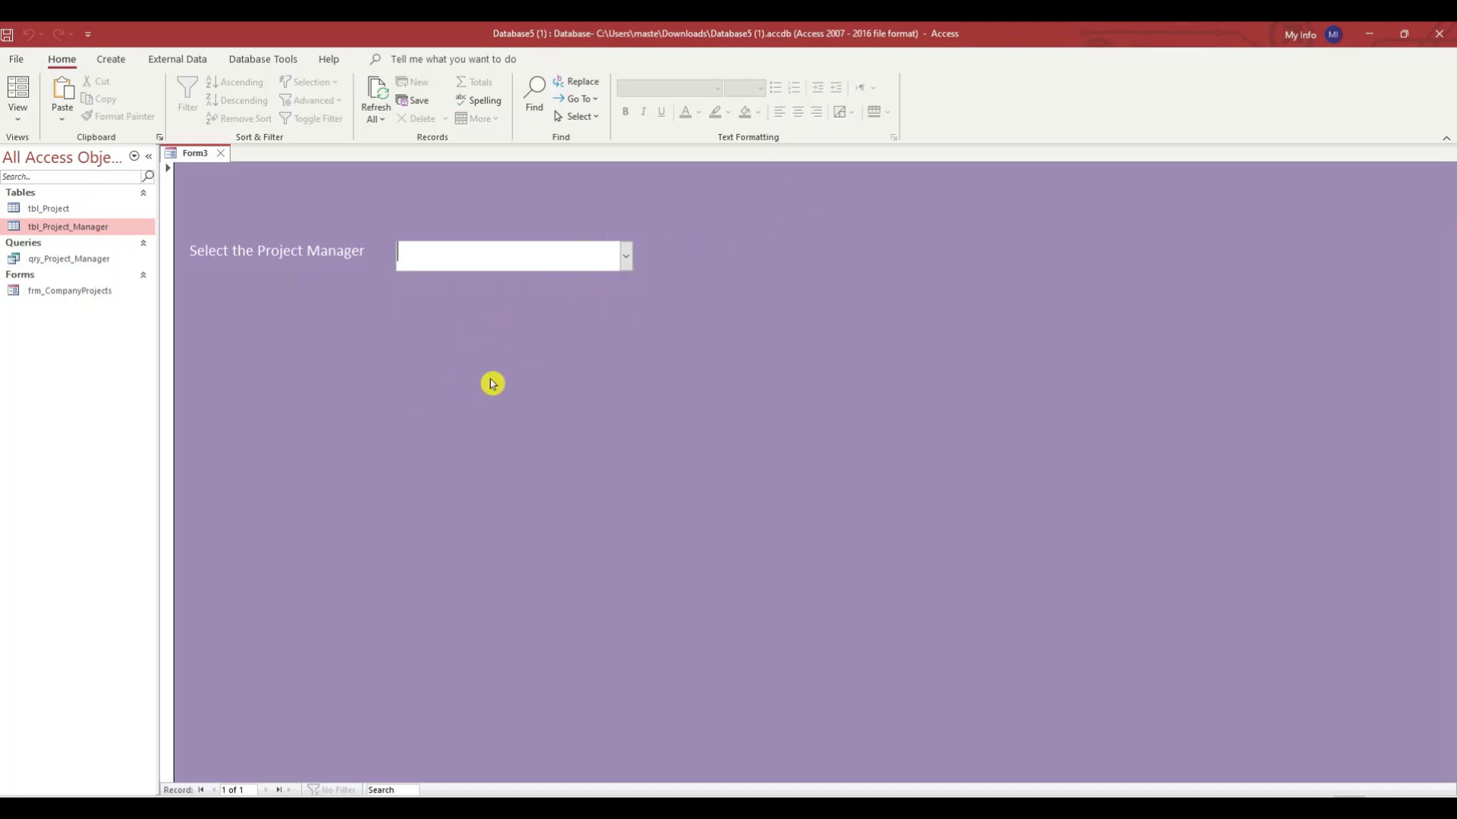
# - In Design View, add a command button captioned Login below the combo box and enlarge it to about 2.08 by 0.67 inches
pyautogui.rightClick(737, 304)
pyautogui.click(765, 363)
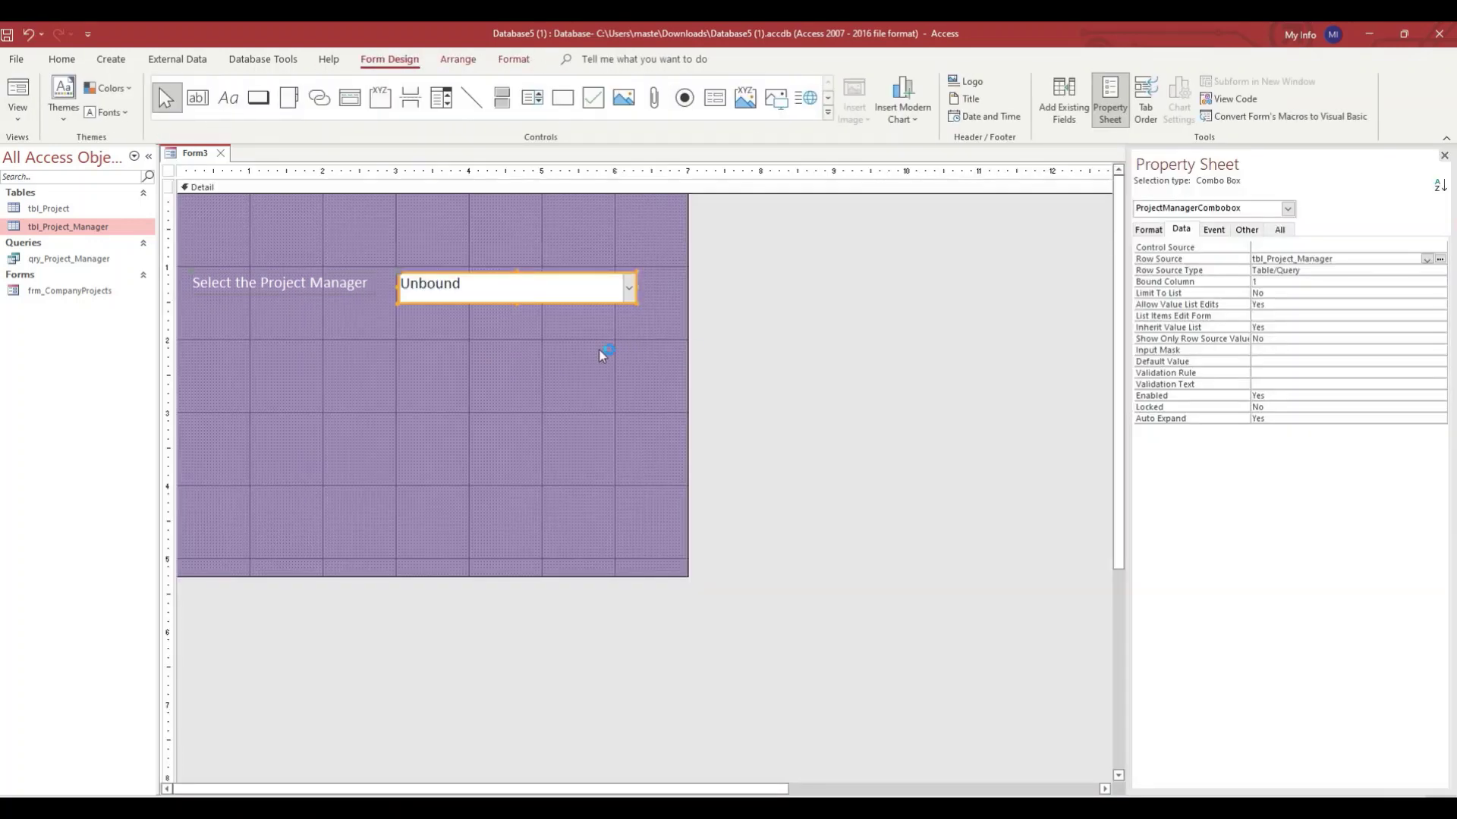
pyautogui.click(258, 97)
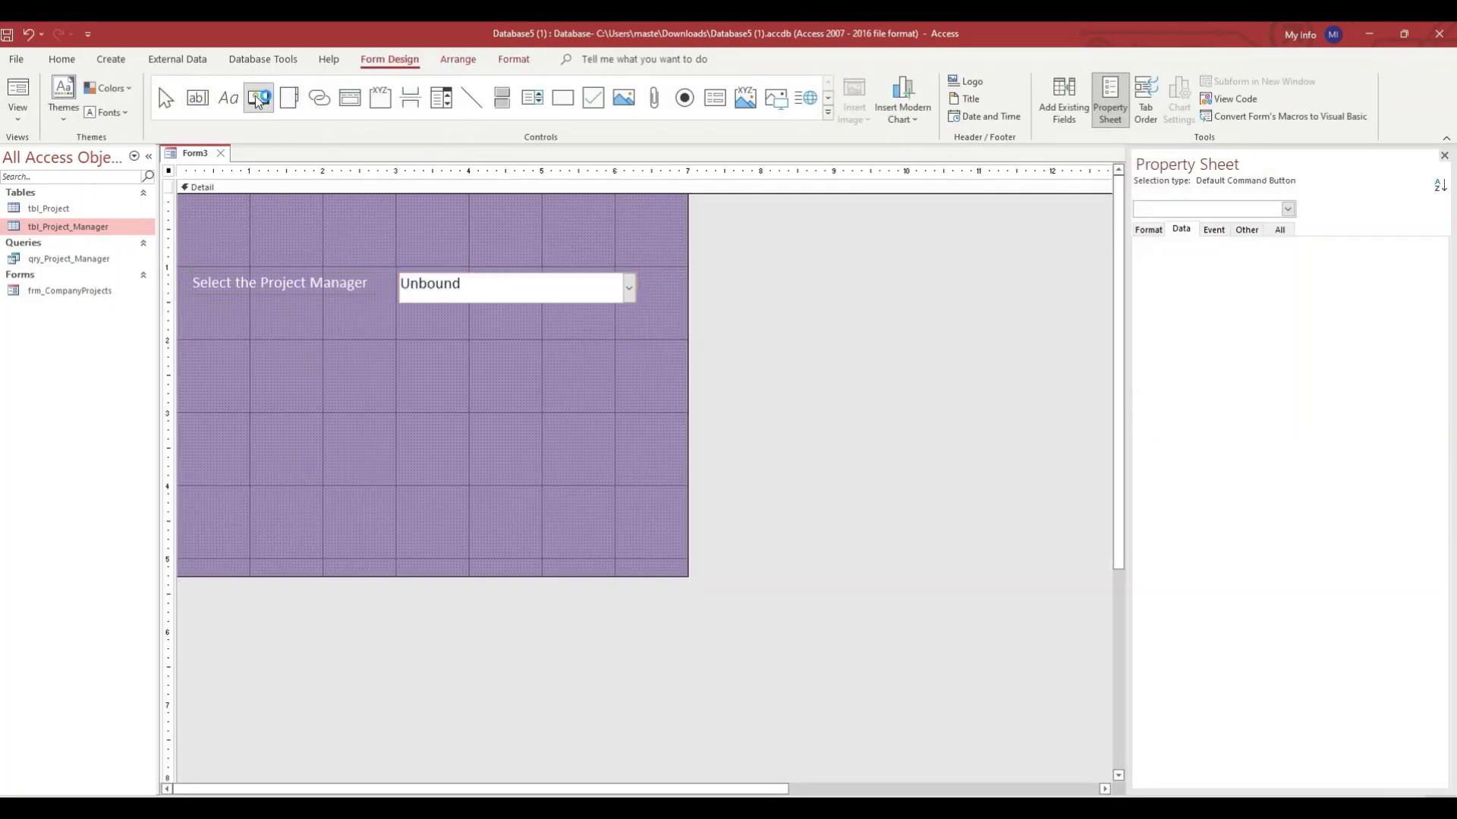
pyautogui.moveTo(435, 373); pyautogui.dragTo(579, 413)
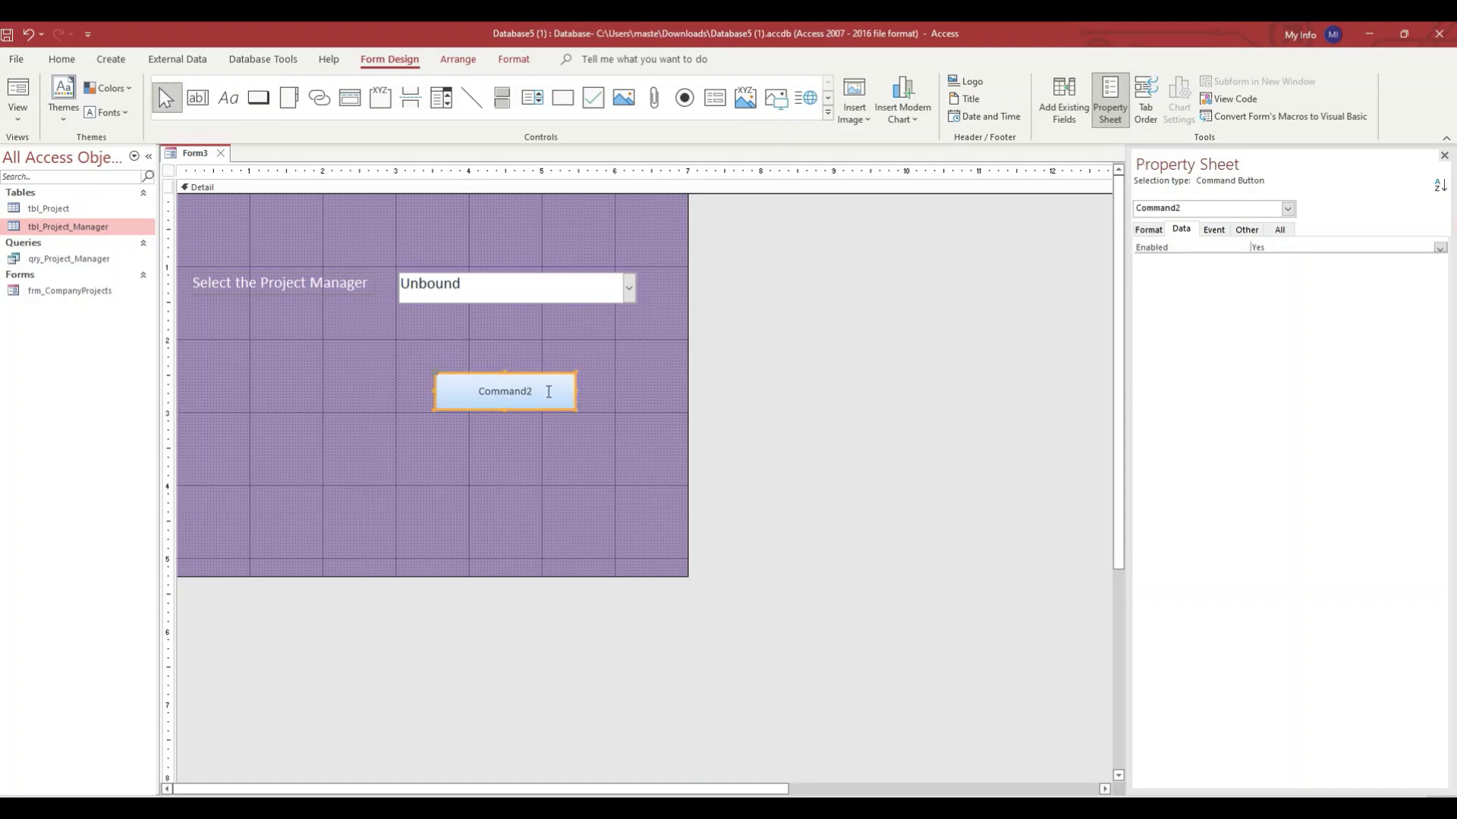
pyautogui.moveTo(479, 394); pyautogui.dragTo(587, 412)
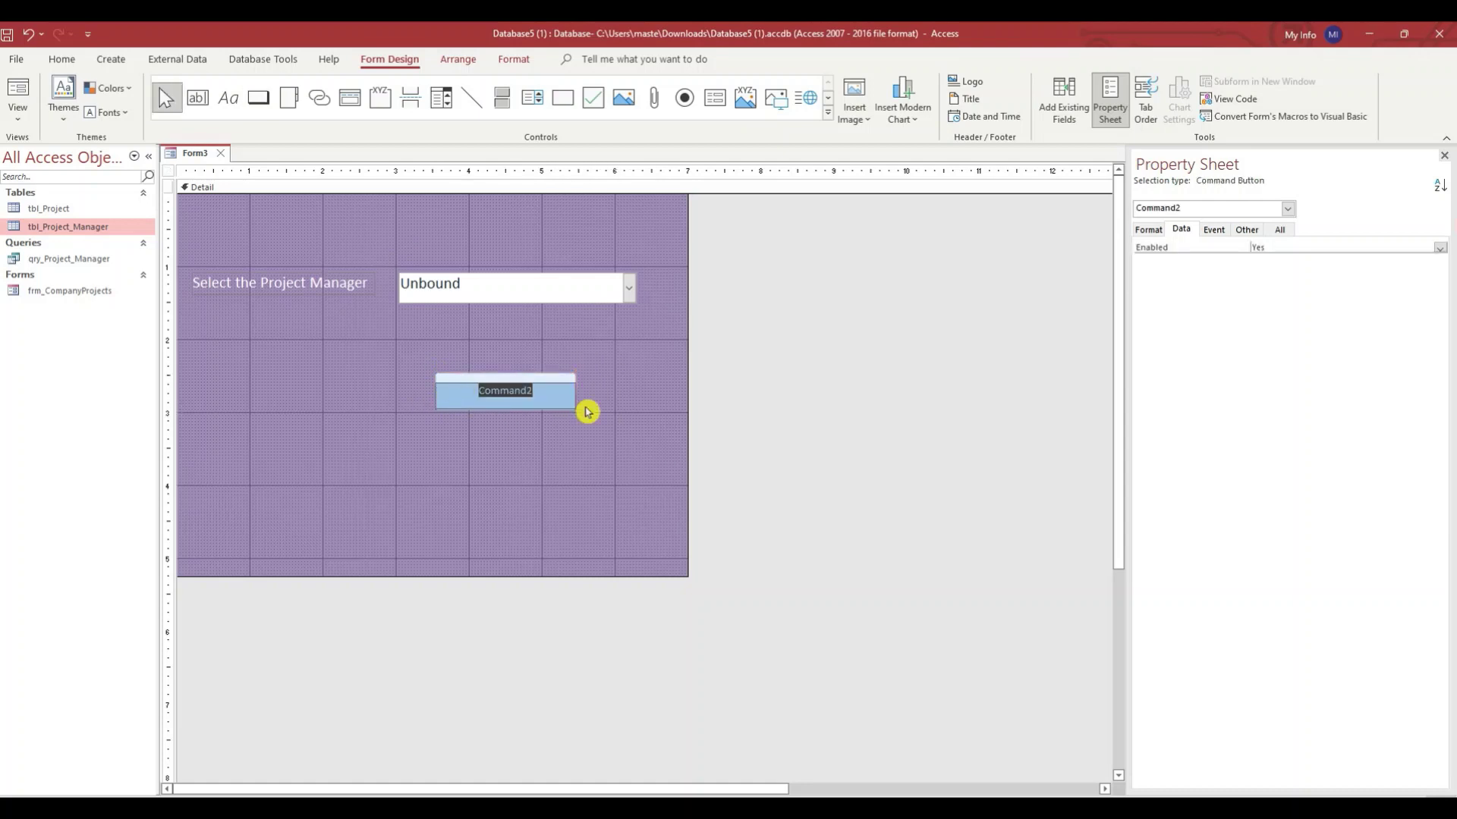
pyautogui.write('Login')
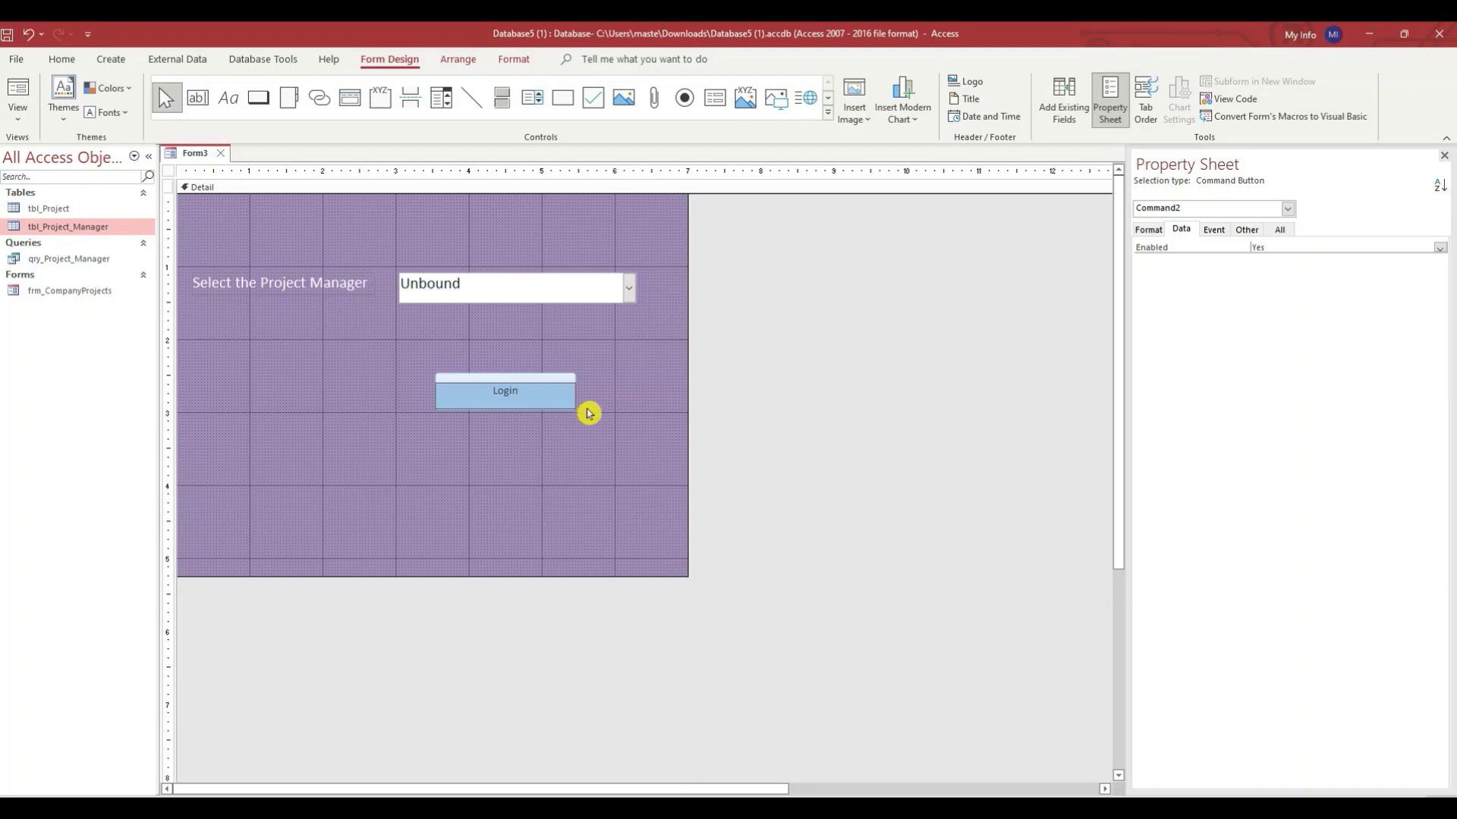
pyautogui.click(471, 464)
pyautogui.click(462, 410)
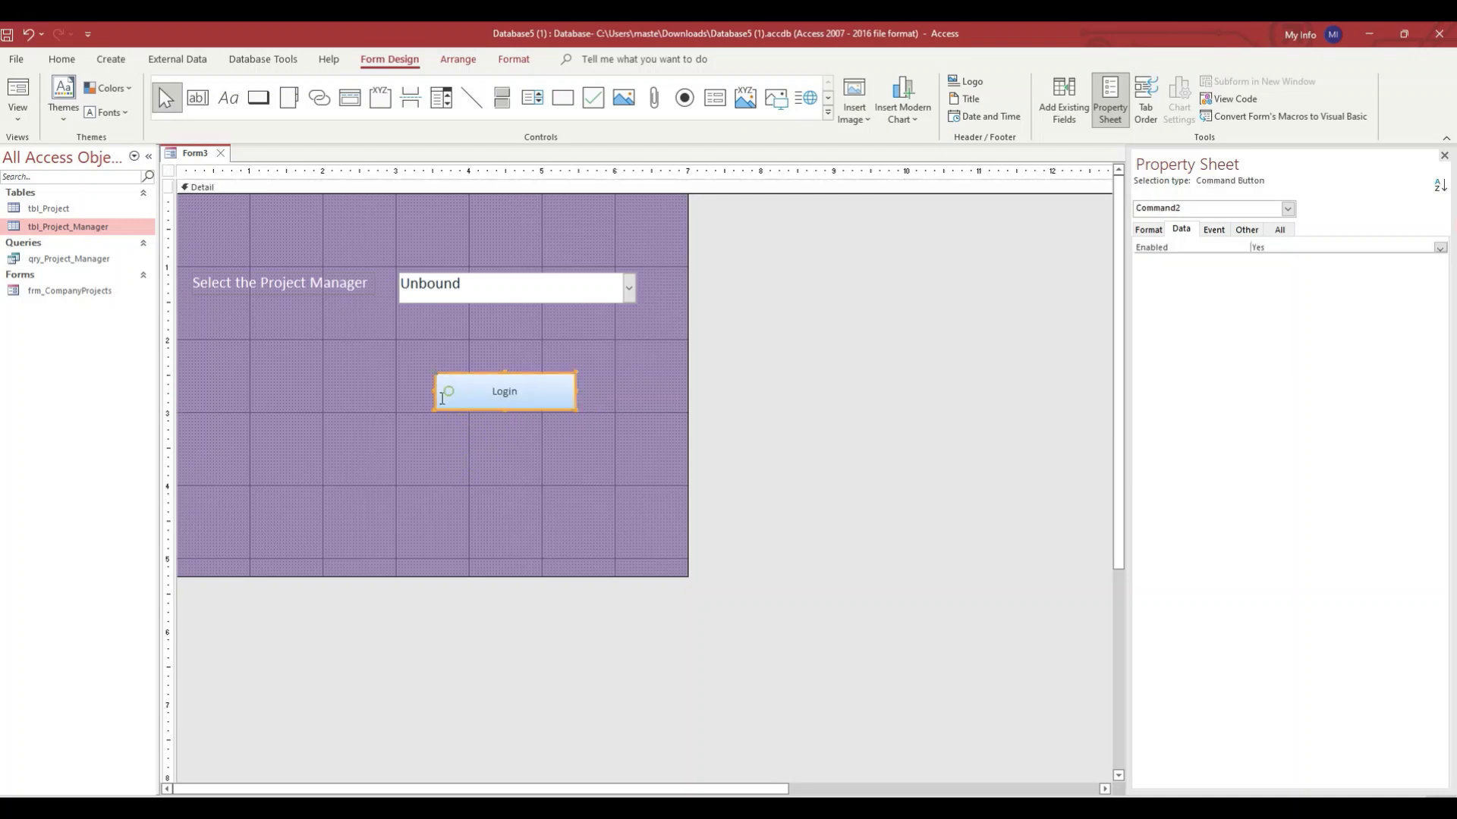
pyautogui.moveTo(420, 421); pyautogui.dragTo(423, 421)
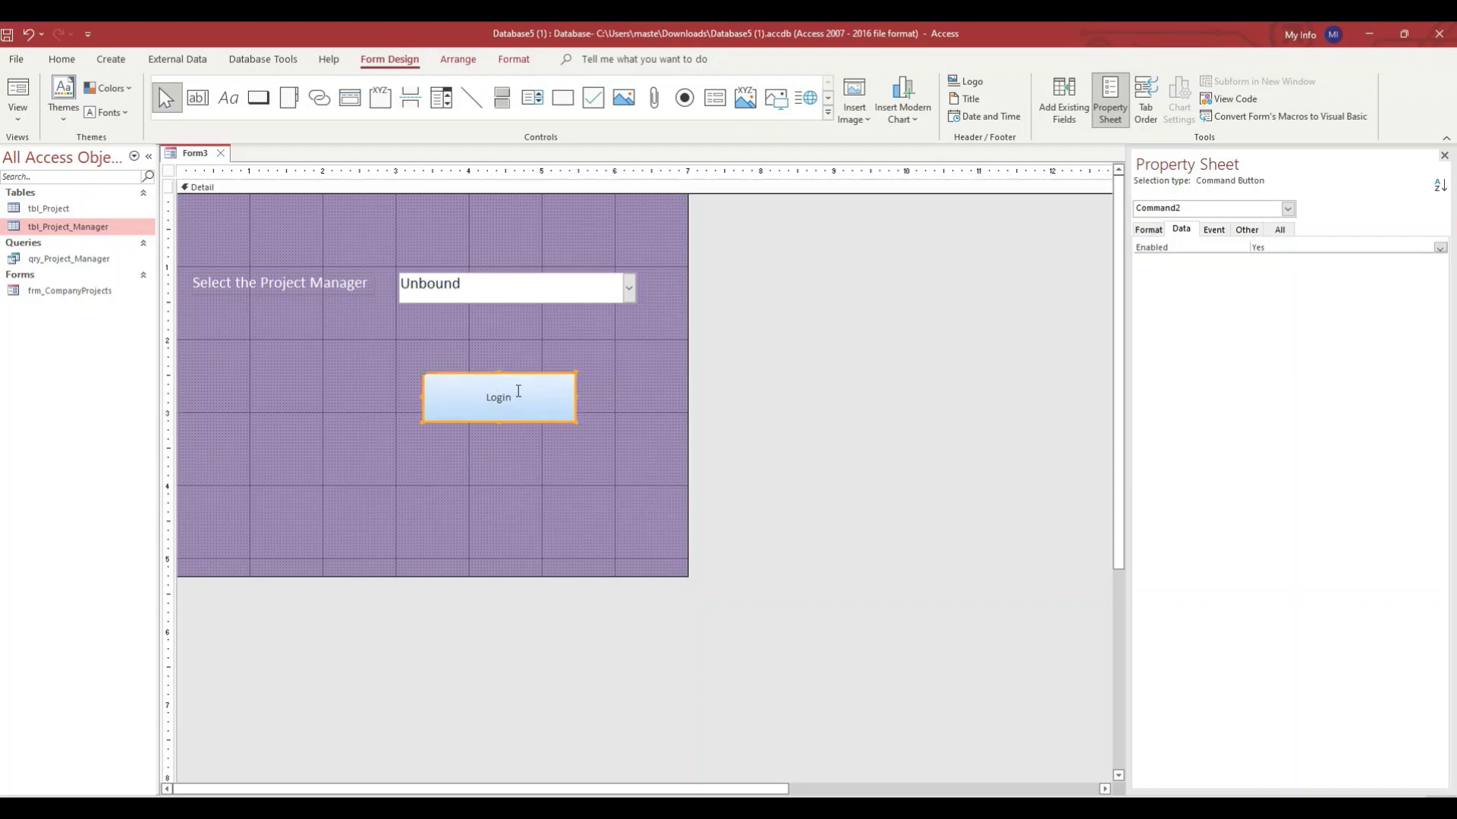
# - Name the Login command button Btn_Login
pyautogui.click(1279, 230)
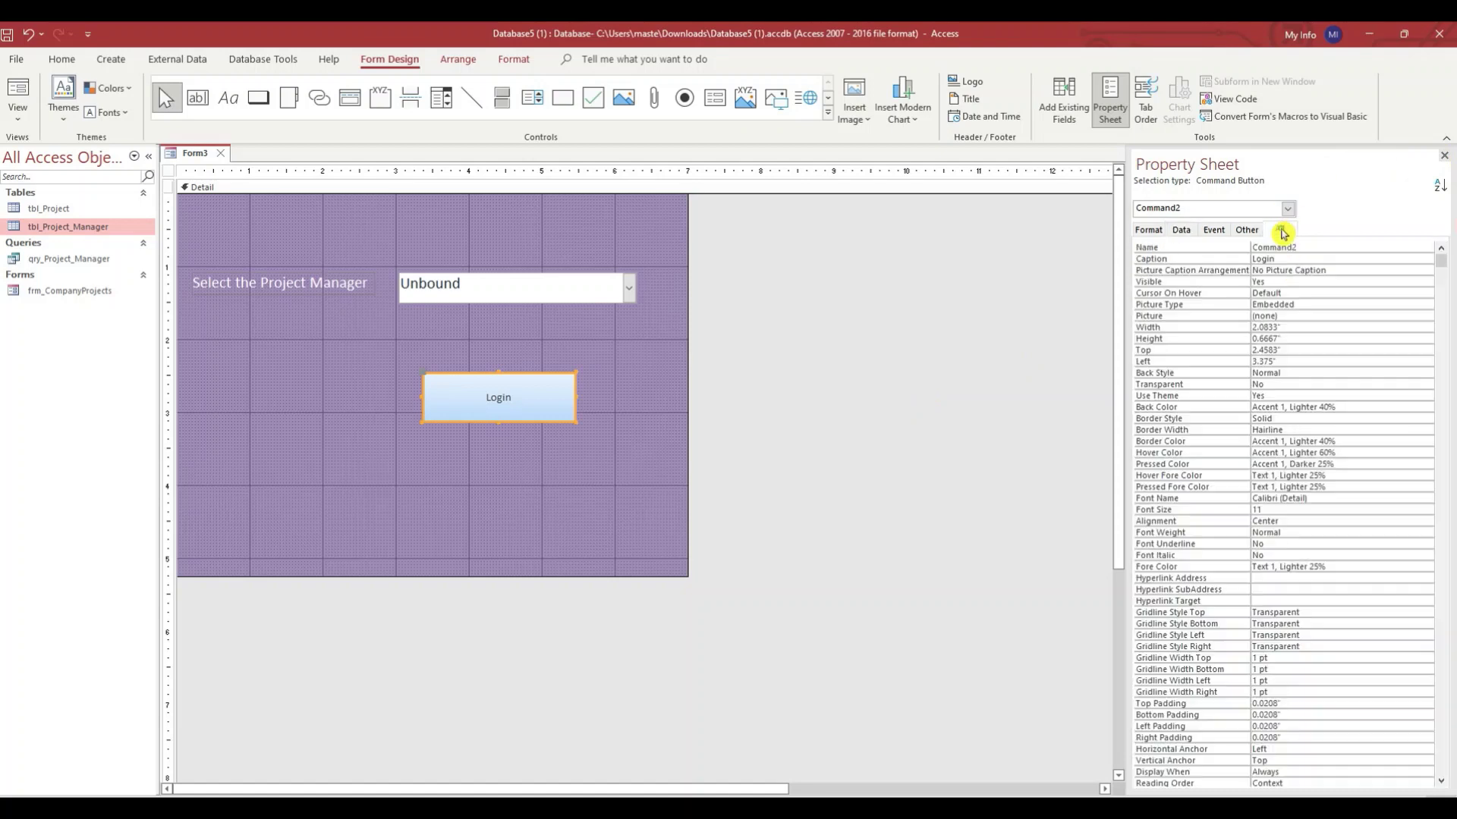
pyautogui.click(1317, 243)
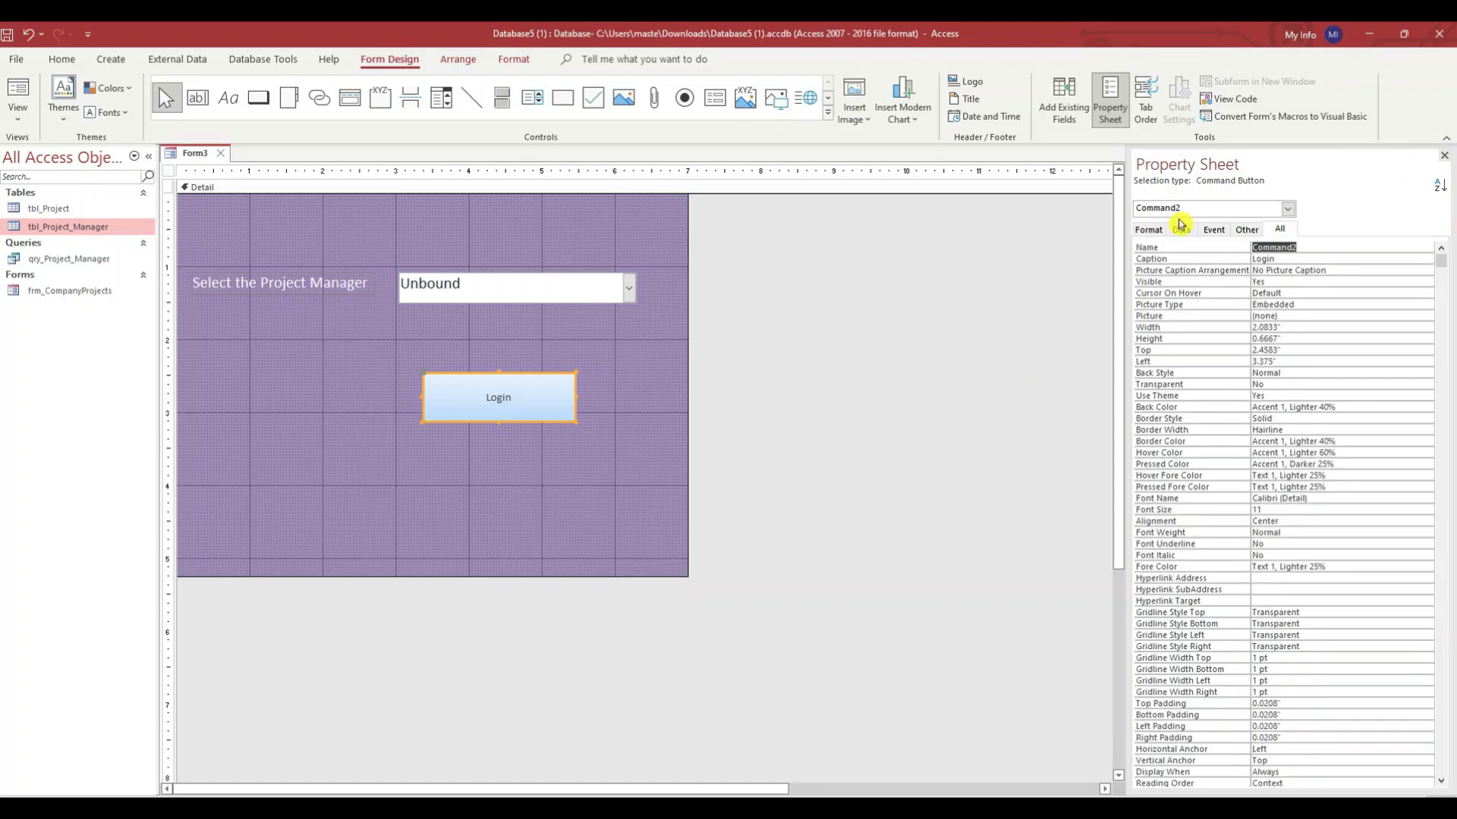
pyautogui.write('Btn_Login')
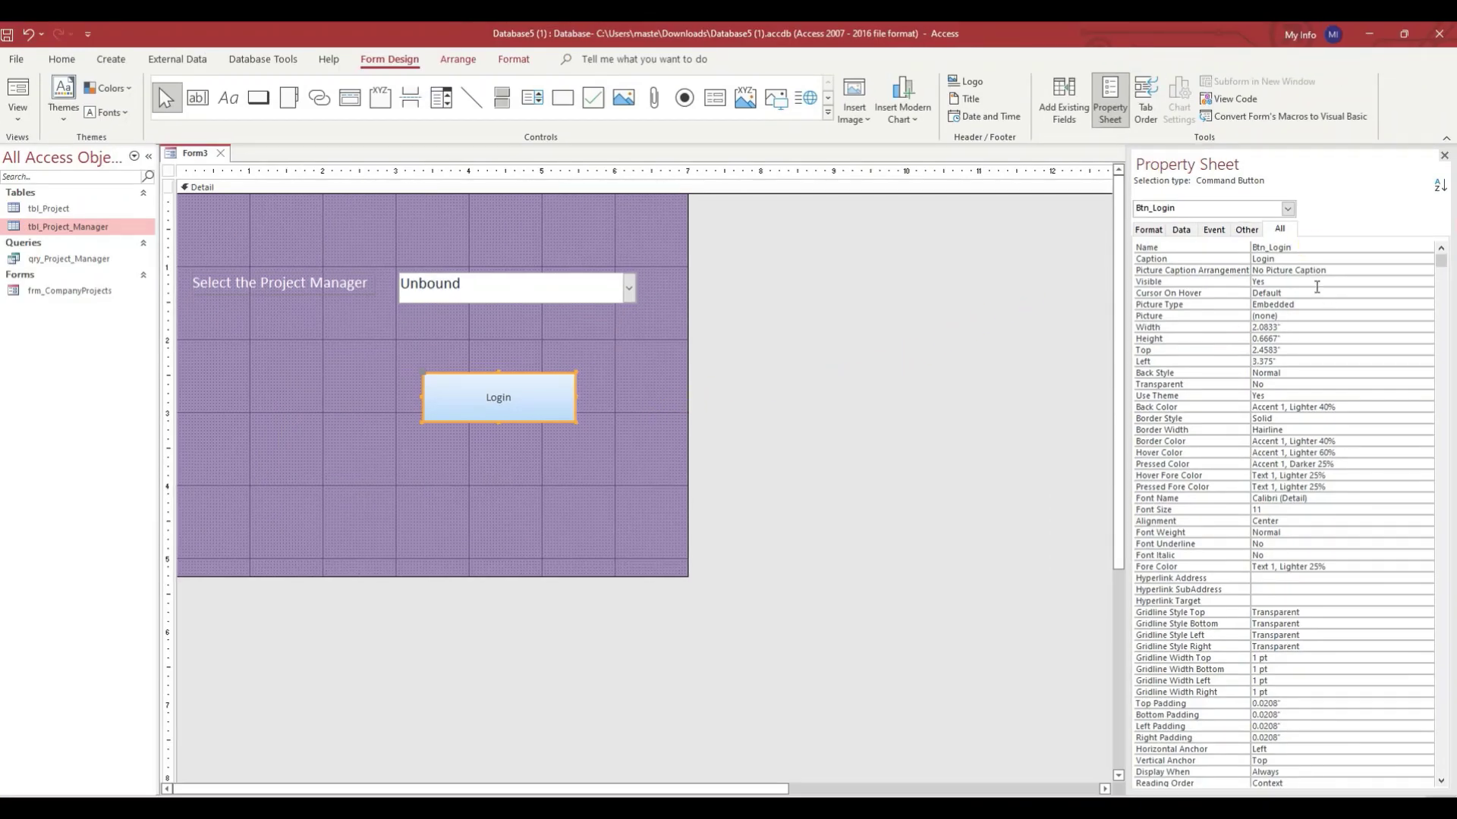
# - Create an On Click event procedure for Btn_Login with the Code Builder
pyautogui.click(1213, 229)
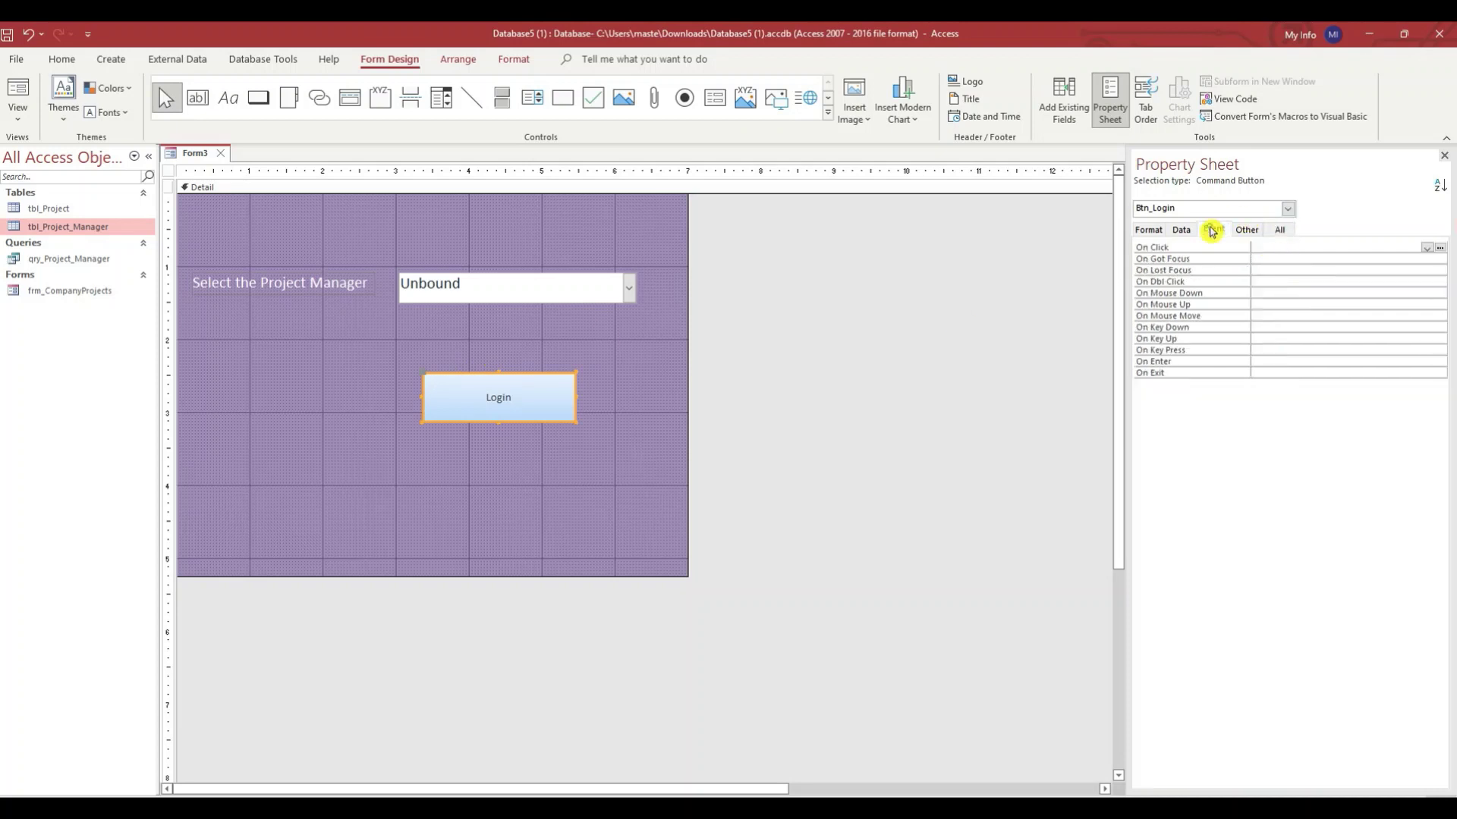
pyautogui.click(1431, 248)
pyautogui.click(1440, 248)
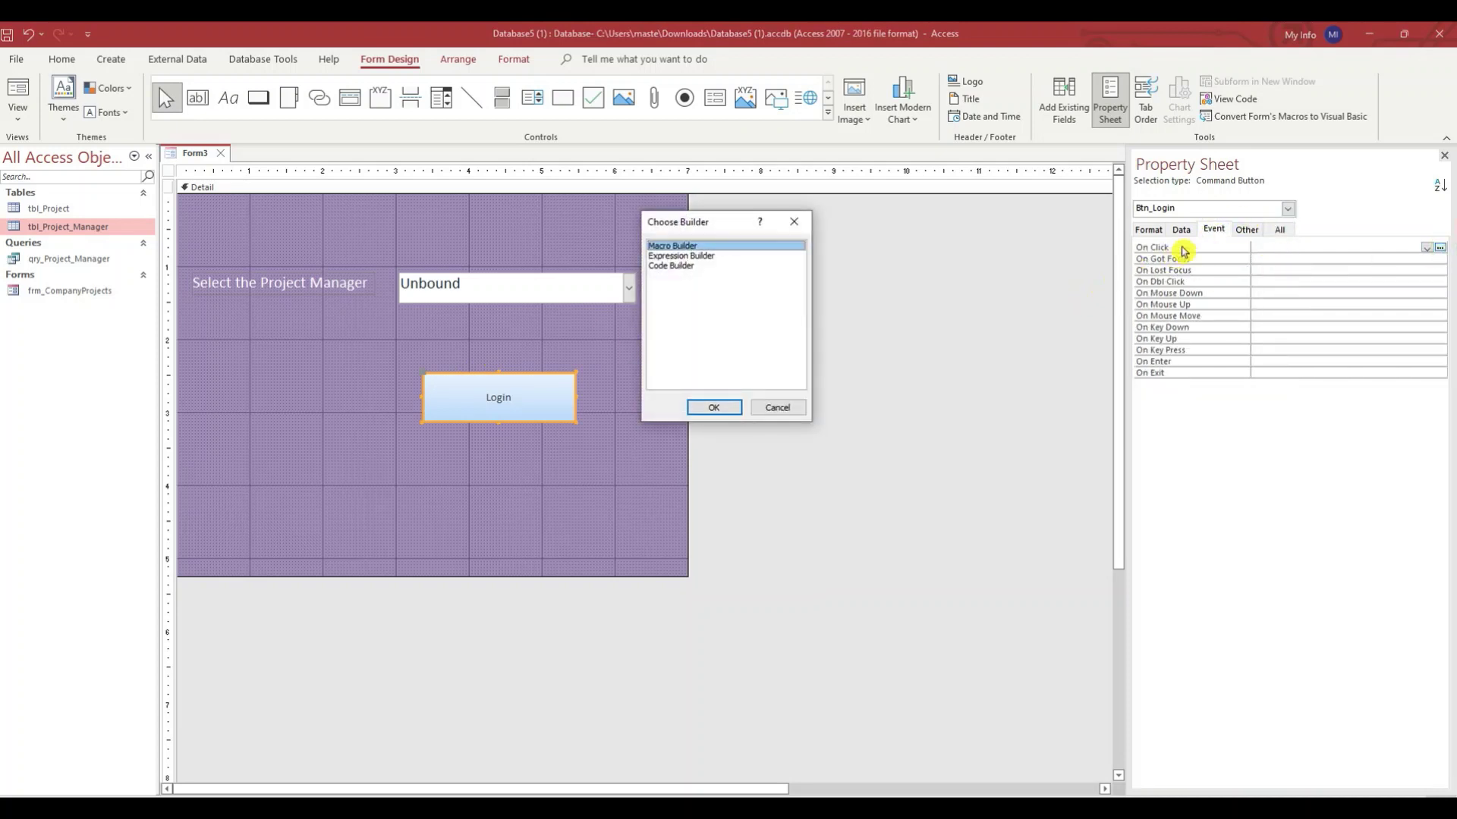
pyautogui.click(675, 265)
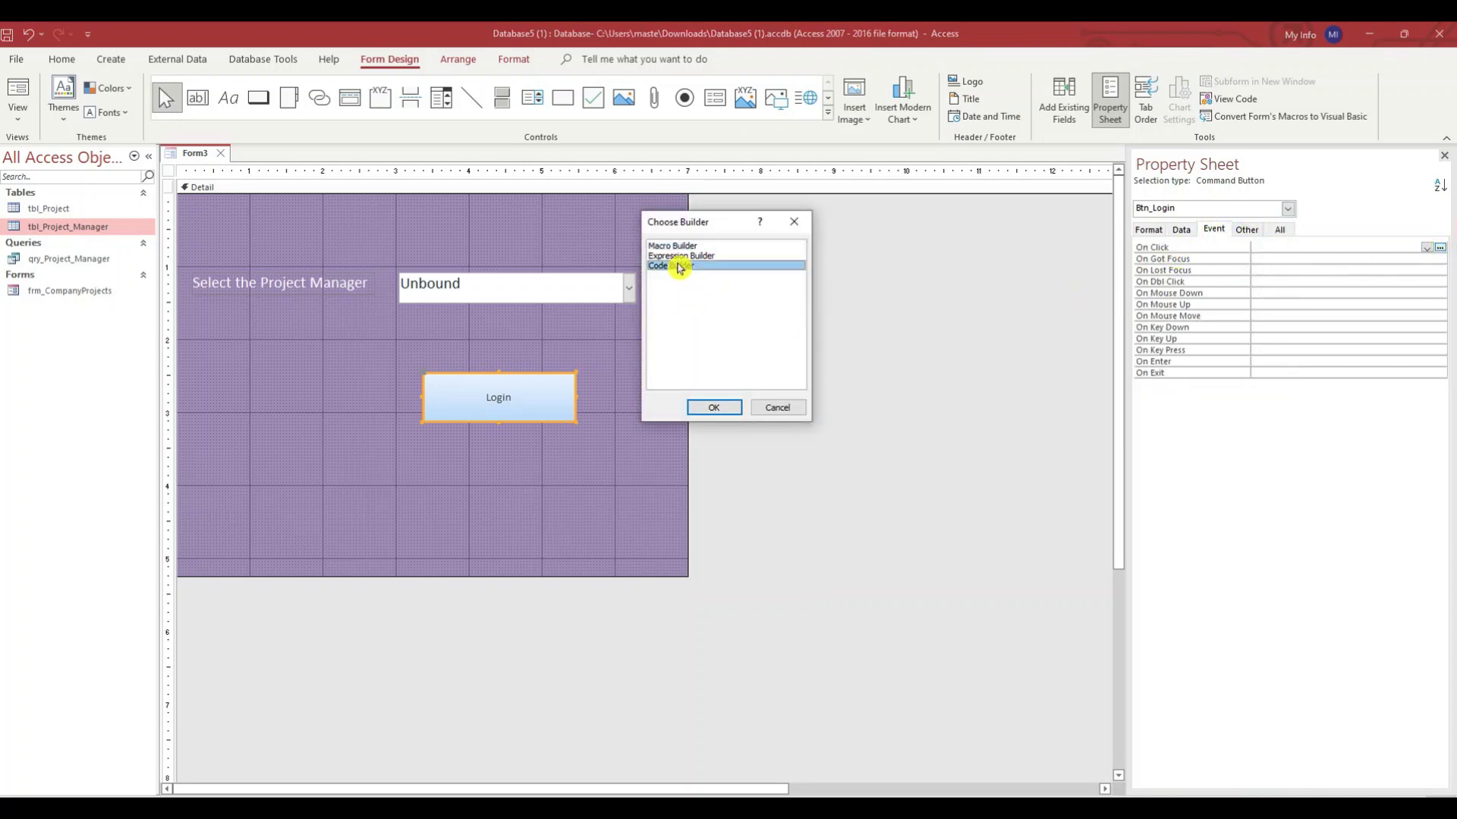
pyautogui.click(714, 407)
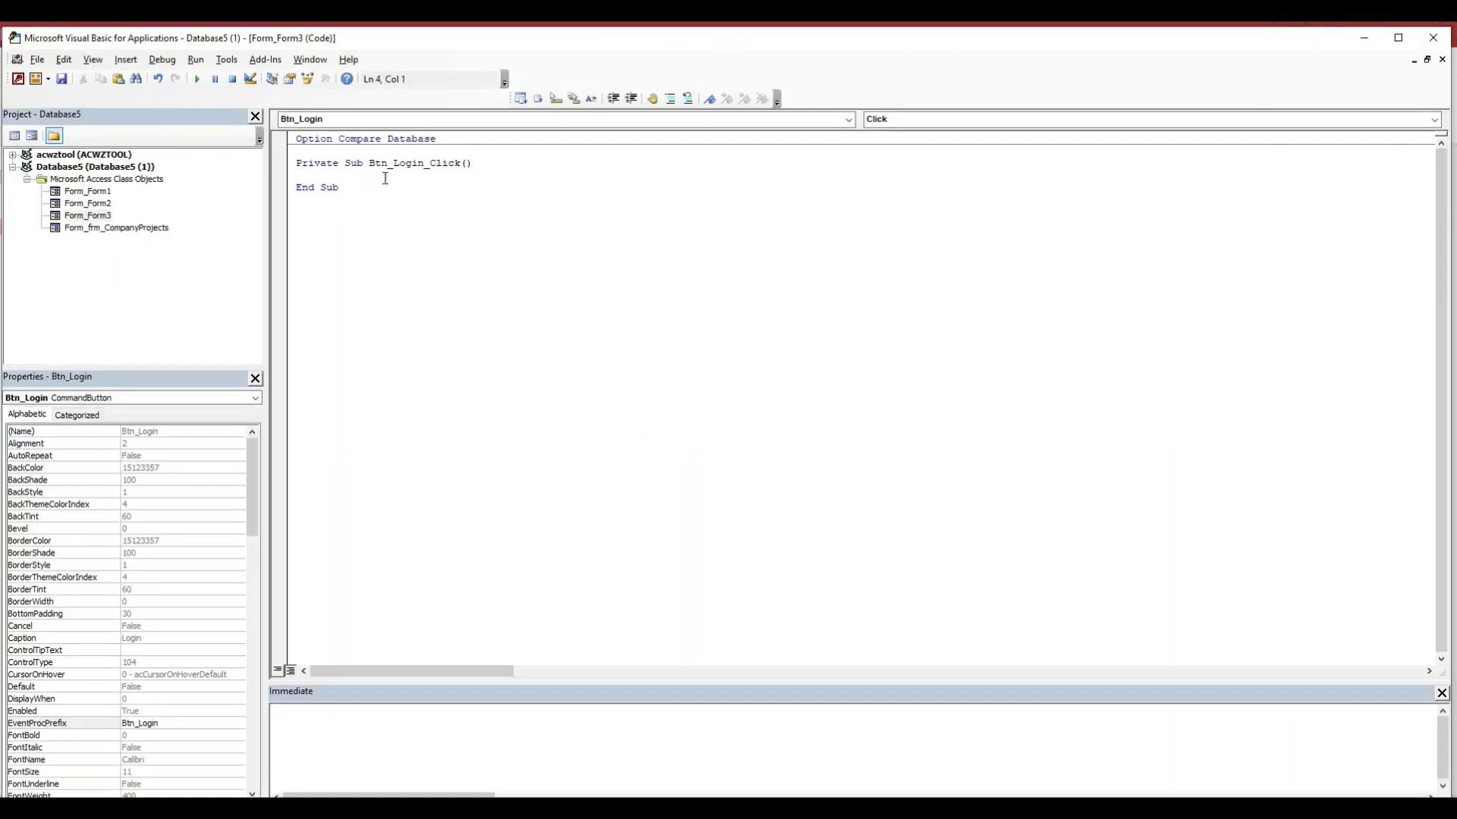
# - Write DoCmd.OpenForm "frm_CompanyProjects", acNormal in the Btn_Login_Click procedure and close the code editor
pyautogui.press('Return')
pyautogui.press('Return')
pyautogui.press('Return')
pyautogui.press('Return')
pyautogui.click(337, 182)
pyautogui.write('docmd.op')
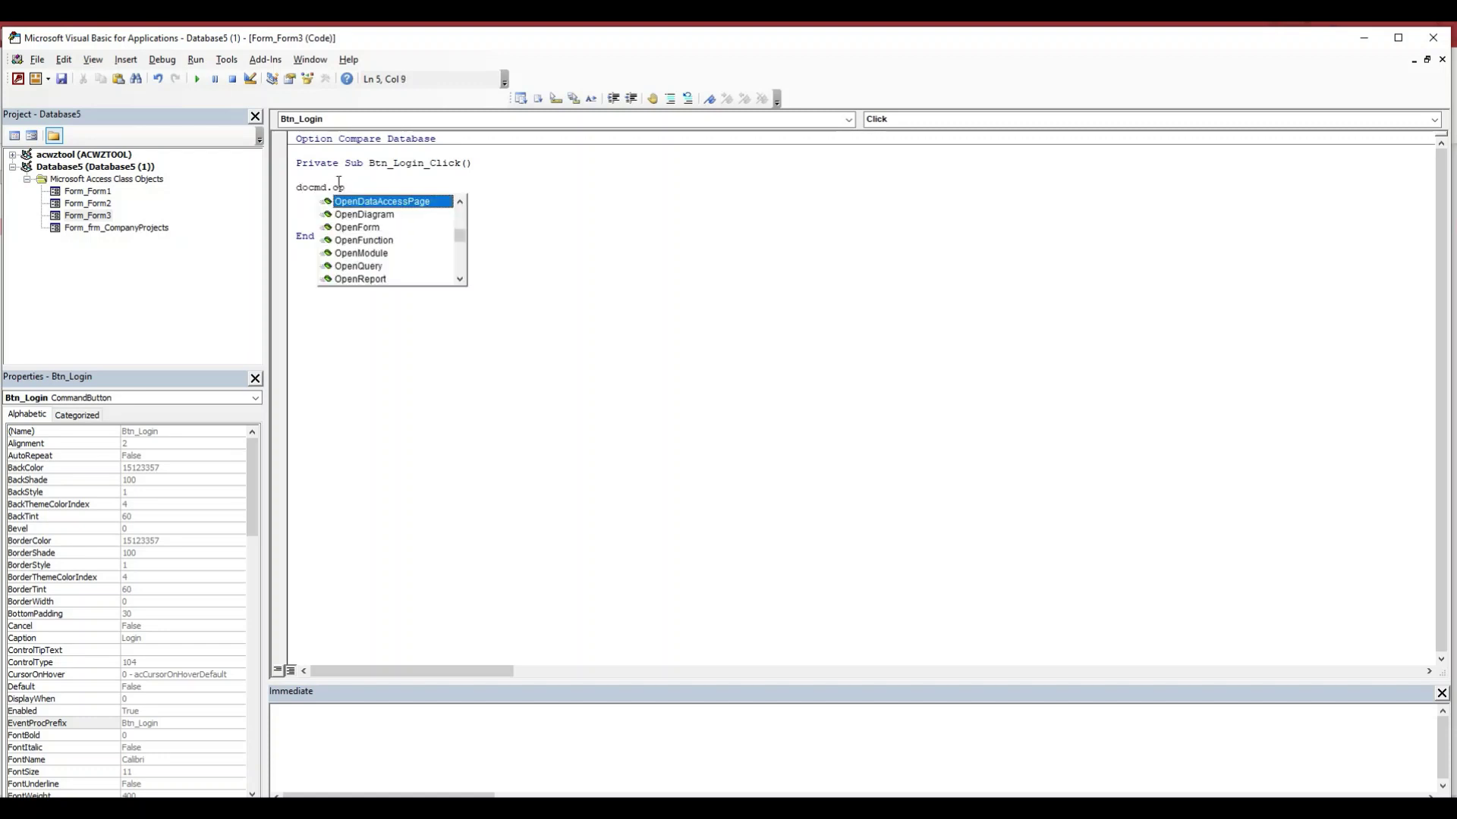
pyautogui.doubleClick(364, 227)
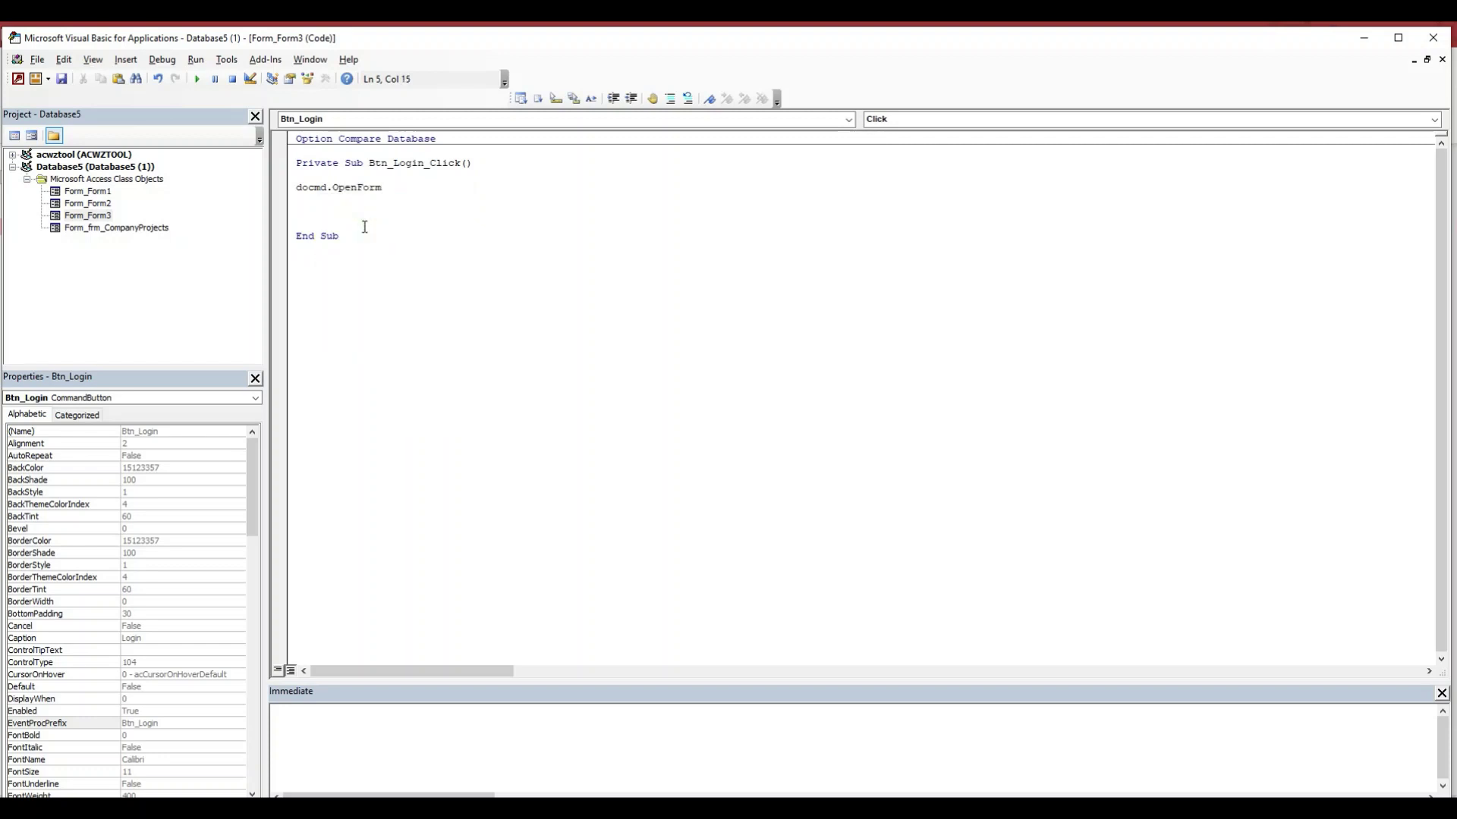
pyautogui.write('"')
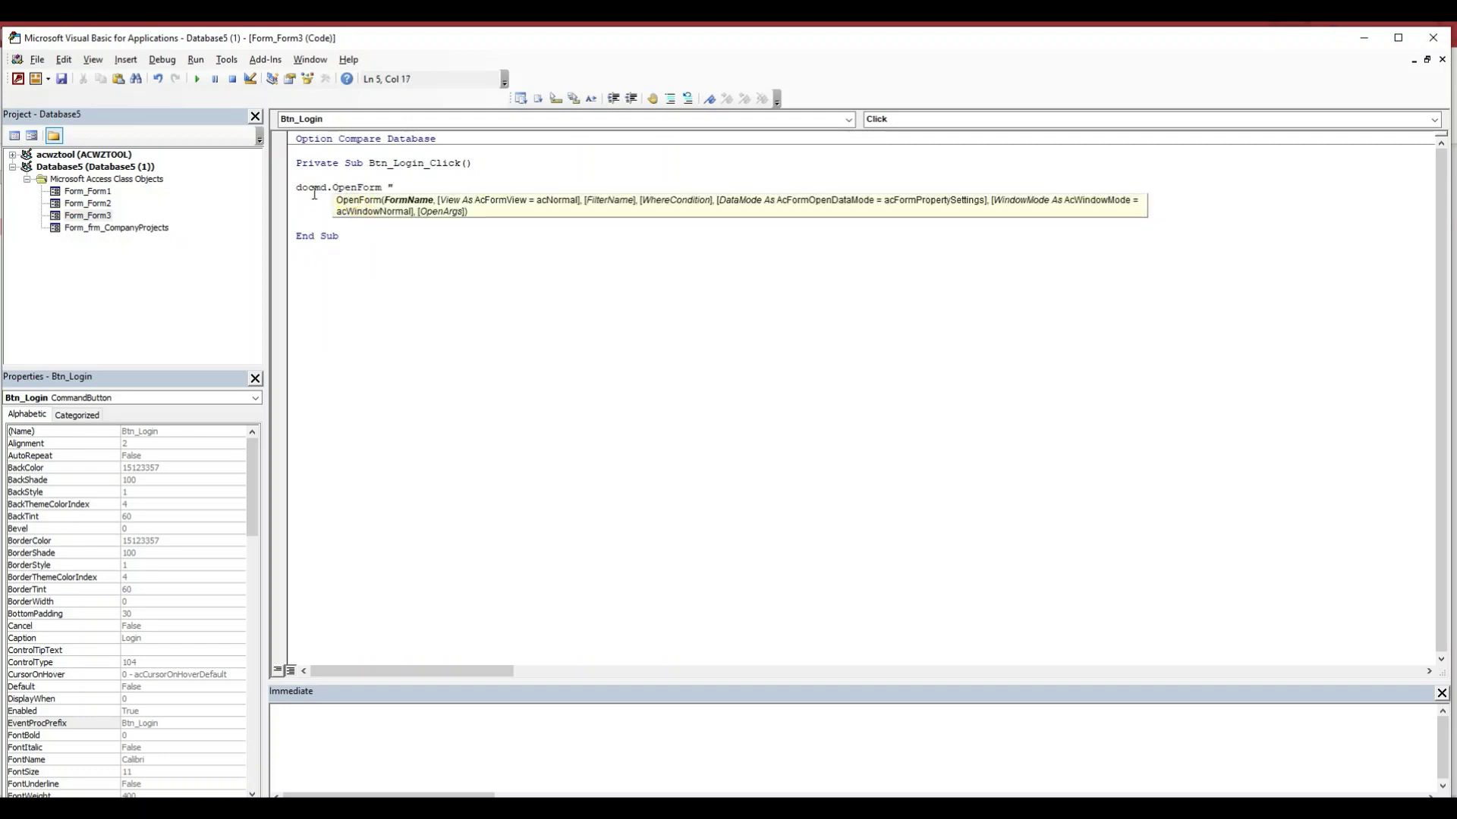
pyautogui.moveTo(188, 44); pyautogui.dragTo(326, 118)
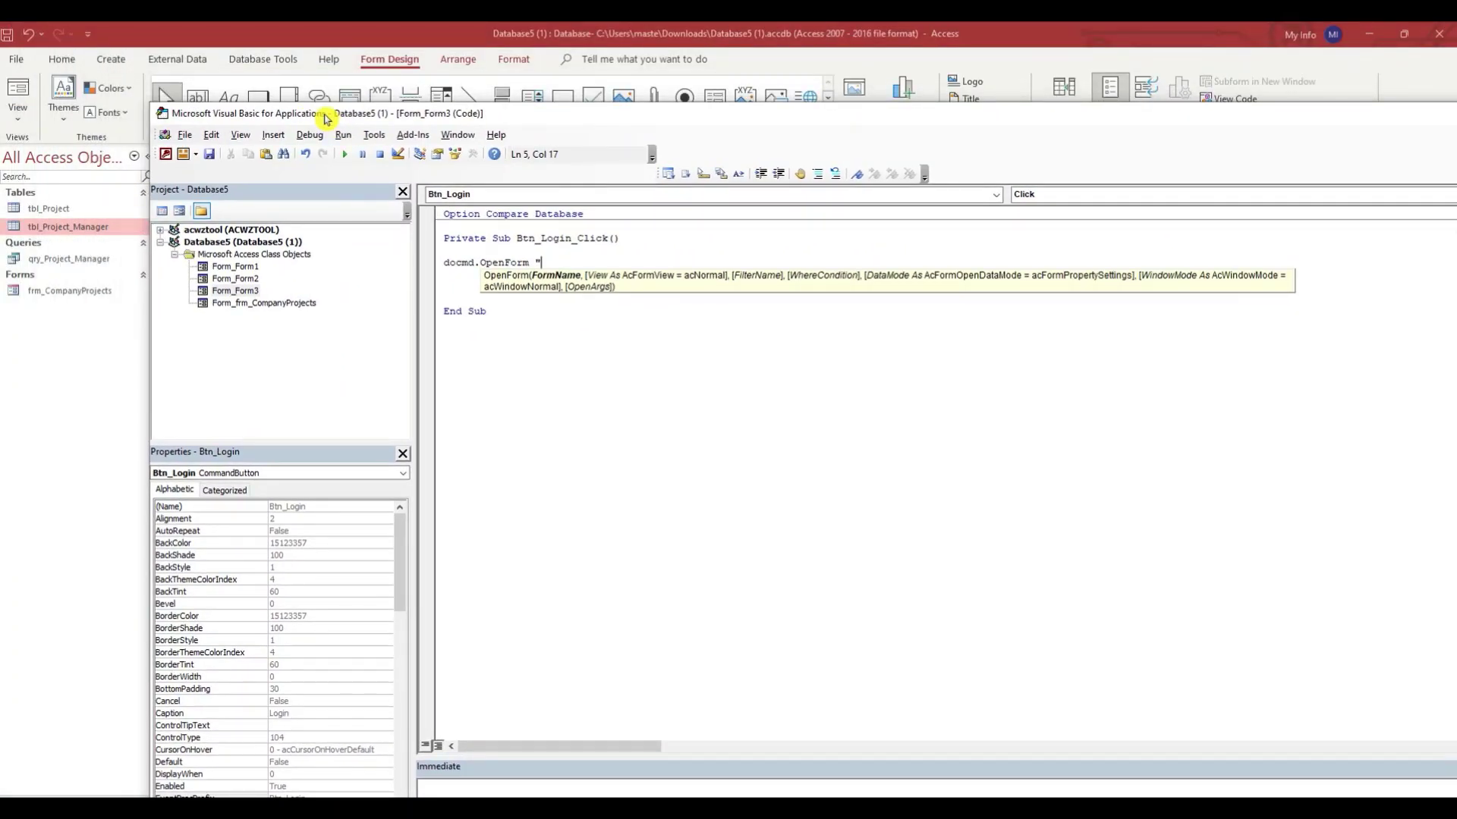
pyautogui.write('frm_CompantProject')
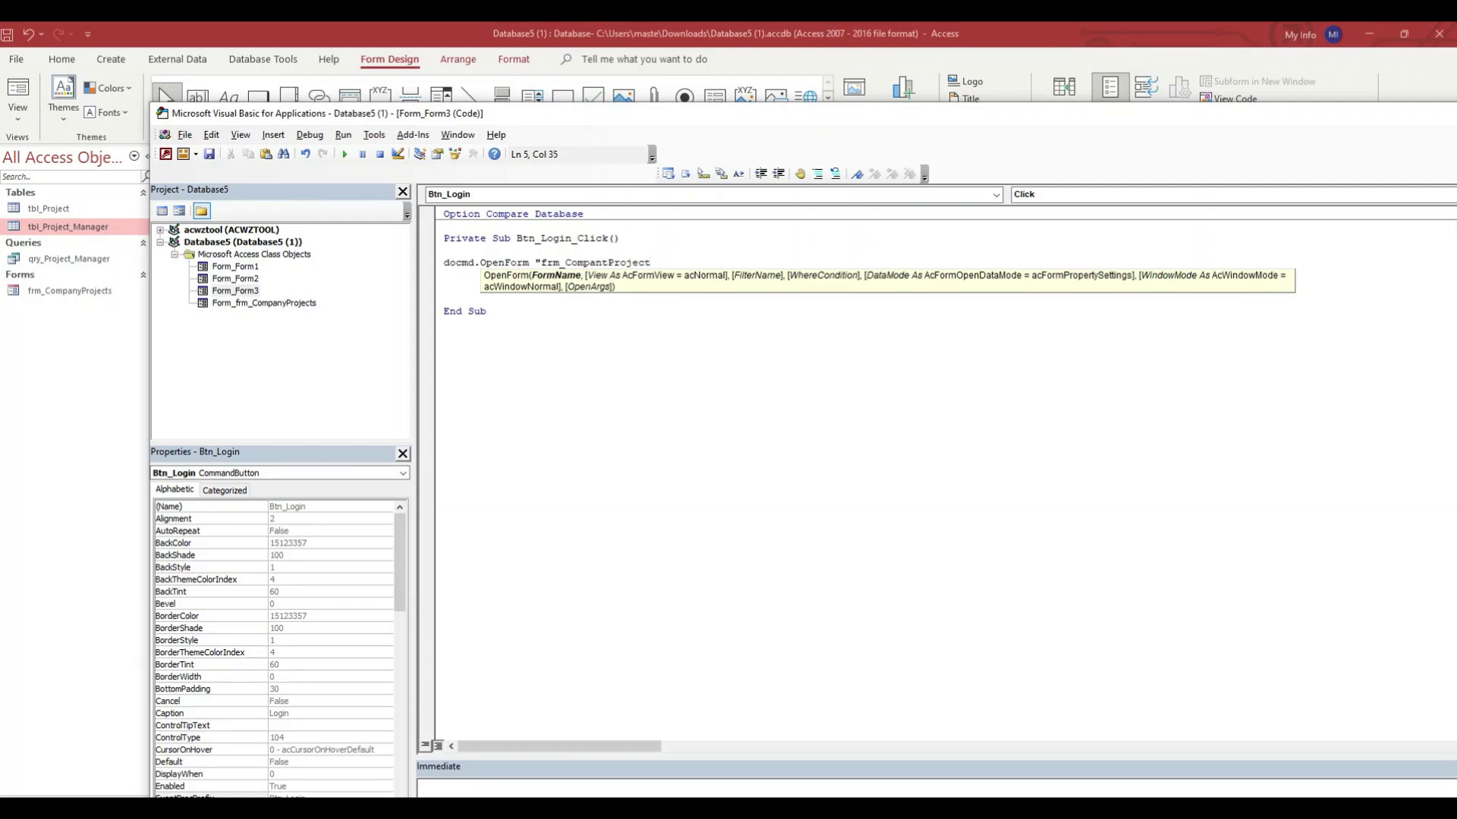
pyautogui.write(',')
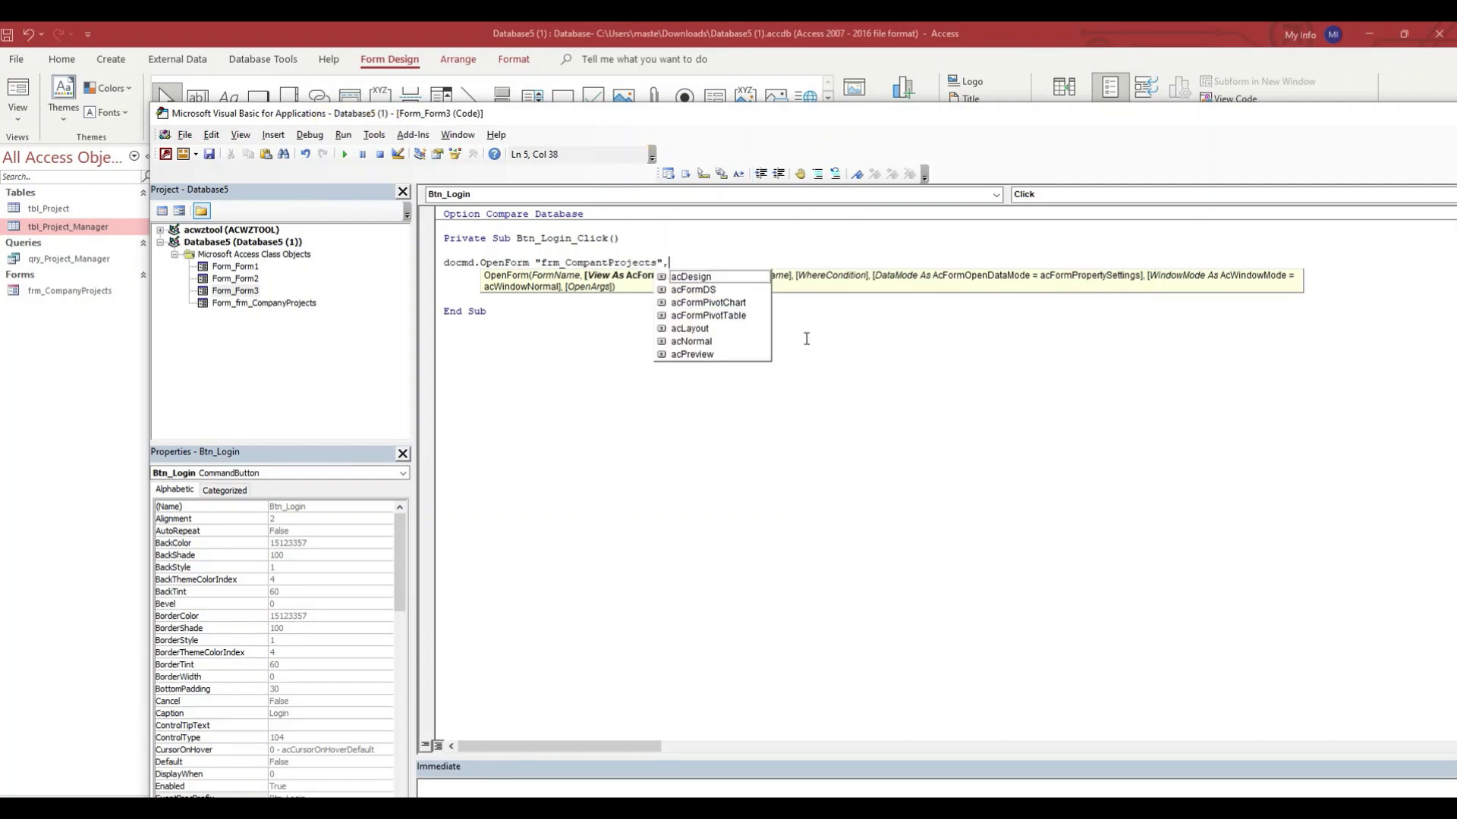
pyautogui.doubleClick(691, 341)
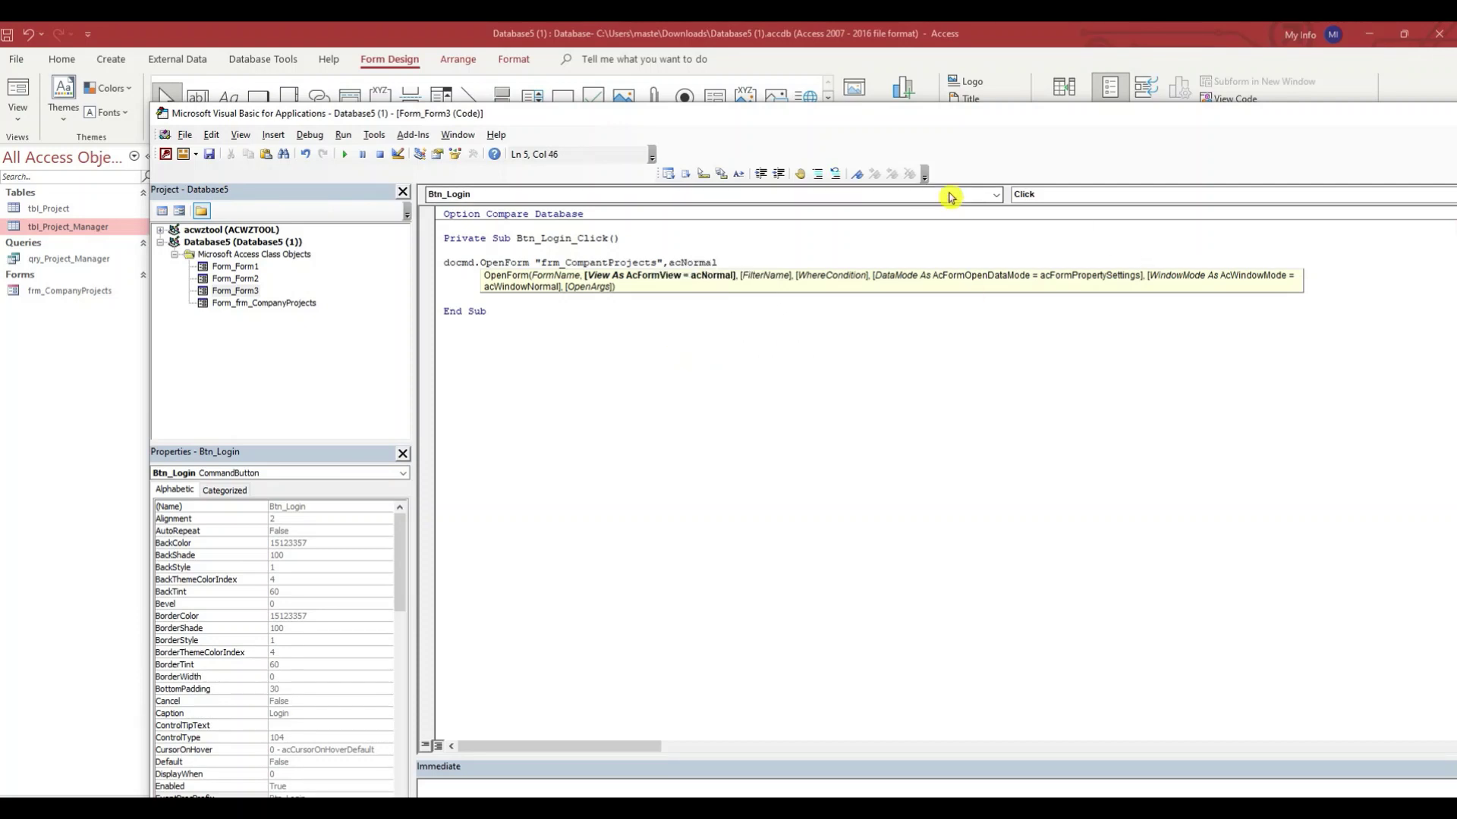
pyautogui.moveTo(1053, 118); pyautogui.dragTo(825, 126)
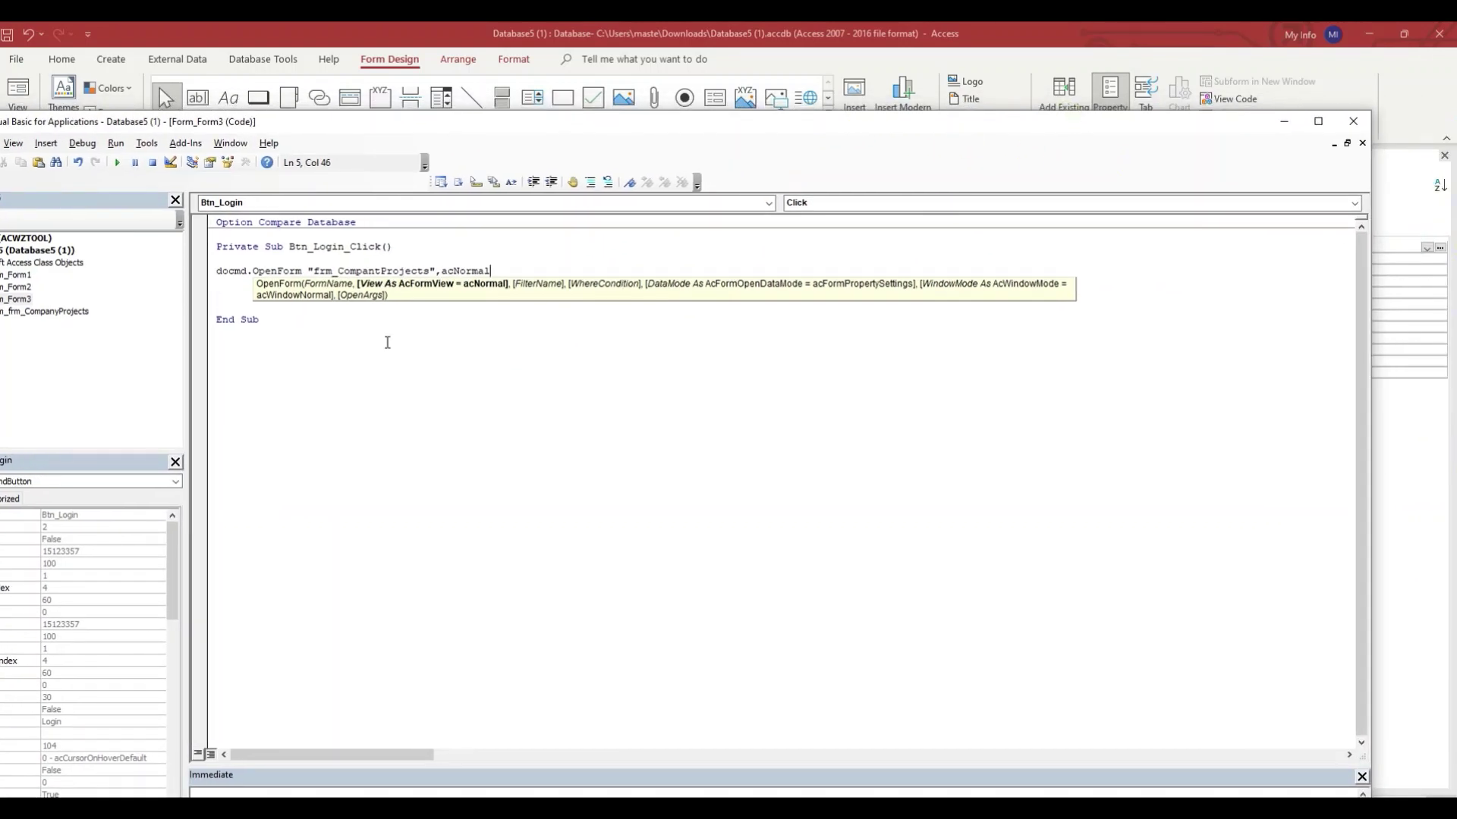
pyautogui.click(463, 311)
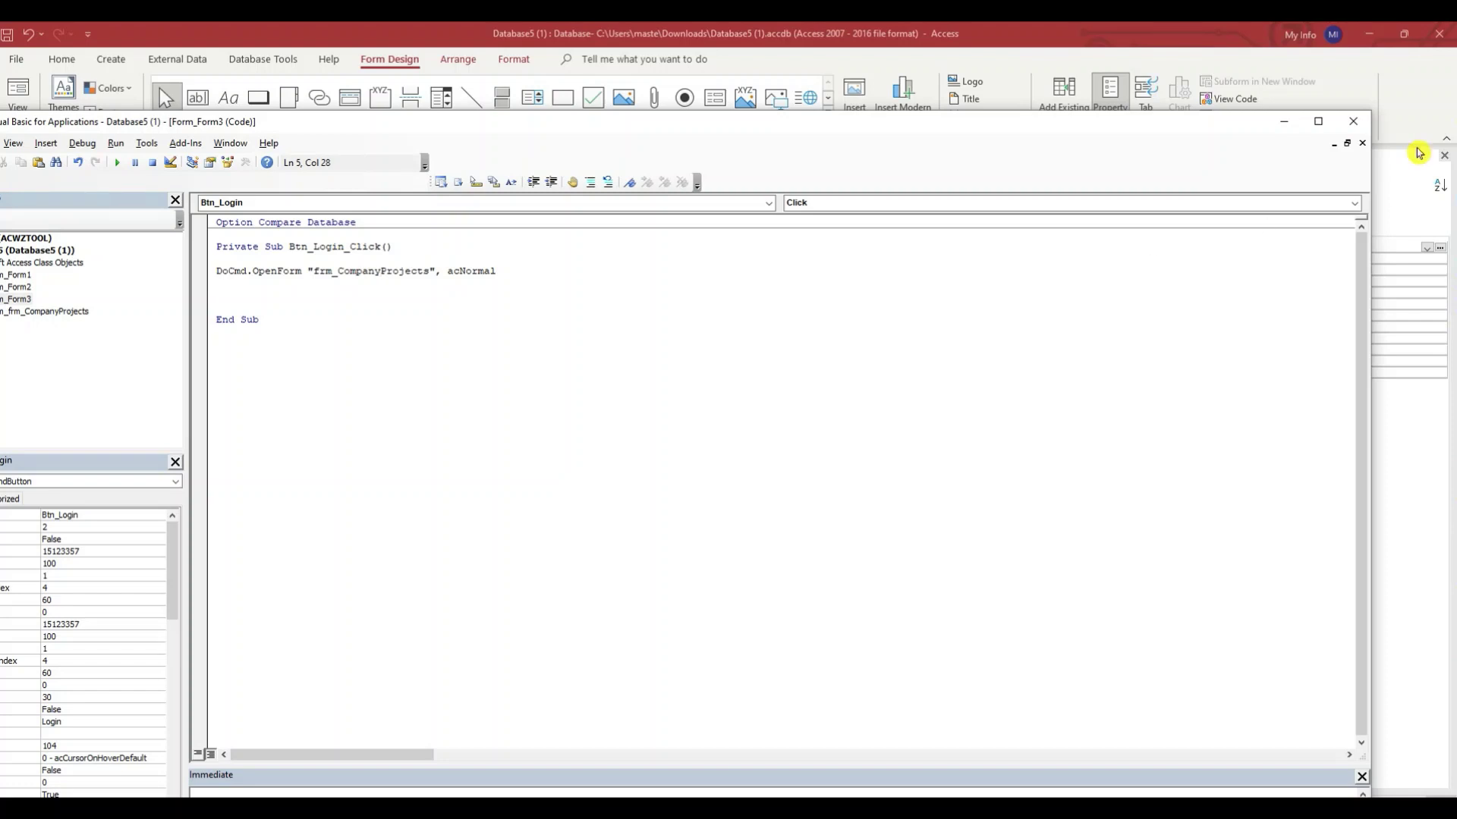
pyautogui.click(1354, 123)
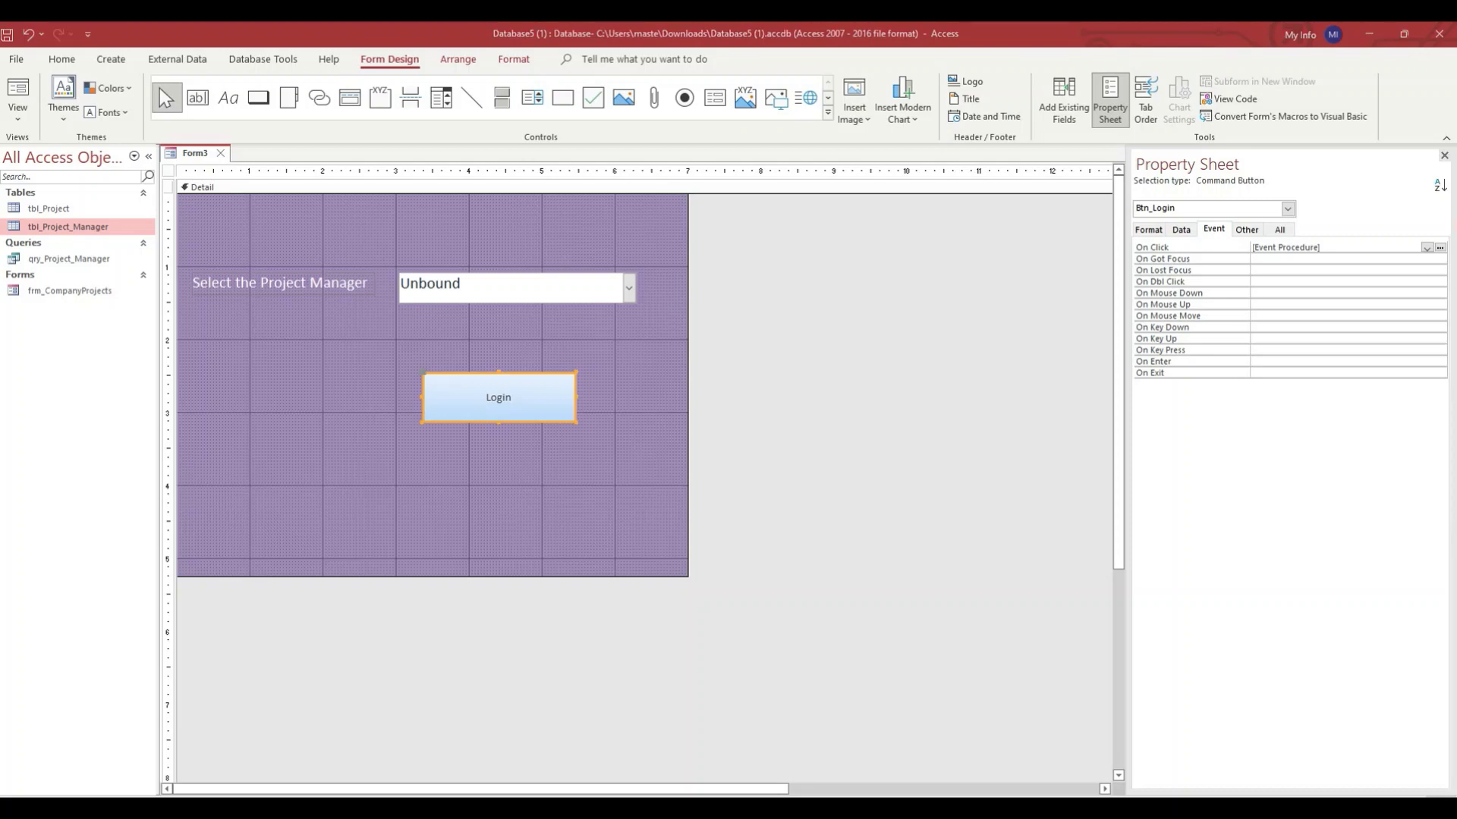
# - Save the form under the name frm_Login
pyautogui.rightClick(195, 153)
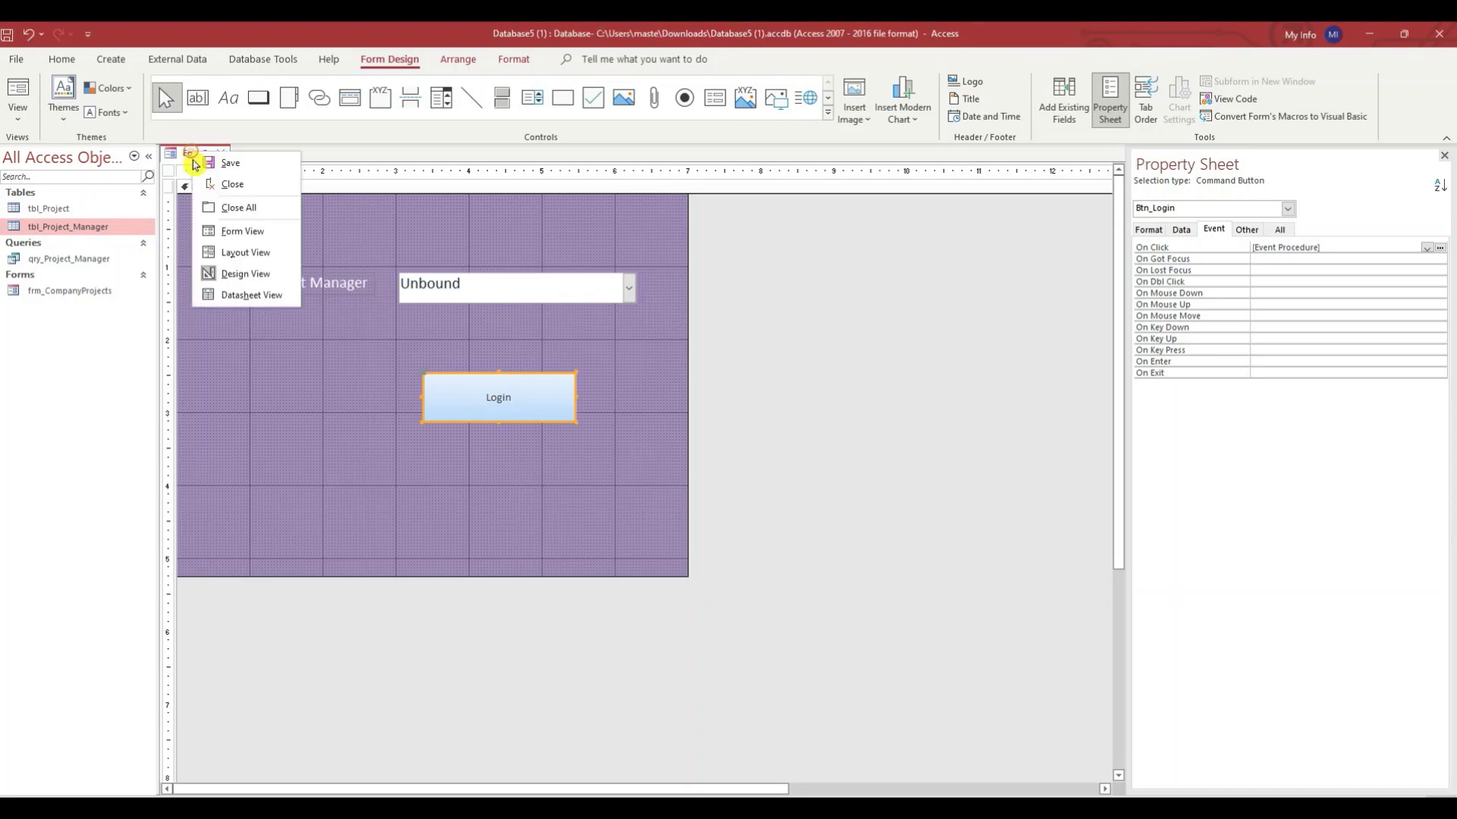
pyautogui.click(230, 162)
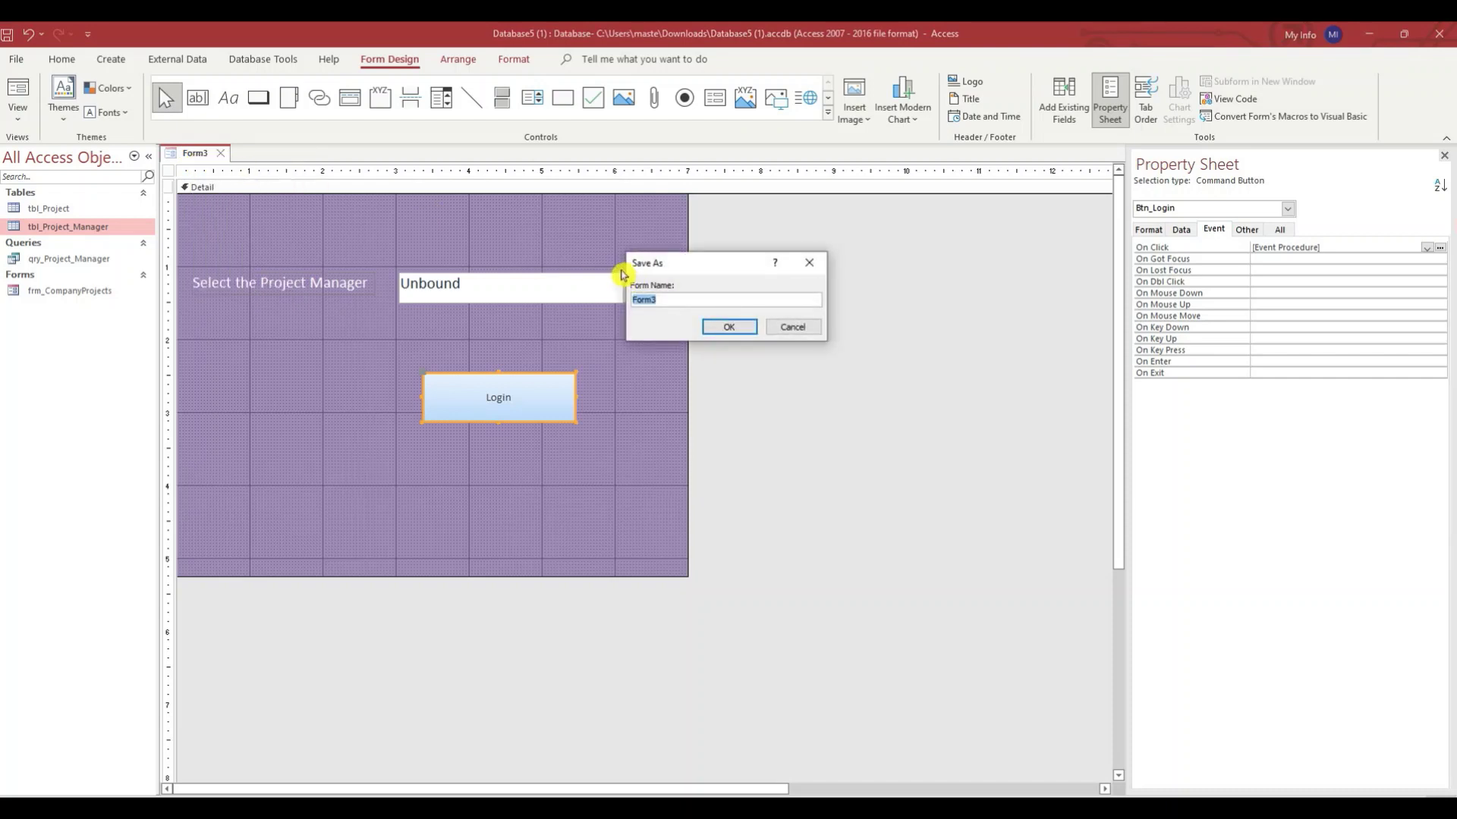
pyautogui.write('frm_Login')
pyautogui.click(729, 326)
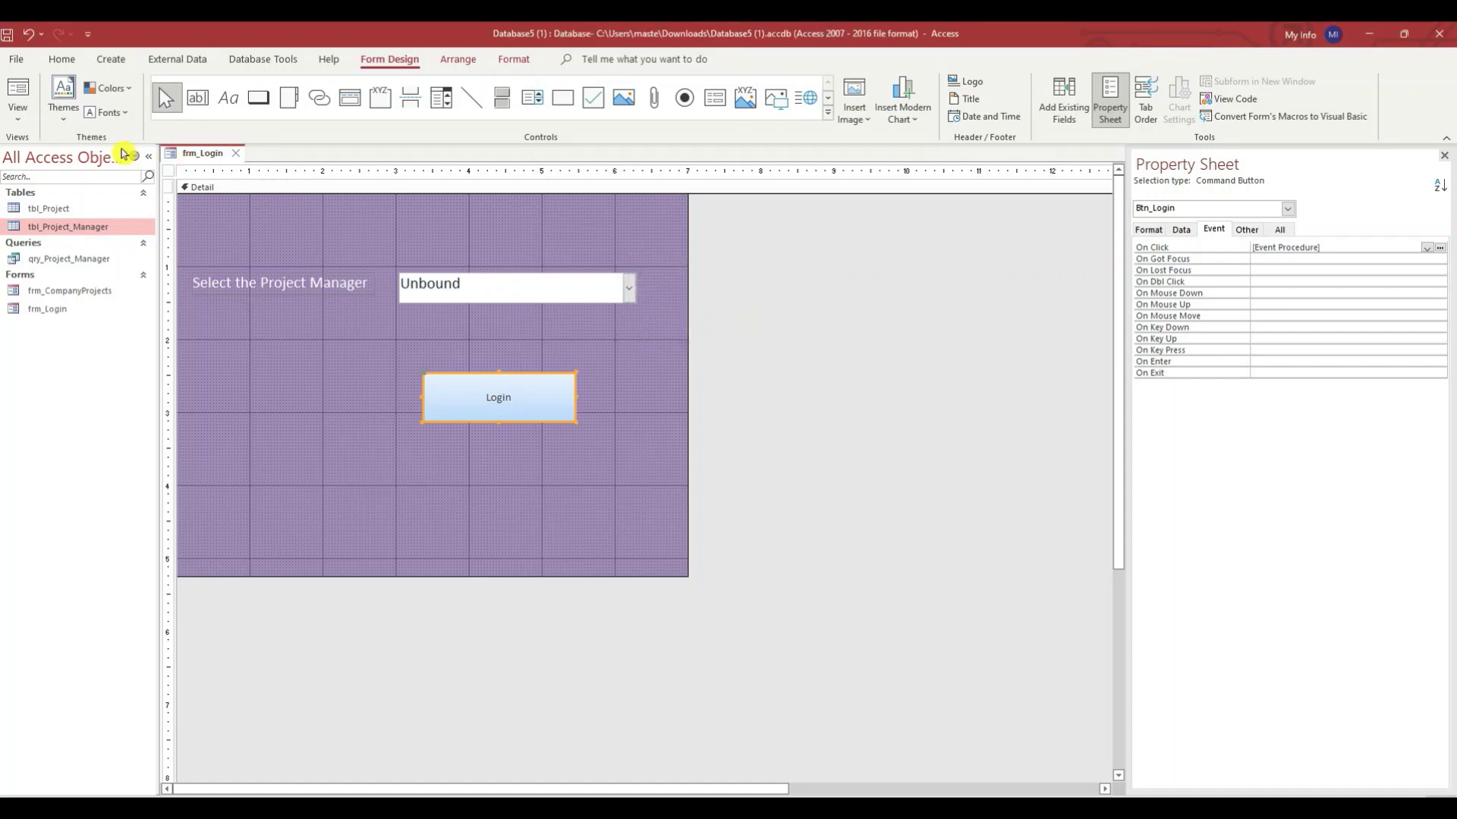
# - Show frm_Login in Form View and test the login with the first project manager in the list
pyautogui.click(23, 114)
pyautogui.click(56, 148)
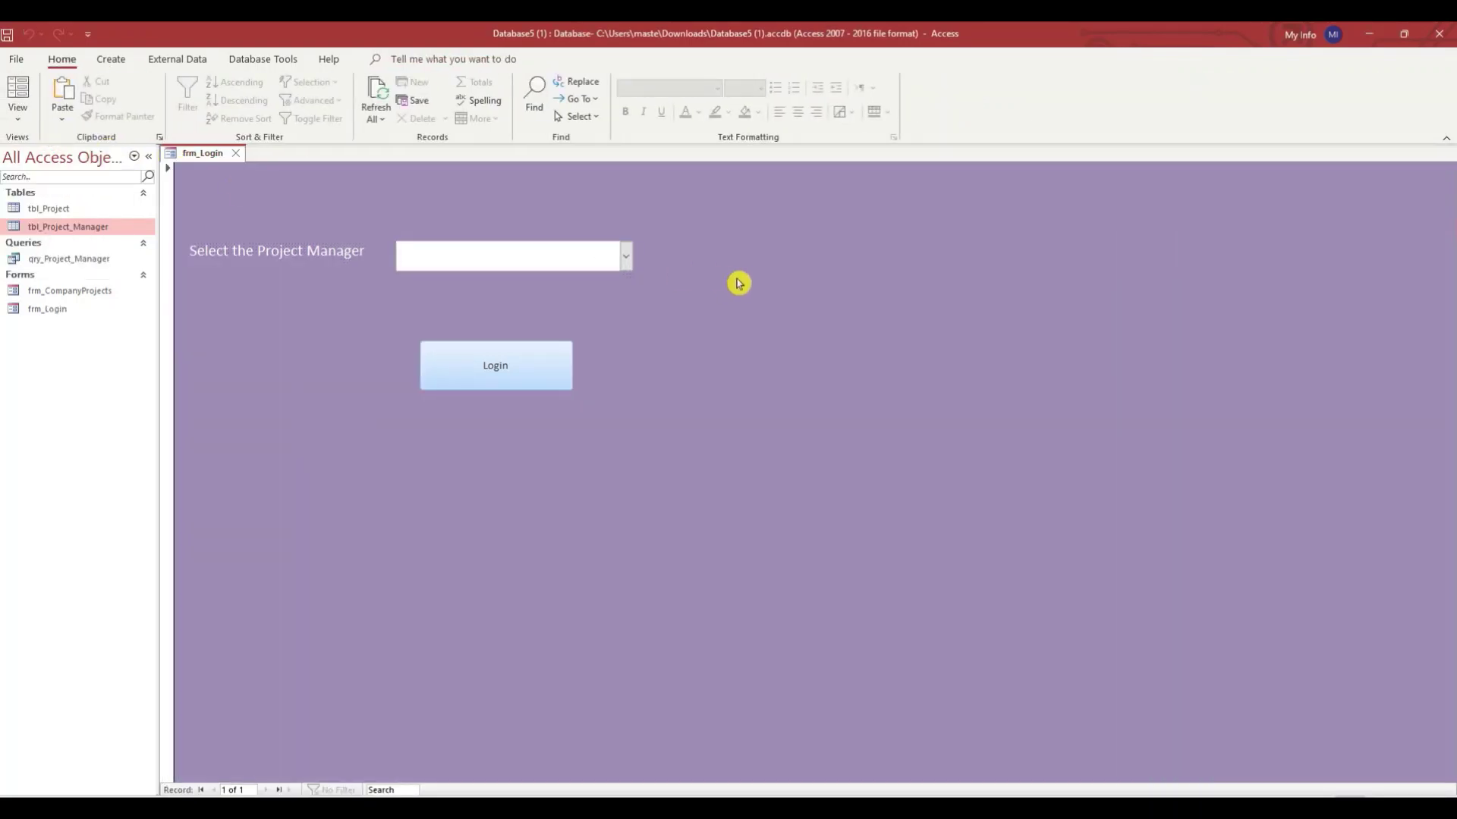
pyautogui.click(626, 258)
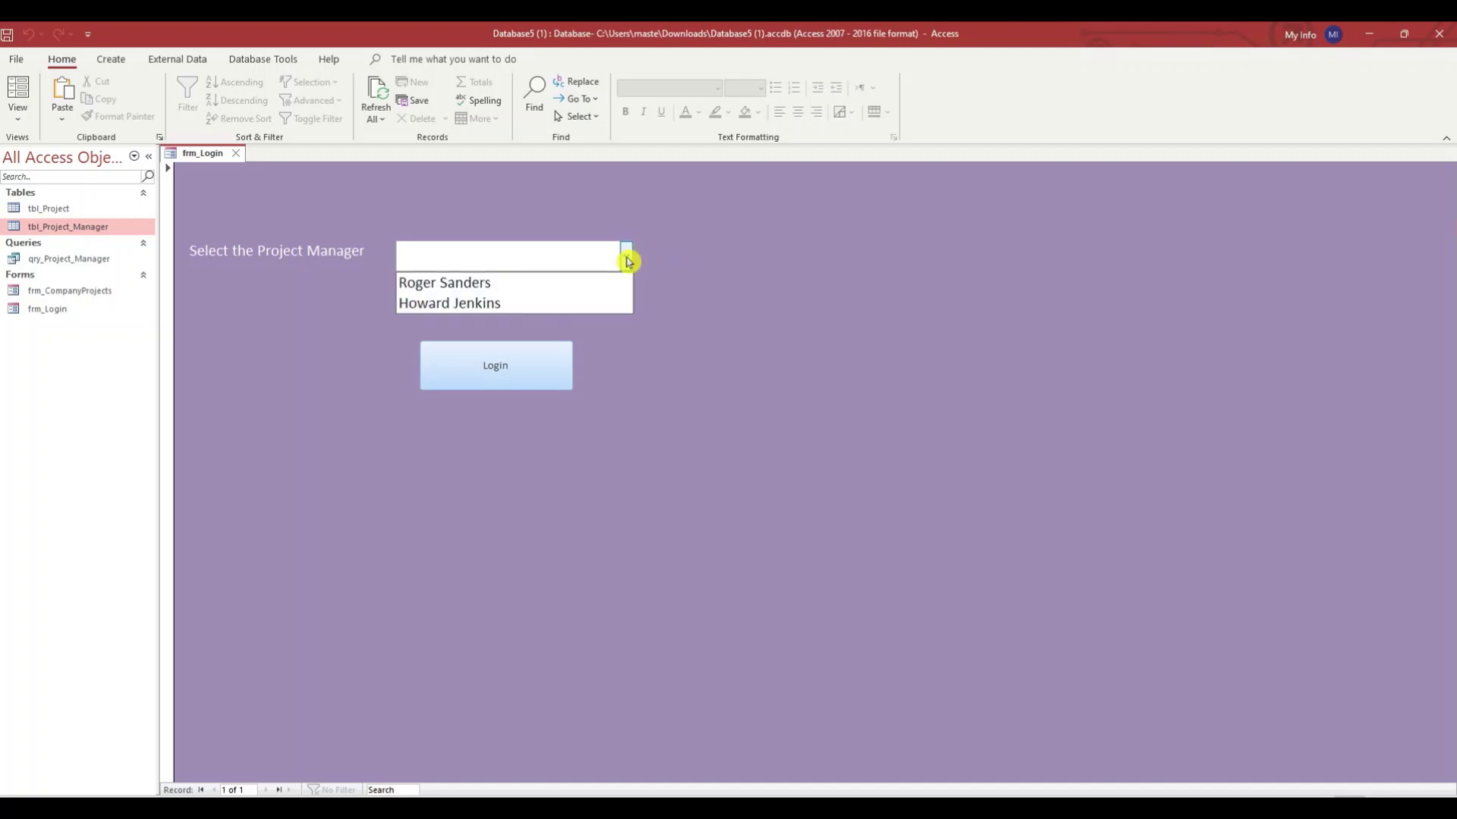
pyautogui.click(571, 283)
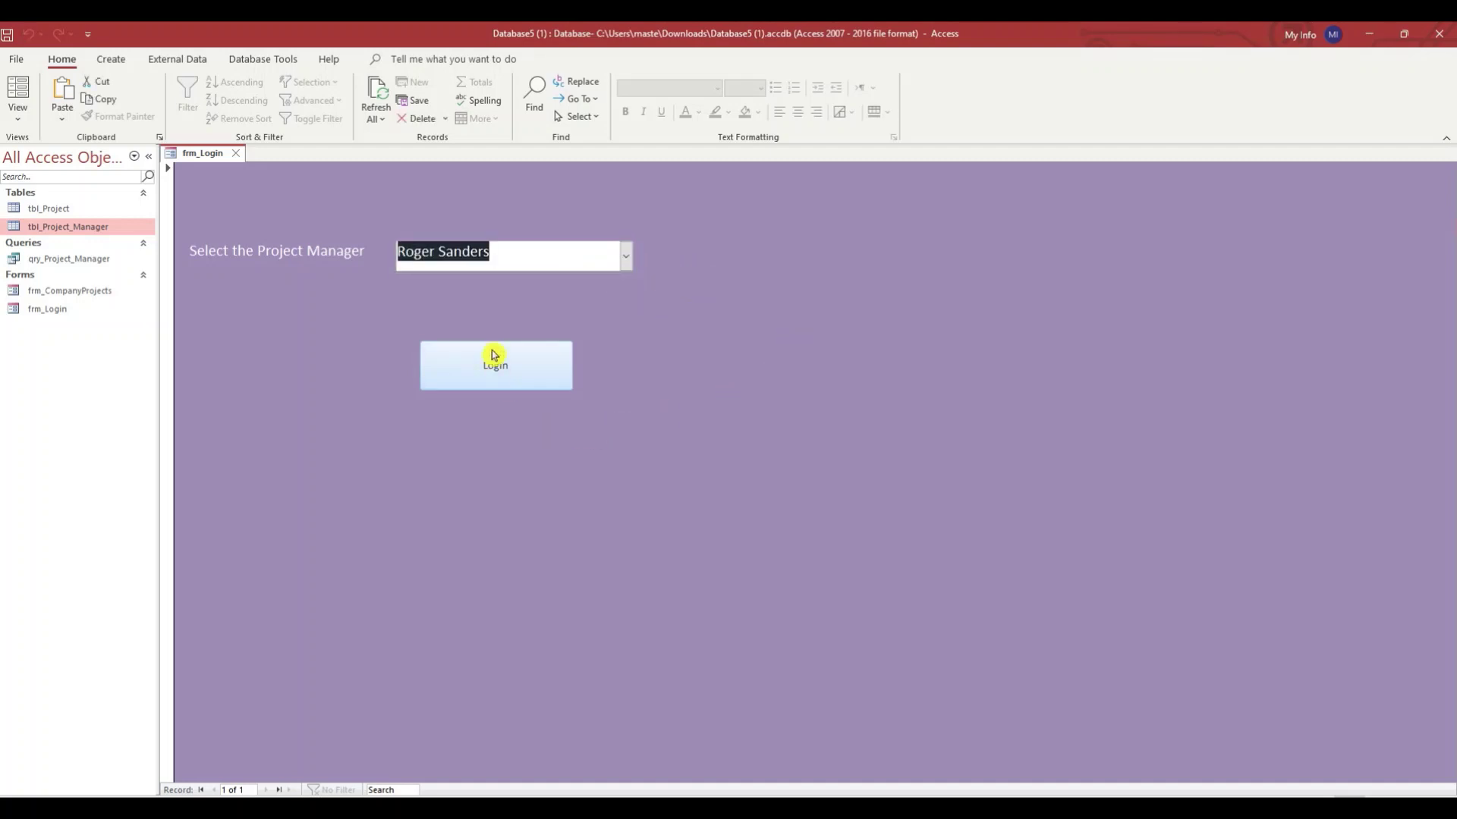
pyautogui.click(528, 368)
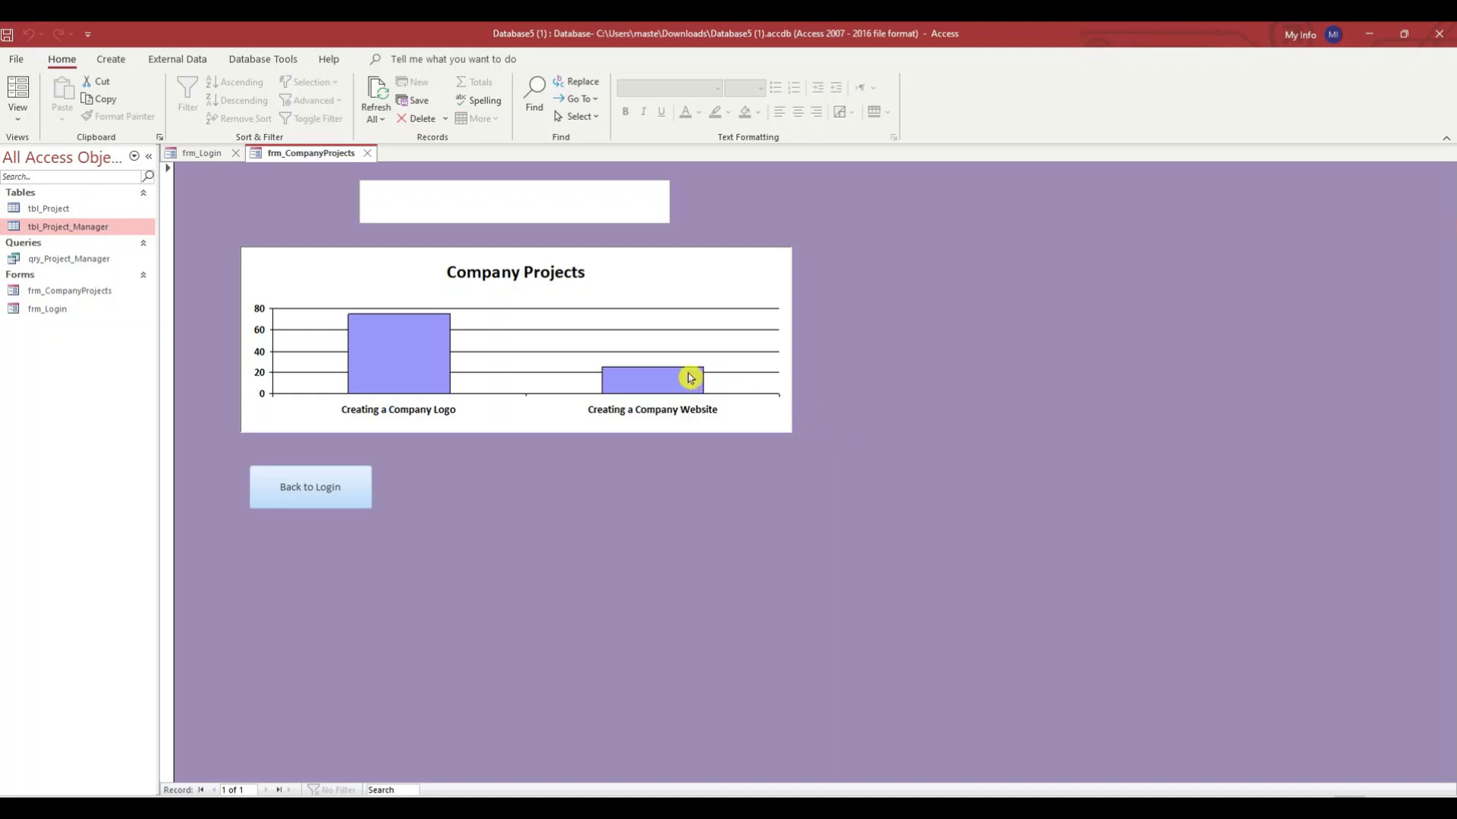
# - Go back to the login form and log in with the second project manager to check the chart
pyautogui.click(309, 491)
pyautogui.click(626, 258)
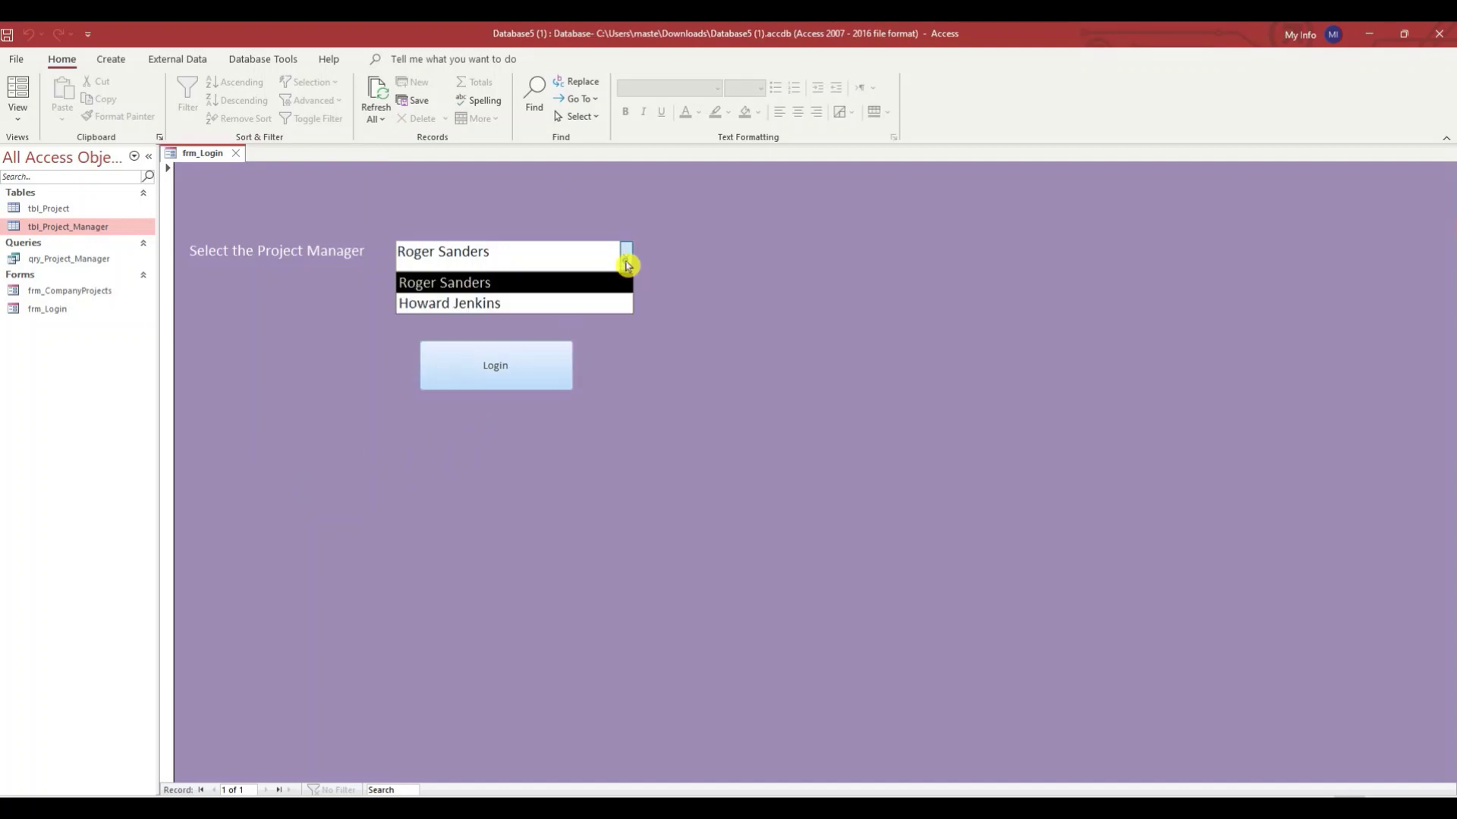
pyautogui.click(570, 372)
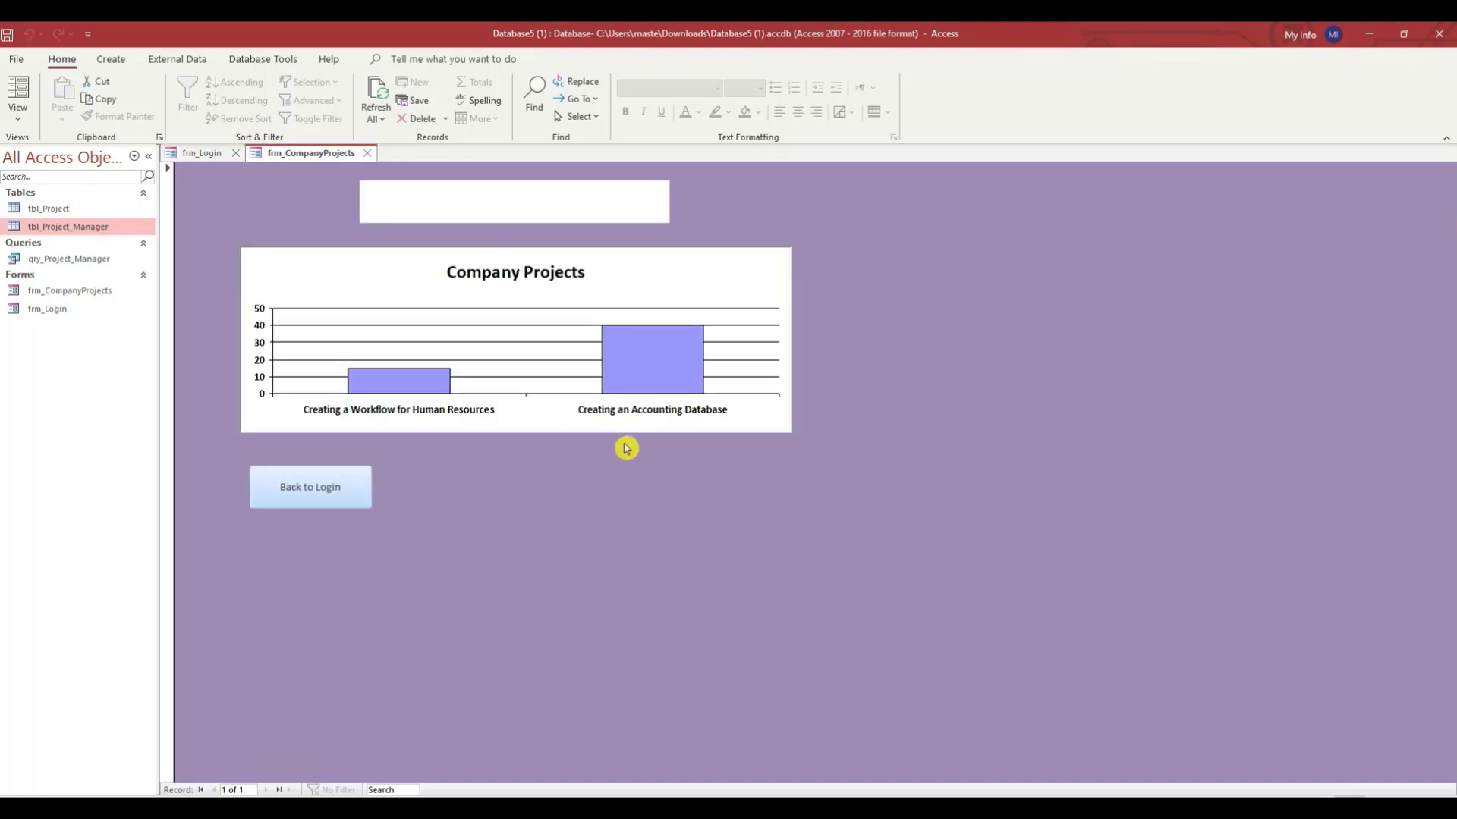
# - Switch frm_CompanyProjects to Design View and create a Code Builder procedure for the form's On Open event
pyautogui.click(544, 178)
pyautogui.rightClick(856, 194)
pyautogui.click(895, 248)
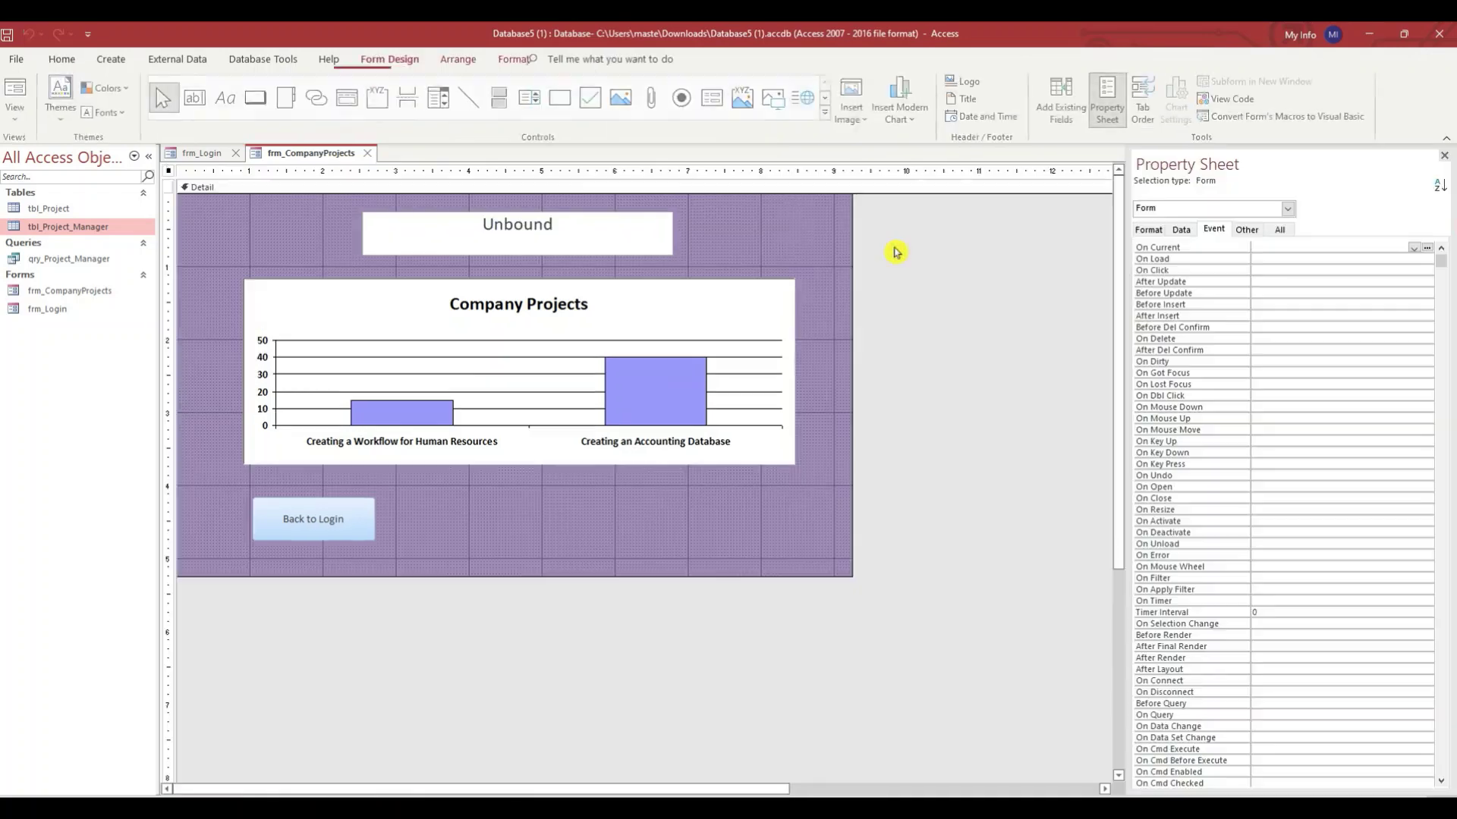
pyautogui.click(665, 225)
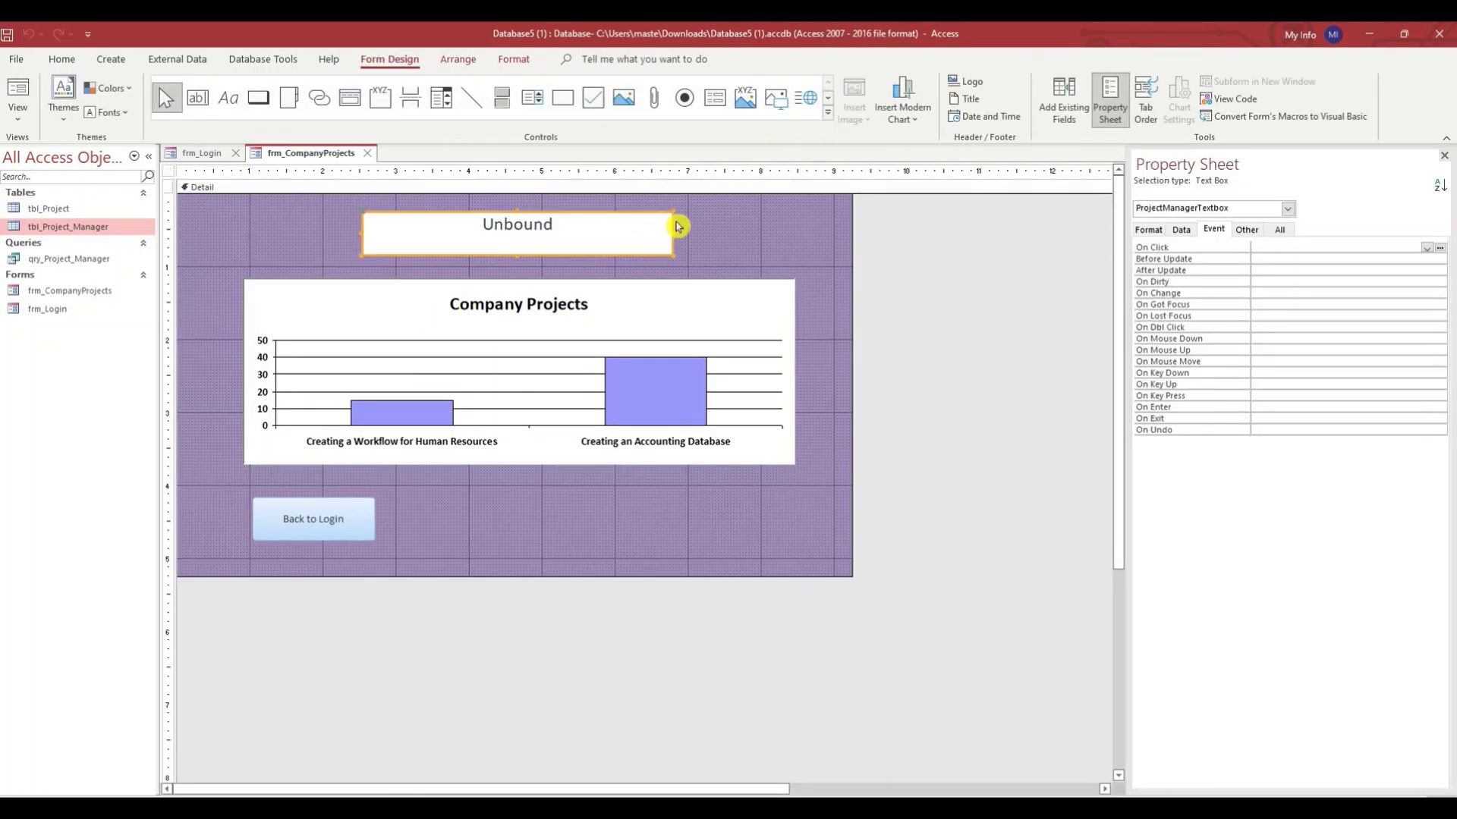
pyautogui.click(280, 220)
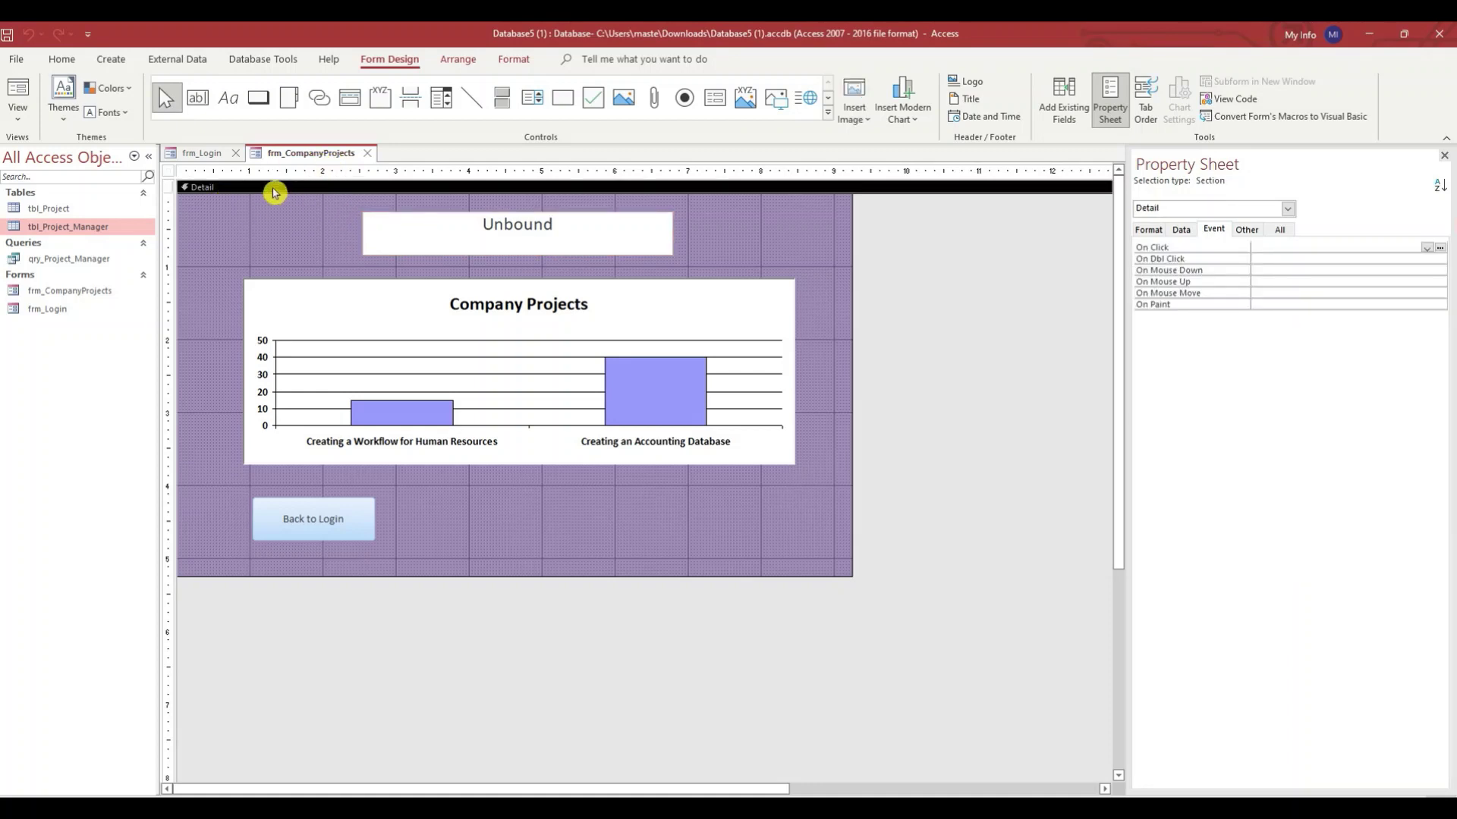
pyautogui.click(167, 175)
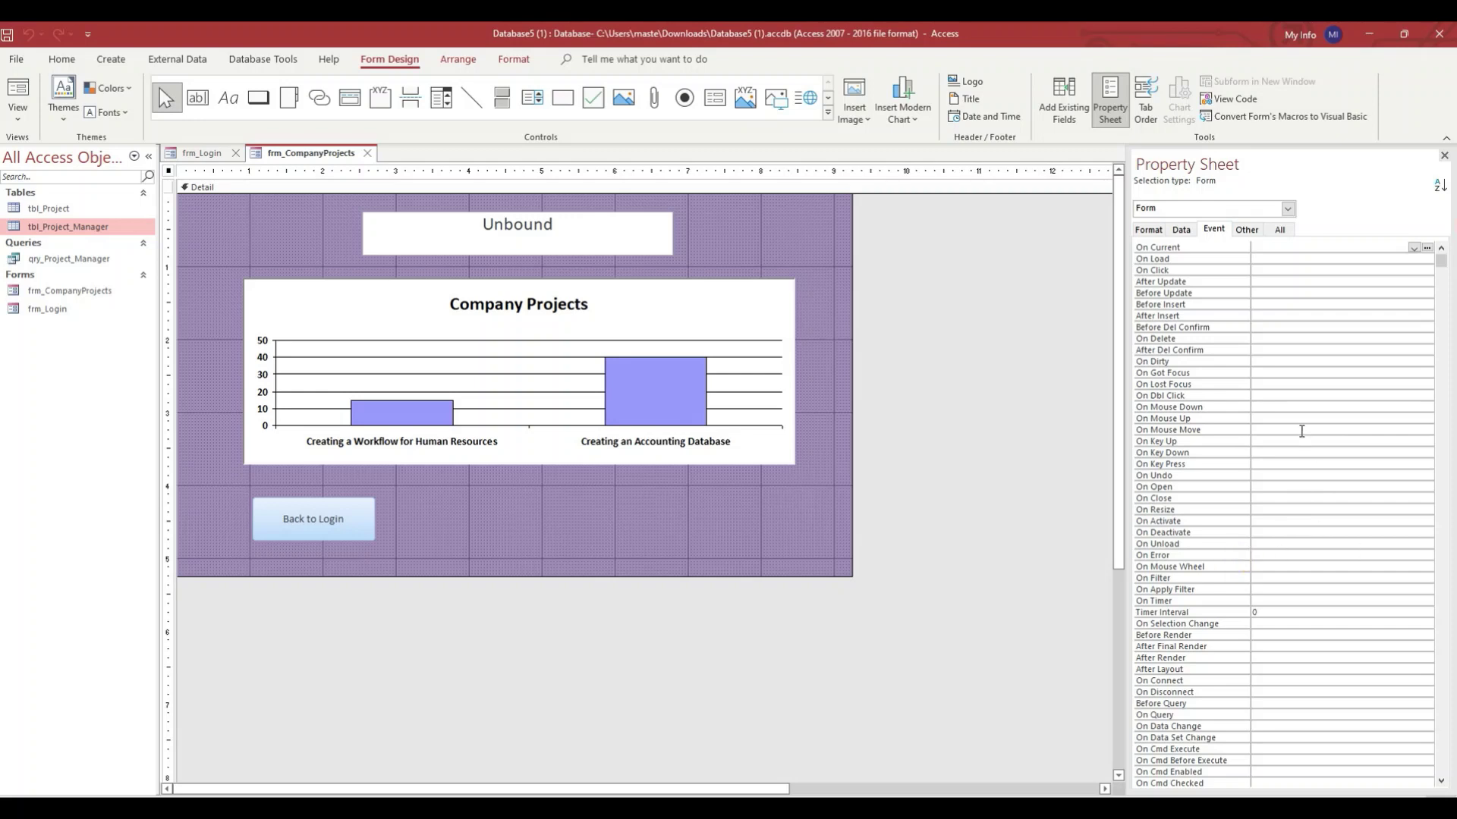
pyautogui.click(1282, 484)
pyautogui.click(1427, 486)
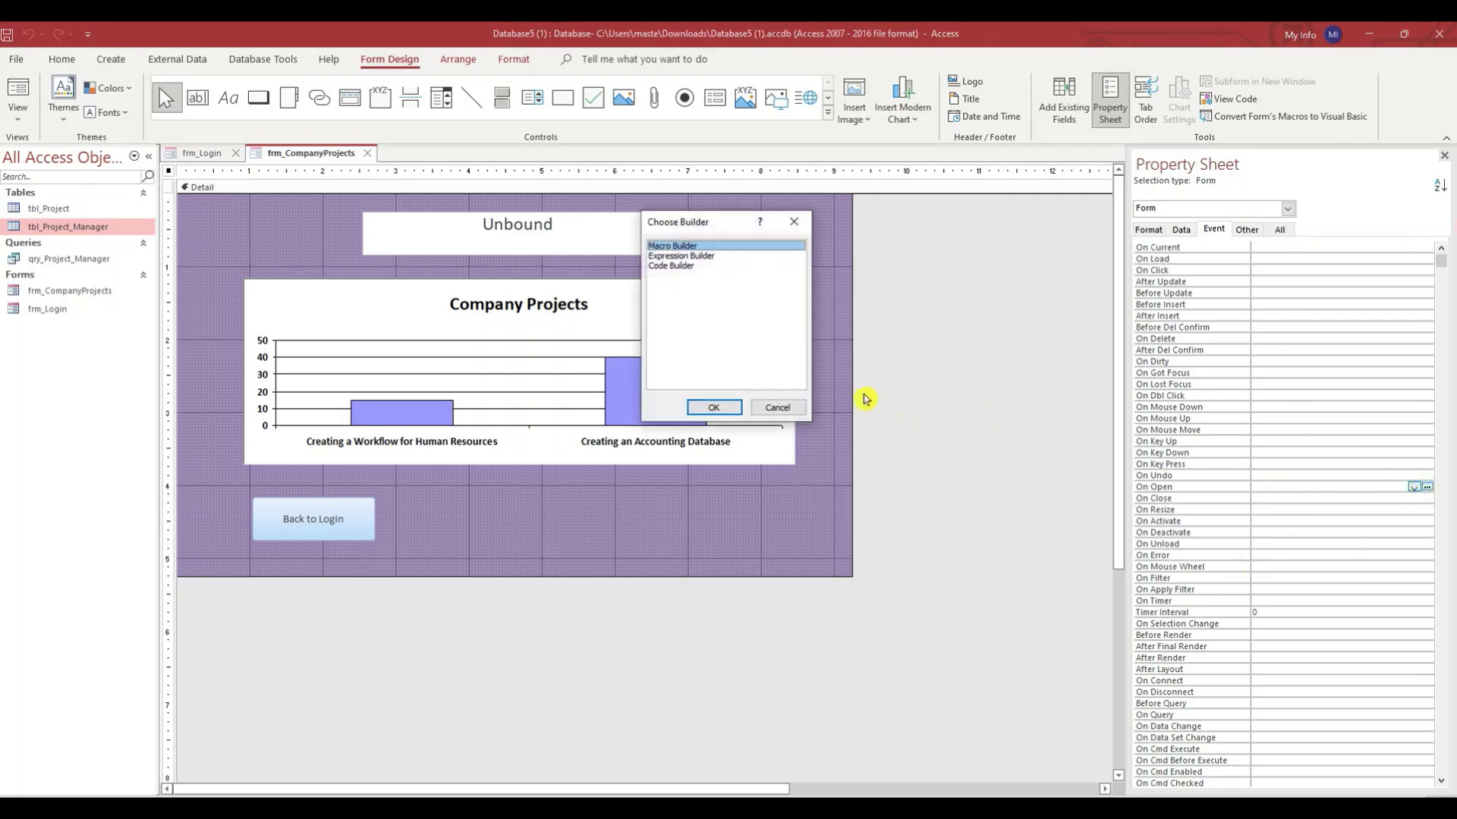
pyautogui.click(680, 265)
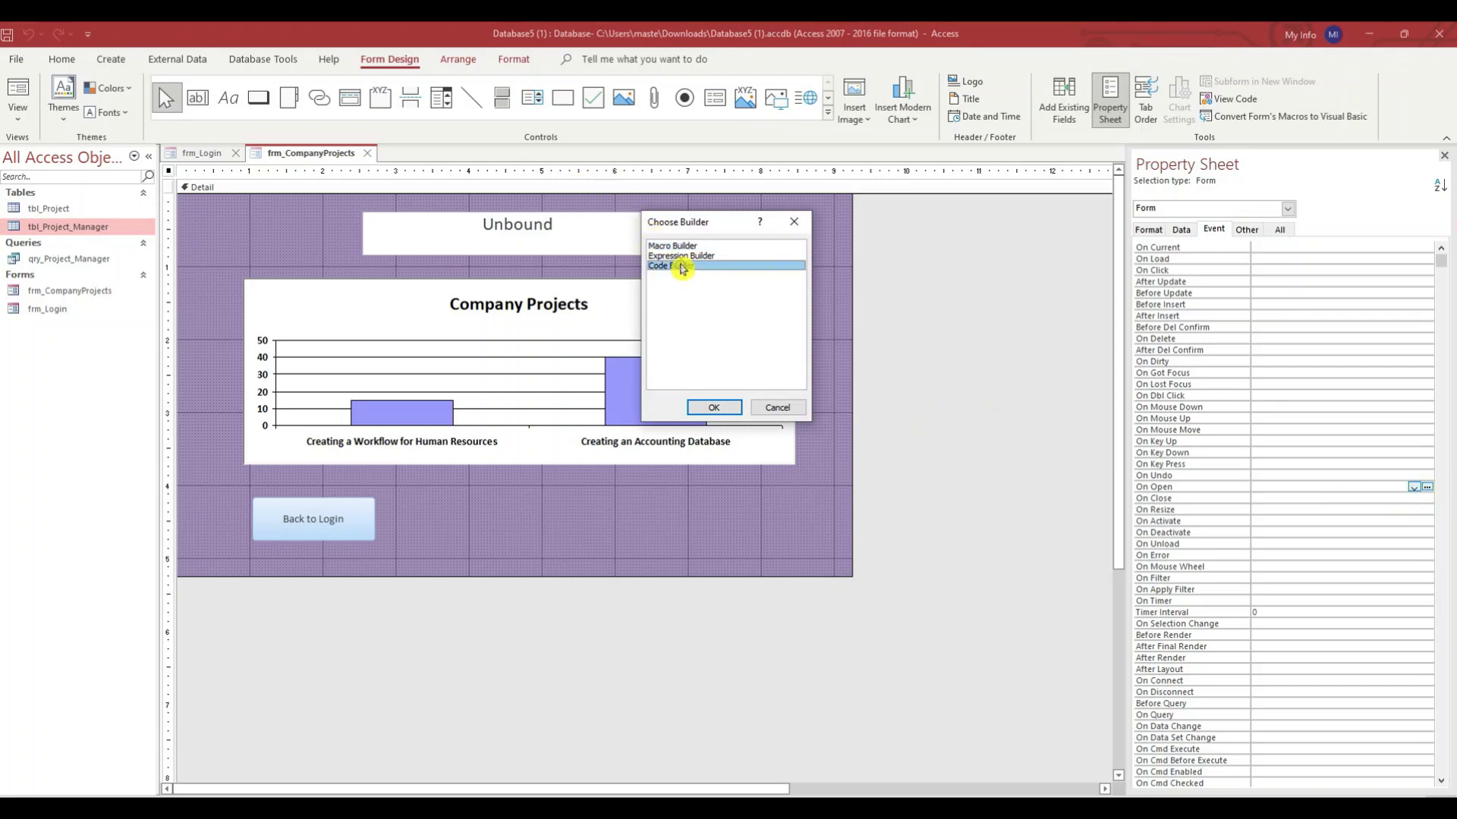
pyautogui.click(727, 415)
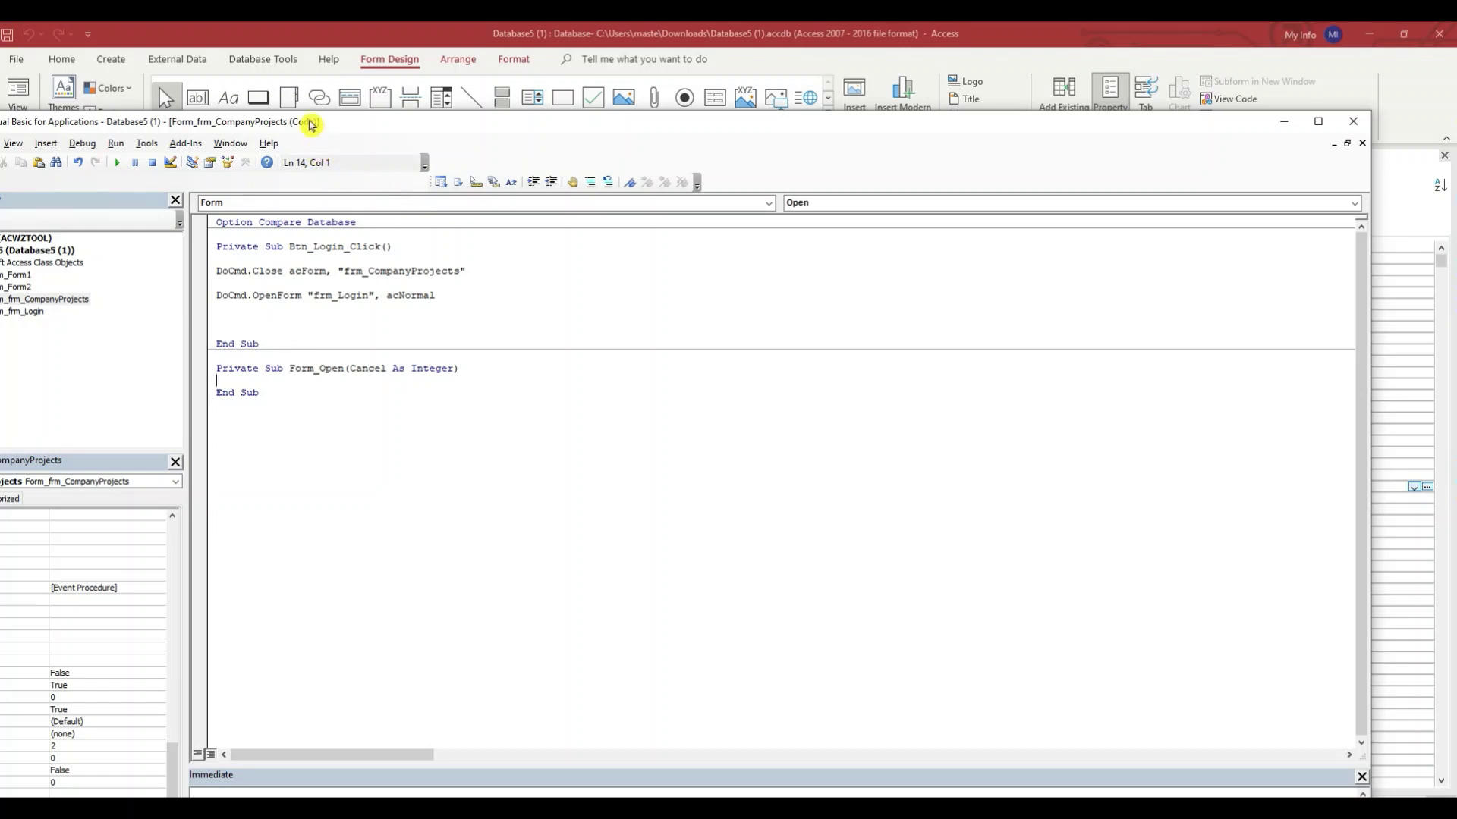
# - Look up the Name property of the unbound text box above the chart
pyautogui.moveTo(314, 121); pyautogui.dragTo(313, 306)
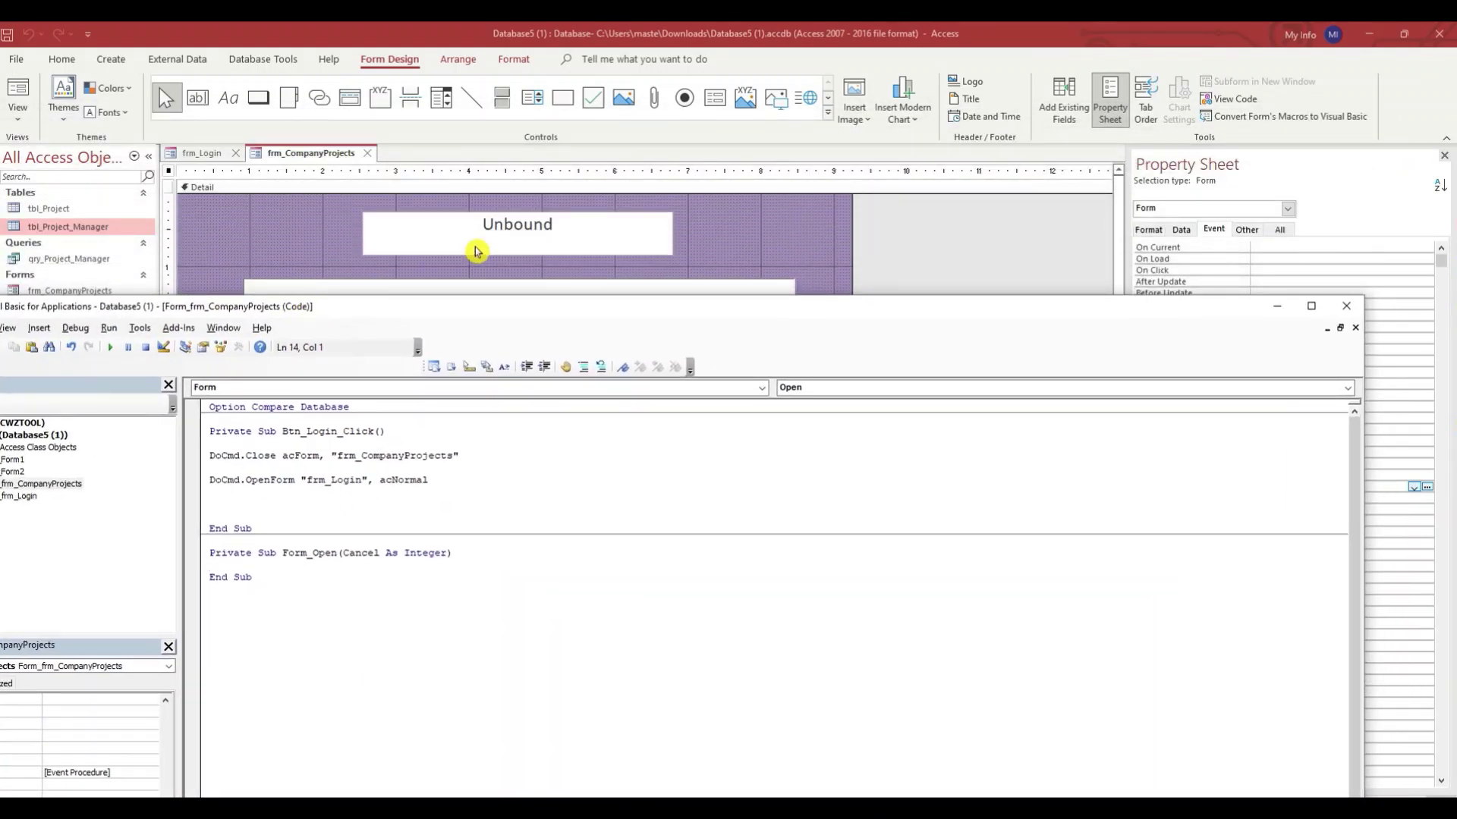
pyautogui.click(459, 235)
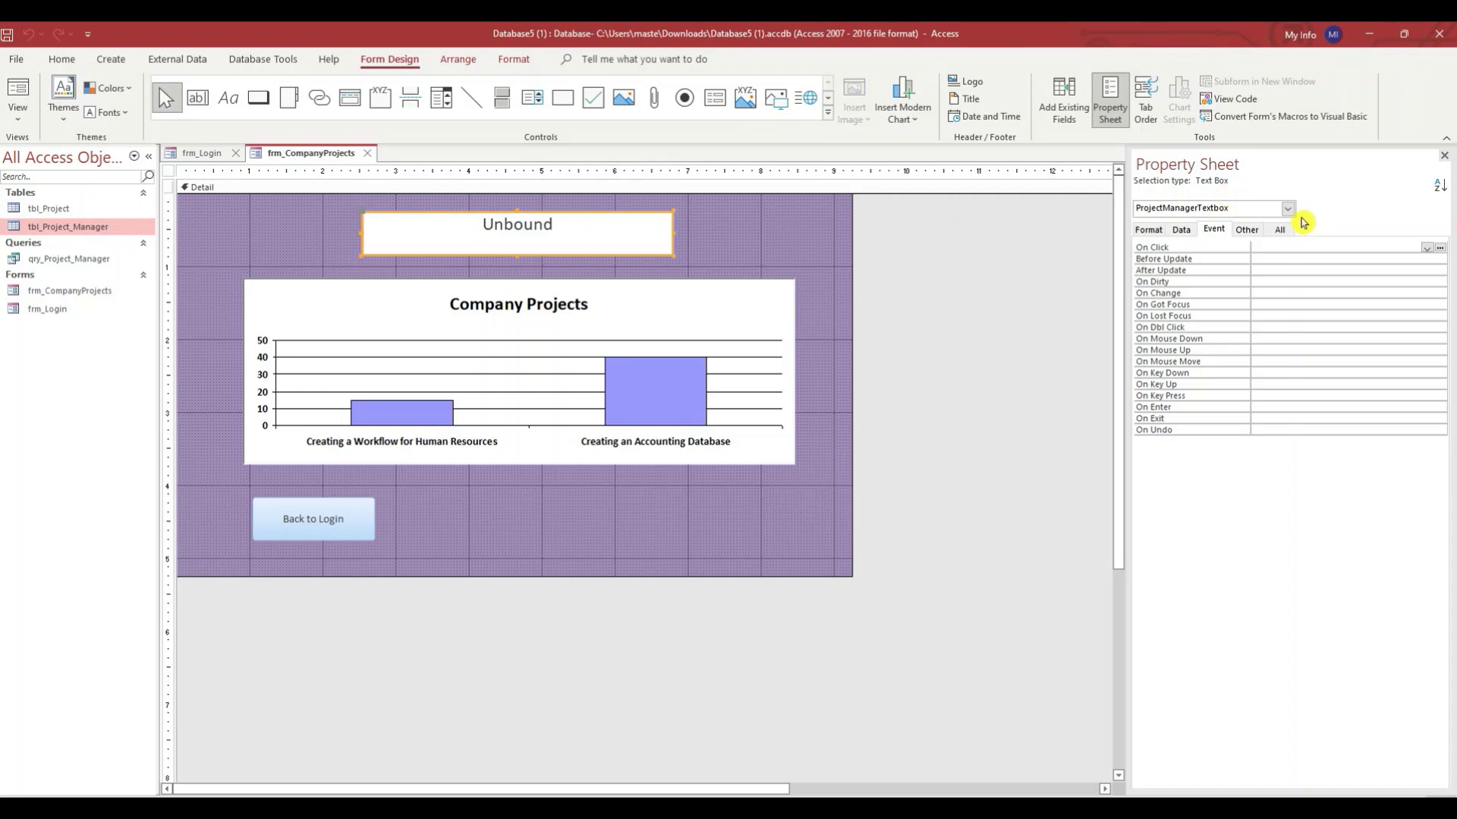
pyautogui.click(1279, 230)
pyautogui.doubleClick(1354, 247)
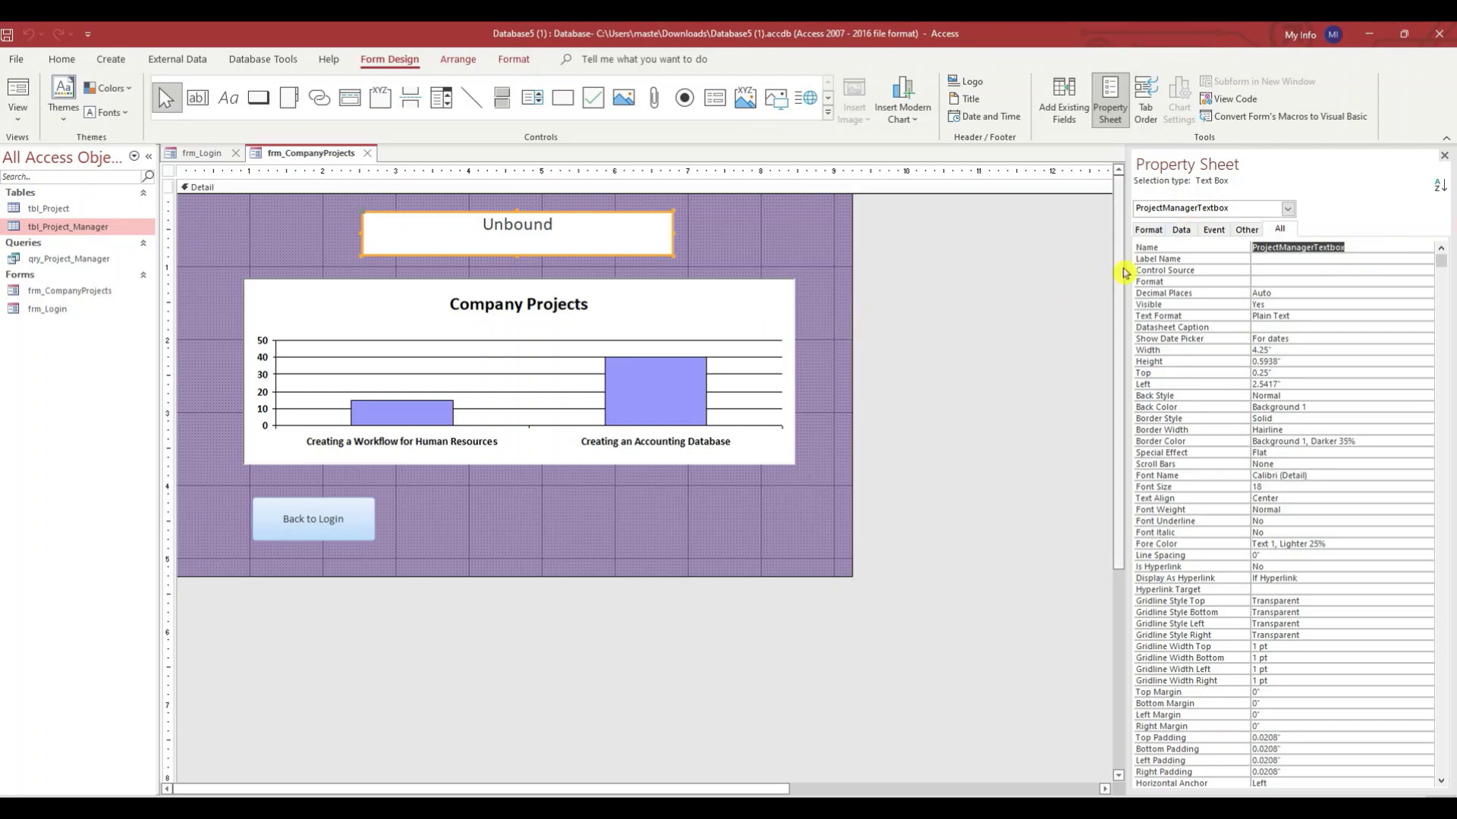
# - Write Me.ProjectManagerTextbox.Value = [Forms]![frm_Login]![ProjectManagerCombobox] in the form's Form_Open procedure and close the code editor
pyautogui.click(173, 171)
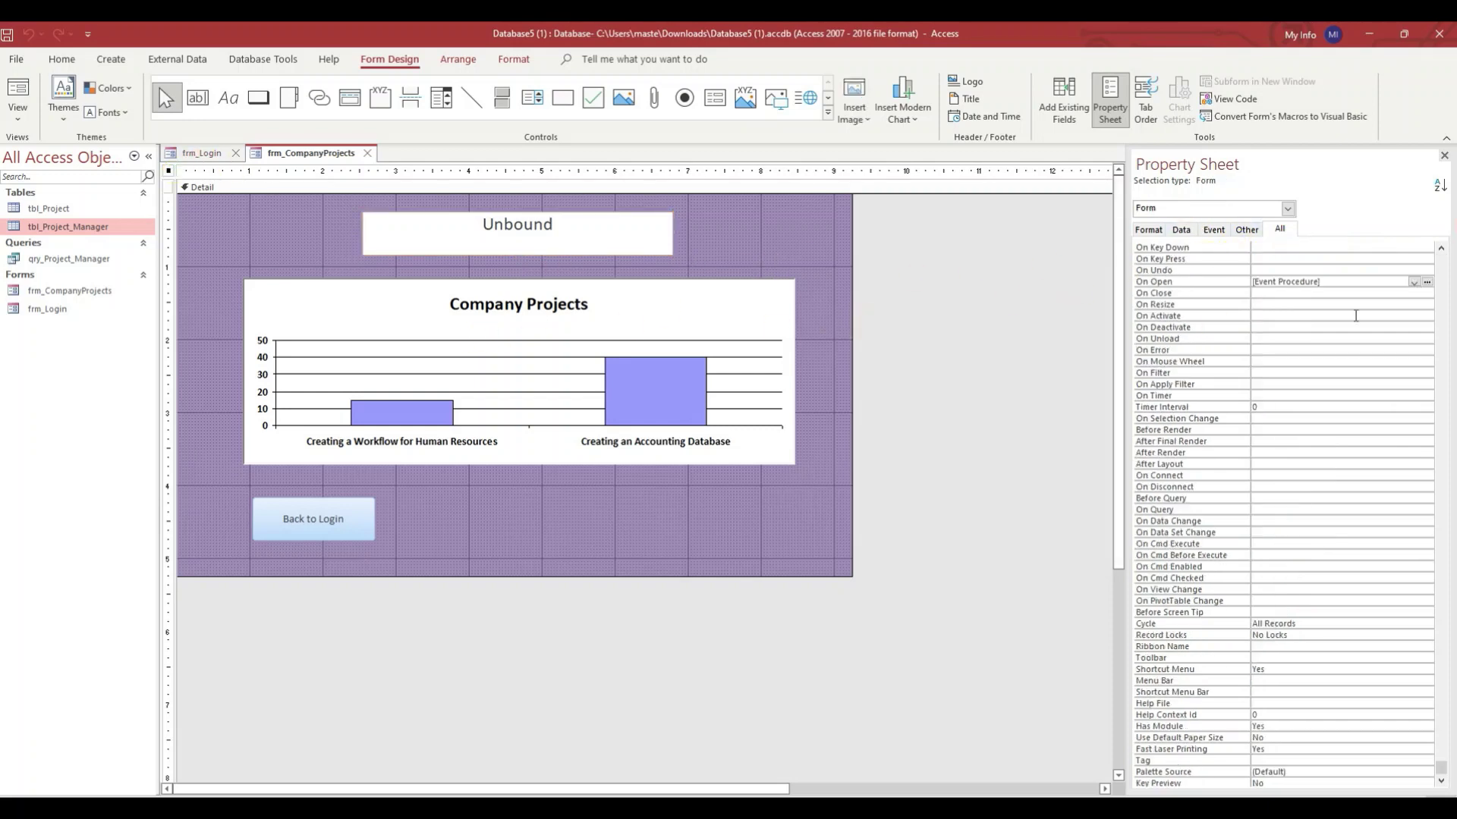
pyautogui.click(1426, 281)
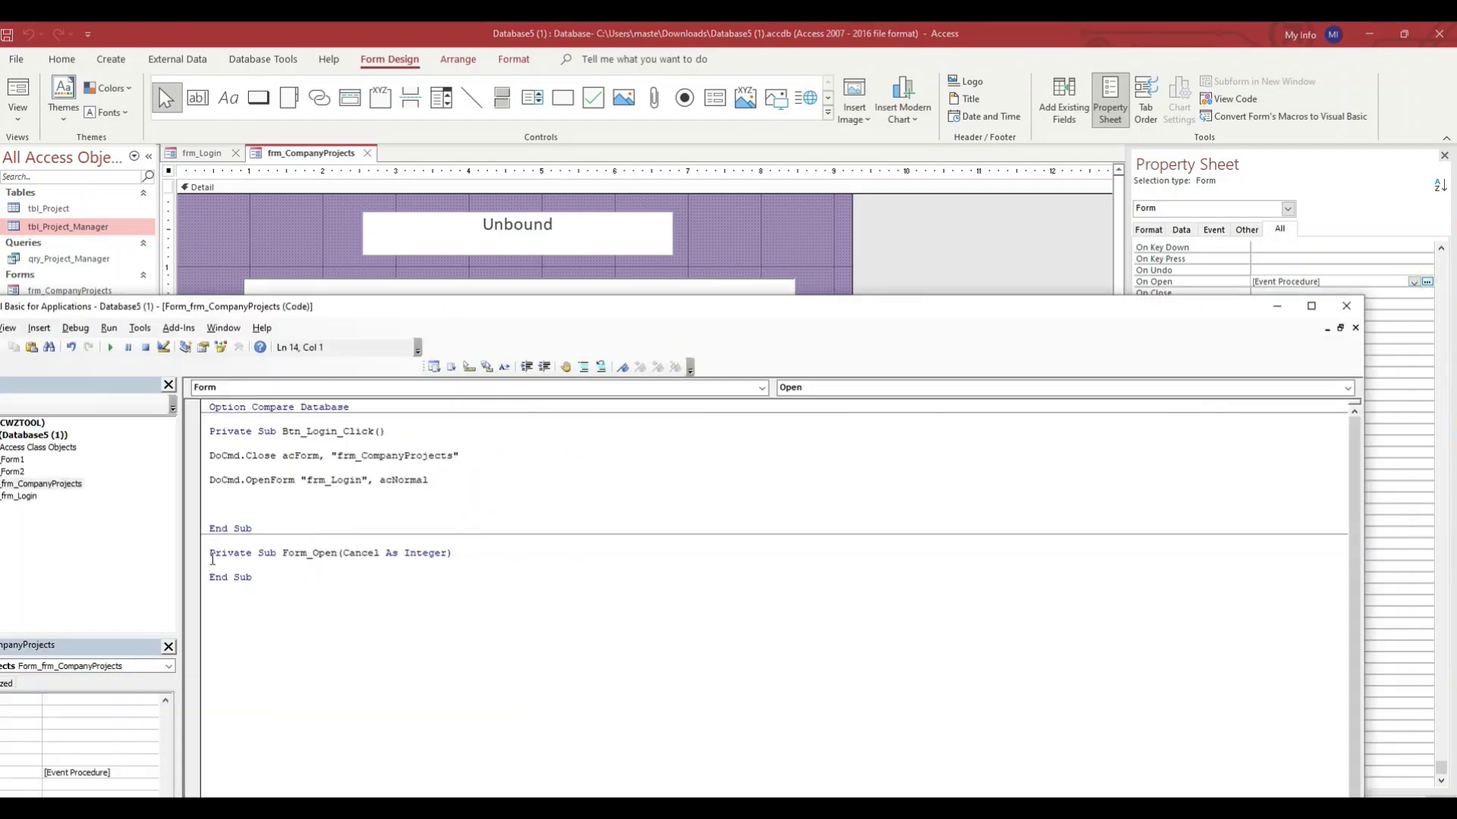
pyautogui.write('me.')
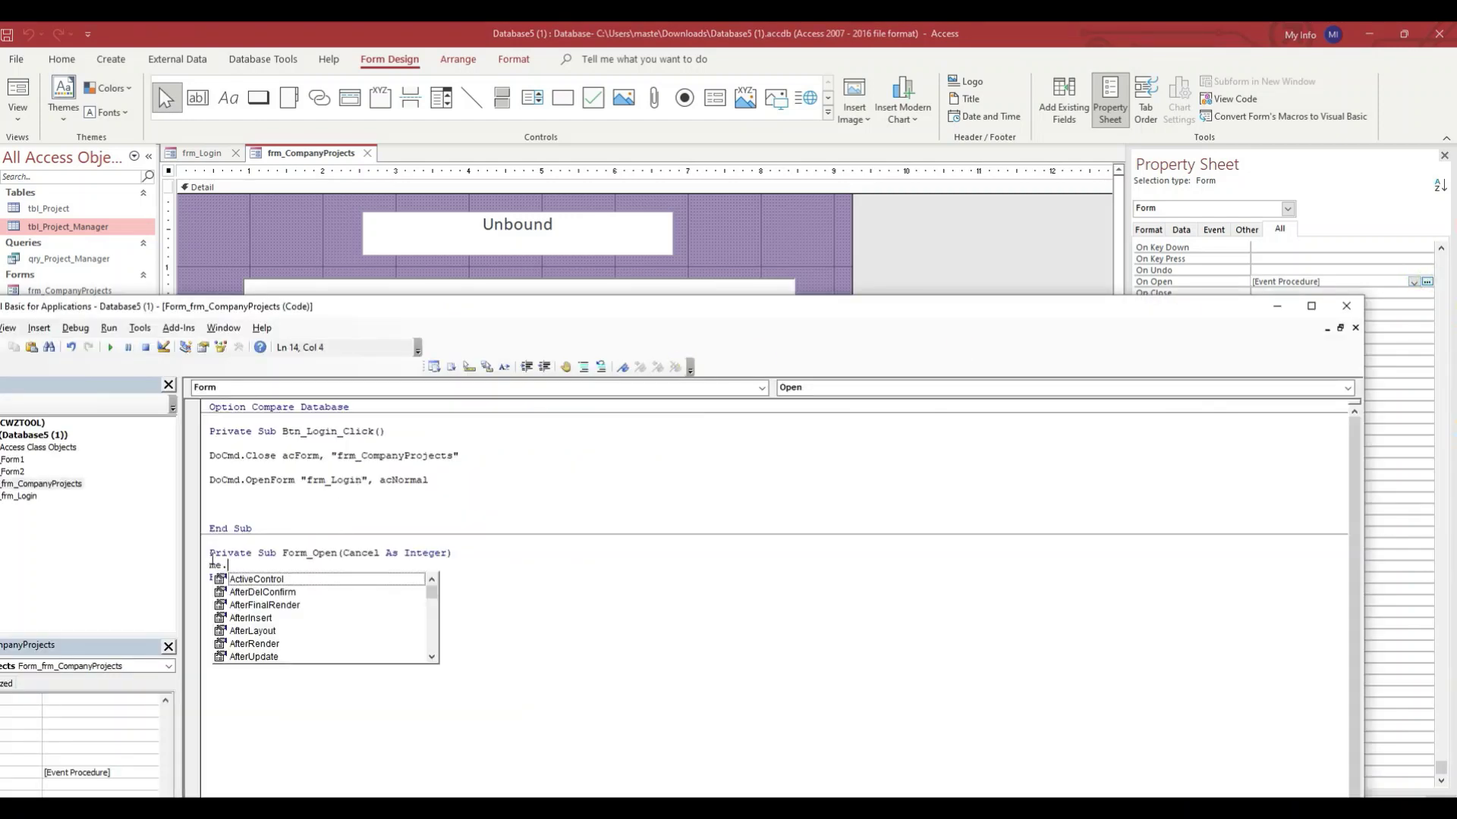
pyautogui.write('ProjectManagerTextbox')
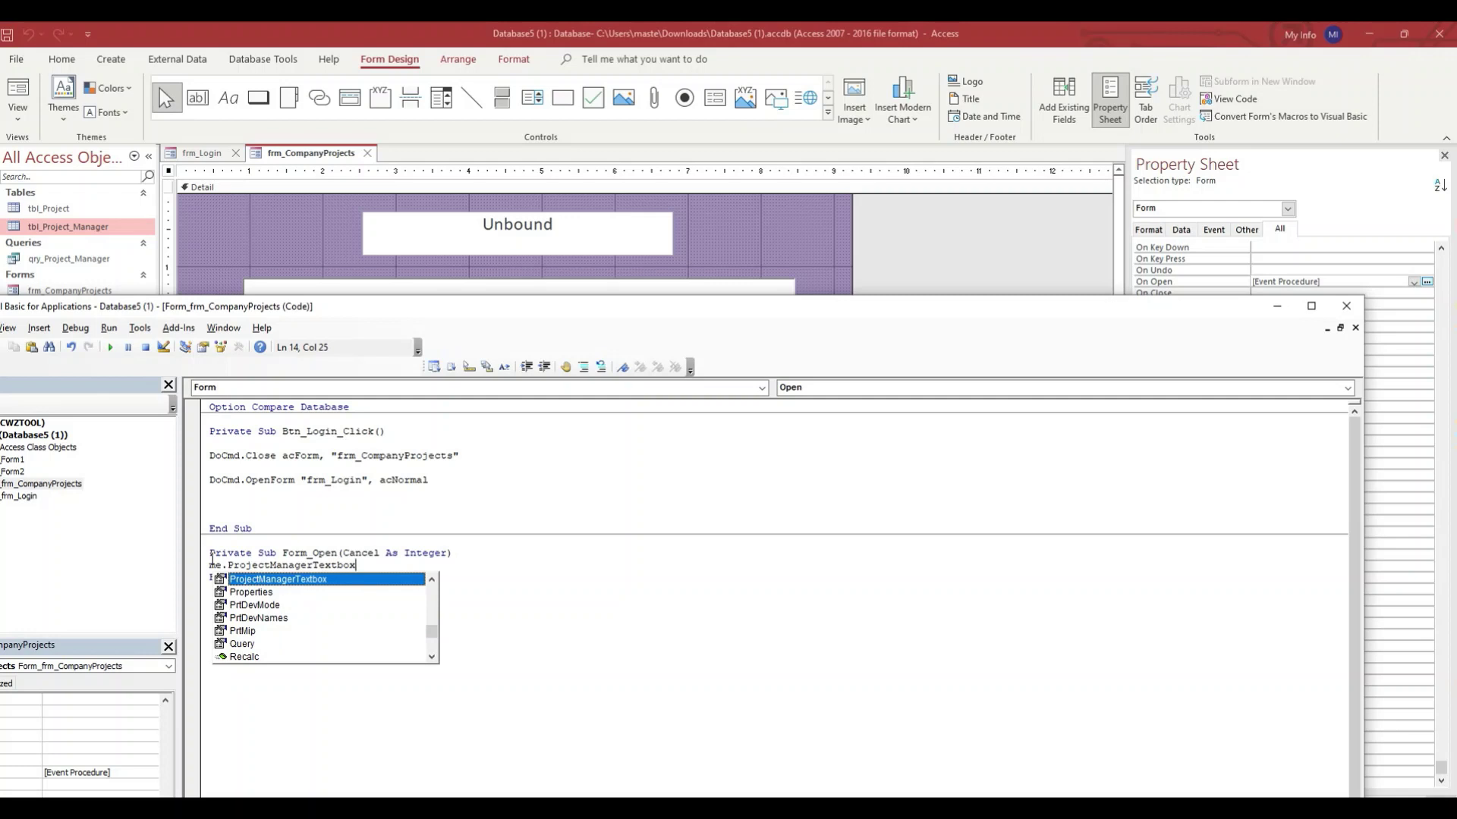
pyautogui.write('.value = [Forms]![frm_Login]![')
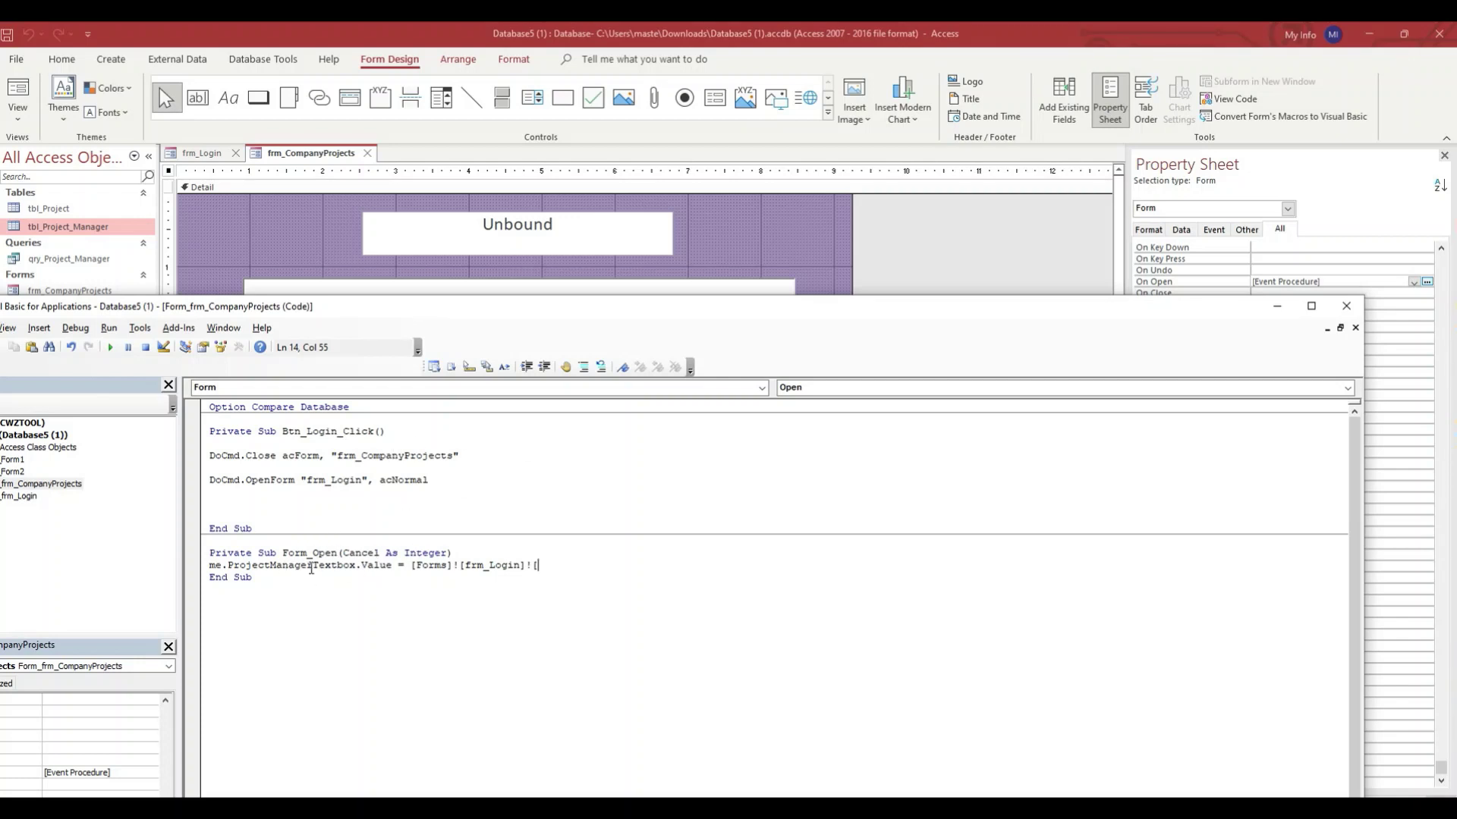
pyautogui.moveTo(311, 568); pyautogui.dragTo(228, 568)
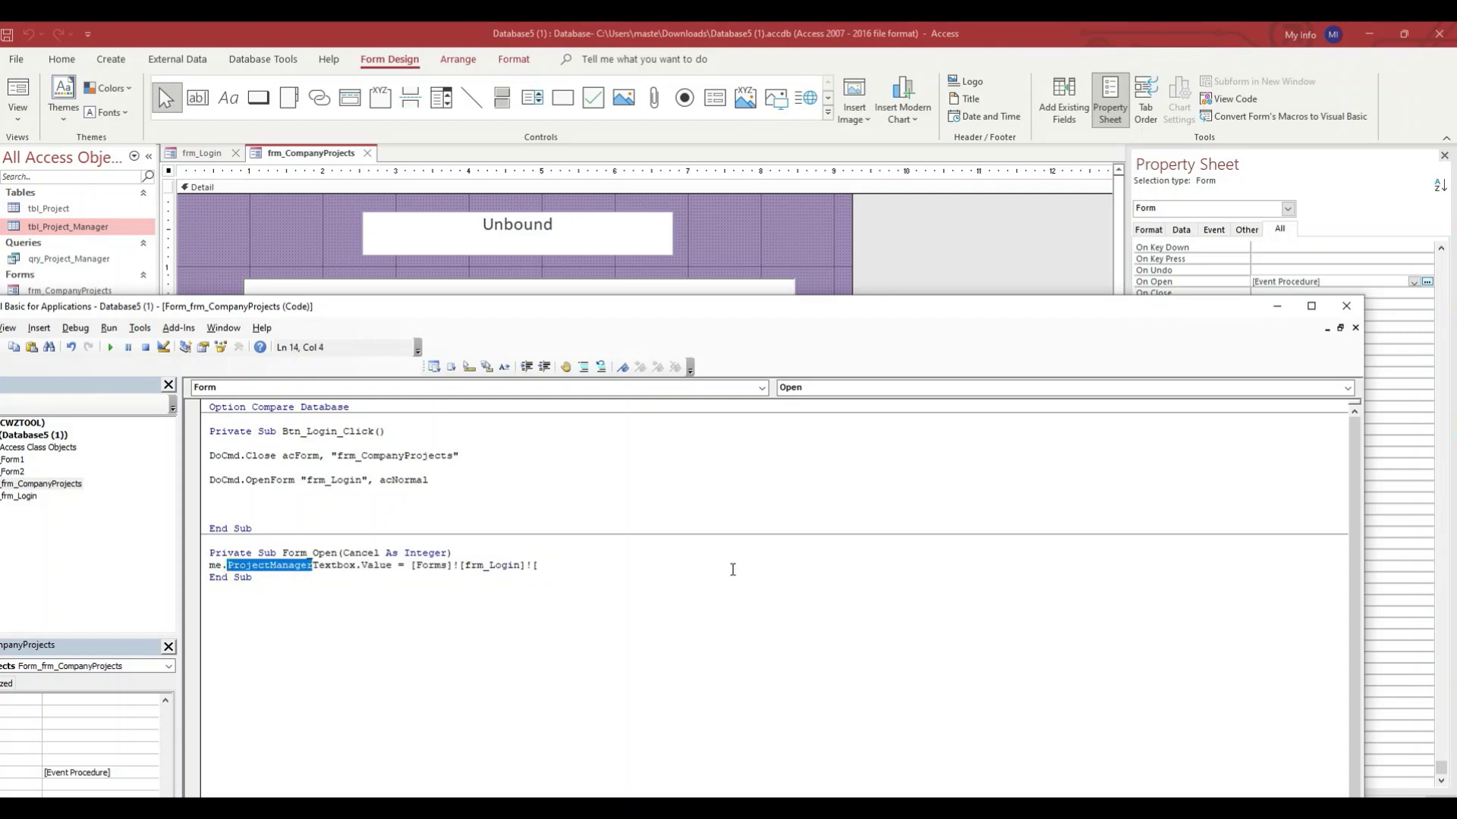
pyautogui.click(571, 562)
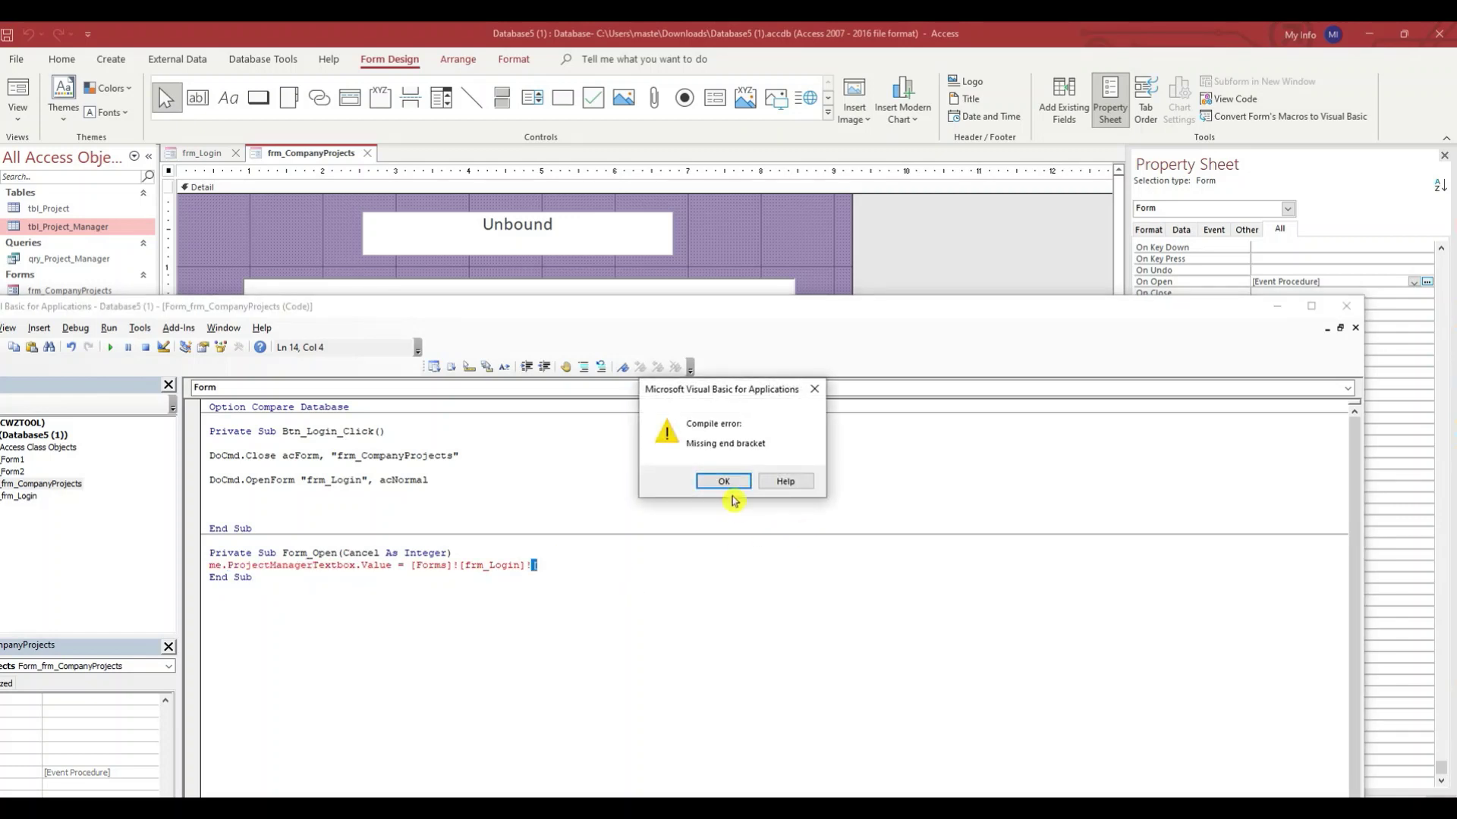
pyautogui.click(722, 482)
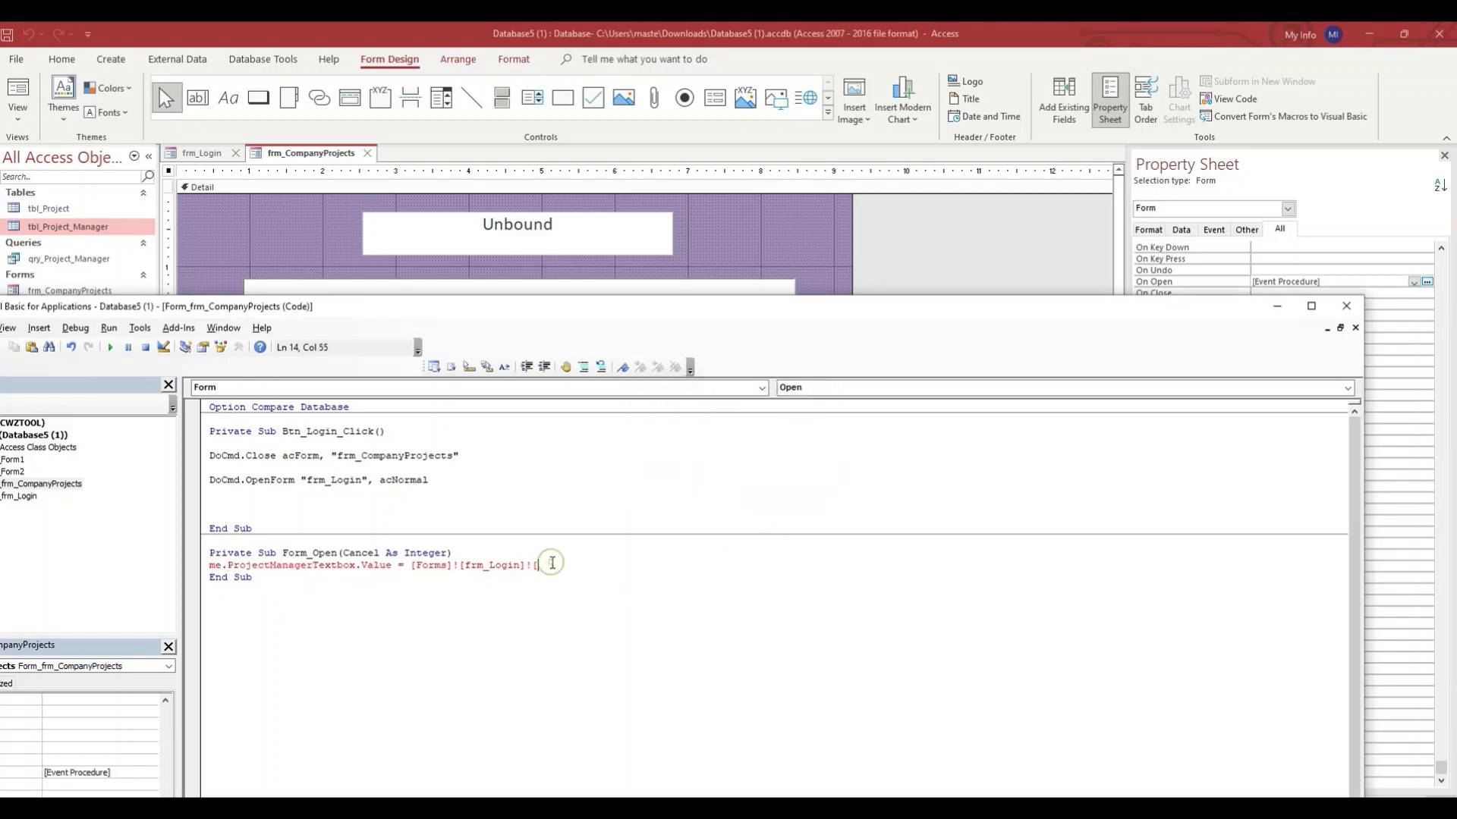
pyautogui.write('ProjectManager')
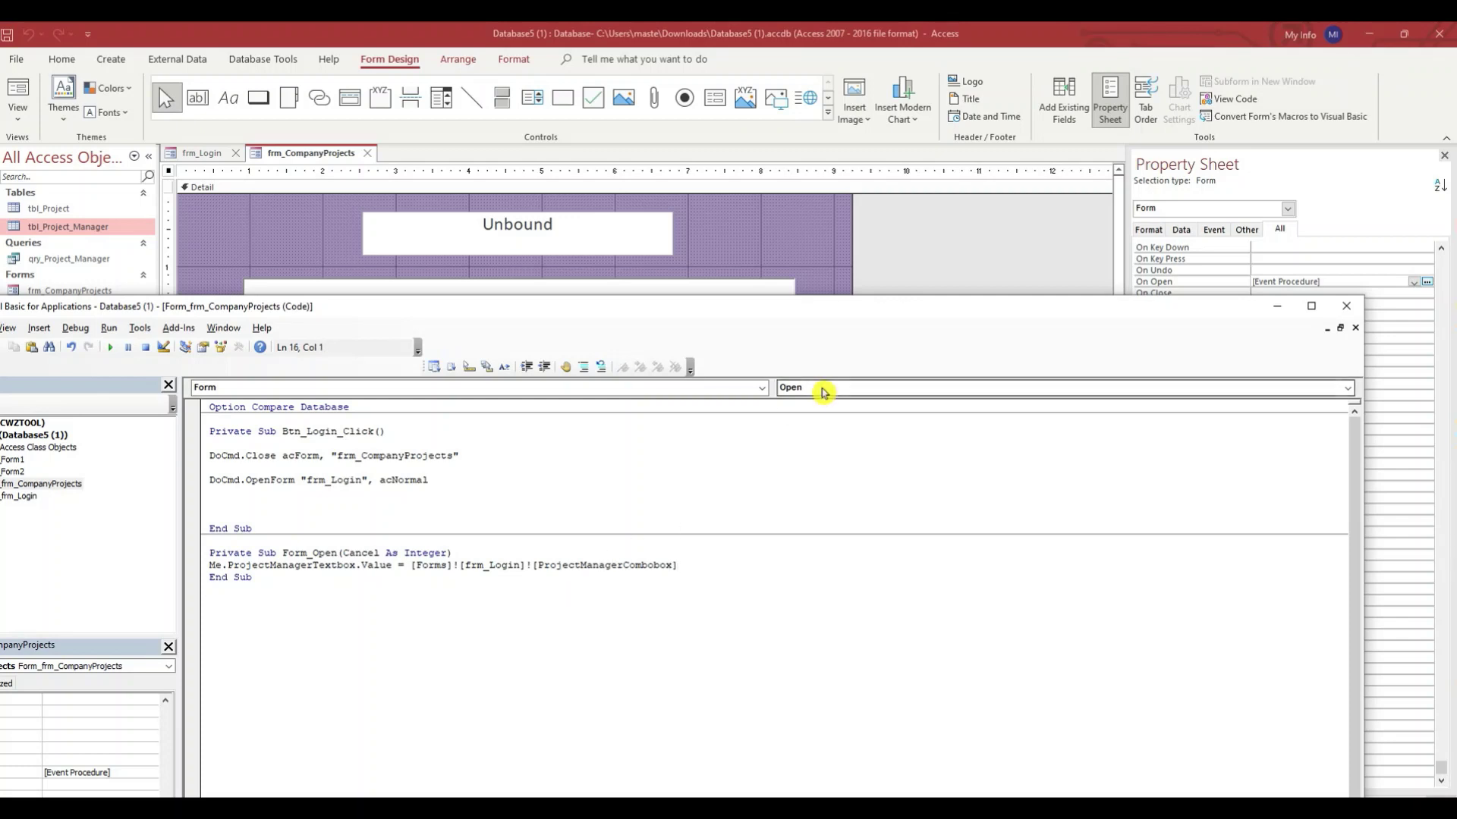
pyautogui.click(1353, 310)
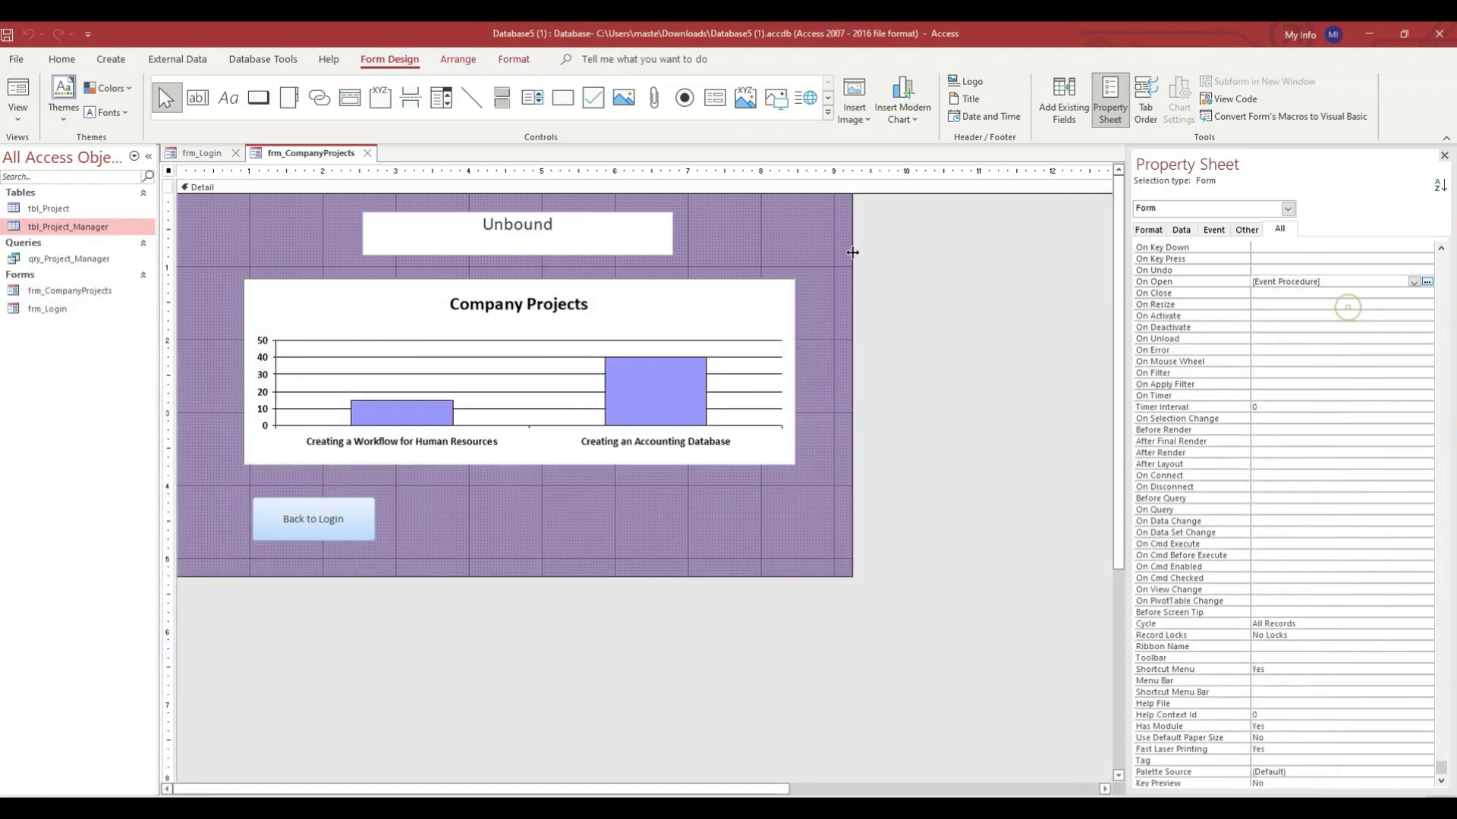
# - Close frm_CompanyProjects with its changes saved, and log in with the selected manager to check the name above the chart
pyautogui.click(368, 152)
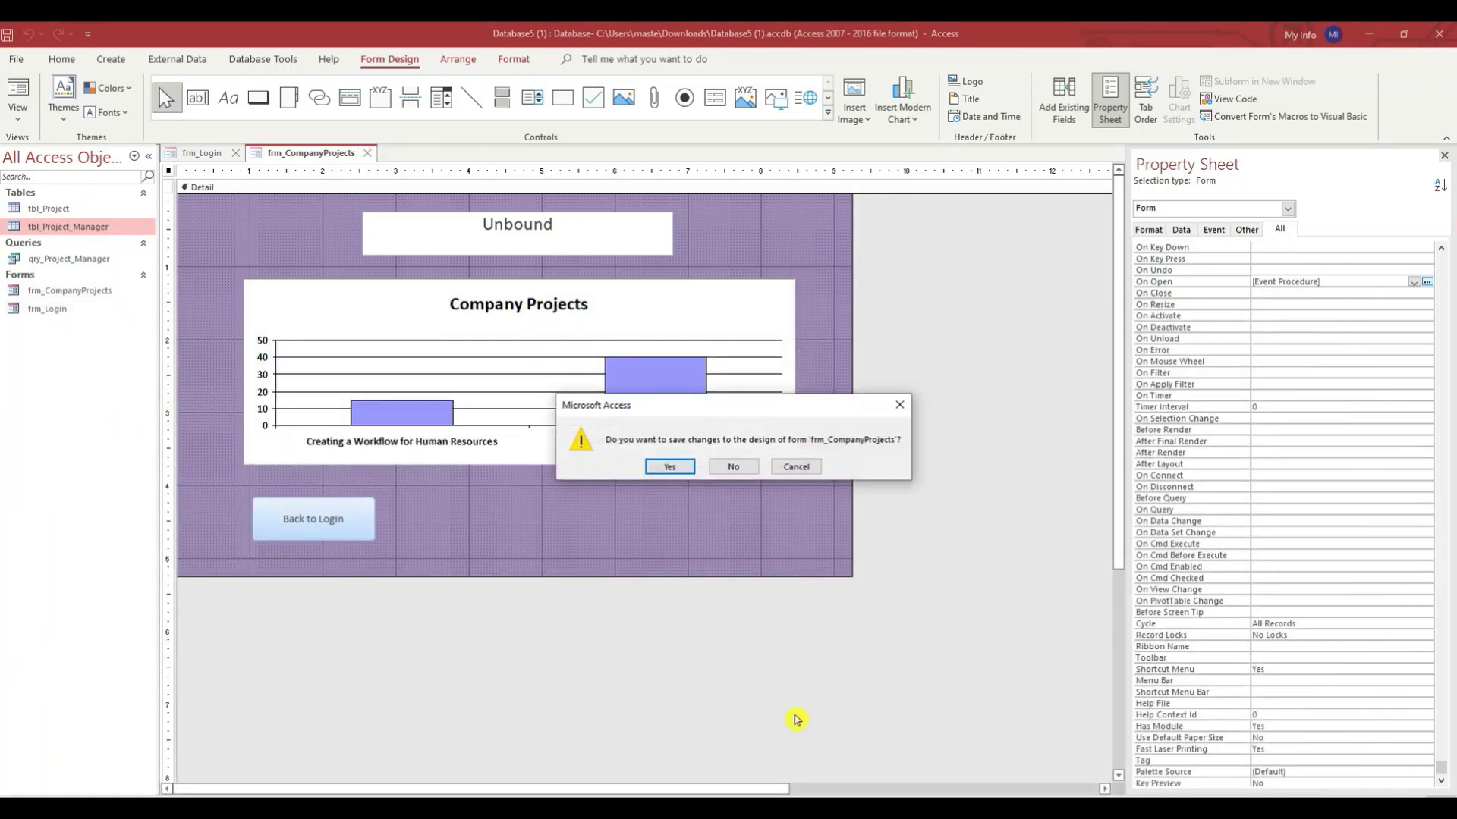
pyautogui.click(662, 466)
pyautogui.click(490, 379)
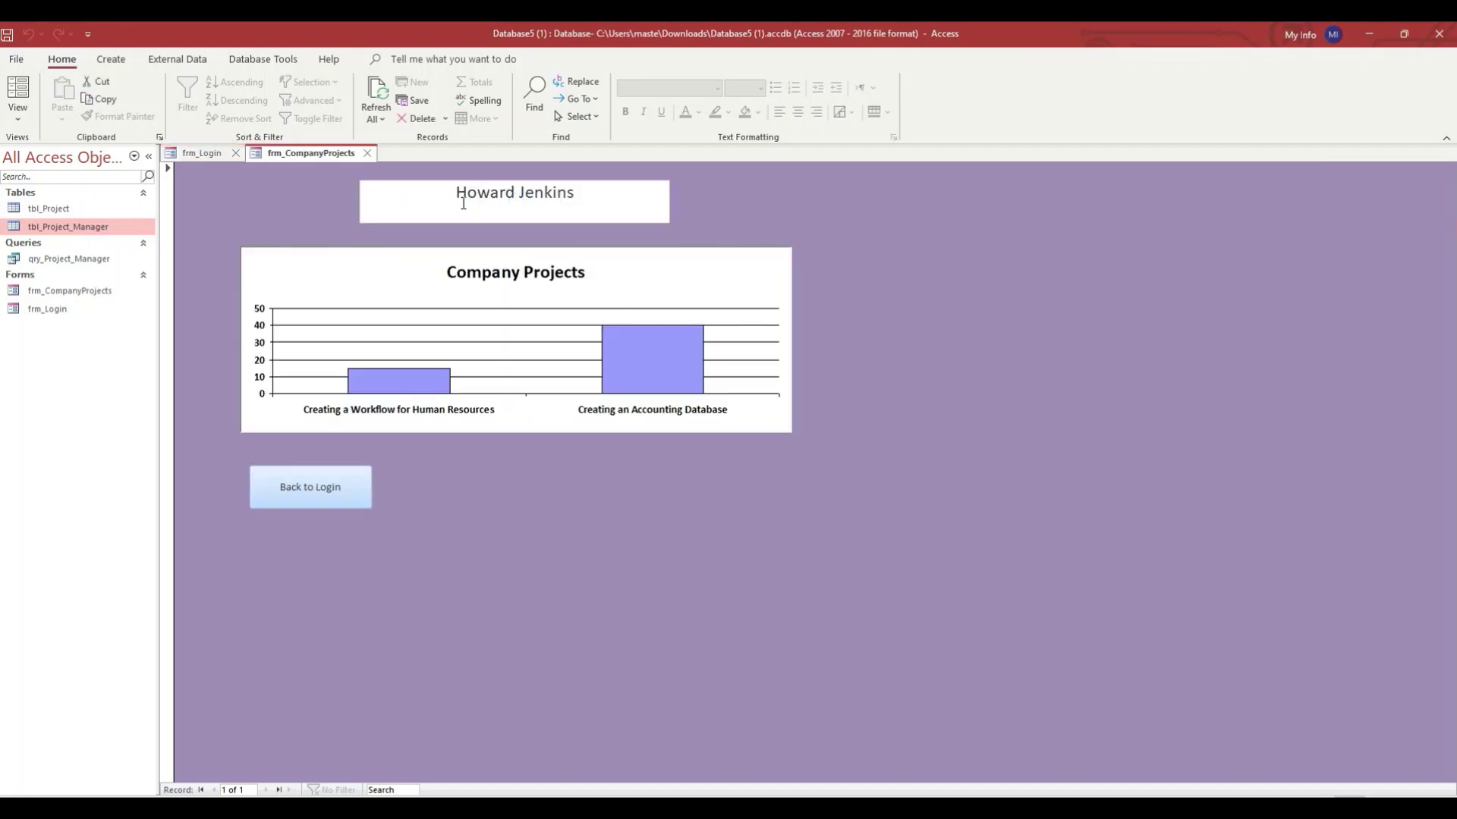
pyautogui.click(354, 466)
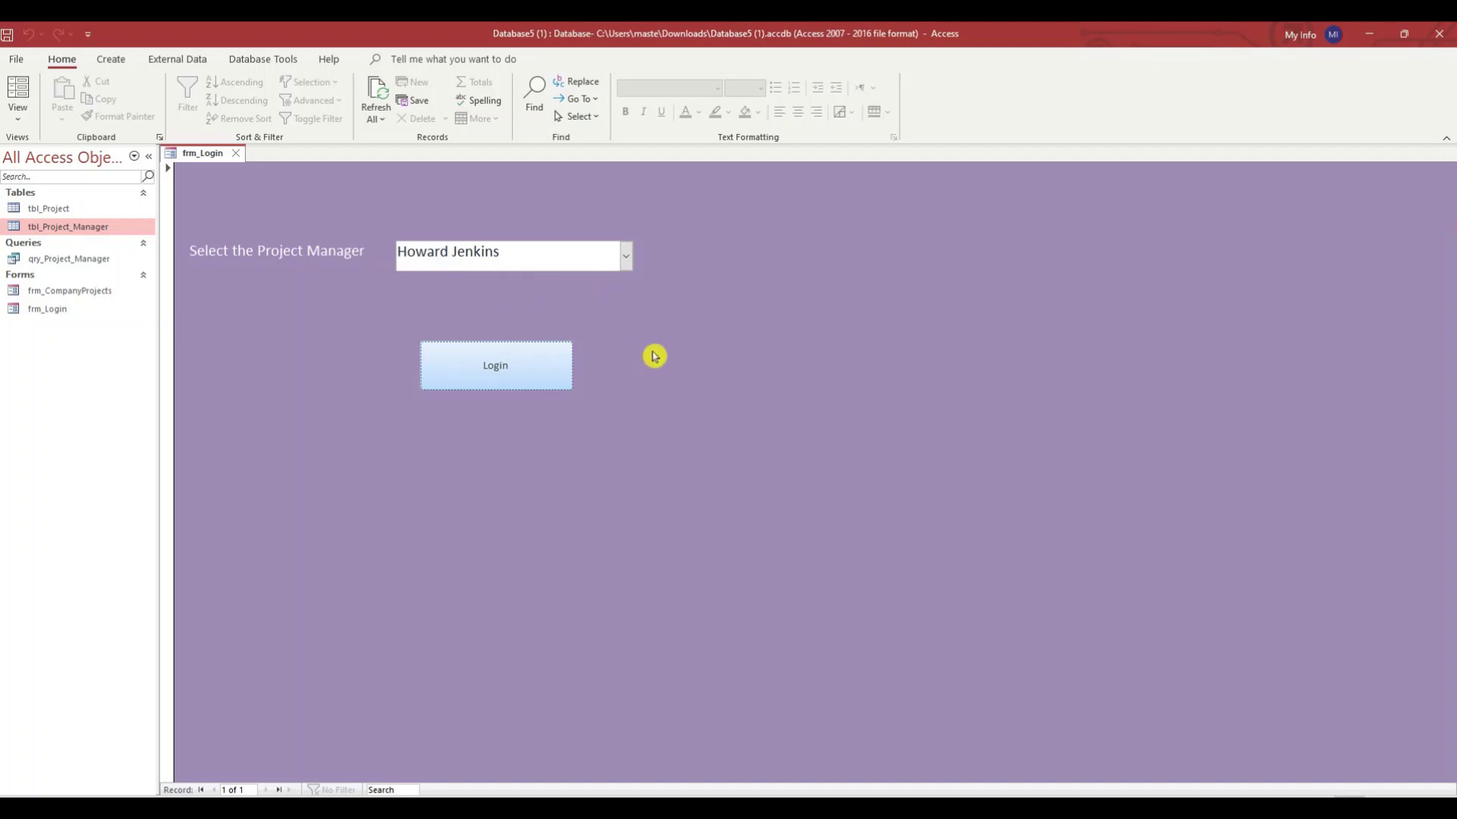
pyautogui.click(514, 374)
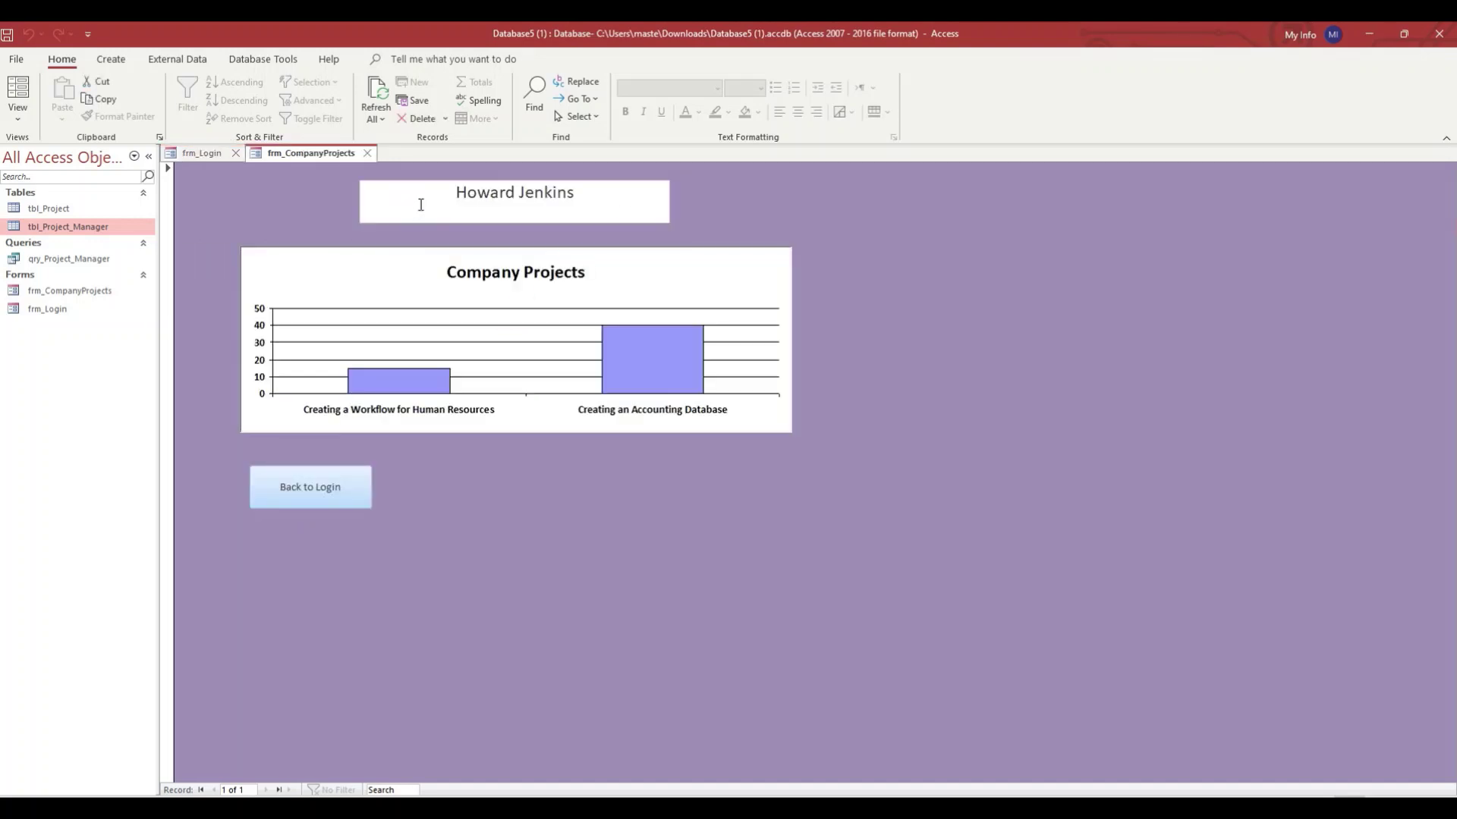
pyautogui.moveTo(444, 192); pyautogui.dragTo(578, 187)
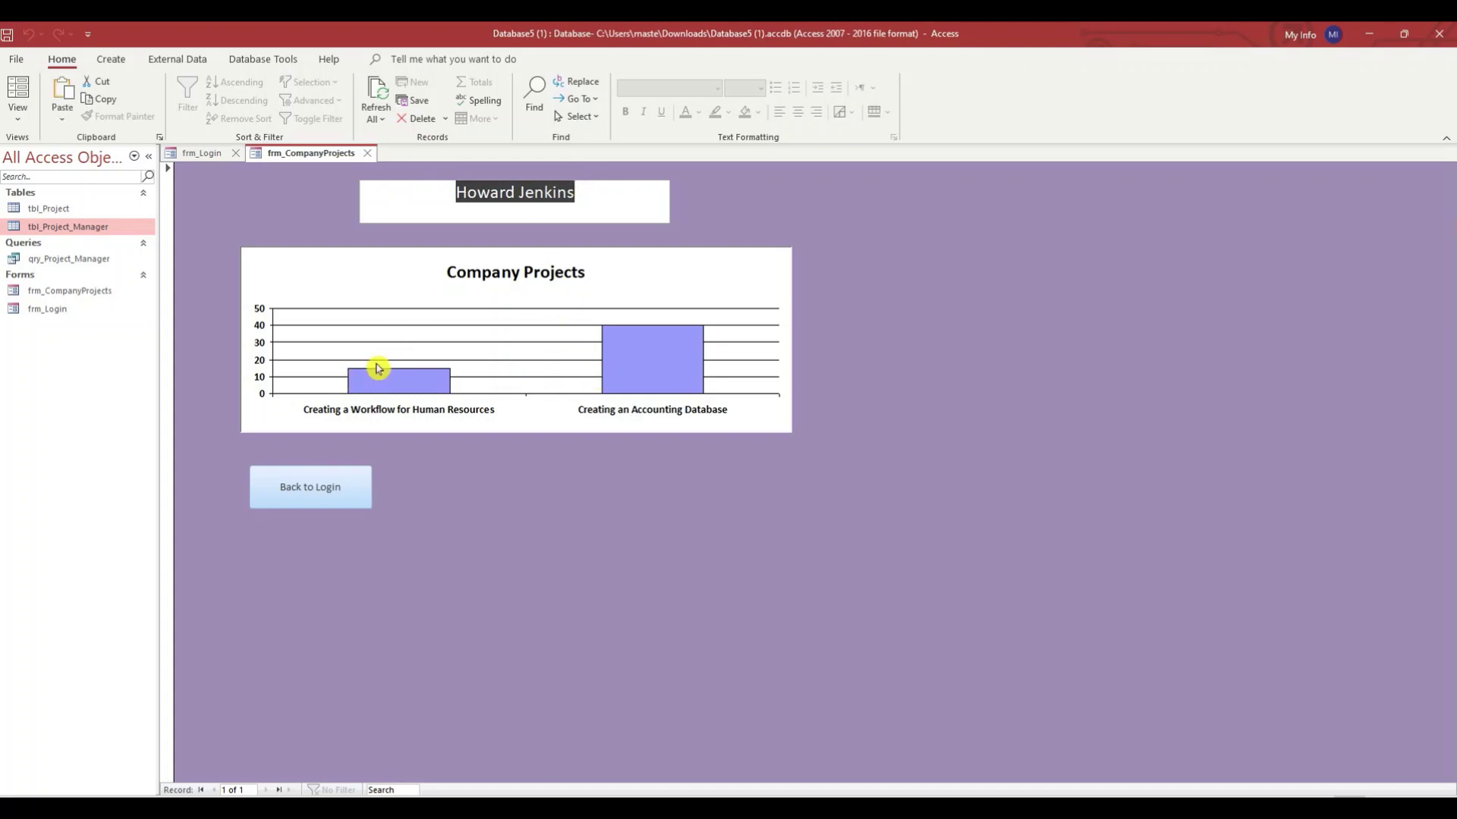
# - Return to the login form and log in as the first project manager in the list to check the name and chart
pyautogui.click(341, 500)
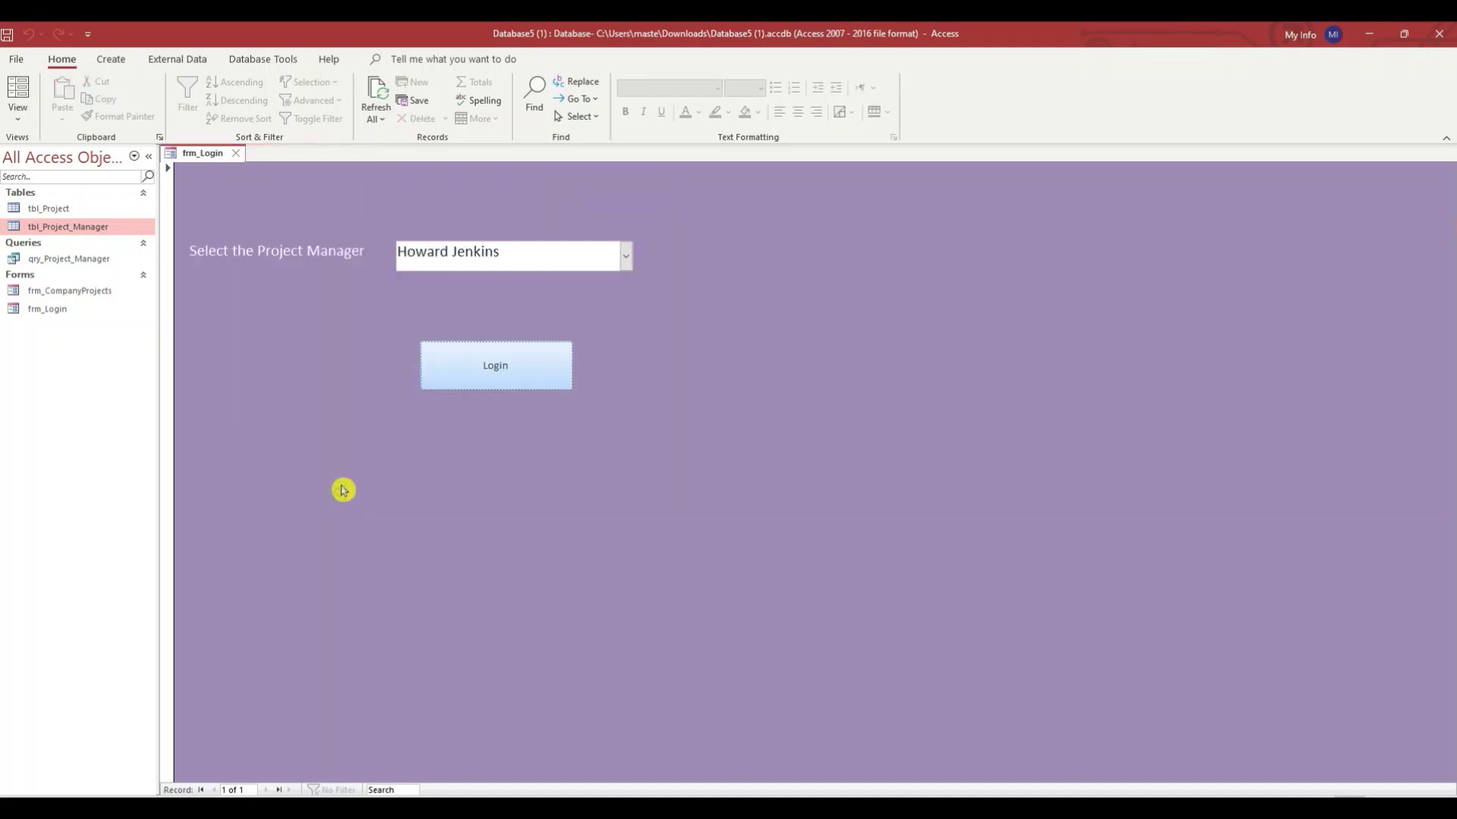
pyautogui.click(625, 256)
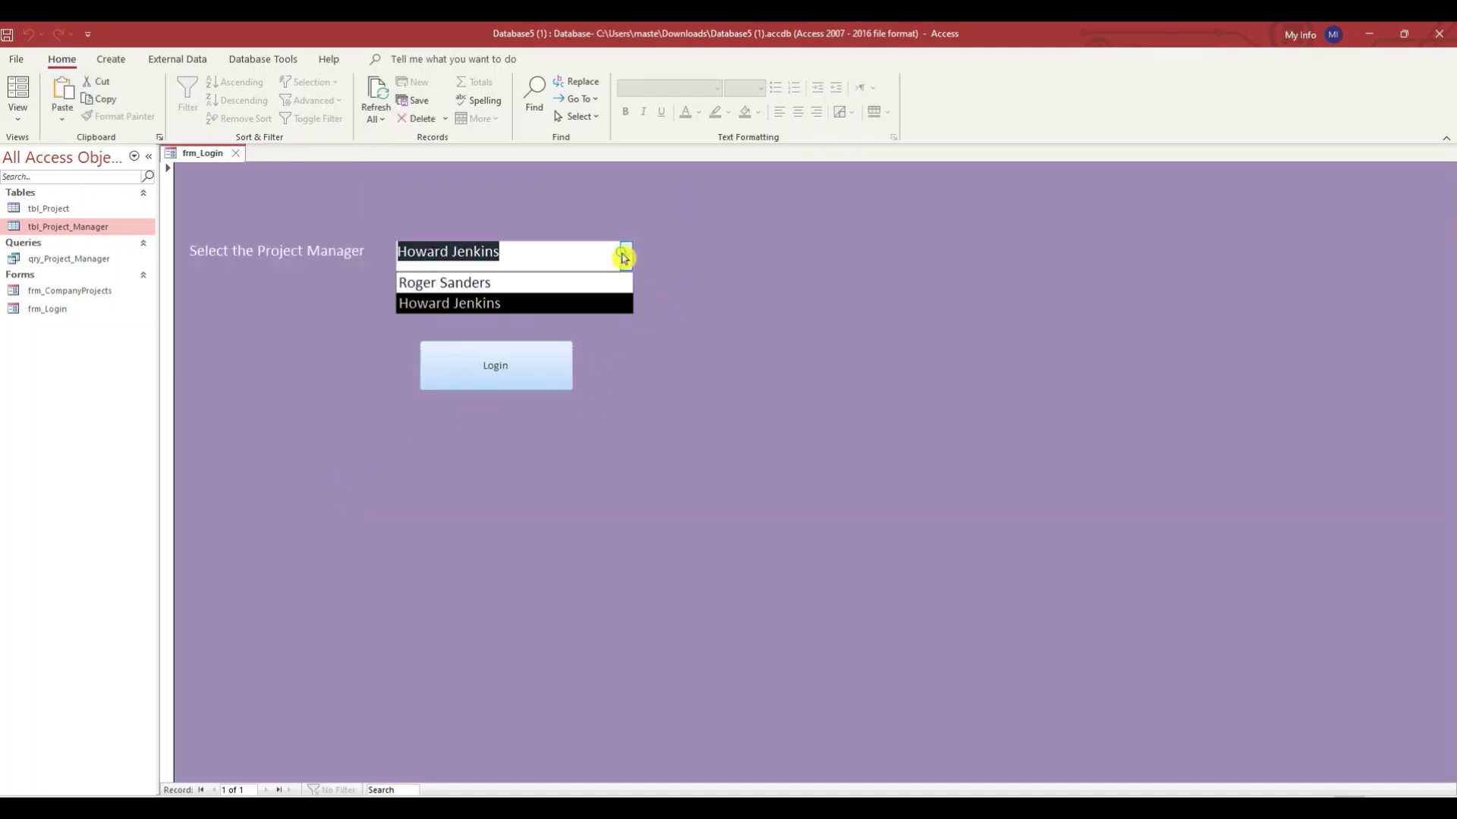
pyautogui.click(569, 283)
pyautogui.click(449, 372)
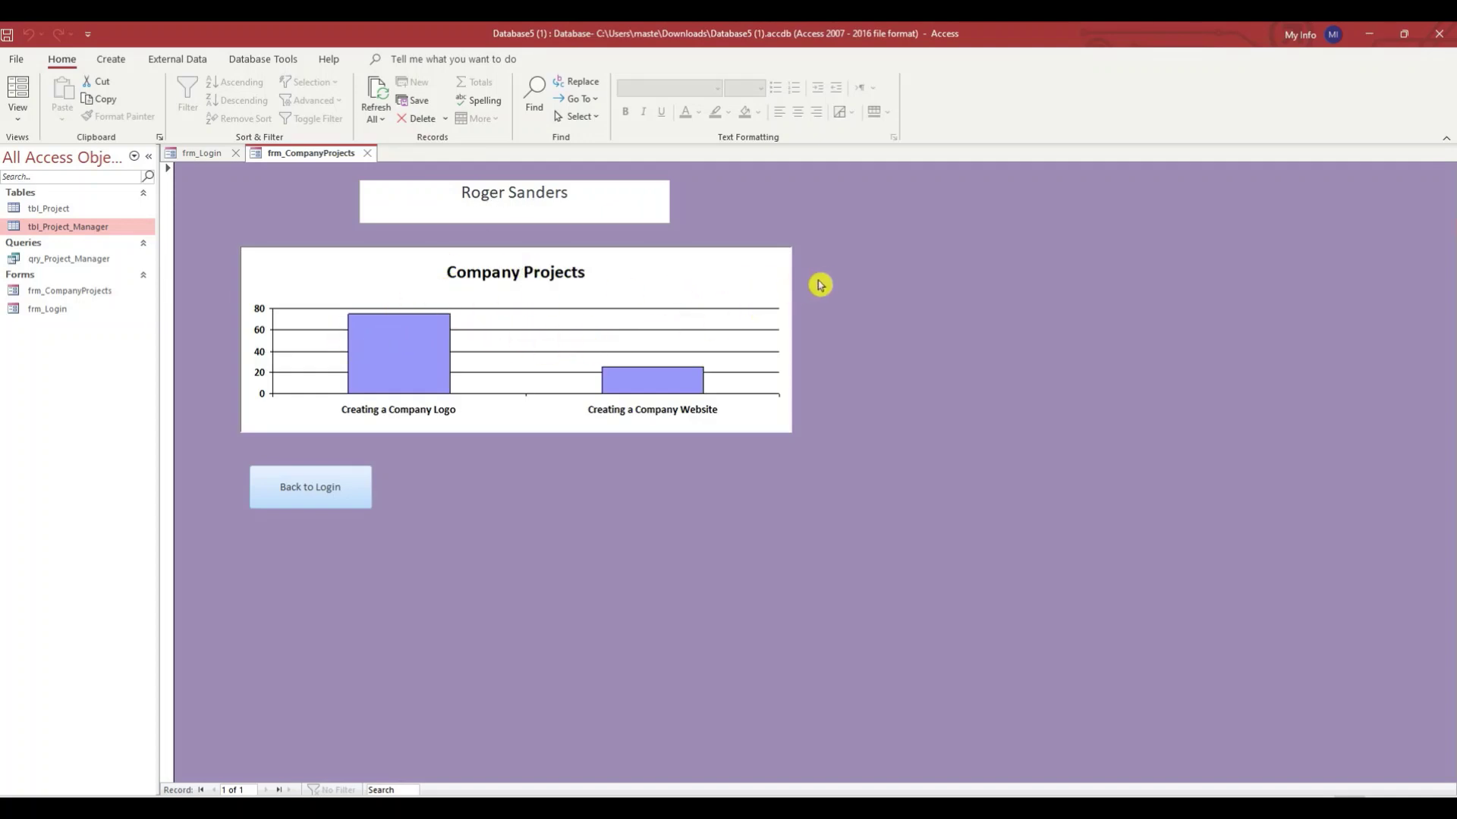
# - Switch frm_CompanyProjects to Design View and add Value data labels to the columns of the Company Projects chart
pyautogui.rightClick(853, 270)
pyautogui.click(902, 321)
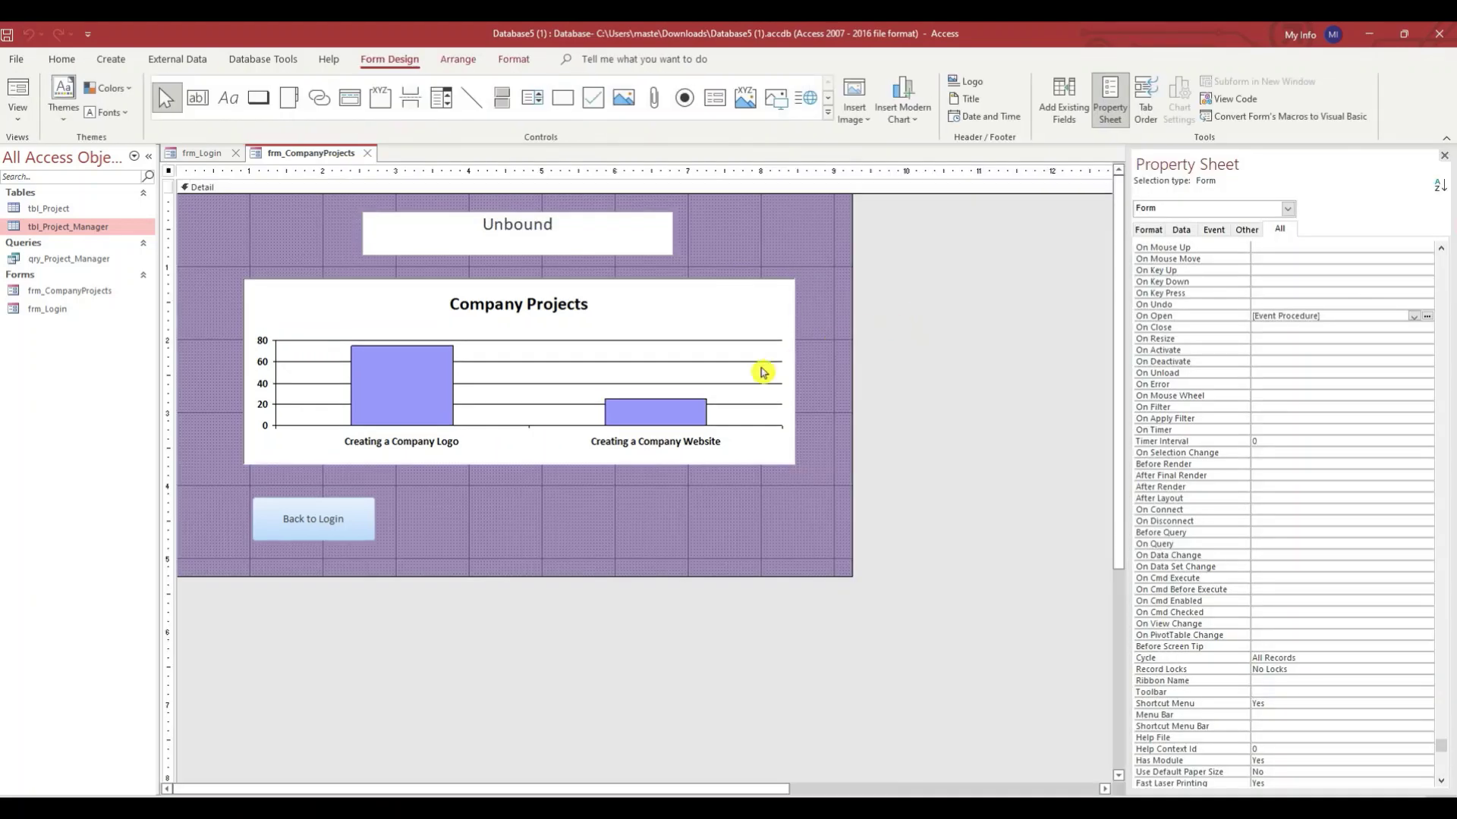
pyautogui.click(646, 302)
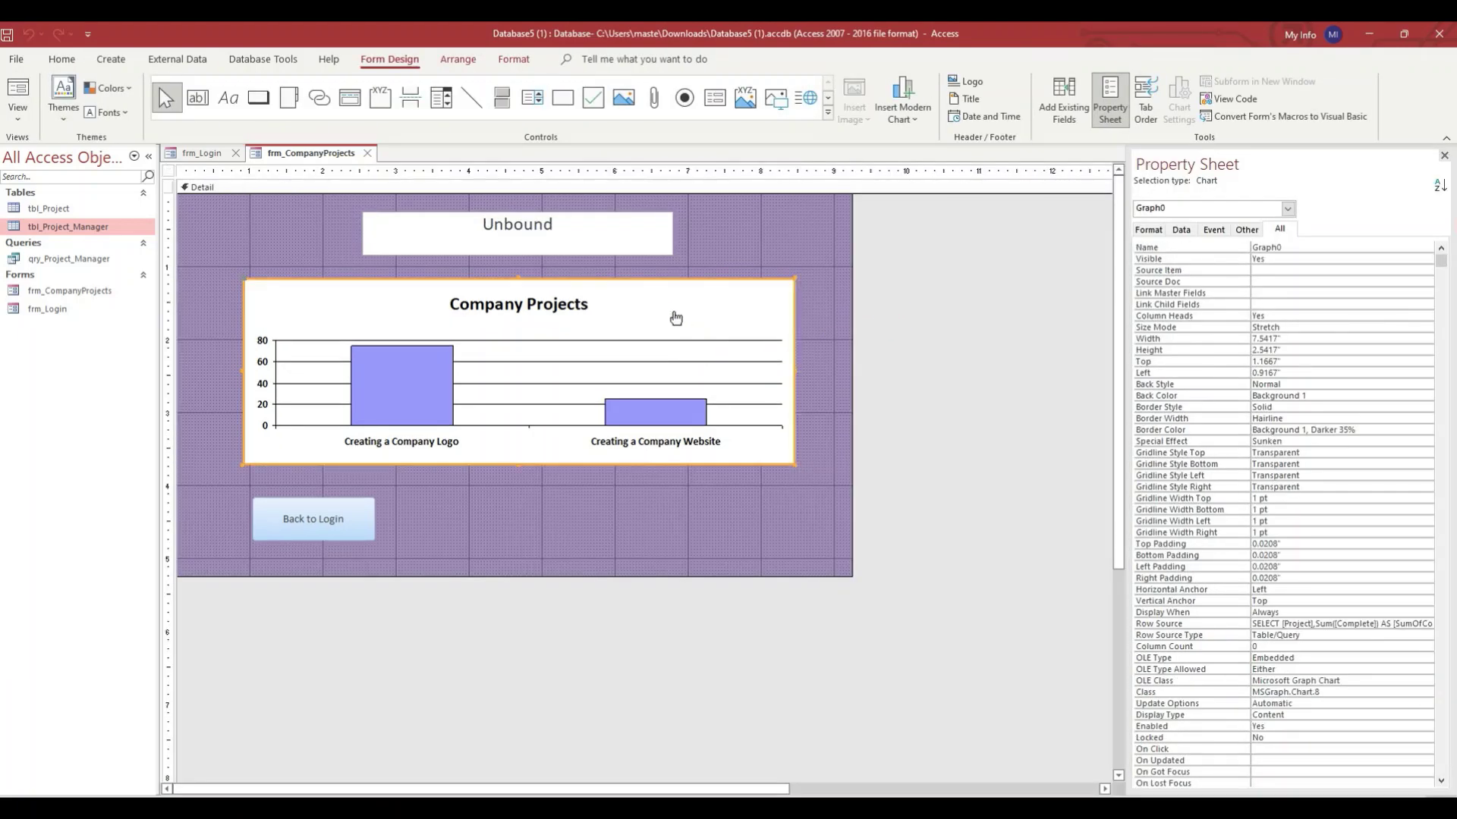
pyautogui.doubleClick(668, 311)
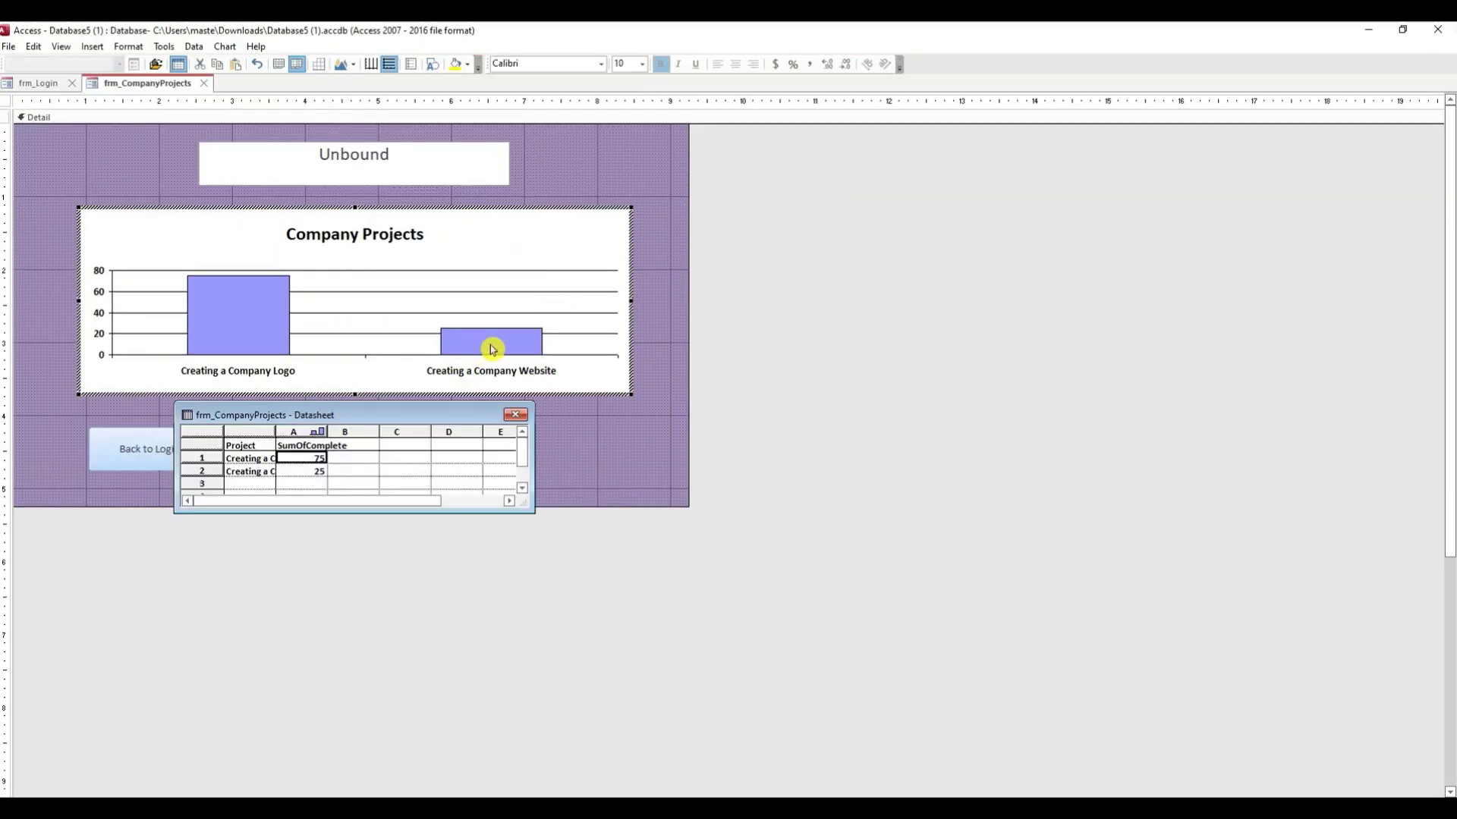
pyautogui.rightClick(488, 343)
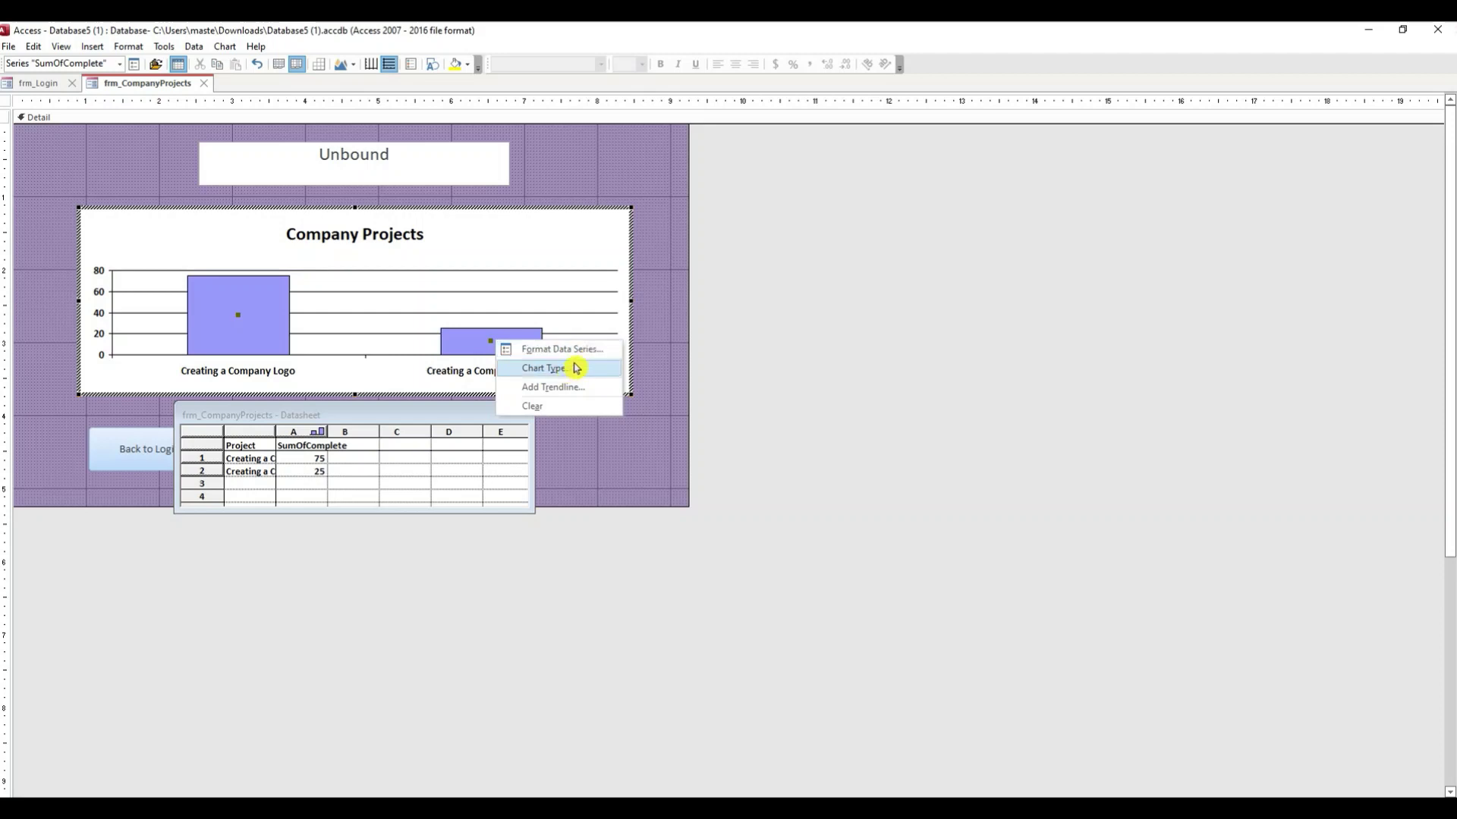
pyautogui.click(596, 349)
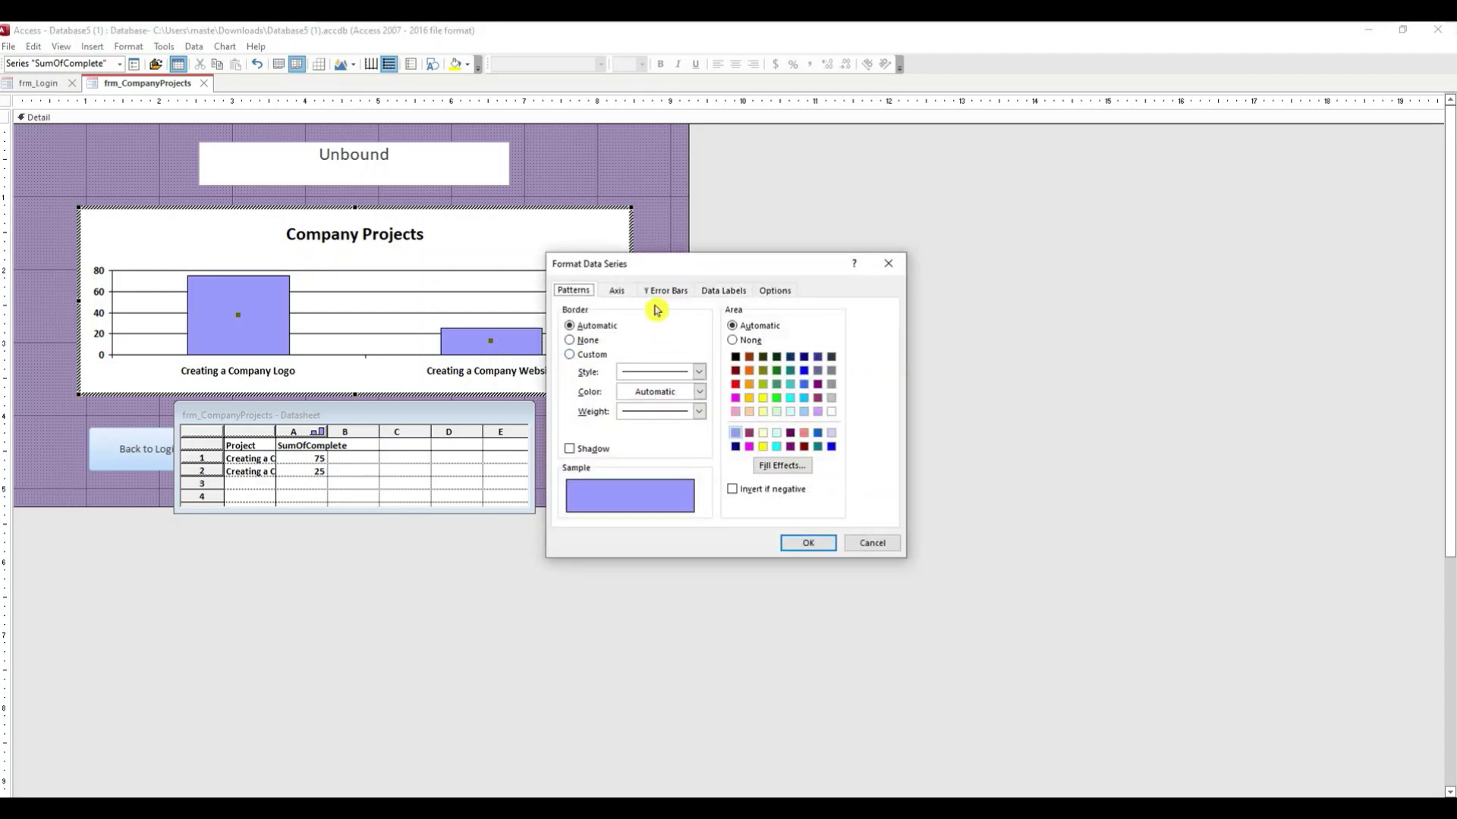
pyautogui.click(727, 293)
pyautogui.click(570, 355)
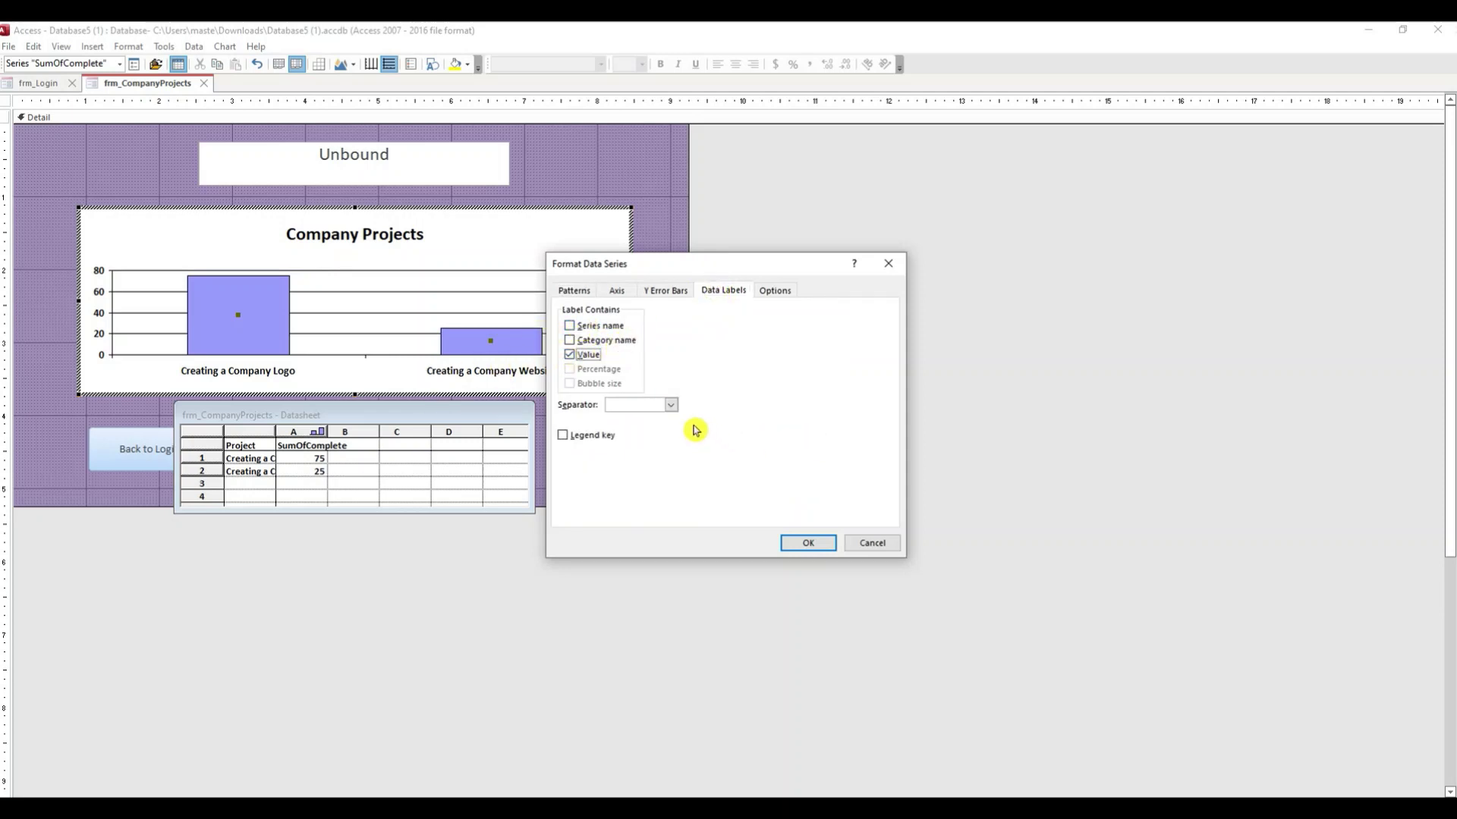
pyautogui.click(818, 544)
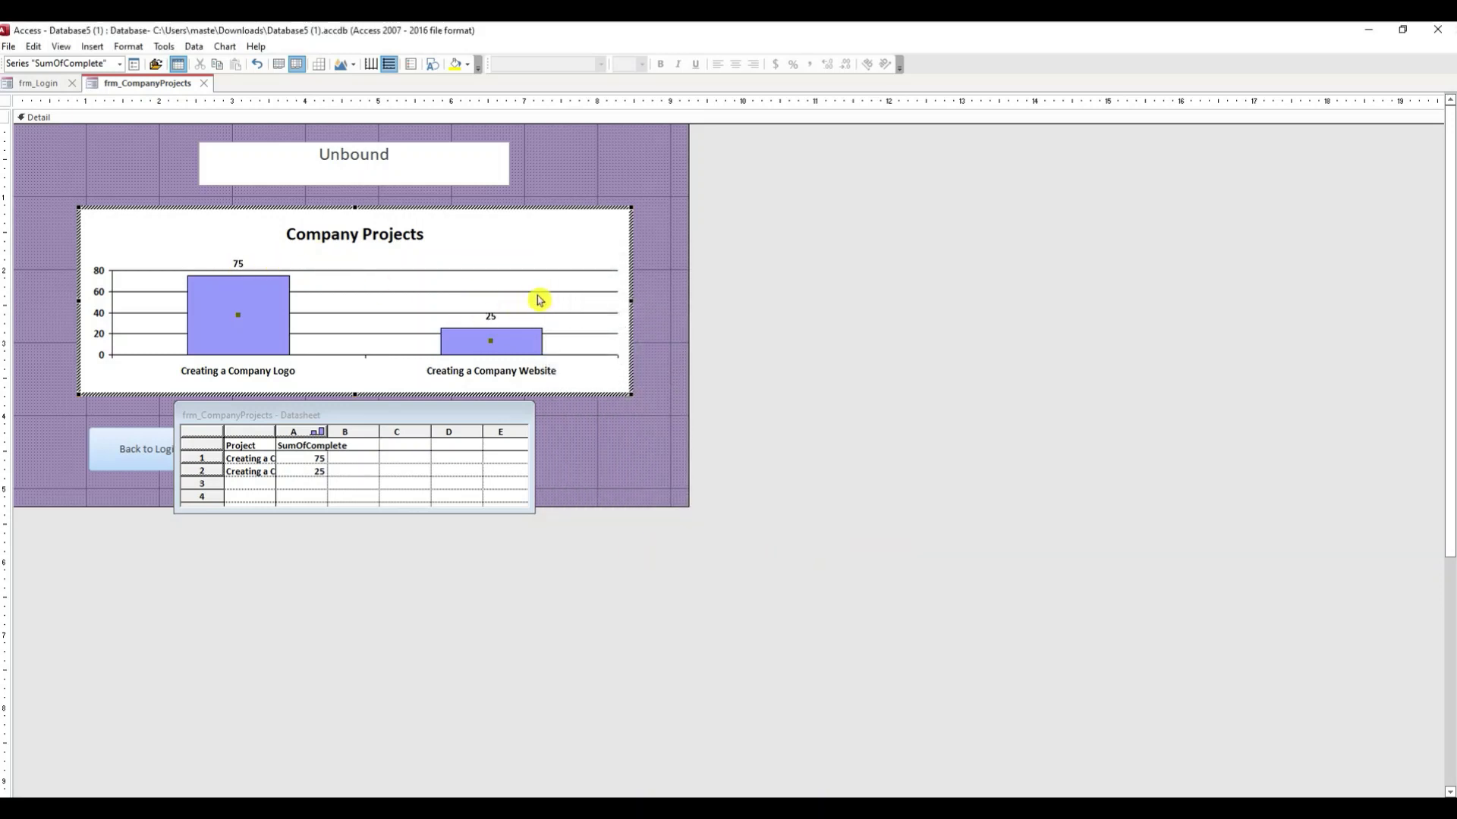
# - Fill both columns of the Company Projects chart with orange, one column at a time, and leave chart editing
pyautogui.click(681, 142)
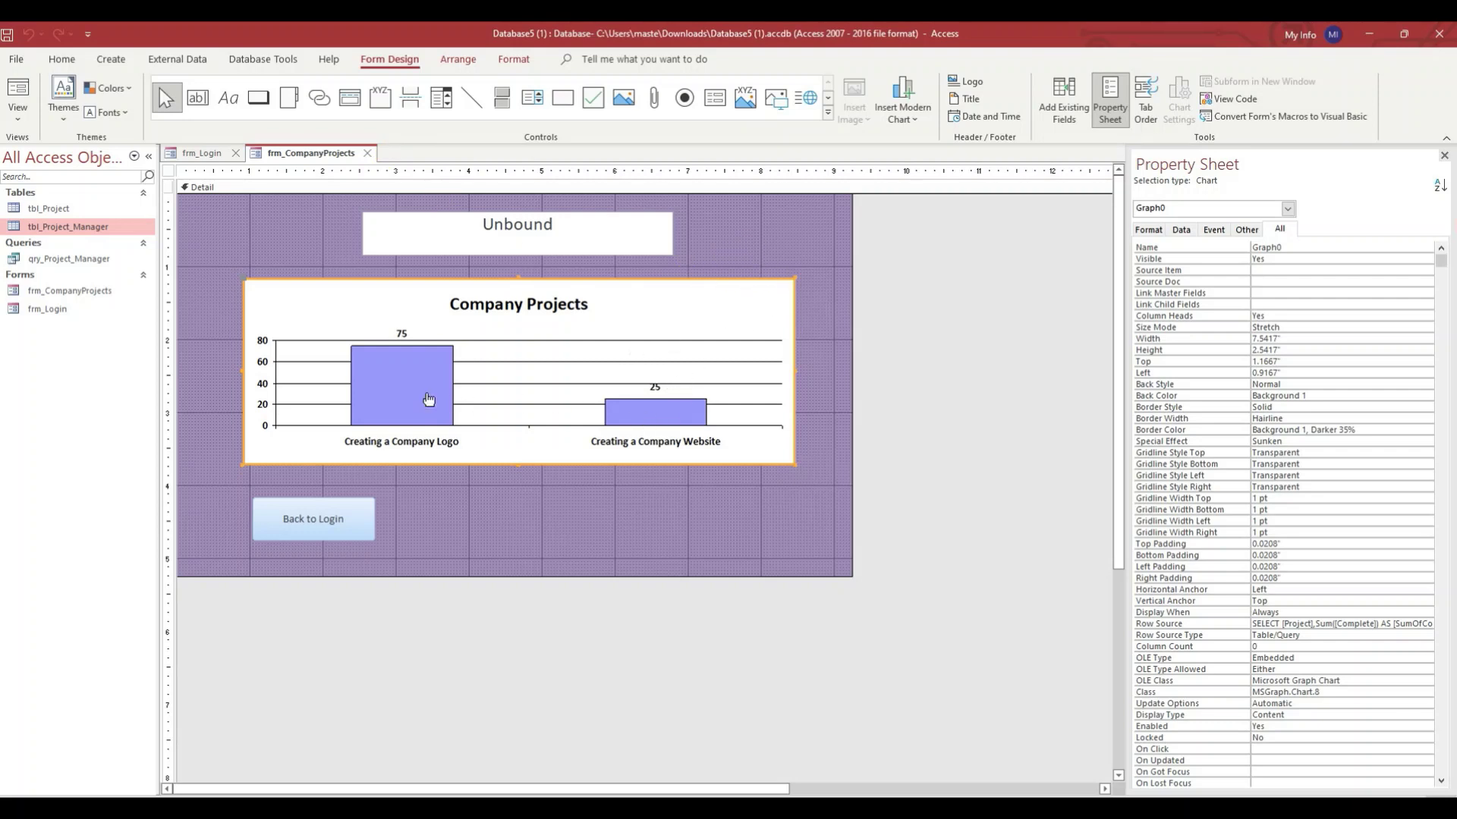
pyautogui.doubleClick(679, 427)
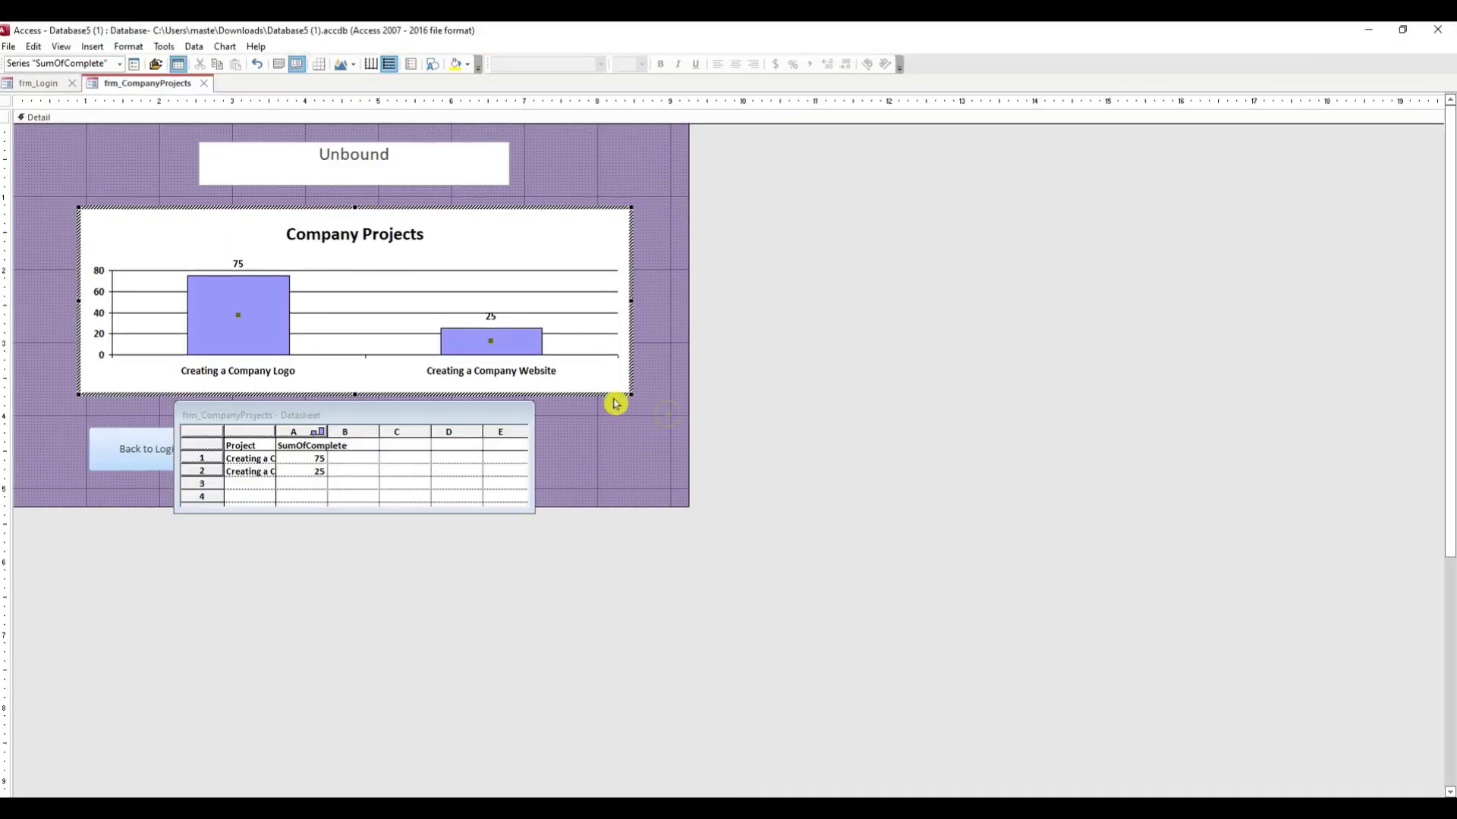
pyautogui.rightClick(521, 351)
pyautogui.click(449, 350)
pyautogui.click(469, 67)
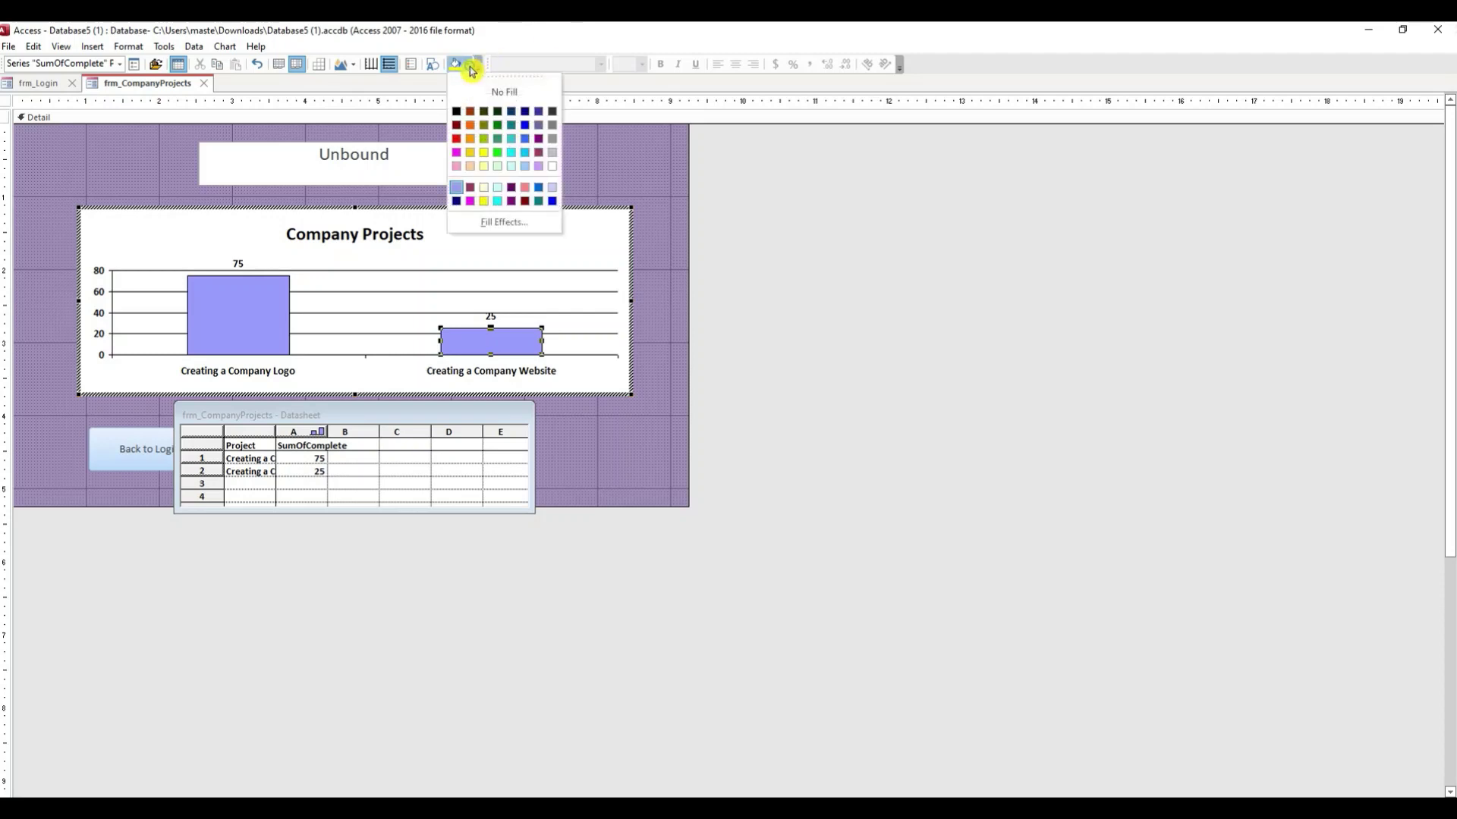
pyautogui.click(469, 138)
pyautogui.click(285, 315)
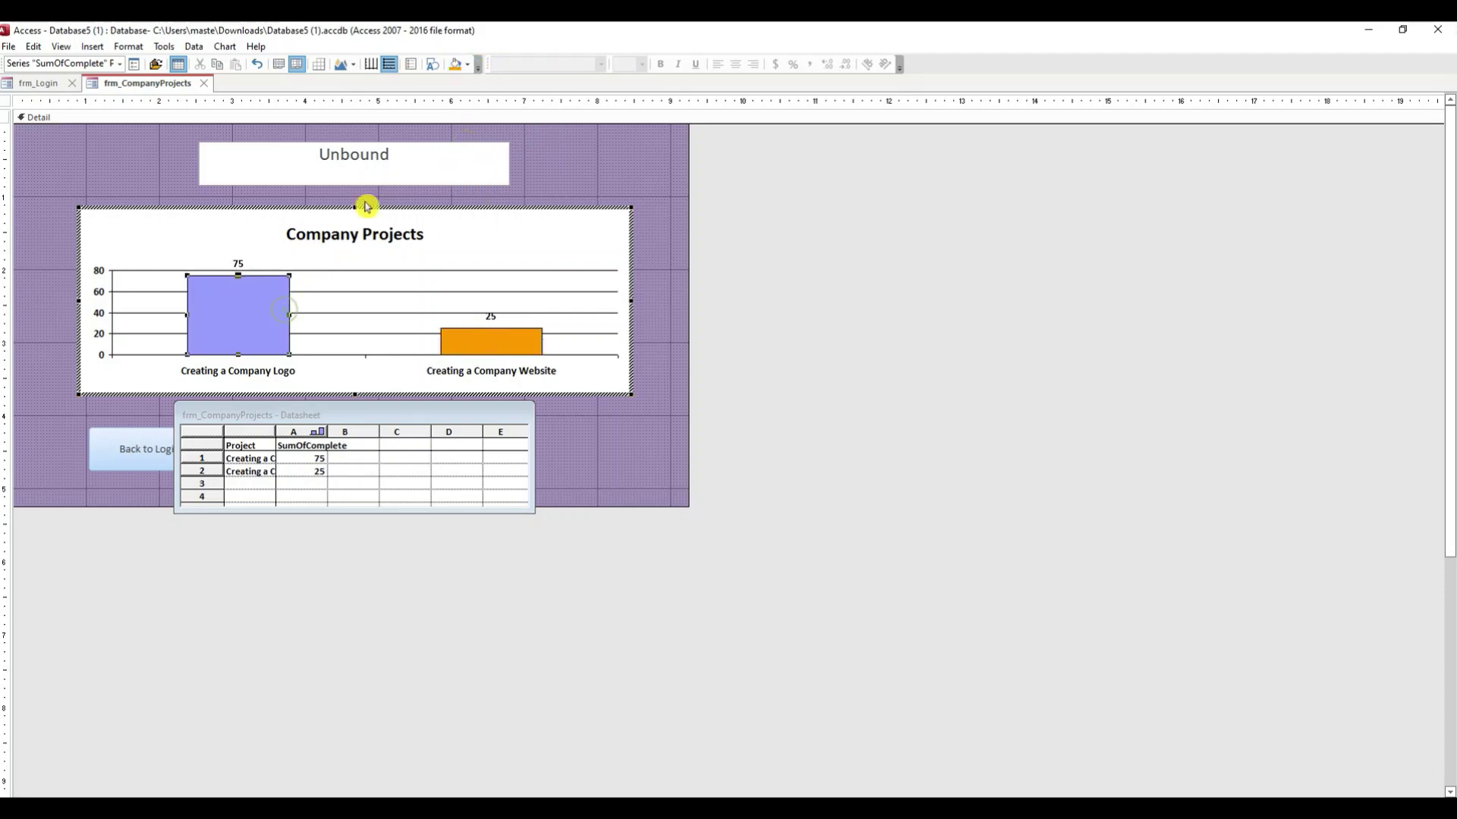
pyautogui.click(458, 68)
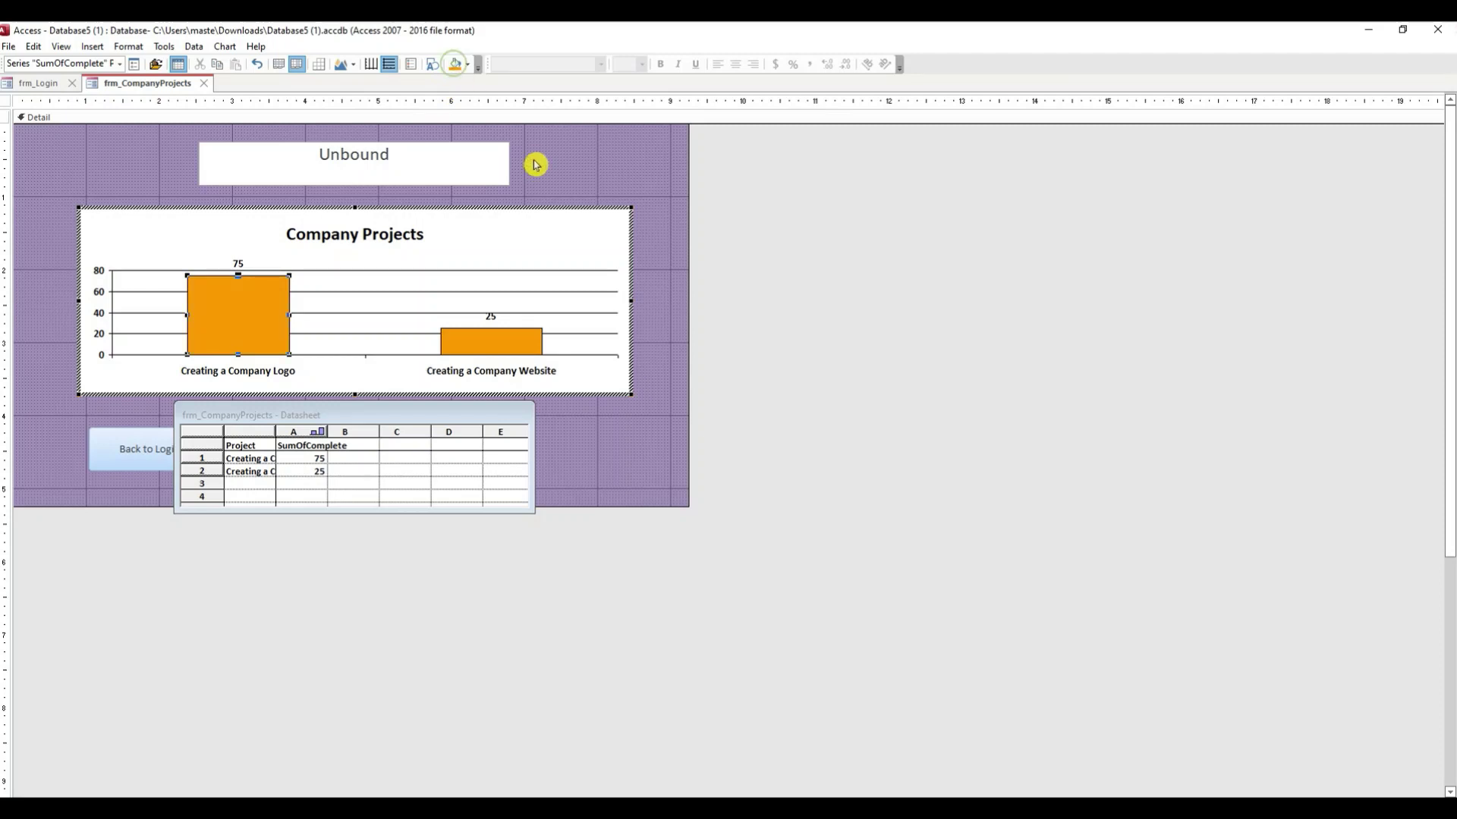
pyautogui.click(616, 165)
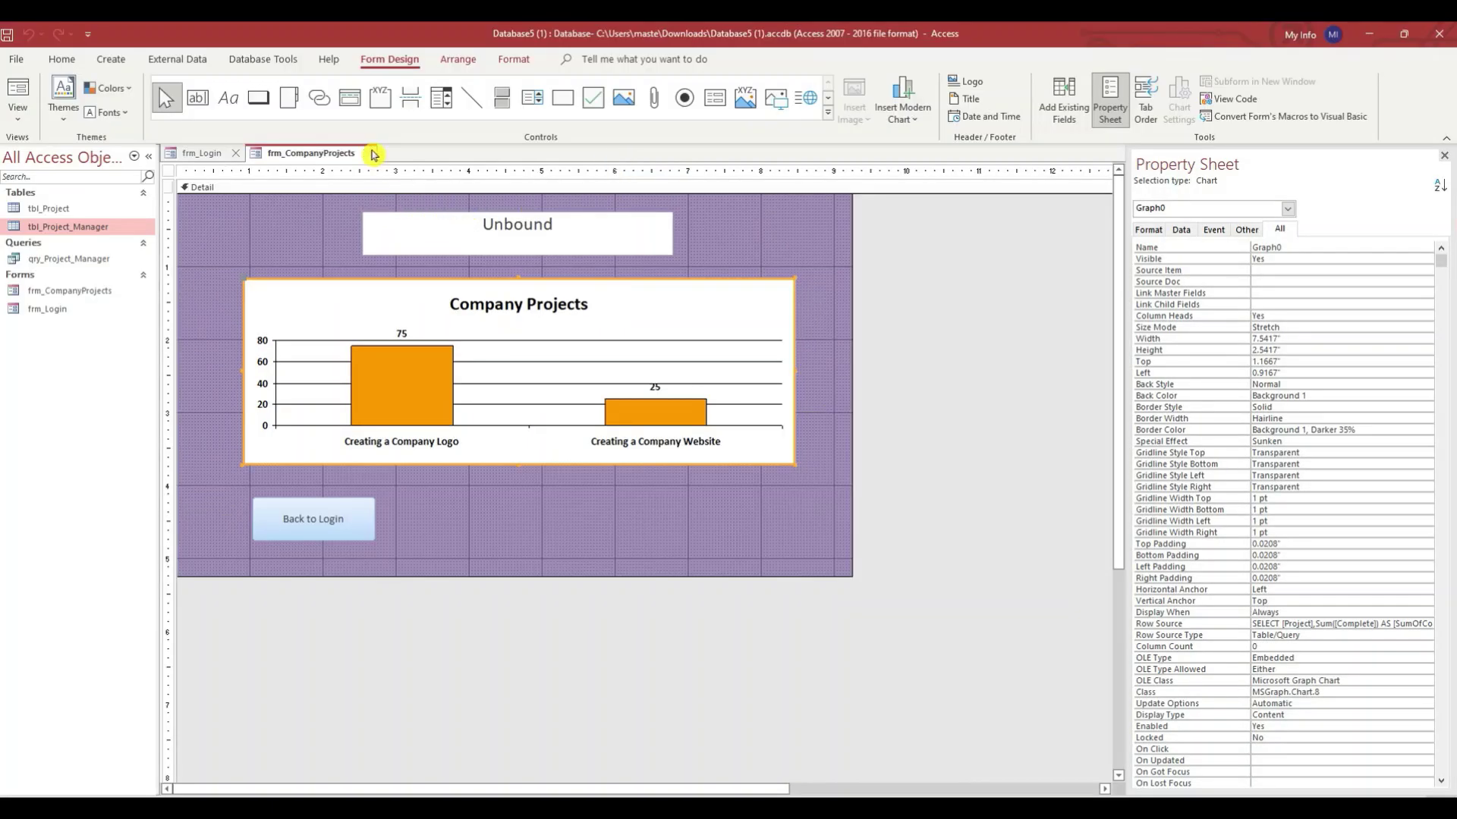
# - Close frm_CompanyProjects with its changes saved, and log in with the selected manager to check the chart's column colour and value labels
pyautogui.click(370, 155)
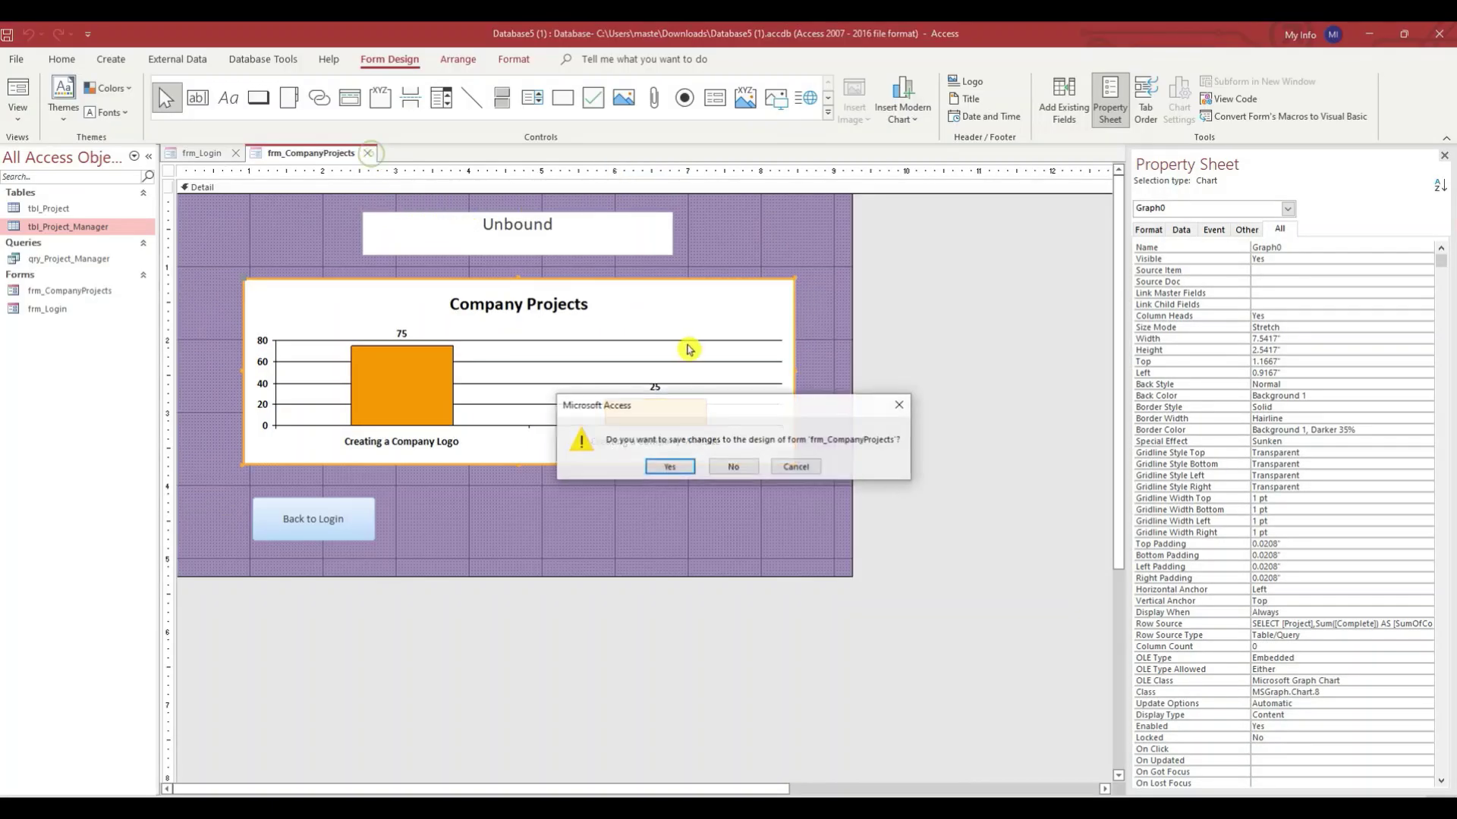
pyautogui.click(671, 465)
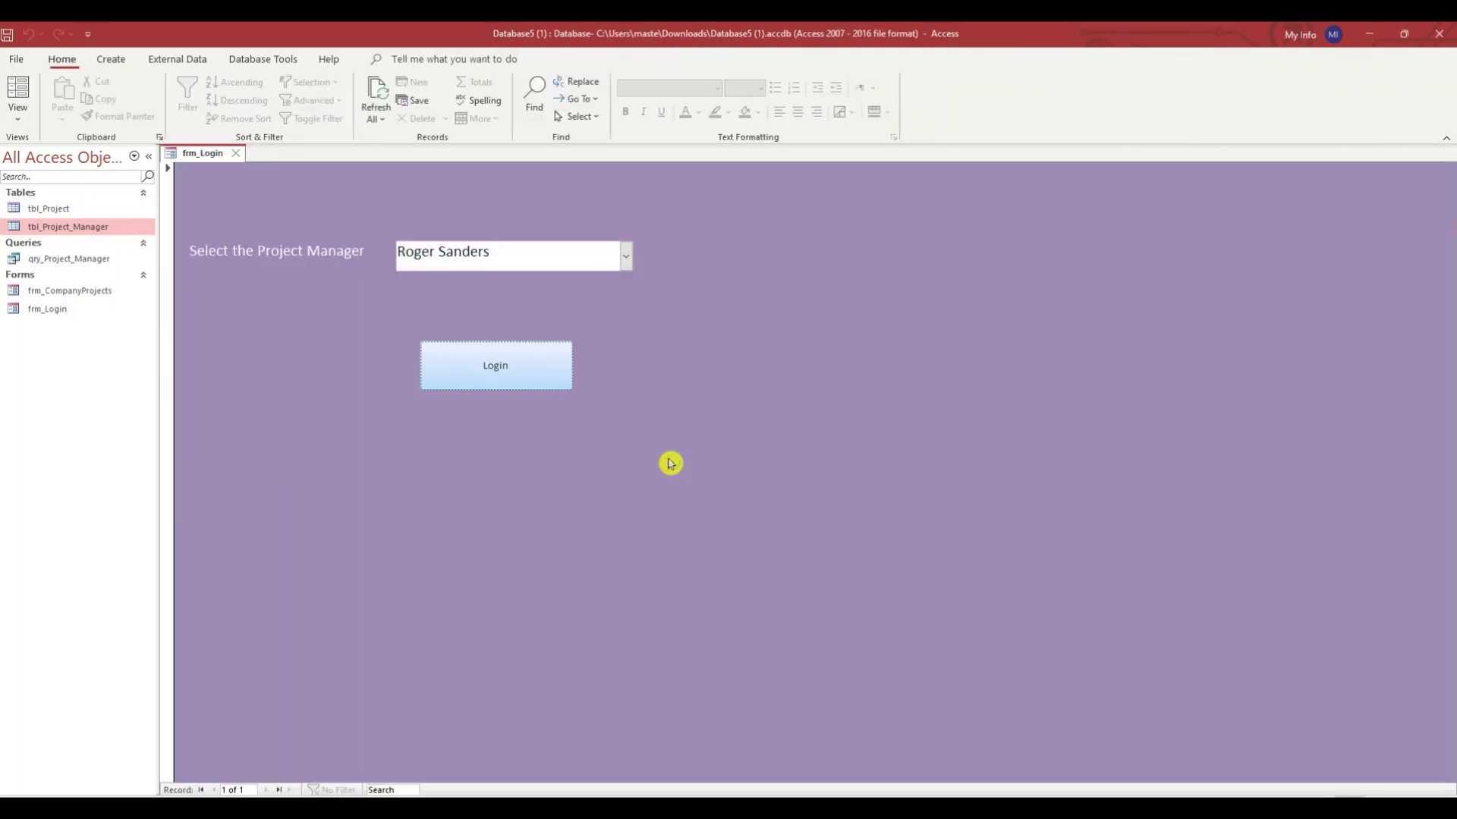
pyautogui.click(457, 368)
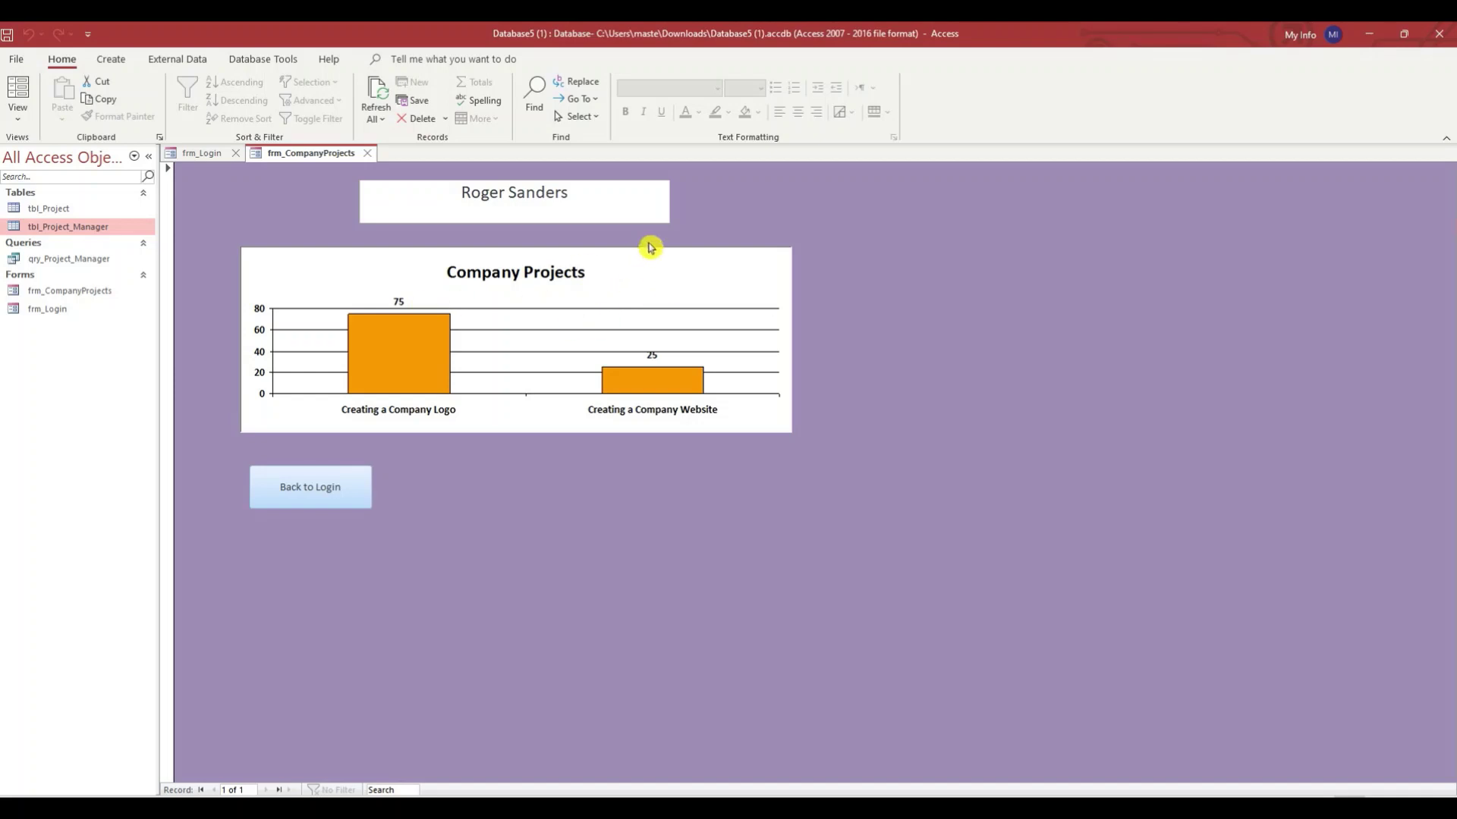
# - Go back to the login form and log in as the second project manager in the list to check that manager's chart
pyautogui.click(295, 501)
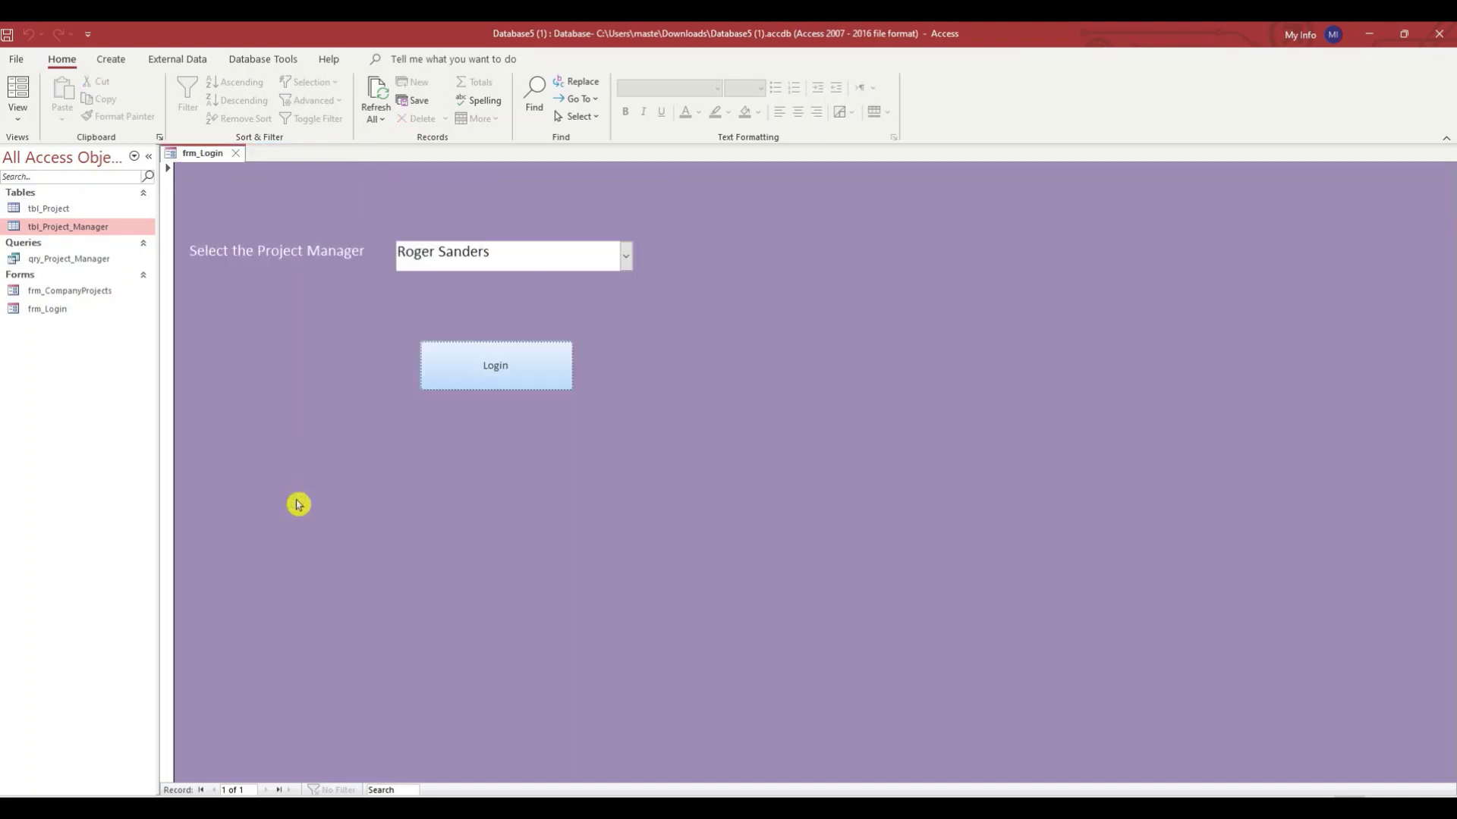
pyautogui.click(627, 257)
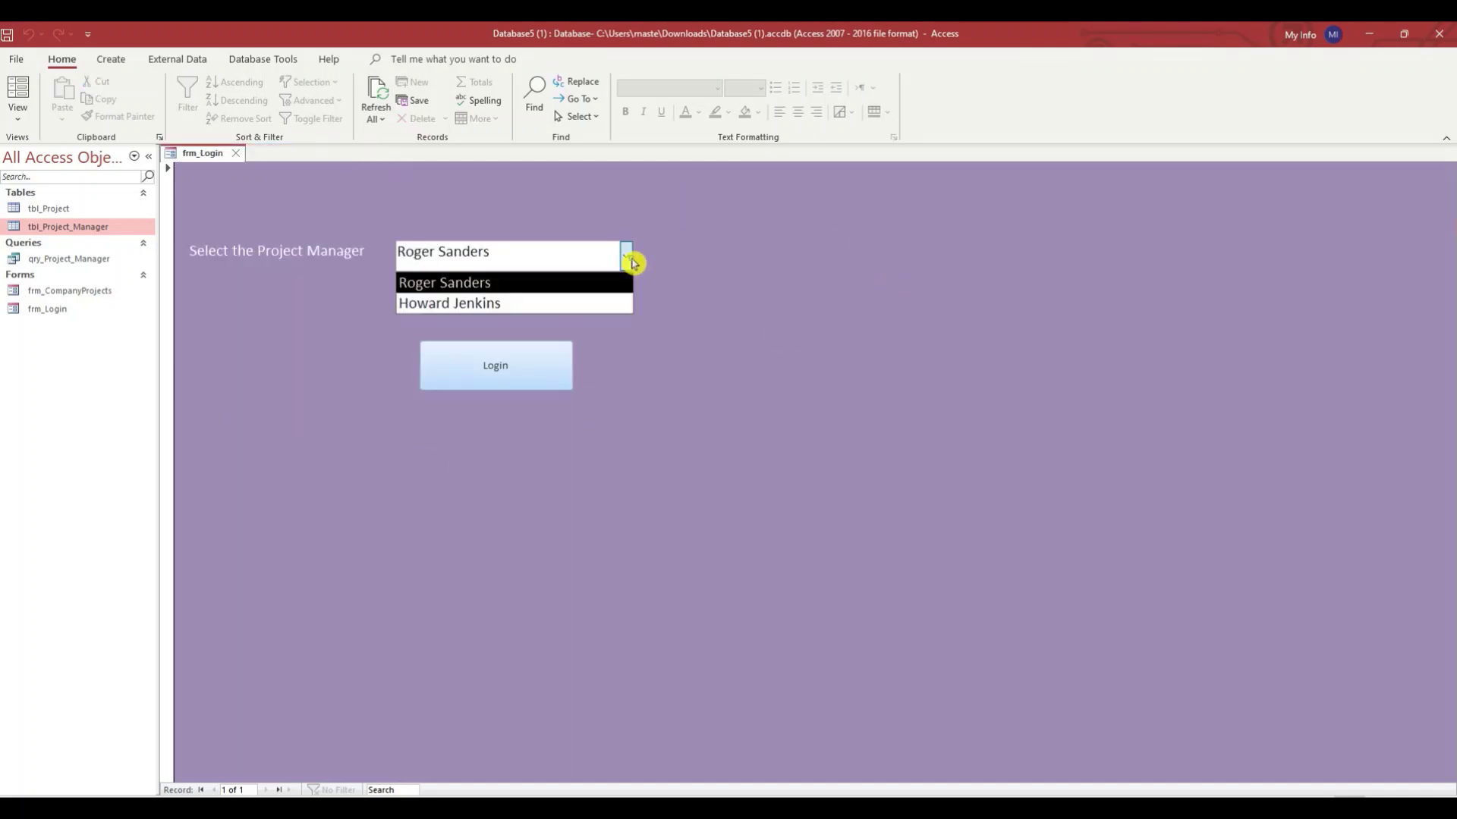
pyautogui.click(554, 302)
pyautogui.click(467, 365)
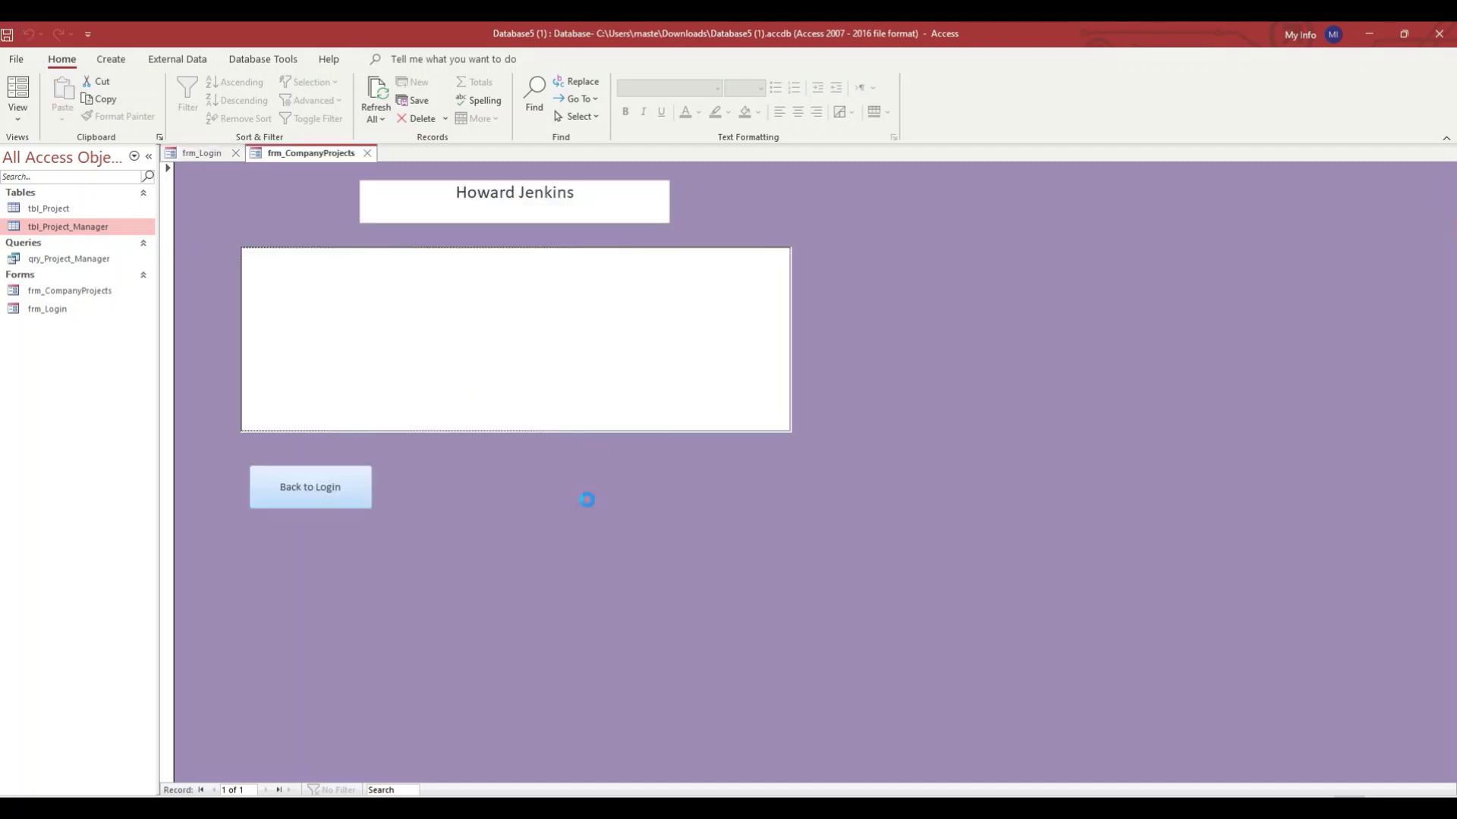